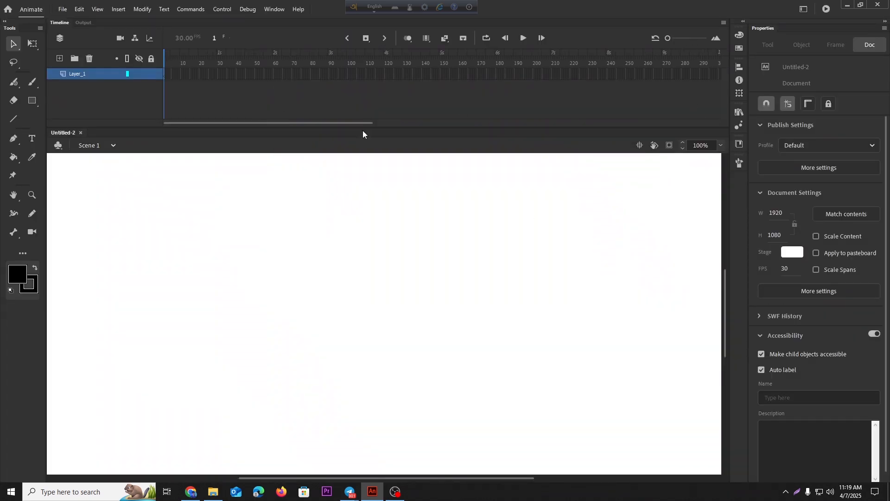
Extend Layer_1's frames to frame 295 and add two new layers above it
click(710, 75)
key(F5)
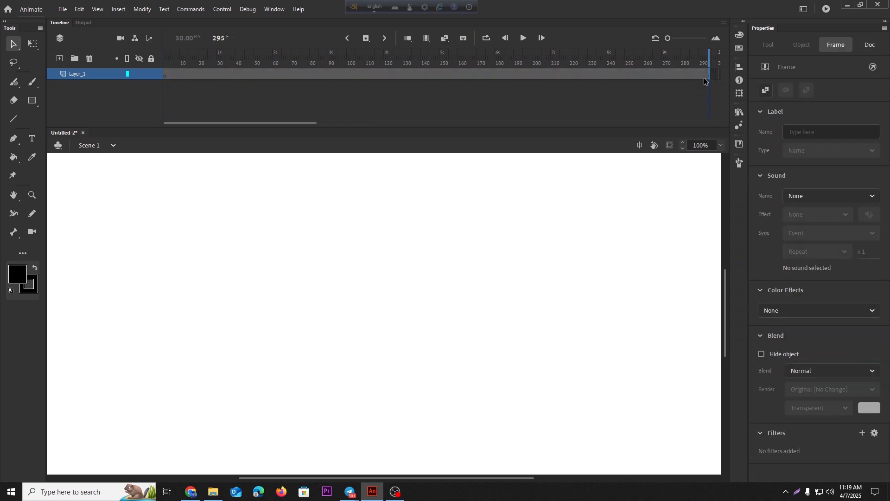
click(164, 78)
scroll(252, 321, down, 3)
drag(241, 356, 276, 338)
click(60, 58)
click(59, 58)
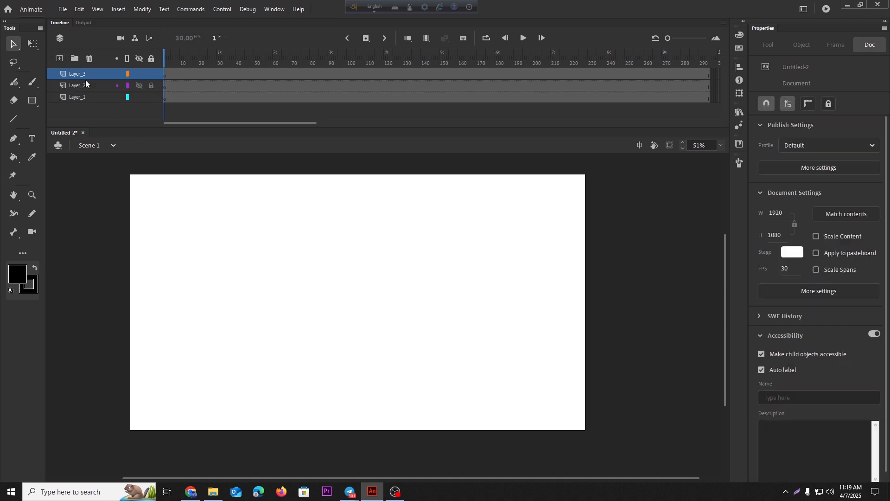
Move Layer_3 to the bottom of the layer stack and rename it as Pic
drag(84, 76, 81, 105)
double_click(80, 97)
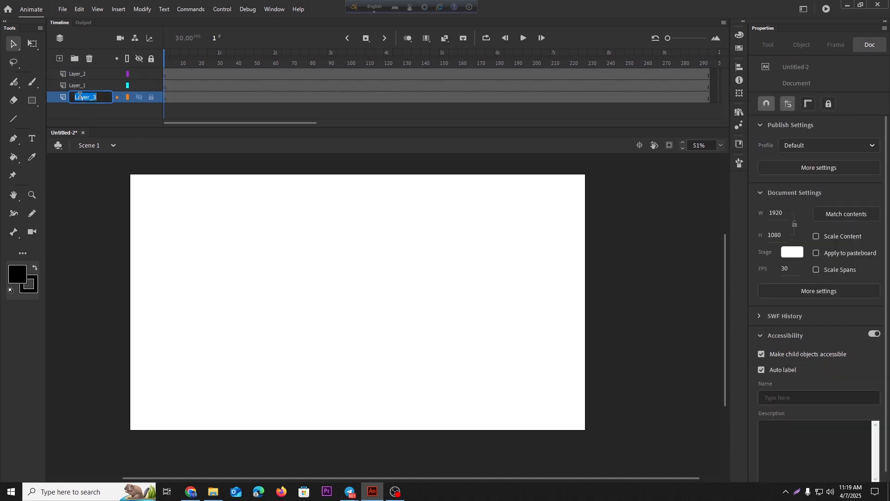
text(Pi)
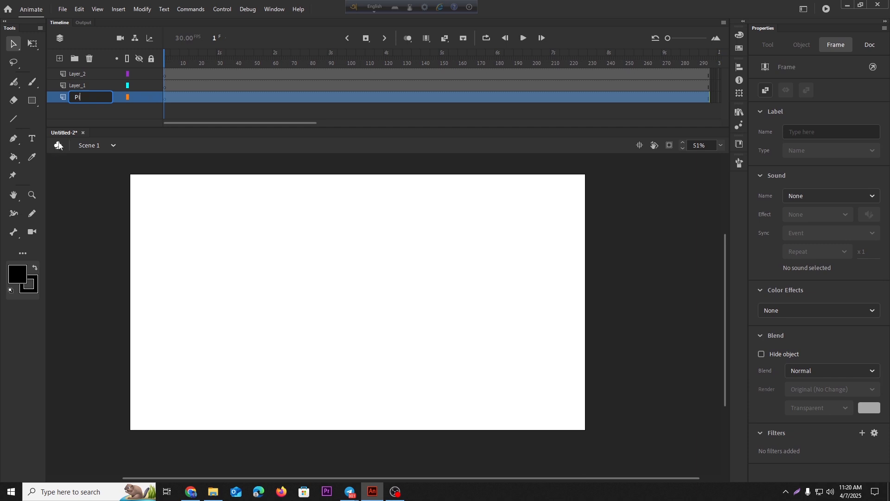
text(c)
key(Return)
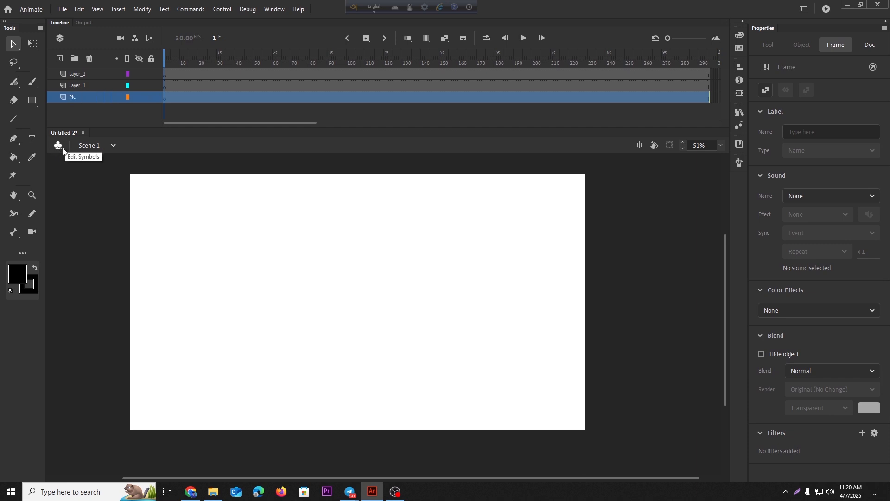
Lock Layer_1 and Layer_2, and place the desktop image gfjhfgj onto the stage in the Pic layer
click(80, 208)
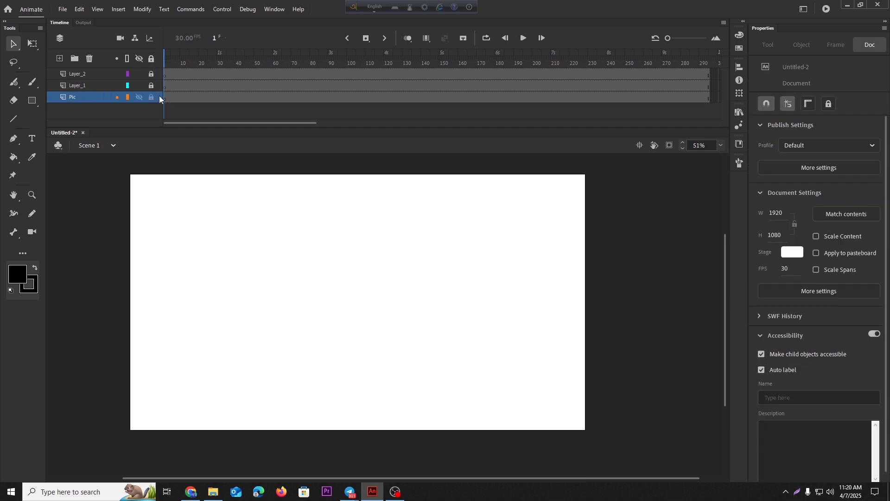
click(848, 5)
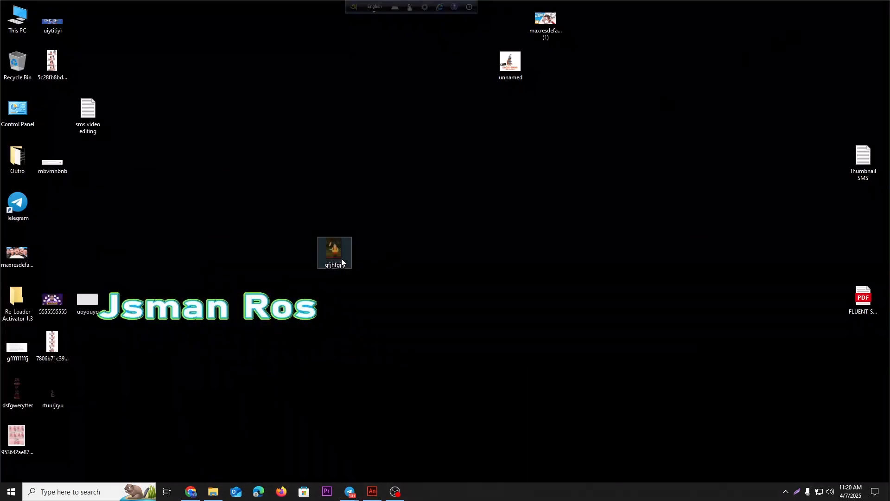
drag(338, 258, 406, 320)
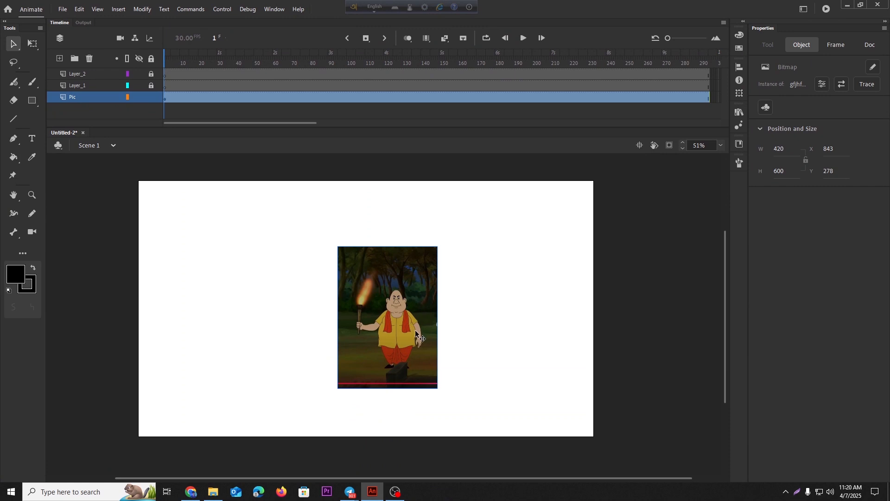
Enlarge the placed picture with Free Transform to about 1156 × 1651
key(q)
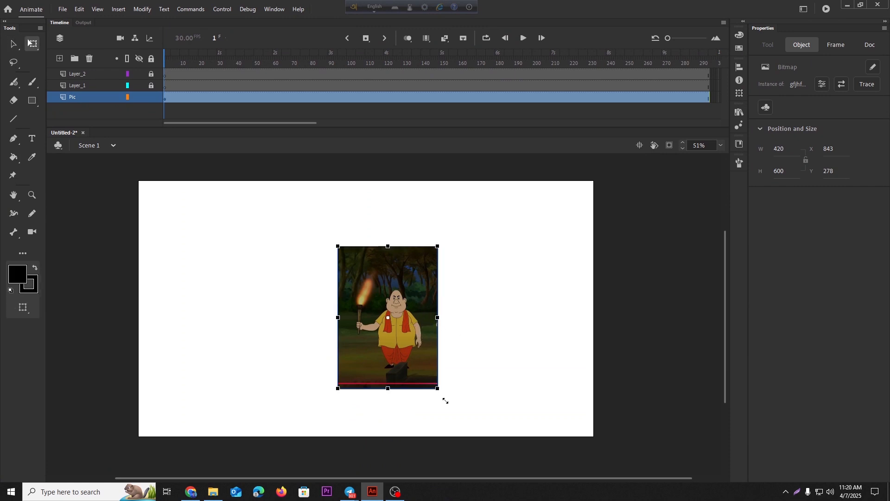
drag(446, 400, 514, 470)
drag(477, 445, 449, 426)
scroll(454, 418, up, 3)
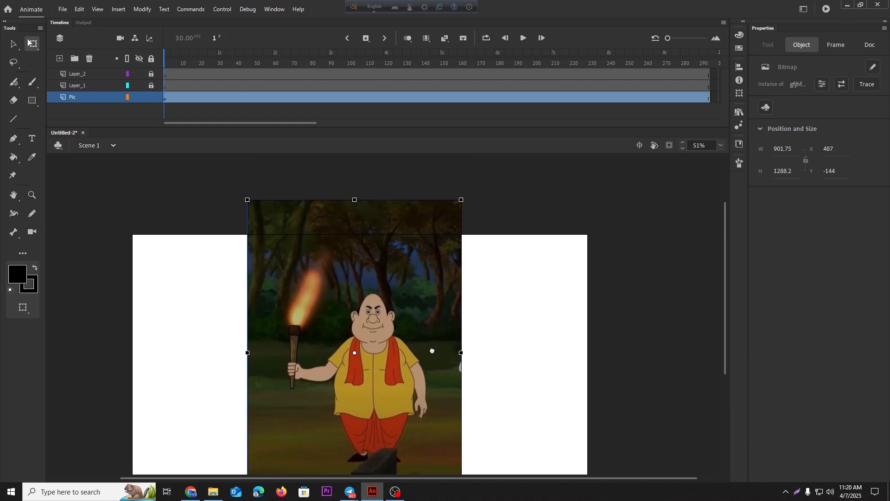
drag(456, 212, 487, 171)
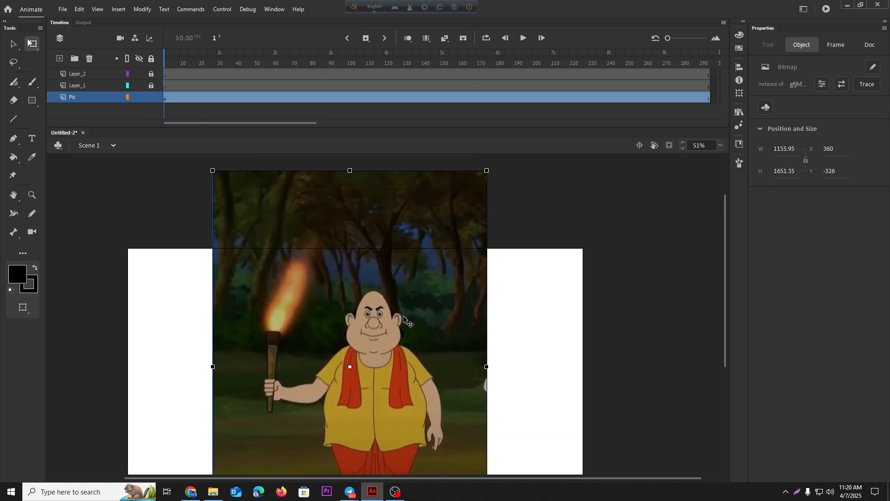
Shift the picture to about X 336, Y -399 so the character fits the stage, and lock the Pic layer
scroll(410, 325, down, 3)
scroll(409, 343, down, 2)
scroll(409, 343, up, 2)
drag(409, 337, 410, 324)
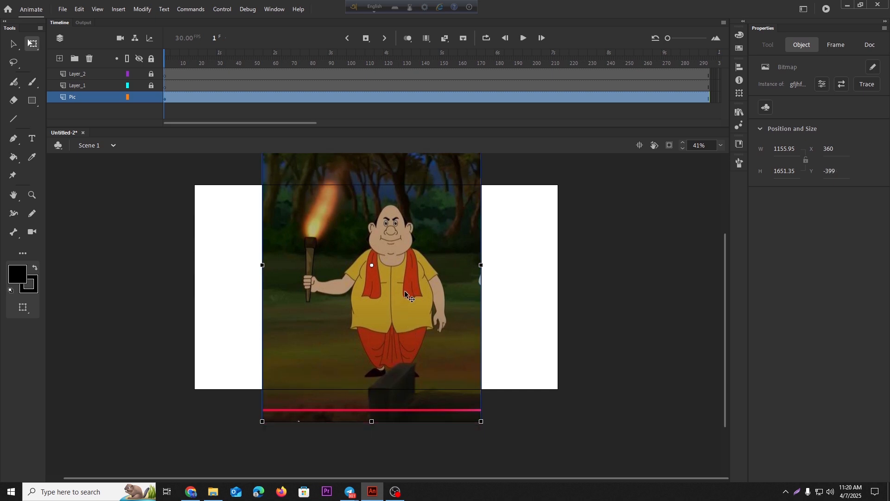
drag(415, 282, 410, 281)
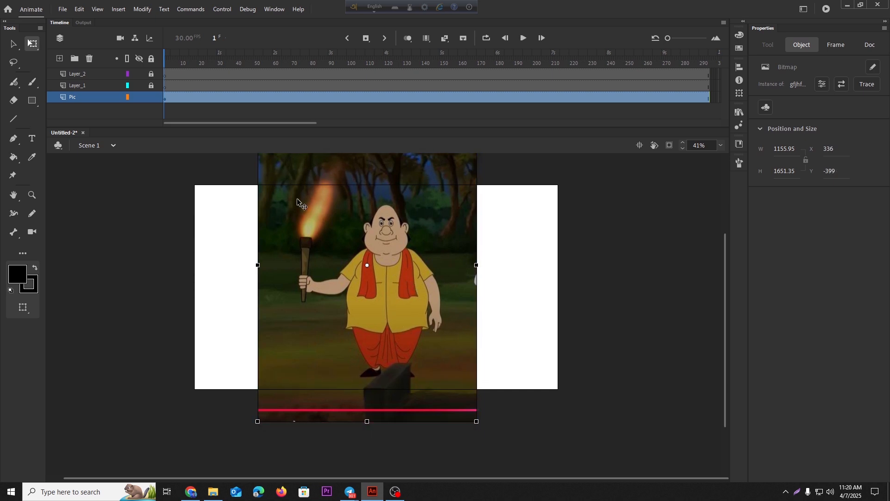
click(151, 97)
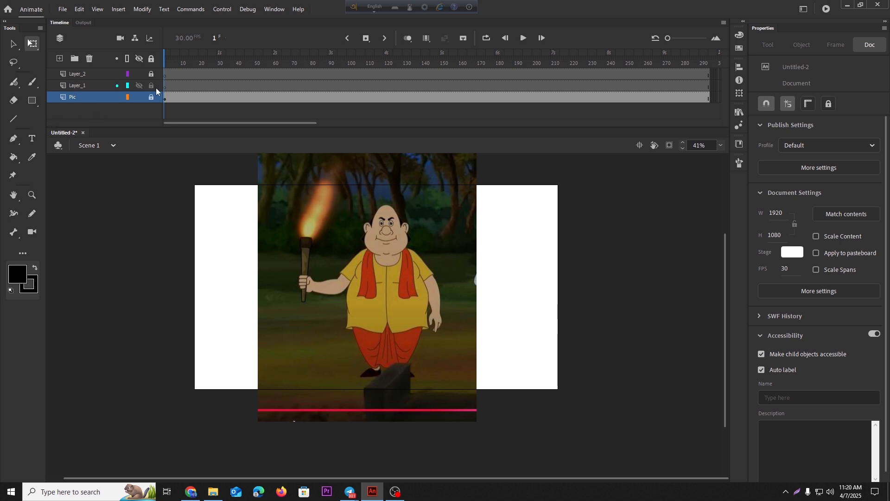
Unlock Layer_1 and rename it as Gopal_Bhar
double_click(77, 88)
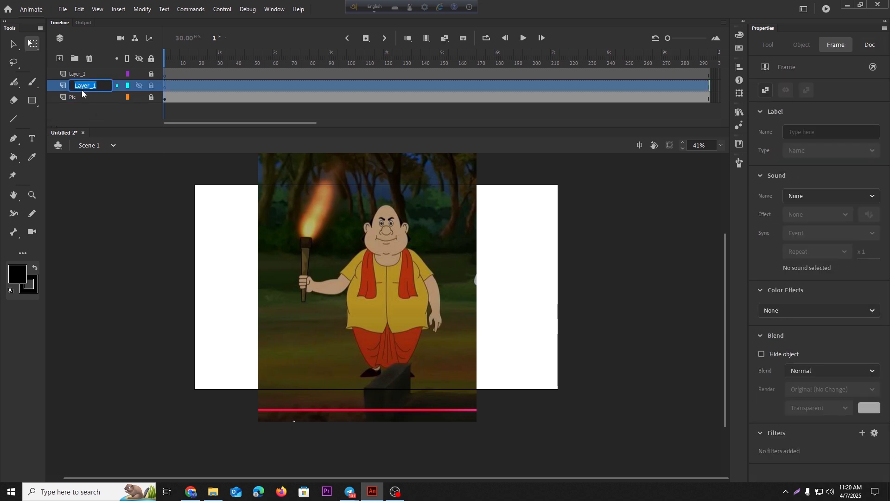
text(Gopal Bhar)
key(Return)
click(493, 267)
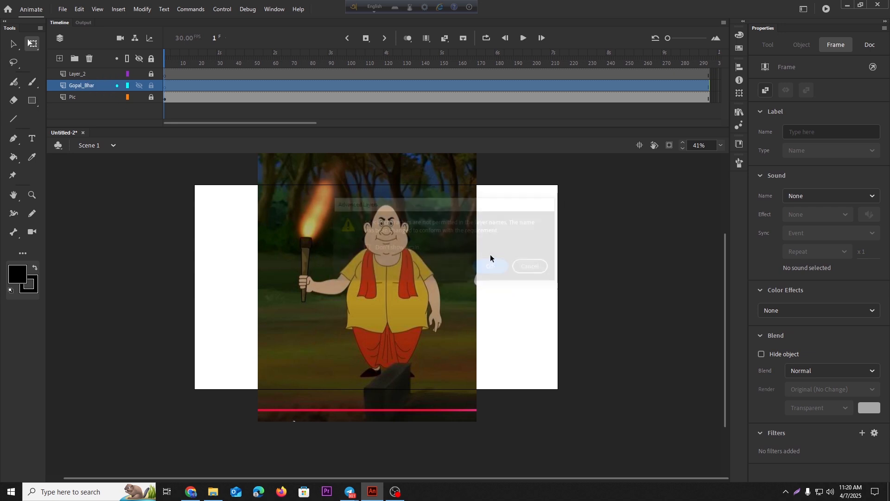
click(244, 182)
Set up the black Classic Brush at size 4, trying test strokes over the face and undoing them
scroll(411, 231, up, 6)
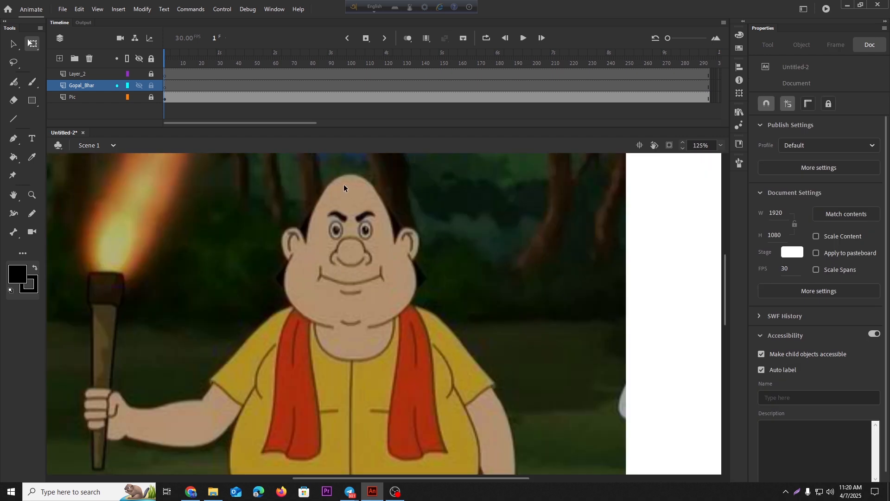
scroll(343, 185, up, 4)
click(32, 82)
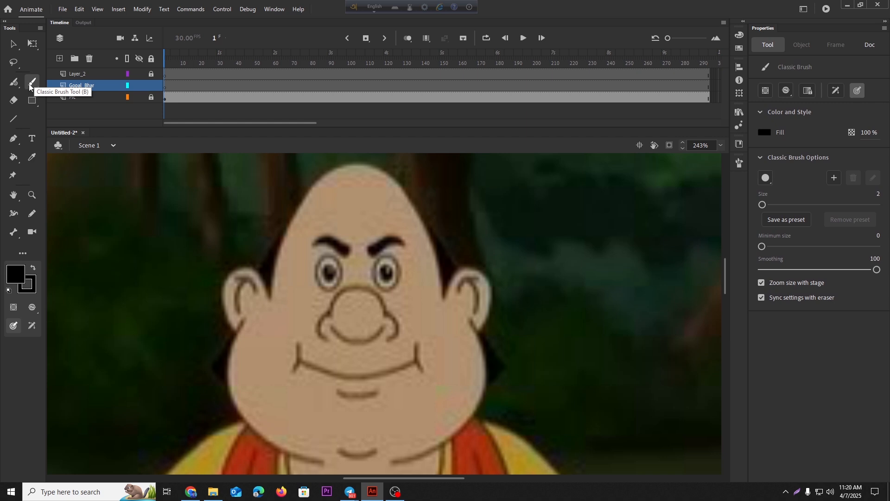
click(13, 119)
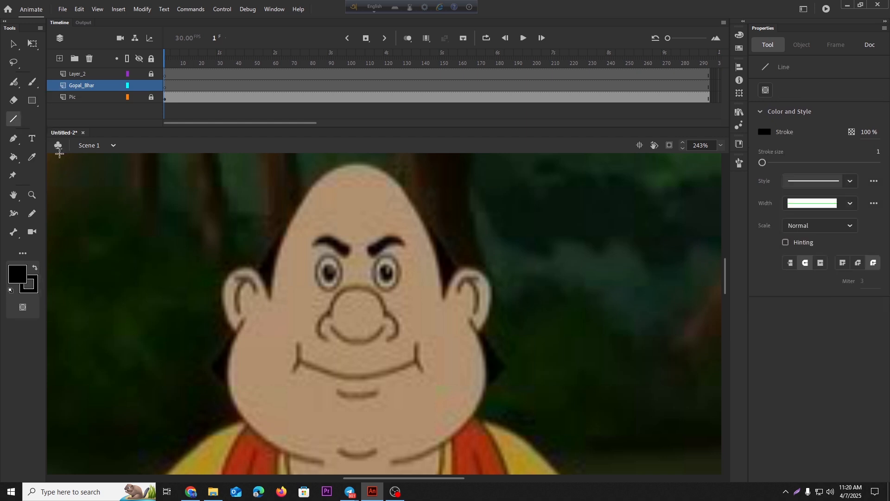
click(30, 83)
drag(353, 215, 436, 388)
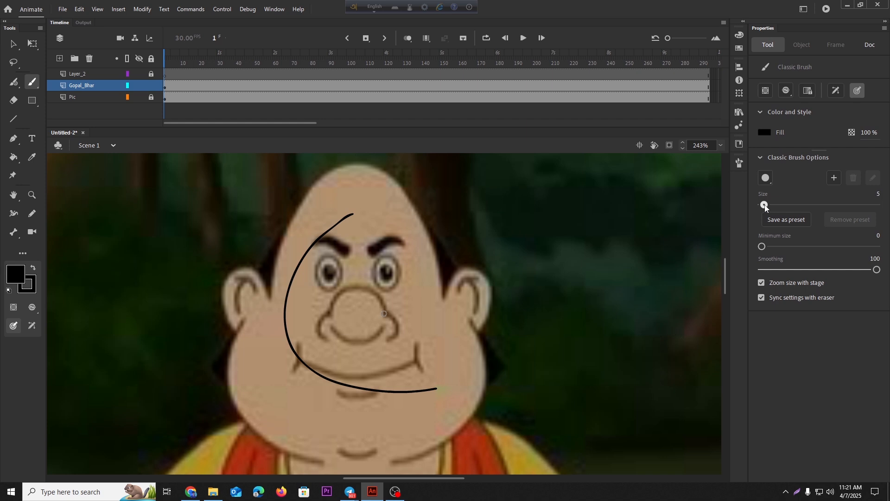
key(ctrl+z)
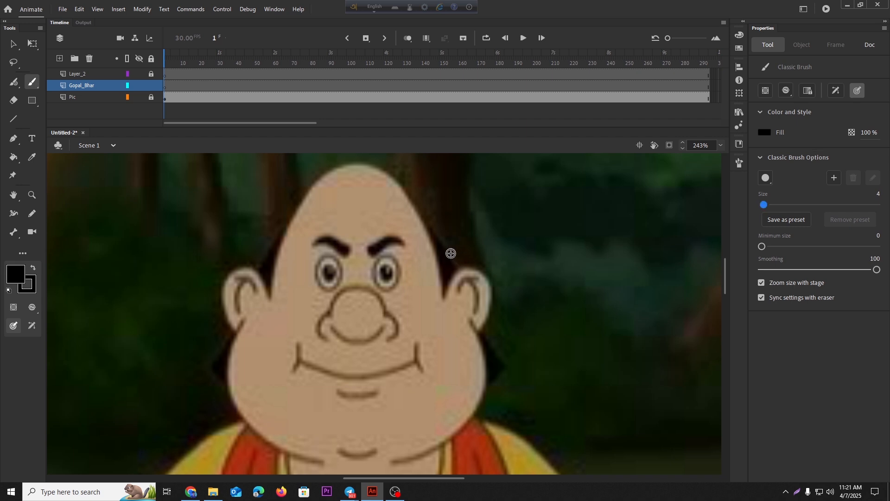
mouse_move(373, 217)
mouse_down()
mouse_move(385, 303)
mouse_move(424, 308)
mouse_up()
key(ctrl+z)
Trace the left side of the character's head from the crown down to the ear, redoing the first stroke
drag(387, 224, 371, 256)
scroll(344, 194, up, 1)
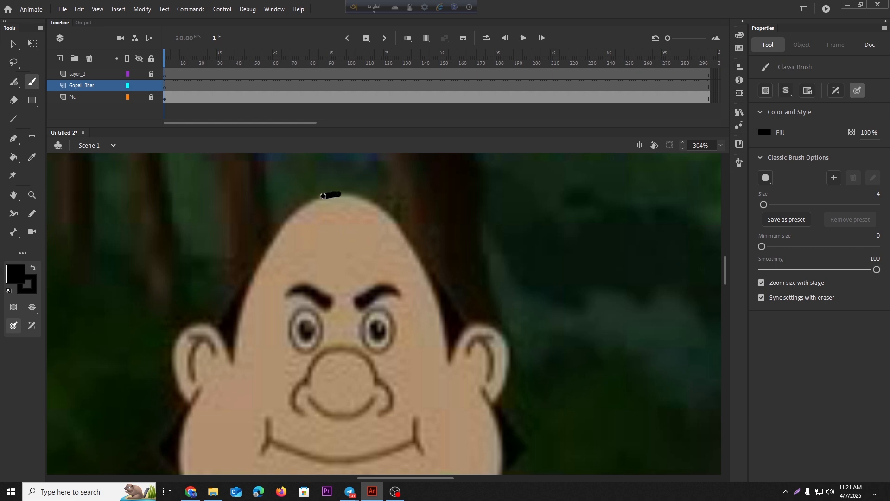
drag(293, 214, 249, 317)
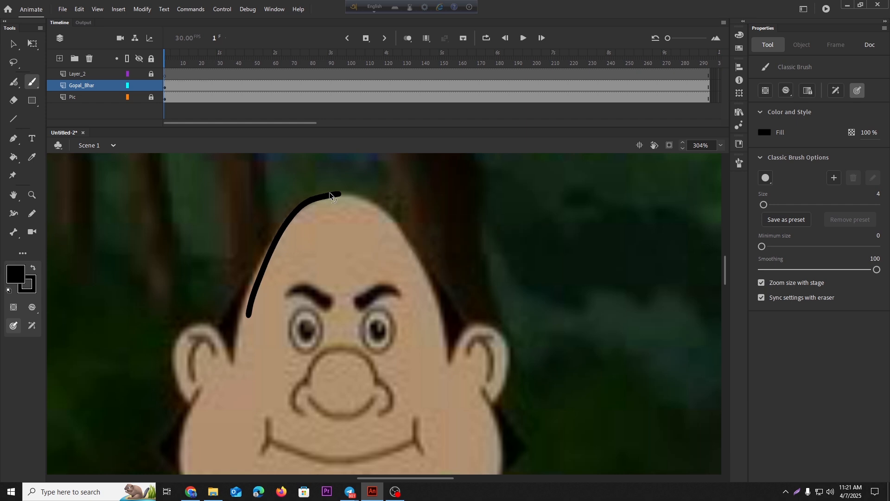
key(ctrl+z)
mouse_move(339, 193)
mouse_down()
mouse_move(305, 201)
mouse_move(280, 224)
mouse_move(239, 323)
mouse_up()
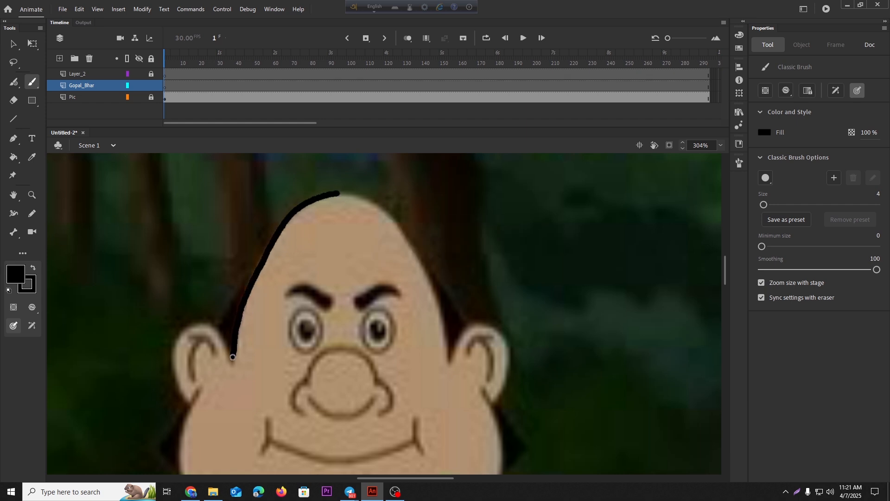
drag(232, 360, 233, 361)
Trace the outer outline of the ear on the left side of the face, from the hairline to the lobe
scroll(275, 235, down, 4)
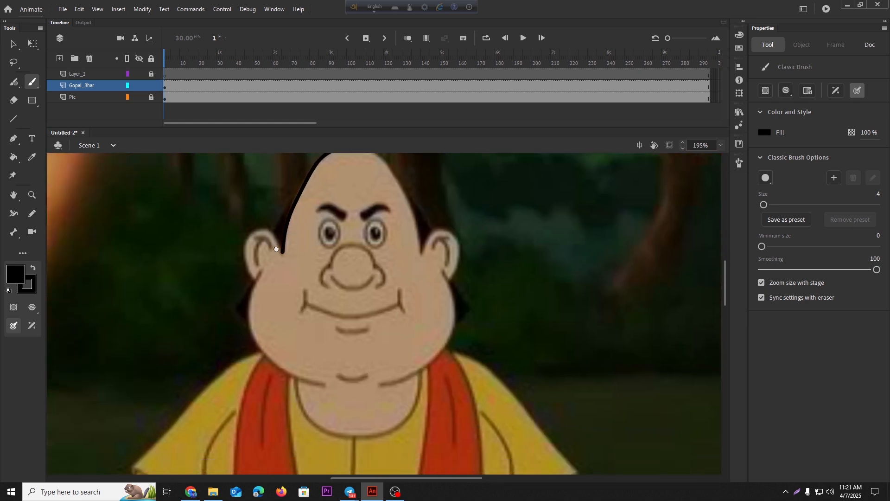
scroll(275, 235, up, 8)
drag(281, 219, 306, 286)
mouse_move(316, 319)
mouse_down()
mouse_move(282, 268)
mouse_move(233, 282)
mouse_move(220, 314)
mouse_move(222, 348)
mouse_move(248, 388)
mouse_move(268, 347)
mouse_up()
Trace the left cheek and jaw from the earlobe down and extend the line below the chin
scroll(269, 347, down, 2)
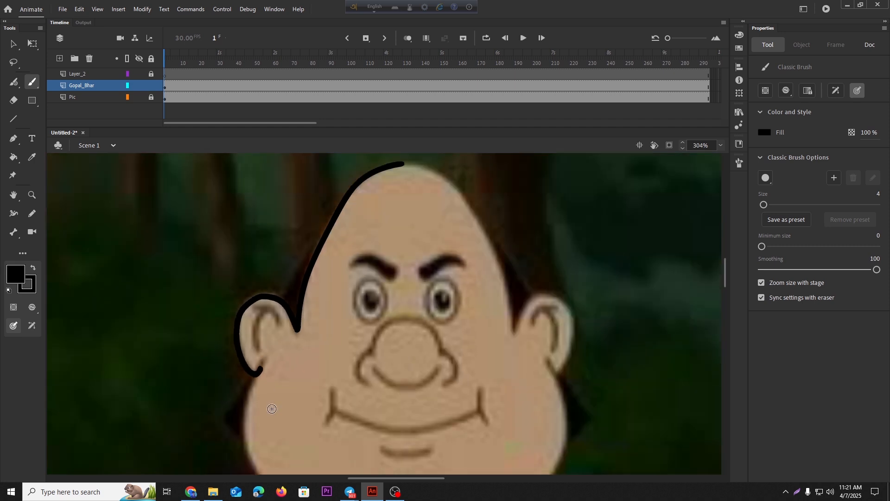
scroll(274, 288, down, 4)
scroll(319, 361, up, 1)
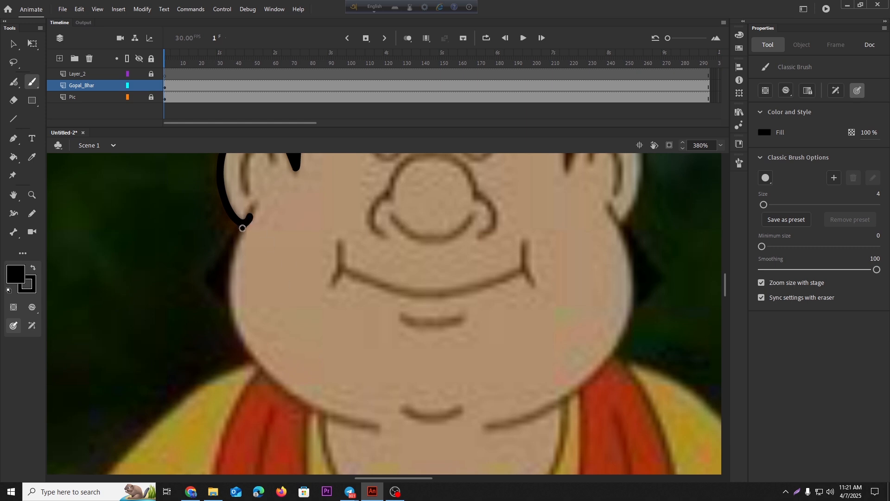
mouse_move(242, 228)
mouse_down()
mouse_move(232, 308)
mouse_move(248, 351)
mouse_move(279, 389)
mouse_move(356, 422)
mouse_up()
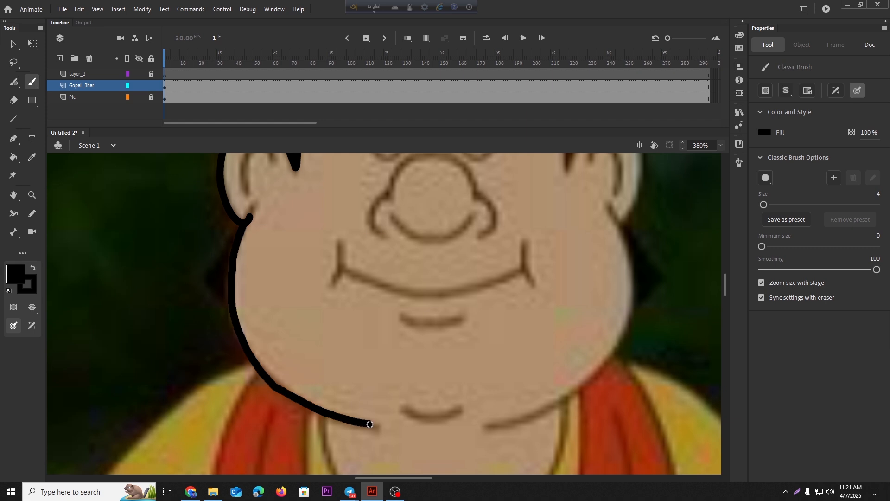
scroll(399, 422, down, 4)
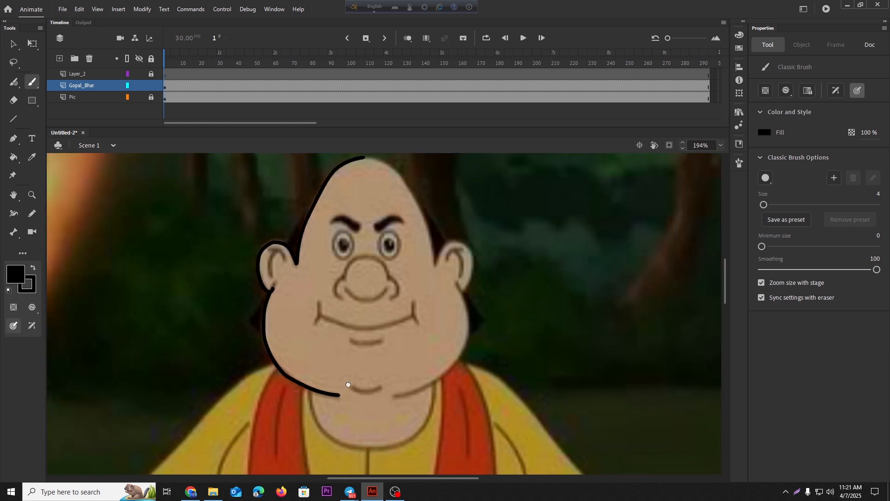
scroll(339, 379, up, 4)
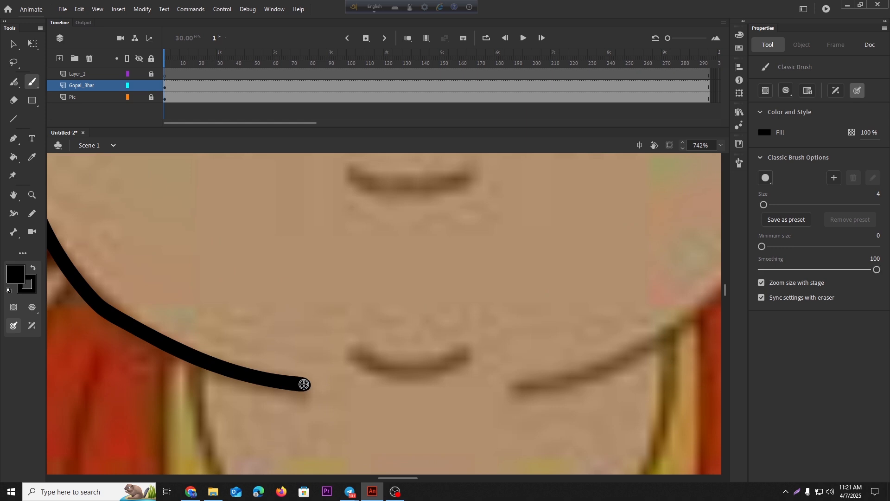
mouse_move(318, 388)
mouse_down()
mouse_move(376, 409)
mouse_move(428, 415)
mouse_up()
Draw the inner curve and upper fold inside the ear on the left side of the face
scroll(428, 414, down, 5)
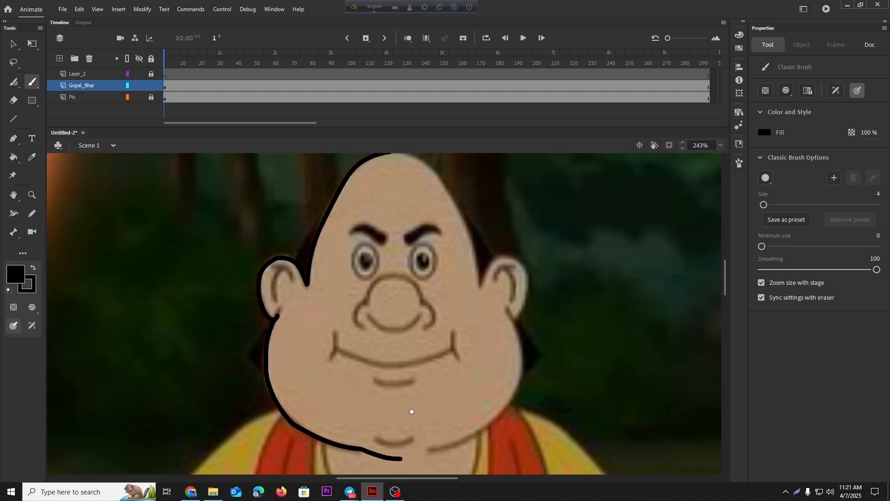
scroll(283, 319, up, 6)
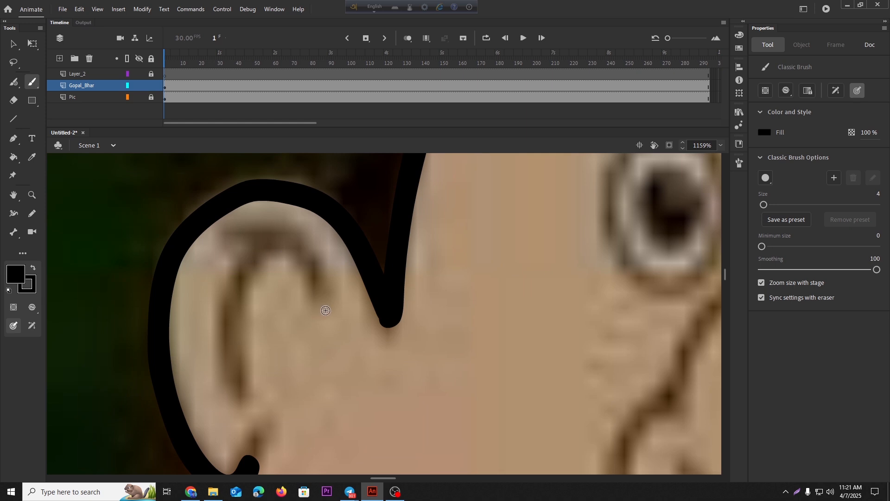
mouse_move(325, 312)
mouse_down()
mouse_move(312, 253)
mouse_move(290, 239)
mouse_move(266, 245)
mouse_move(243, 274)
mouse_move(233, 317)
mouse_move(236, 361)
mouse_move(266, 376)
mouse_up()
scroll(270, 334, down, 4)
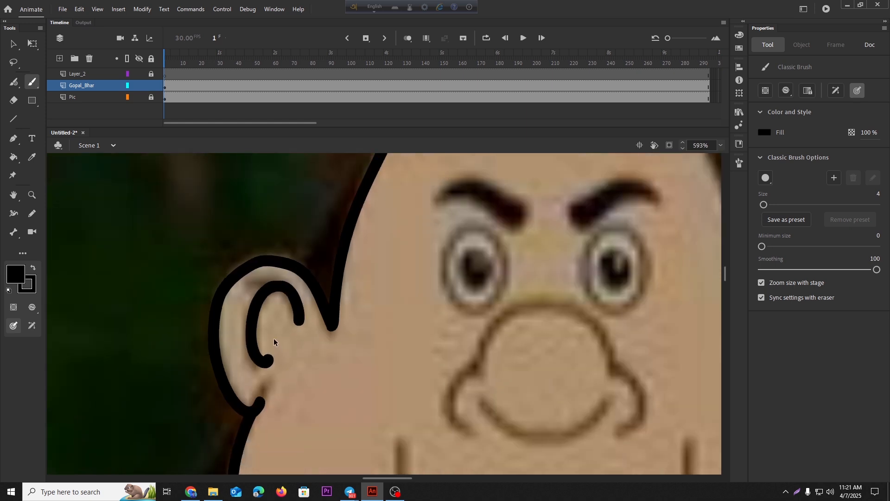
scroll(277, 342, up, 4)
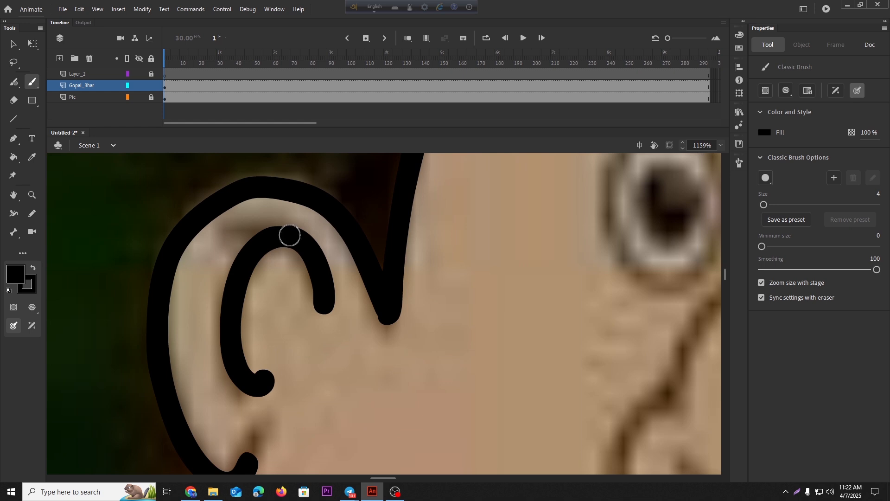
mouse_move(288, 235)
mouse_down()
mouse_move(251, 230)
mouse_move(223, 243)
mouse_move(199, 298)
mouse_up()
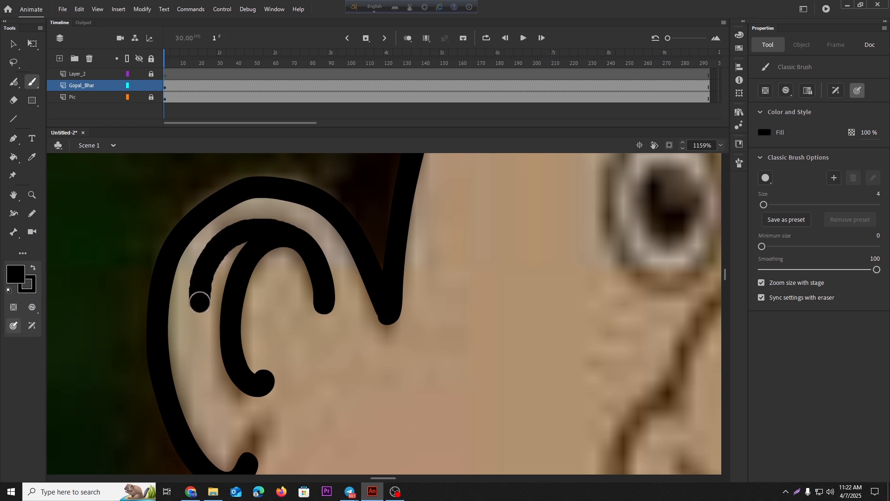
scroll(285, 331, down, 4)
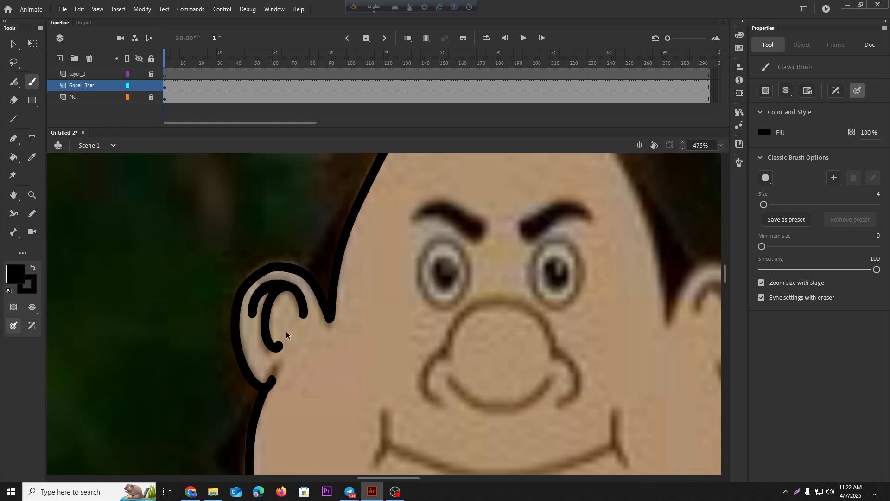
Taper the free end of the ear's upper fold and nudge the inner-ear shape slightly down within the ear outline
drag(315, 358, 232, 284)
scroll(143, 245, up, 2)
click(15, 45)
scroll(323, 394, down, 4)
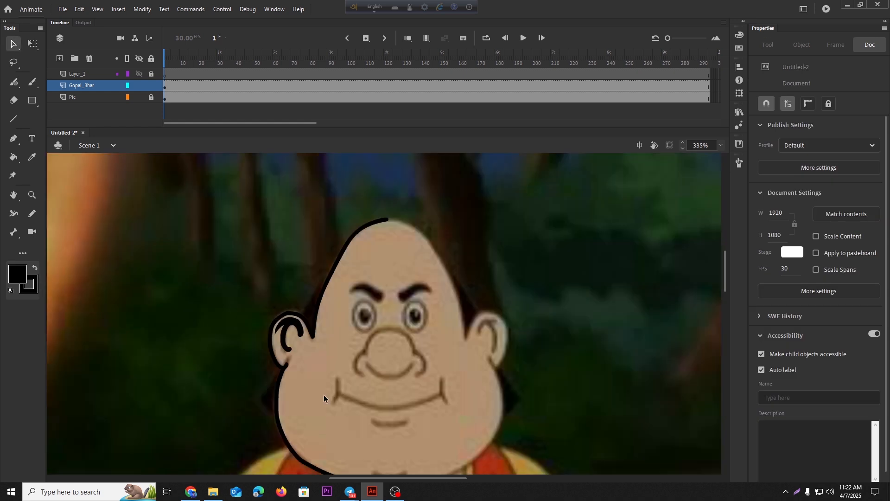
drag(363, 418, 332, 369)
scroll(266, 294, up, 3)
click(267, 305)
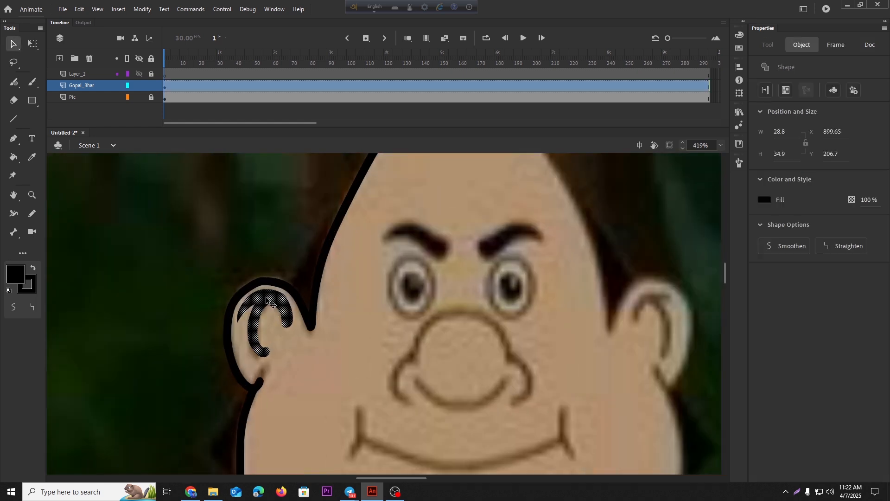
drag(266, 305, 268, 302)
scroll(281, 304, down, 3)
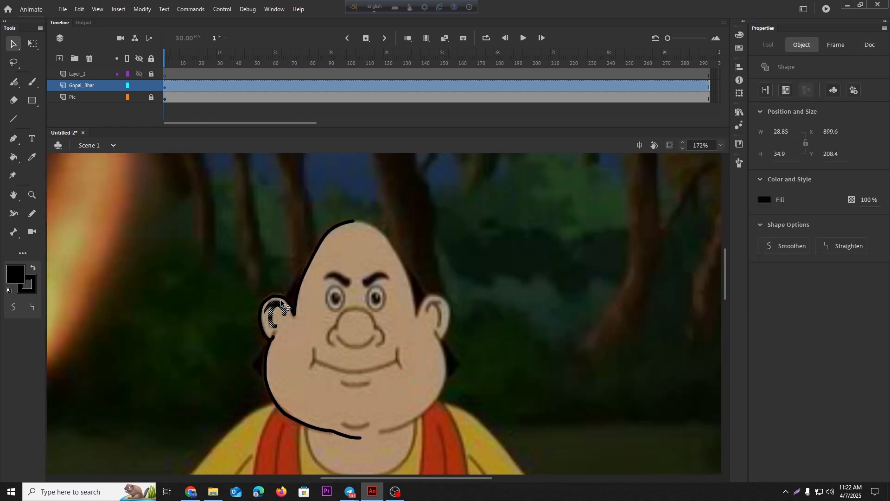
Duplicate the traced half of the head with its ear over to the other side and flip the copy horizontally
click(450, 256)
drag(384, 405, 356, 388)
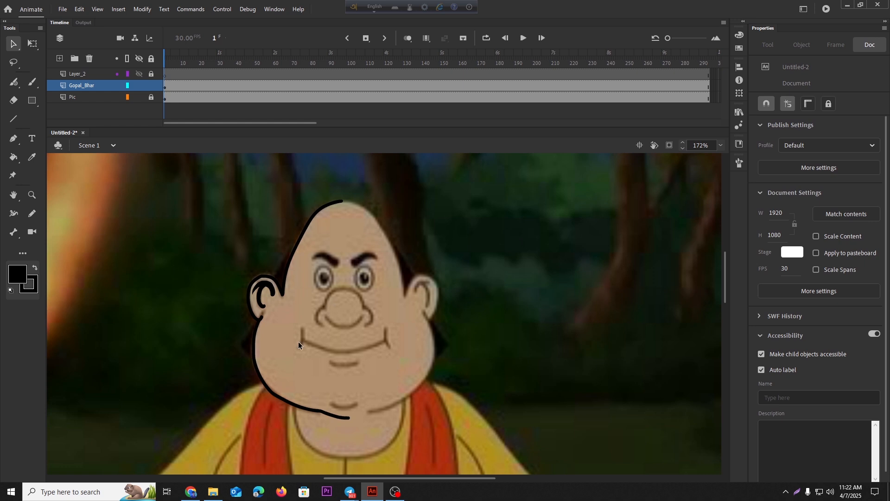
double_click(255, 332)
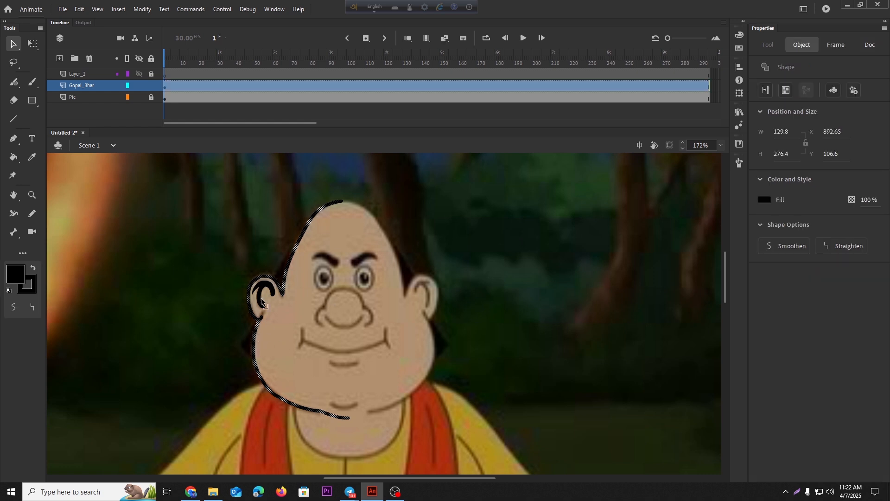
drag(262, 302, 349, 301)
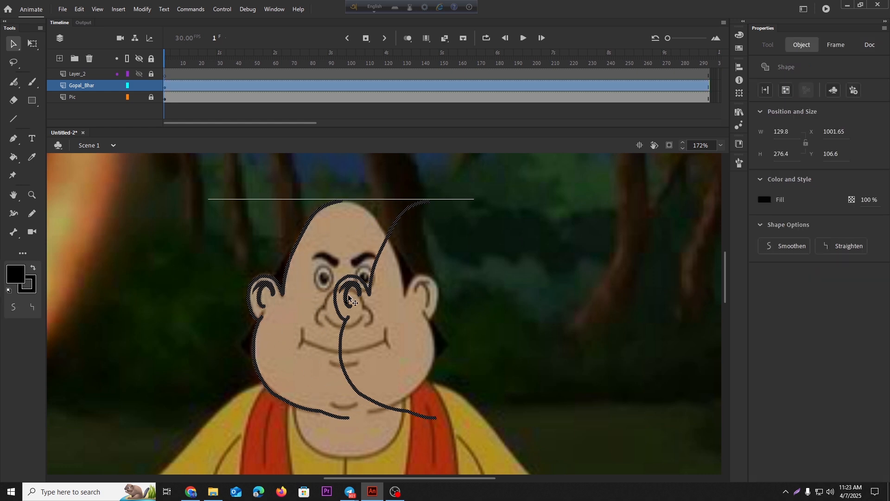
right_click(348, 301)
mouse_move(385, 208)
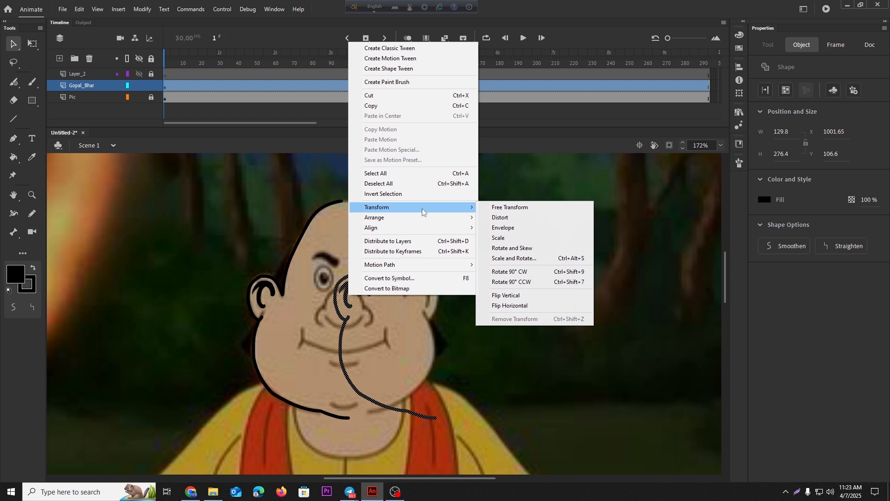
click(512, 306)
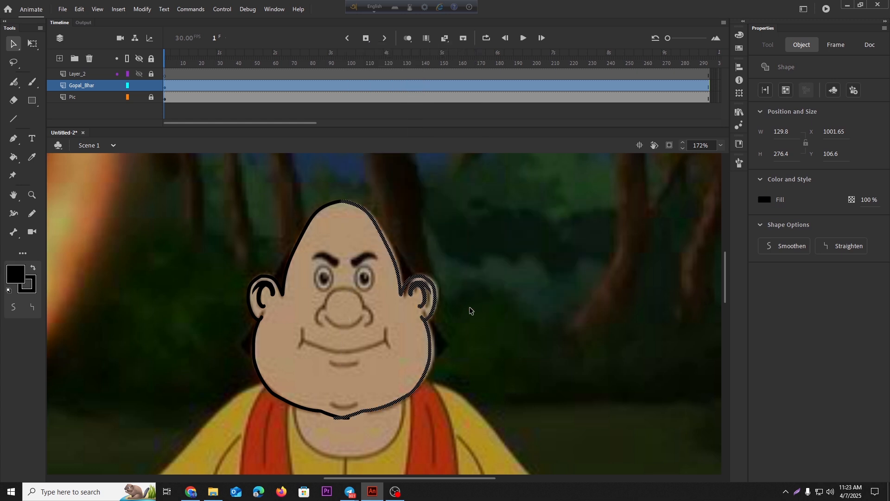
Shift the mirrored half outward to X 1004.65 so it follows the reference cheek and ear
scroll(419, 364, up, 2)
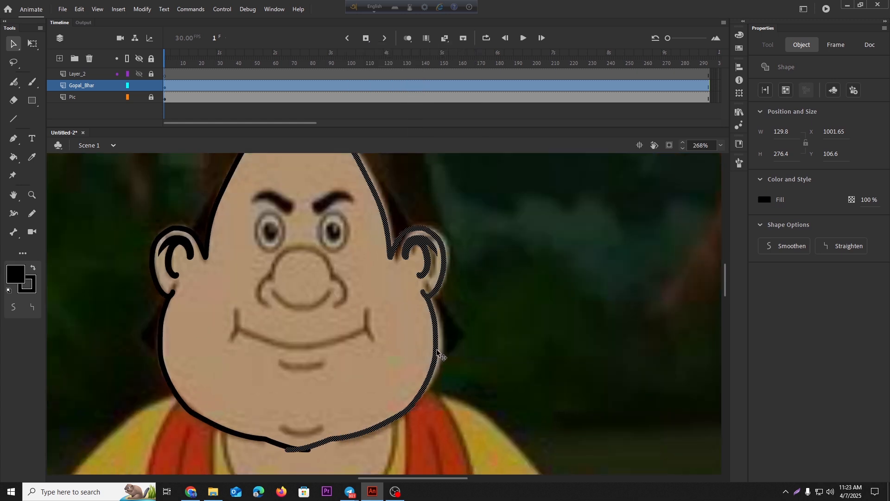
drag(437, 351, 441, 351)
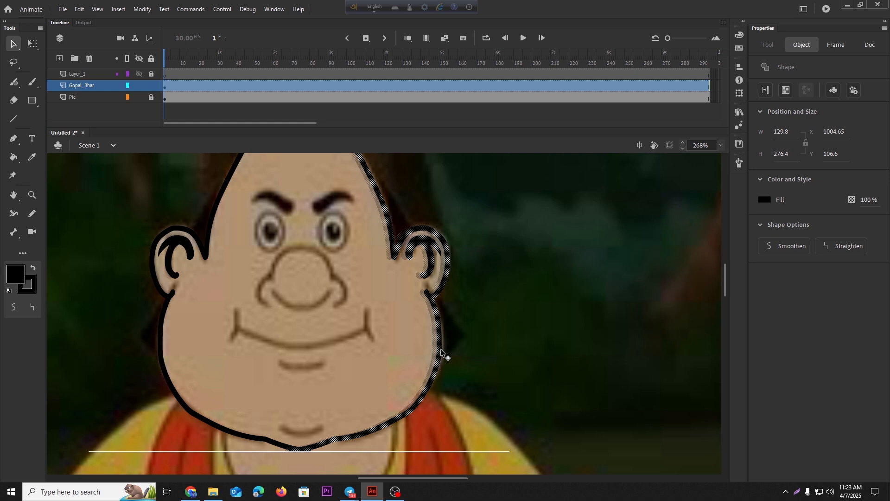
click(480, 422)
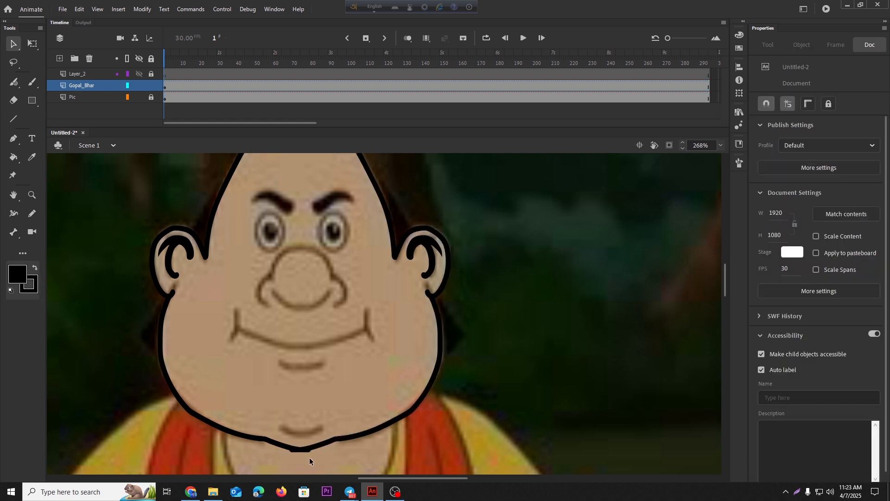
Reshape the bump under the chin where the two halves meet and delete the leftover slivers
scroll(310, 458, up, 8)
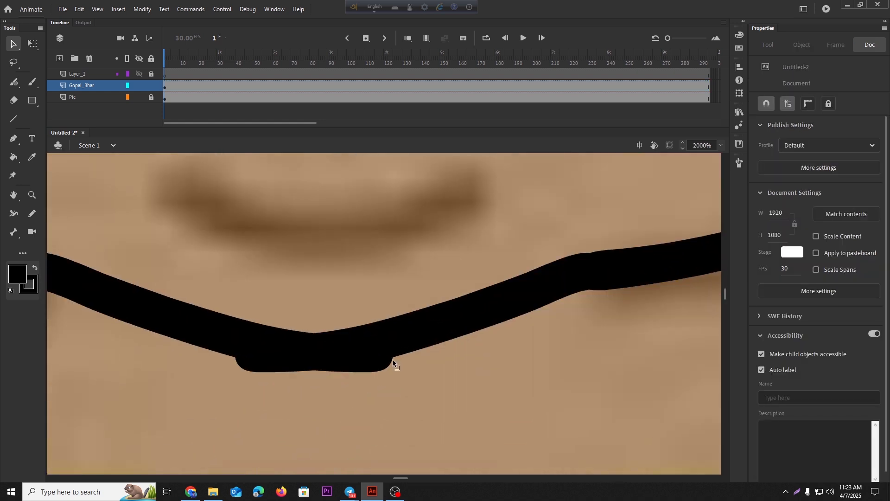
drag(392, 359, 308, 377)
drag(237, 360, 308, 371)
click(348, 367)
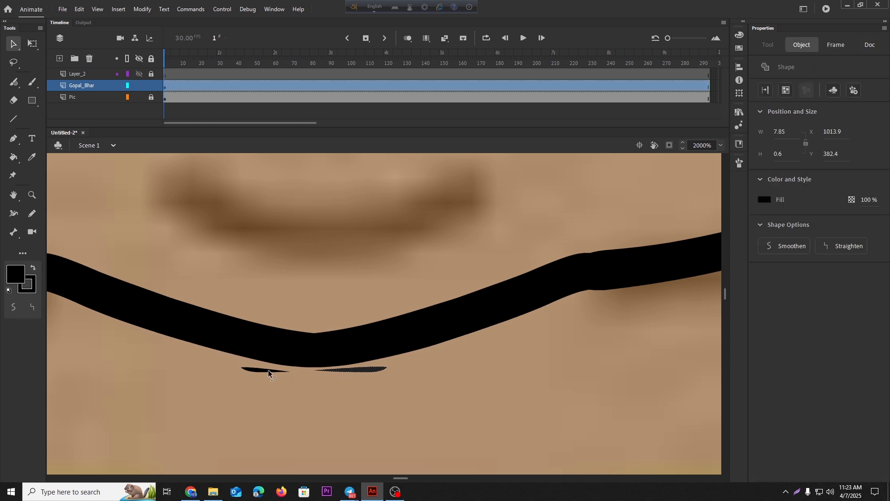
key(Delete)
Bridge the gap at the crown with a short Classic Brush stroke and smooth the inner edge of the joint
scroll(321, 338, down, 10)
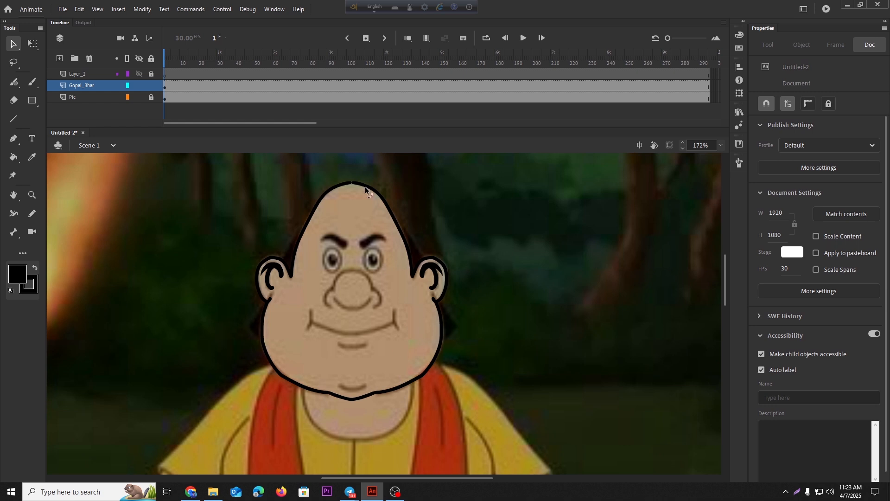
scroll(366, 186, up, 10)
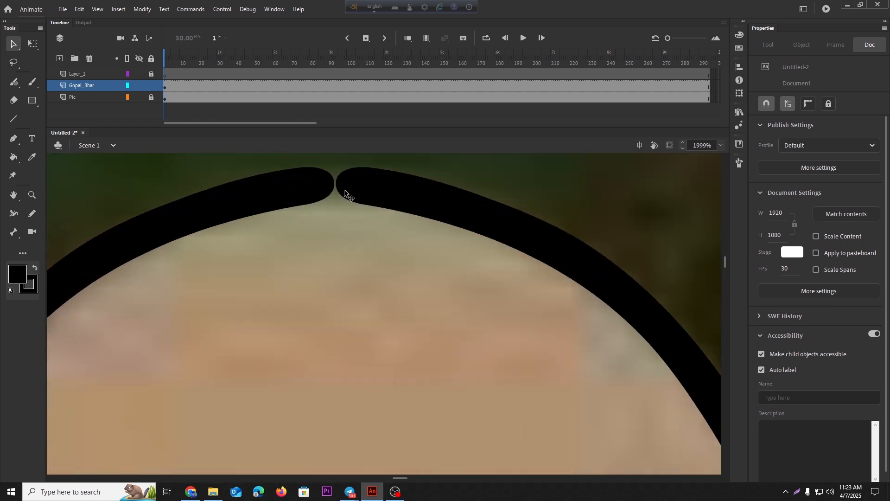
click(28, 83)
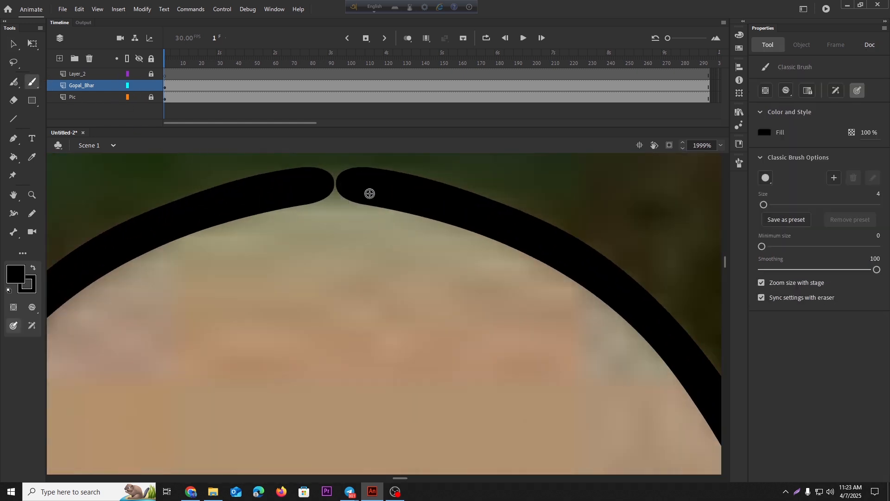
drag(365, 184, 296, 185)
click(13, 44)
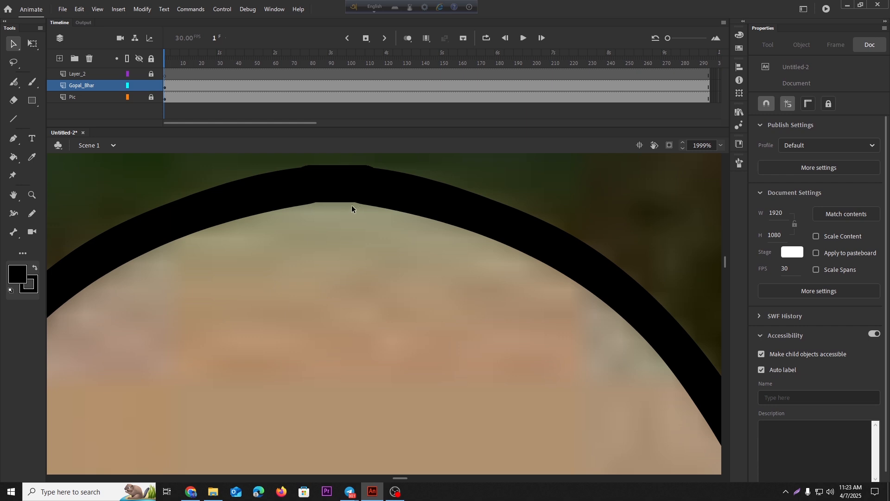
drag(358, 202, 352, 202)
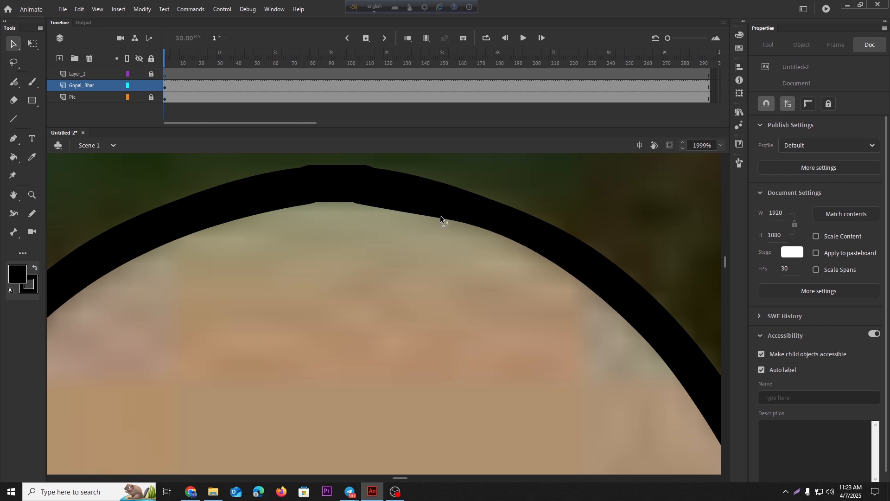
mouse_move(493, 231)
mouse_down()
mouse_move(498, 236)
mouse_move(481, 233)
mouse_up()
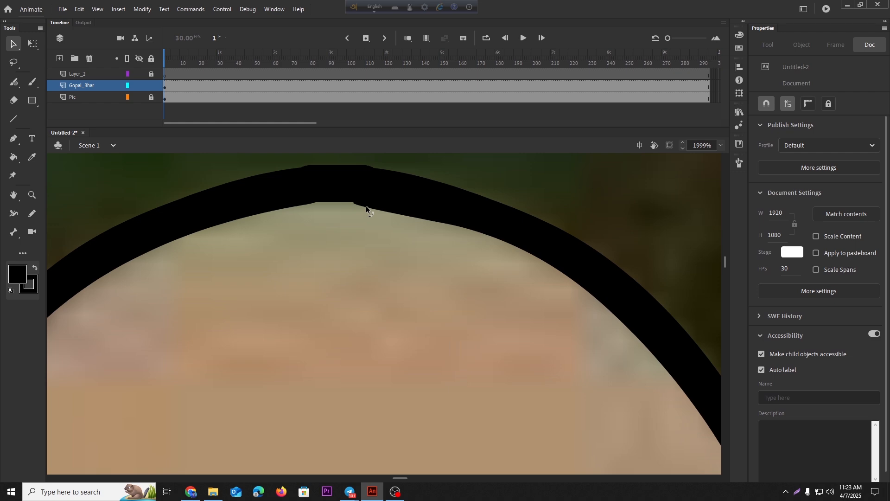
drag(365, 205, 363, 202)
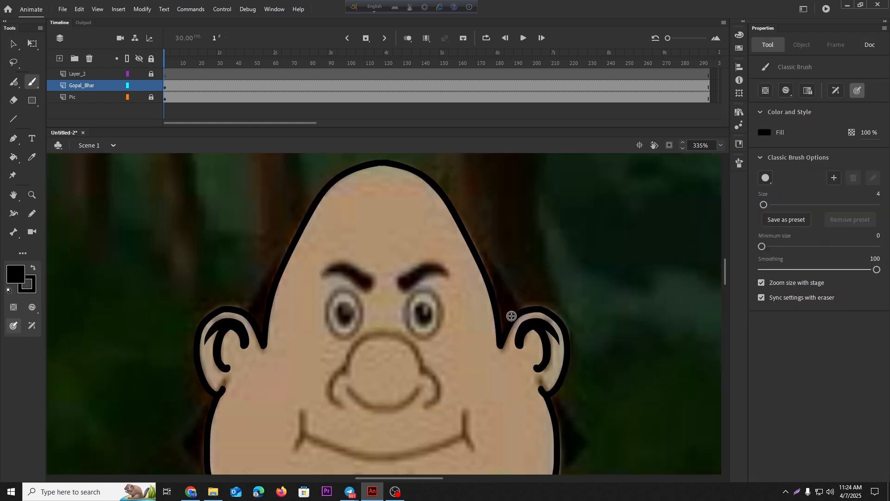
Trace the outer hair edge from the ear on the right side of the face up to the head outline
drag(511, 315, 432, 316)
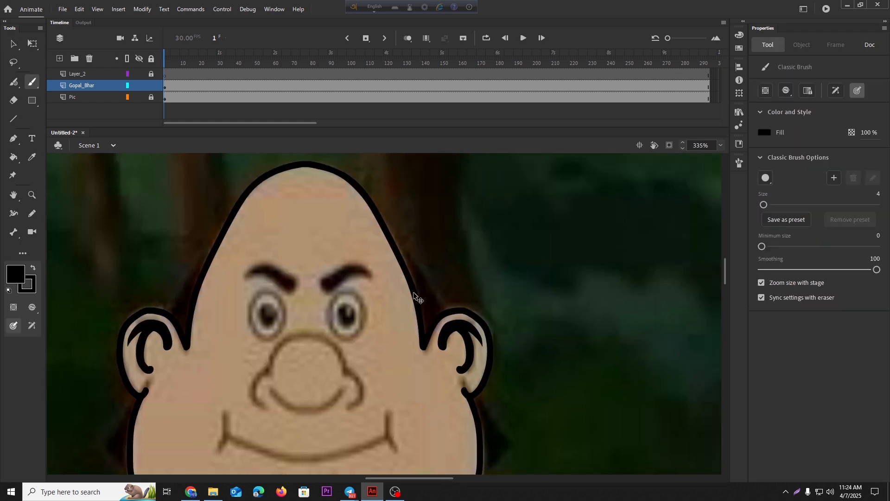
scroll(417, 297, up, 2)
scroll(418, 297, down, 3)
scroll(411, 303, up, 3)
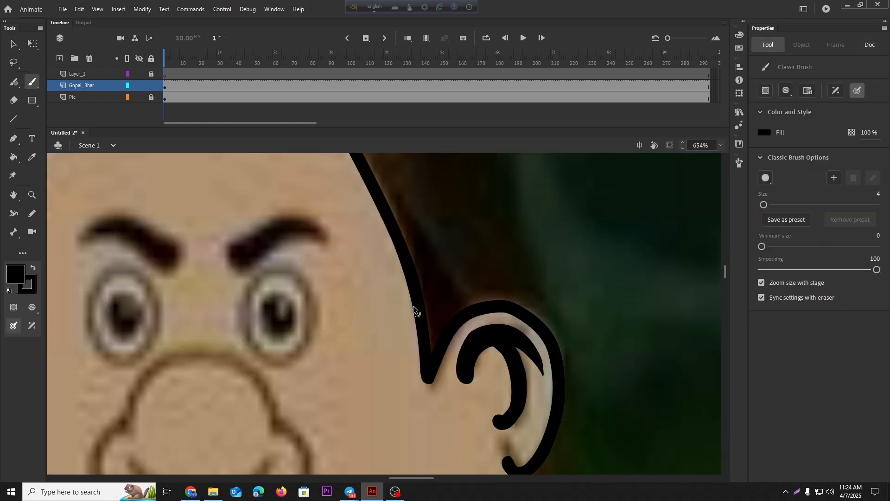
mouse_move(475, 312)
mouse_down()
mouse_move(505, 415)
mouse_move(469, 338)
mouse_move(408, 264)
mouse_up()
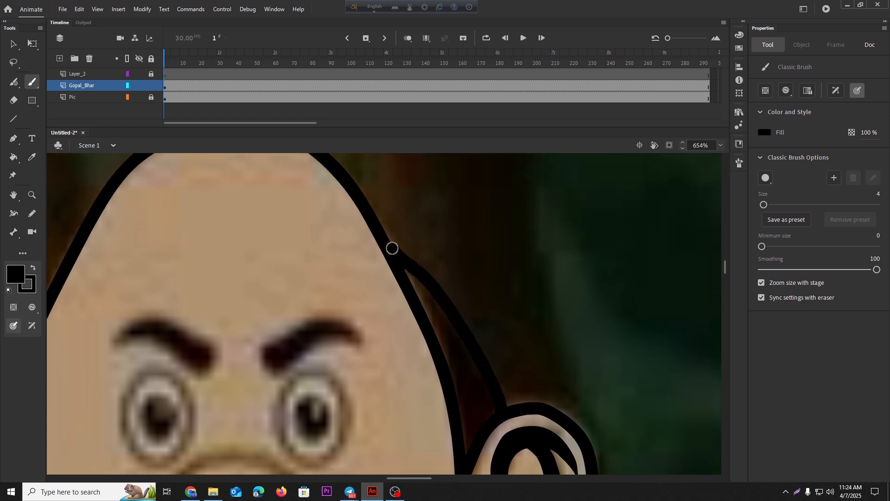
drag(376, 227, 375, 226)
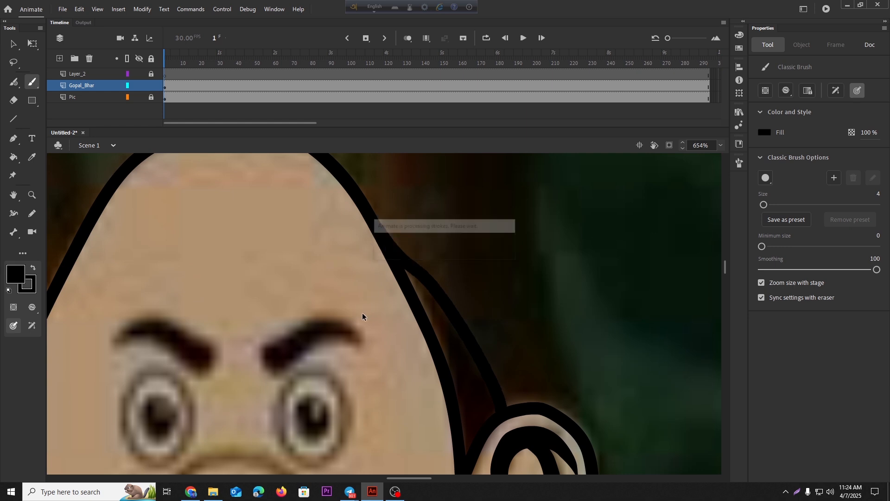
Trace the outer hair edge from the ear on the left side up to the head outline, redoing the first stroke
scroll(363, 312, down, 3)
scroll(247, 305, up, 3)
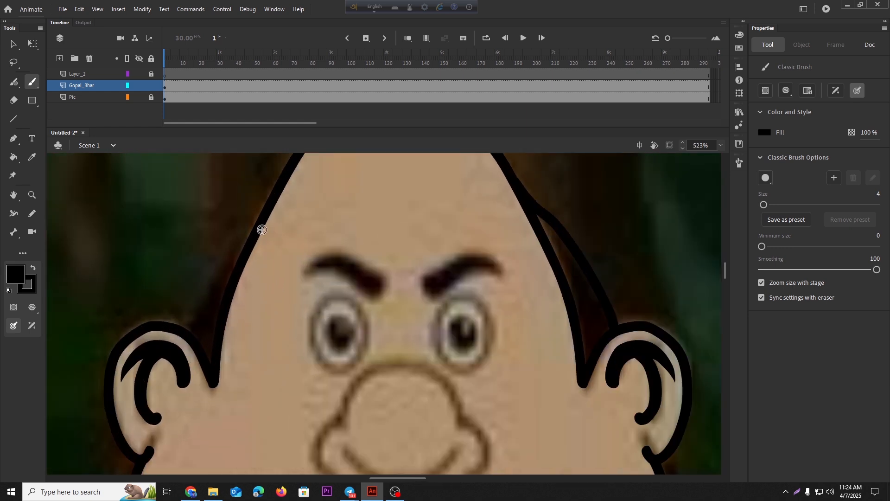
drag(184, 330, 196, 289)
key(ctrl+z)
drag(185, 329, 231, 245)
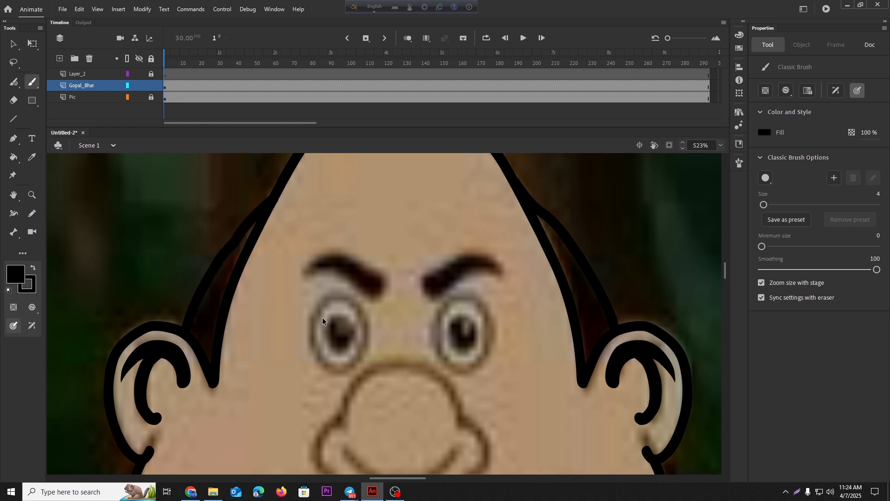
Trace the oval outline of the eye on the left side of the face with the Classic Brush
scroll(324, 320, down, 3)
drag(345, 314, 299, 216)
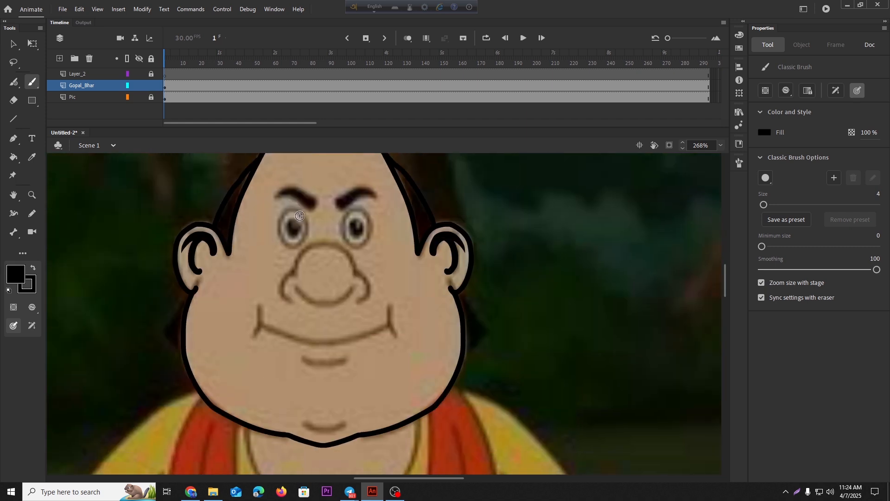
scroll(294, 196, up, 7)
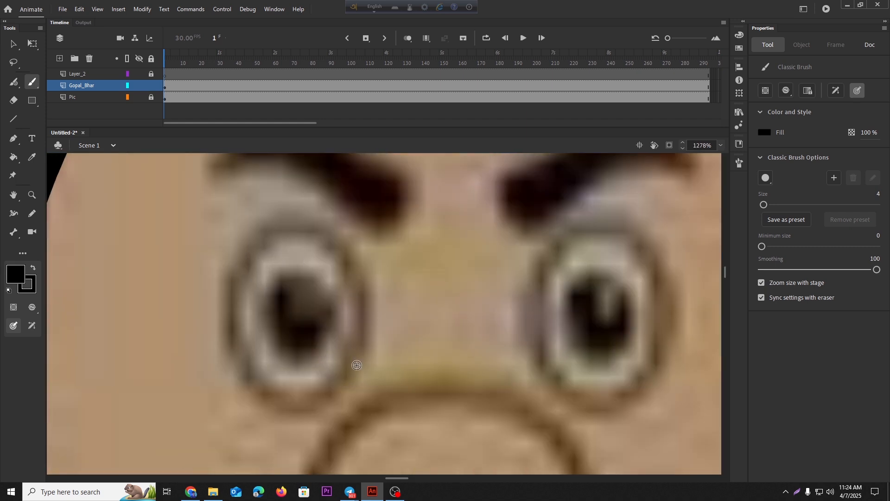
mouse_move(357, 365)
mouse_down()
mouse_move(367, 308)
mouse_move(353, 259)
mouse_move(299, 230)
mouse_move(250, 233)
mouse_move(236, 245)
mouse_move(214, 327)
mouse_move(243, 380)
mouse_move(302, 403)
mouse_move(336, 388)
mouse_move(360, 351)
mouse_up()
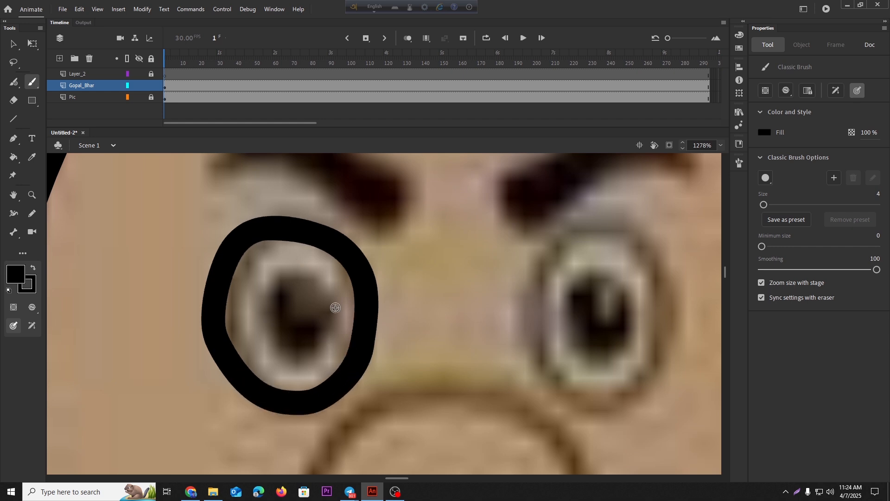
Paint a solid black pupil inside the traced eye on the left side of the face with the Classic Brush
scroll(330, 319, down, 5)
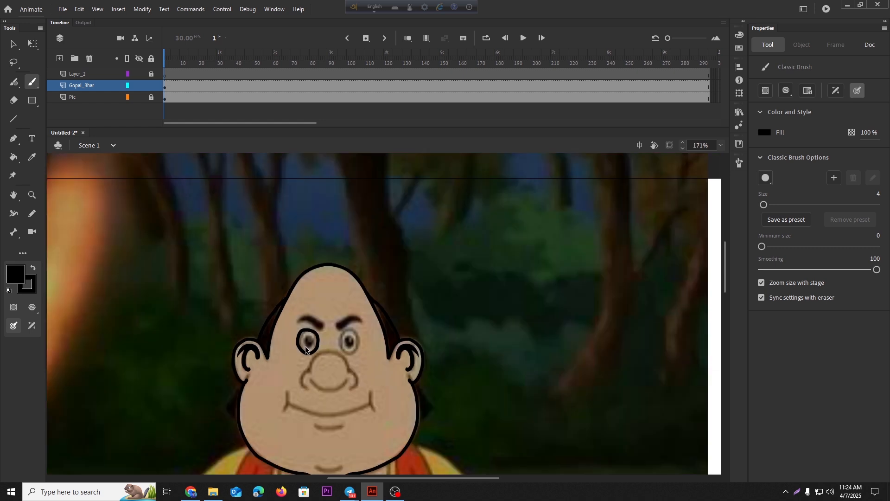
scroll(319, 334, up, 6)
mouse_move(339, 337)
mouse_down()
mouse_move(345, 290)
mouse_move(337, 272)
mouse_move(305, 254)
mouse_move(260, 263)
mouse_move(250, 287)
mouse_move(259, 336)
mouse_move(281, 362)
mouse_move(304, 364)
mouse_move(337, 339)
mouse_move(340, 314)
mouse_move(326, 289)
mouse_move(293, 277)
mouse_move(280, 308)
mouse_move(304, 320)
mouse_up()
scroll(311, 343, down, 5)
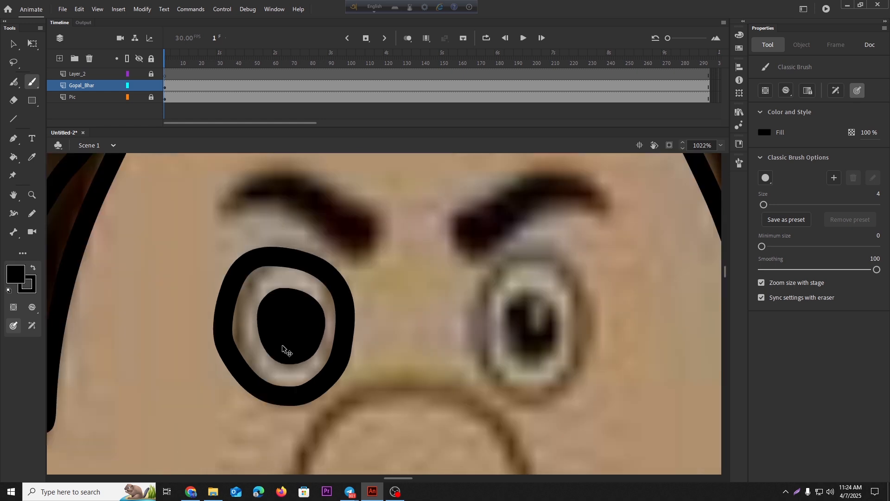
Fill the area between the pupil and the outline of the eye on the left side with white
click(13, 157)
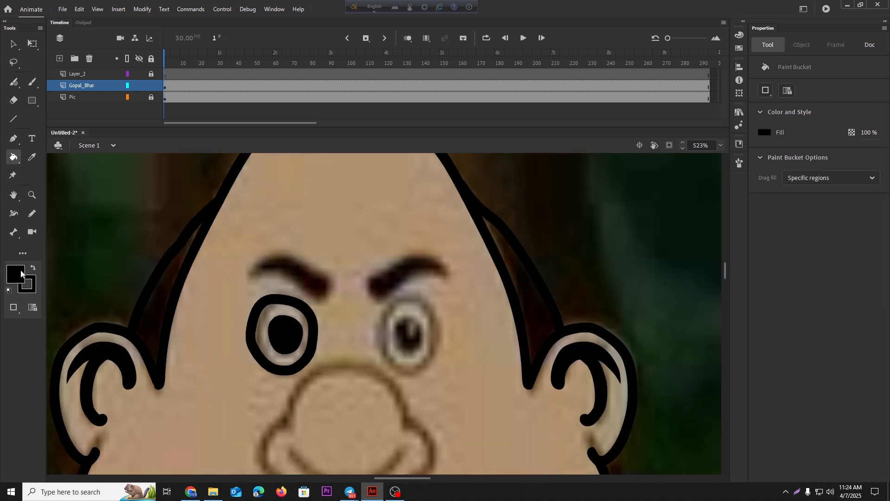
click(15, 274)
click(65, 351)
click(281, 312)
Place a copy of the finished eye over the other reference eye and flip the copy horizontally
click(13, 45)
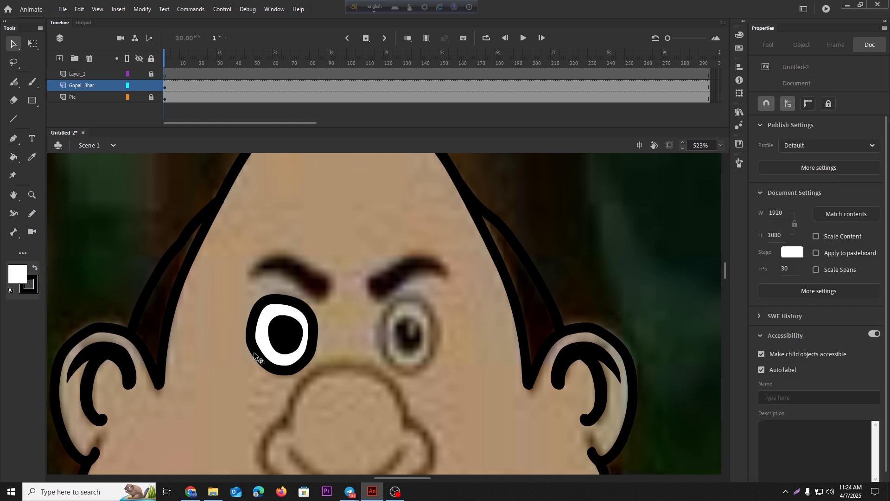
click(265, 371)
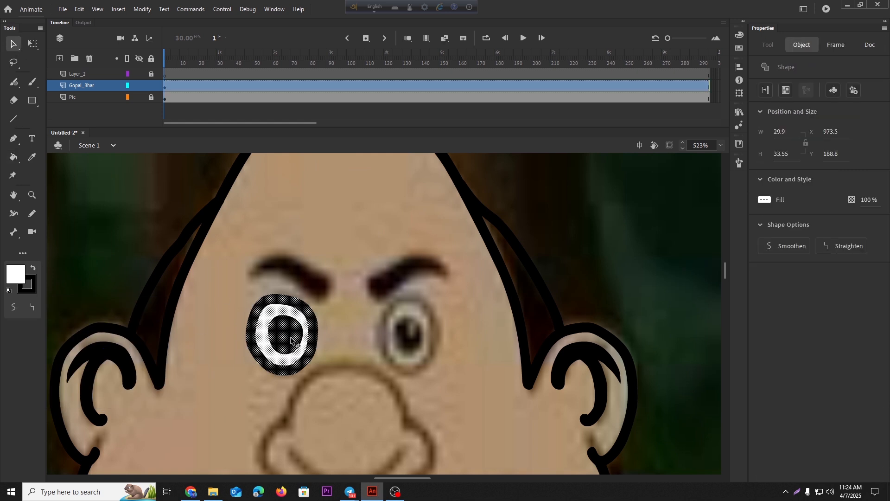
drag(291, 342, 417, 343)
right_click(417, 342)
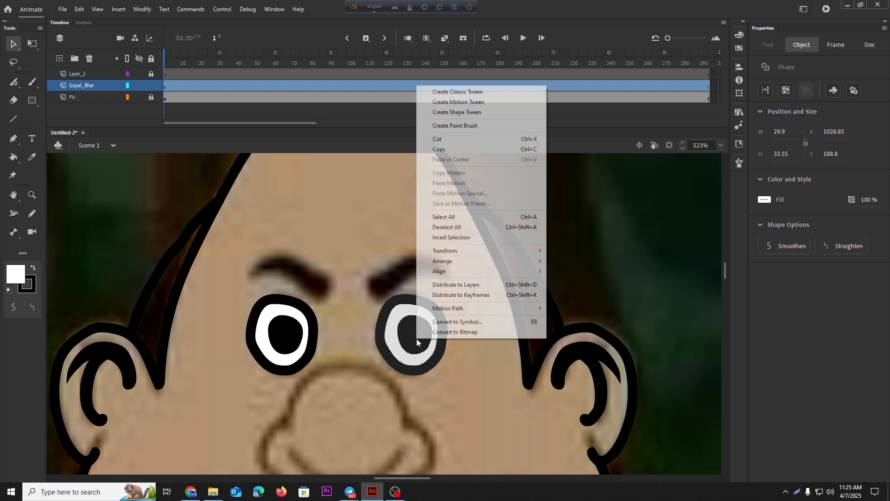
mouse_move(449, 253)
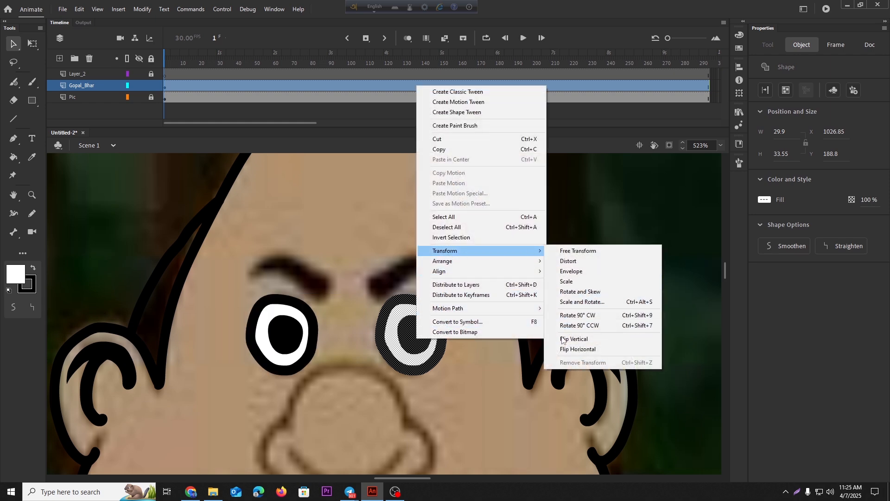
click(575, 349)
scroll(469, 338, down, 5)
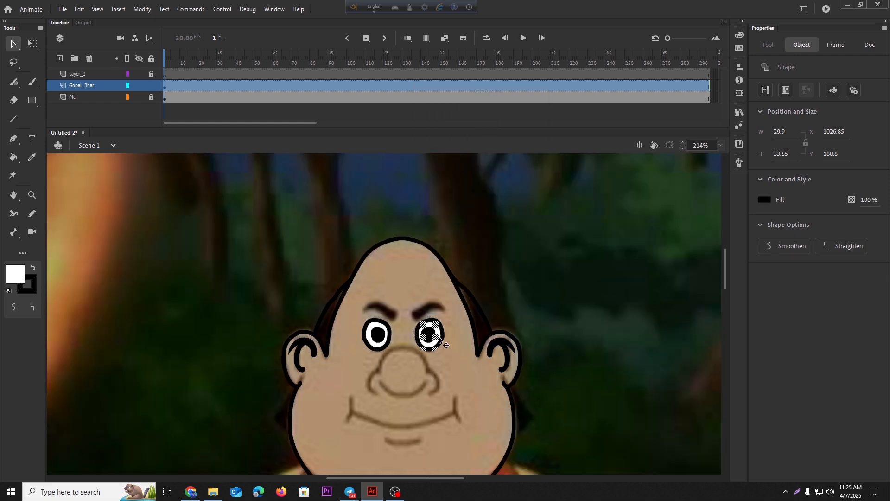
scroll(446, 346, up, 5)
Trace the eyebrow on the left side of the face with the Classic Brush in black and fill its interior black
click(33, 83)
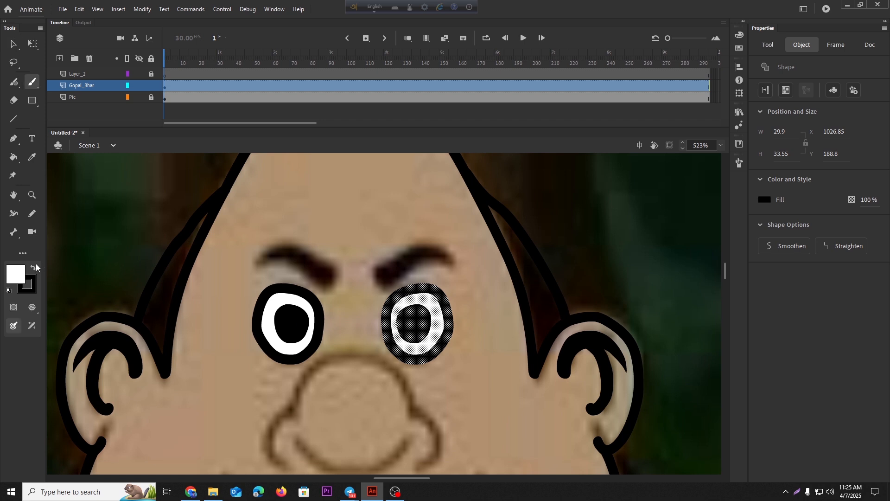
click(13, 44)
click(138, 232)
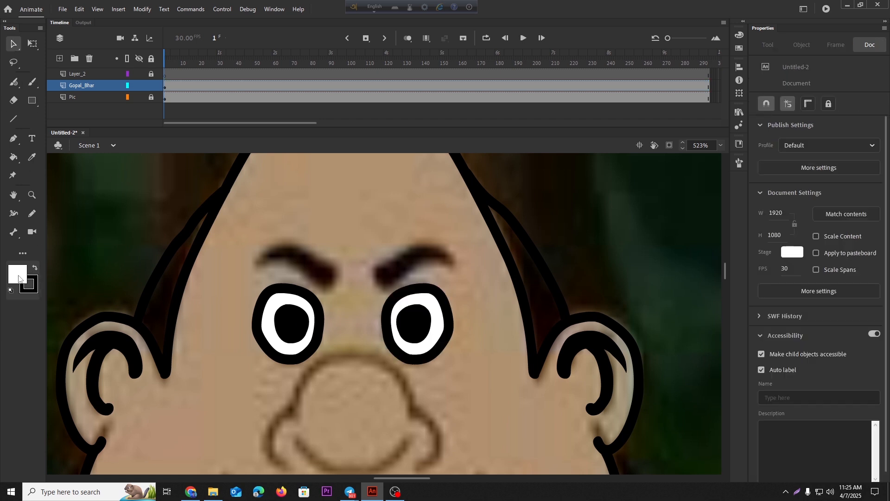
click(16, 273)
click(68, 321)
click(32, 84)
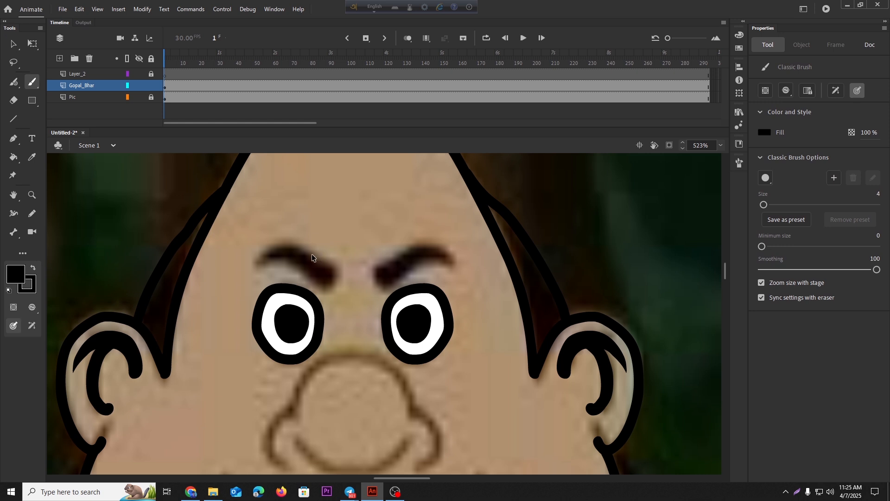
scroll(311, 254, up, 2)
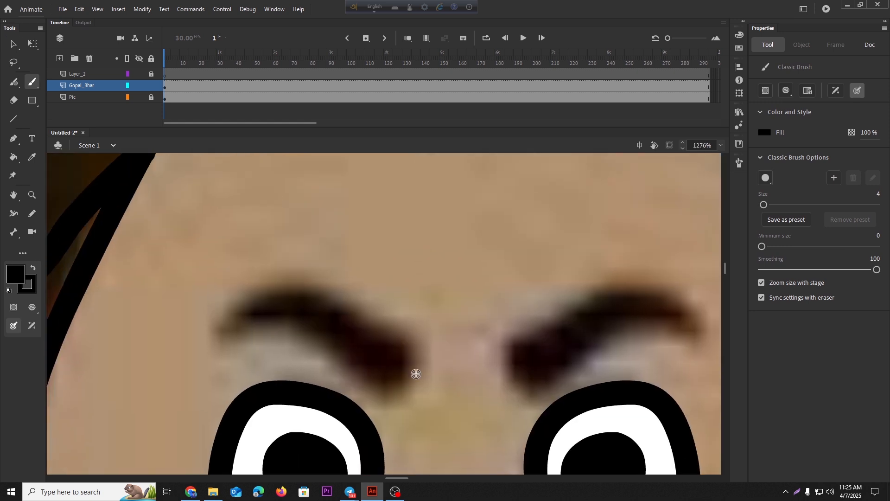
mouse_move(416, 374)
mouse_down()
mouse_move(417, 341)
mouse_move(388, 310)
mouse_move(329, 285)
mouse_move(262, 294)
mouse_move(219, 323)
mouse_move(288, 322)
mouse_move(396, 378)
mouse_move(414, 378)
mouse_move(419, 366)
mouse_up()
click(14, 157)
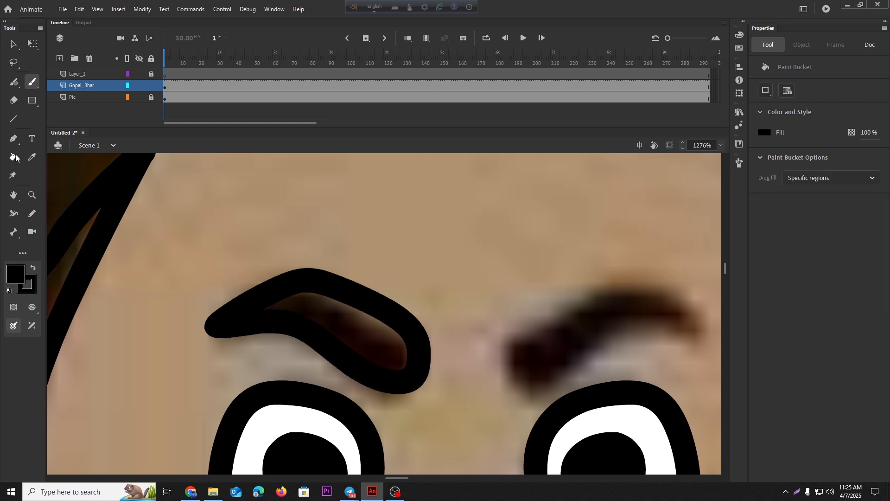
click(350, 336)
scroll(352, 338, down, 5)
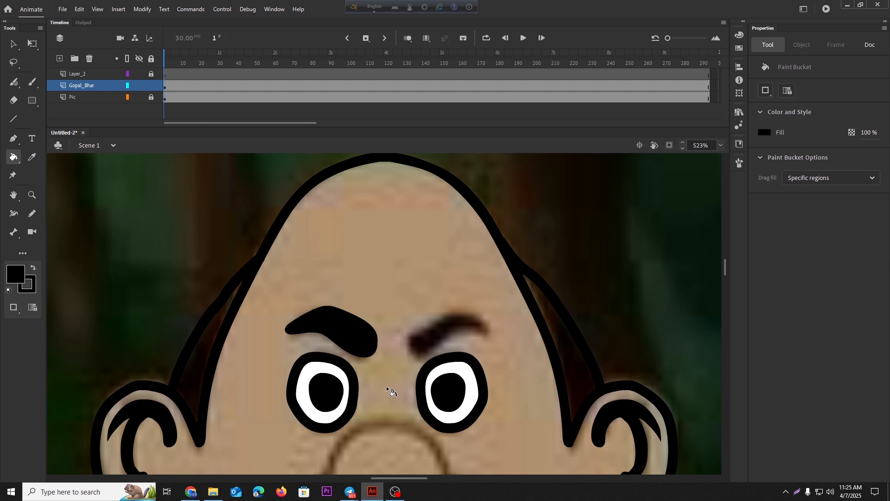
Rotate the eyebrow on the left side slightly counterclockwise with Free Transform
click(13, 43)
click(348, 338)
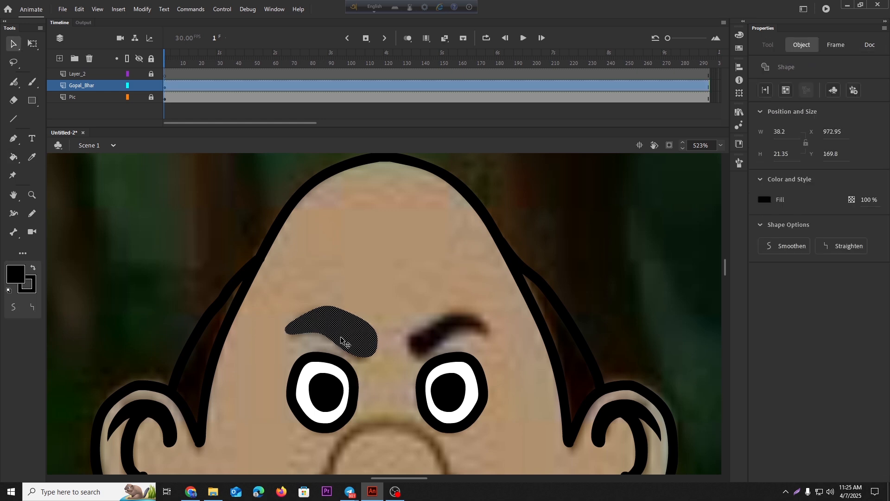
key(q)
drag(386, 360, 390, 354)
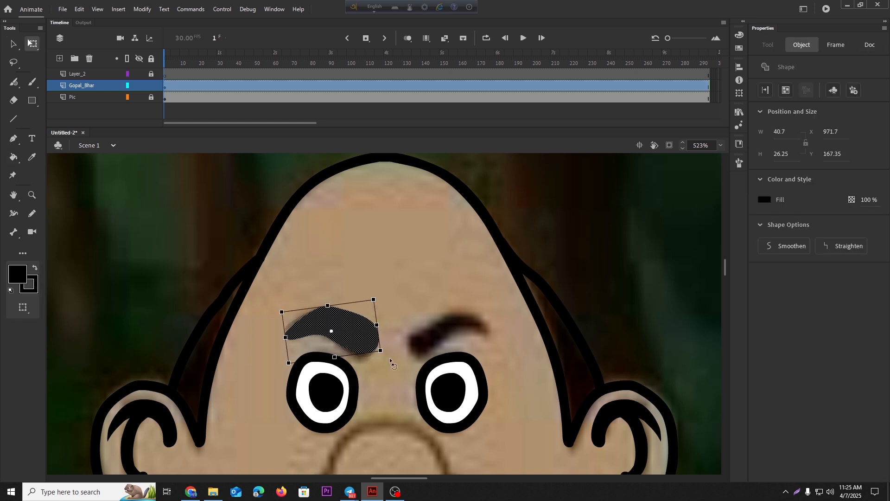
scroll(280, 324, right, 3)
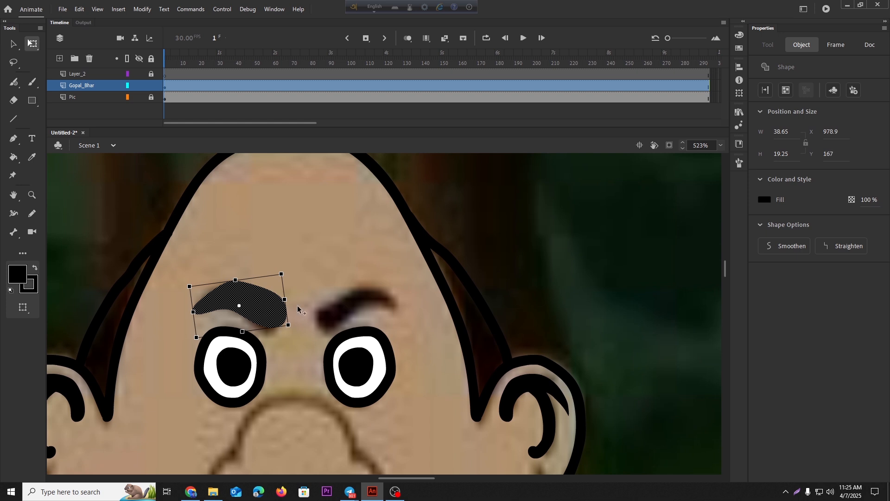
Duplicate the eyebrow to the right side of the face, flip the copy horizontally and position it over the reference eyebrow
drag(273, 308, 382, 292)
right_click(378, 296)
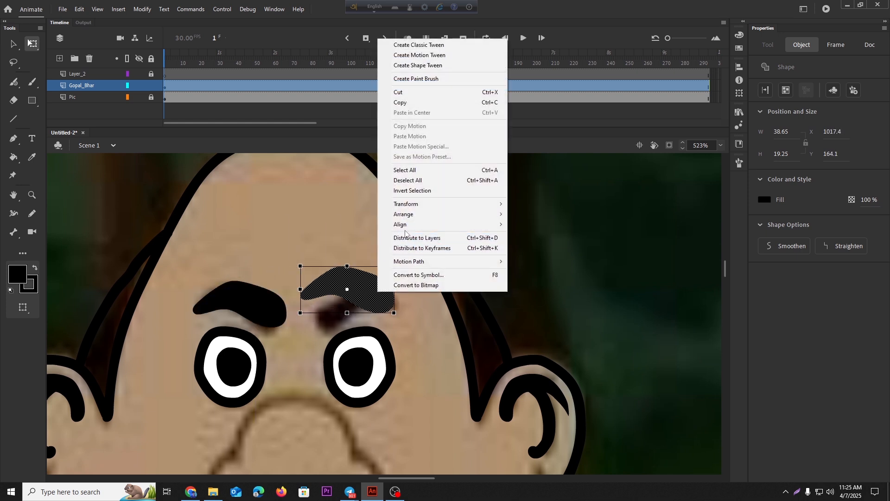
mouse_move(399, 205)
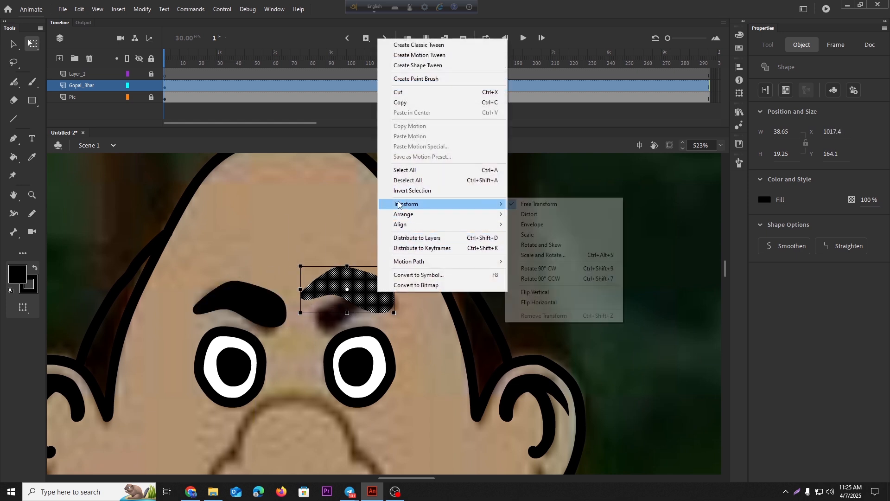
click(527, 302)
drag(368, 289, 383, 303)
click(334, 252)
Examine how the two eyebrows line up above the eyes, selecting them together for the comparison
scroll(297, 295, down, 4)
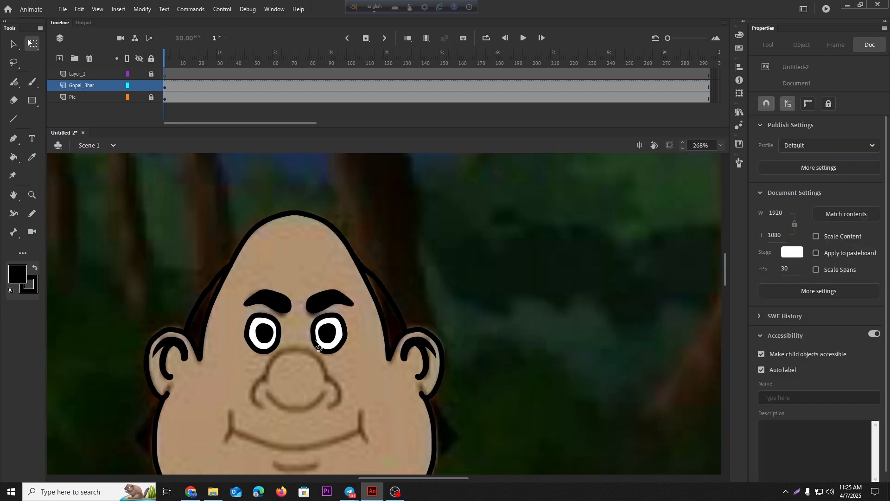
scroll(315, 325, up, 3)
scroll(319, 315, up, 4)
click(318, 318)
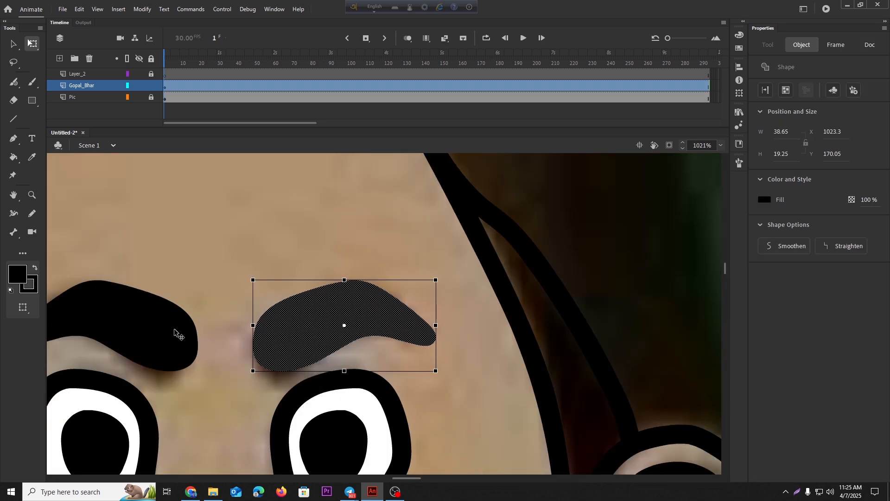
shift+click(176, 327)
scroll(296, 396, down, 4)
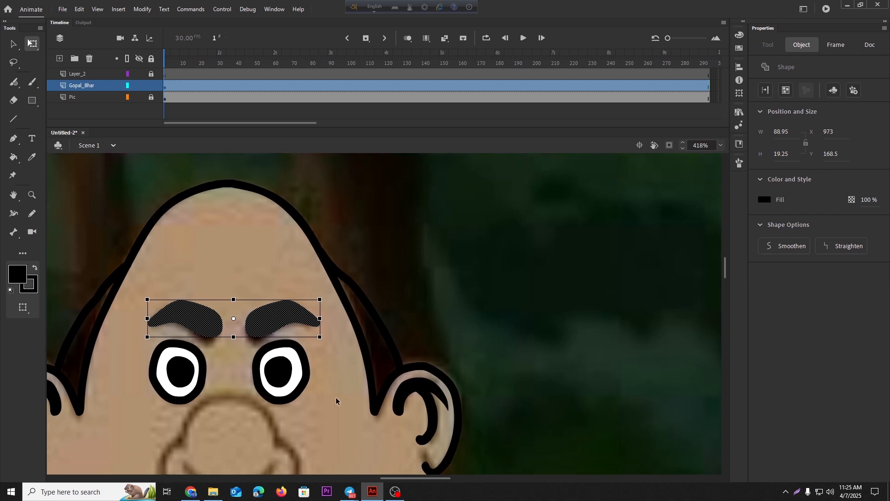
click(335, 397)
scroll(292, 371, down, 2)
scroll(253, 355, up, 4)
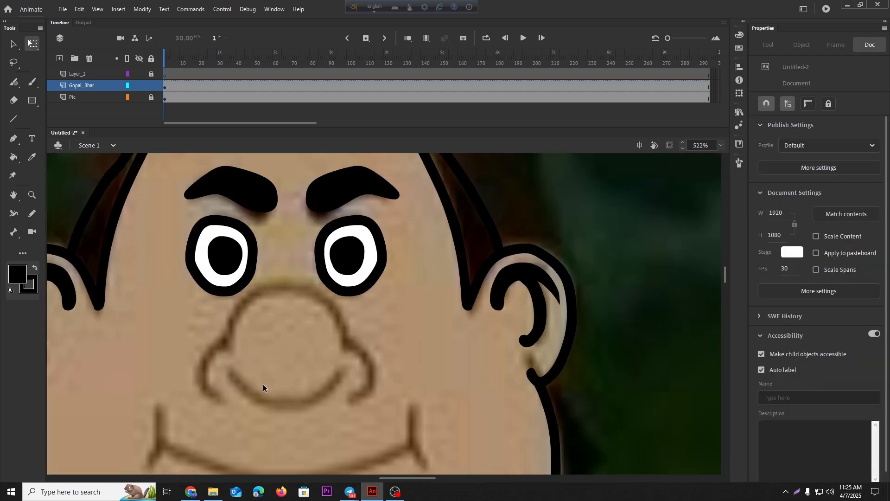
Convert both eyes together into one graphic symbol, keeping the default name
click(341, 290)
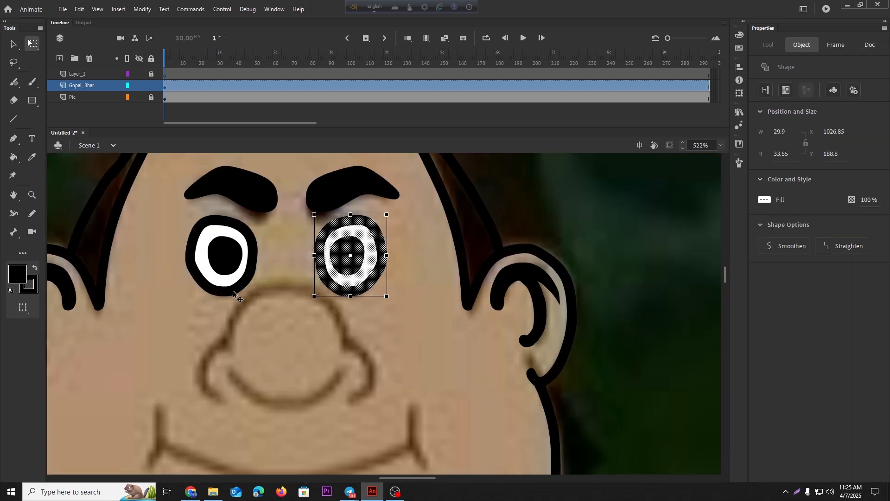
shift+click(234, 292)
key(F8)
key(Return)
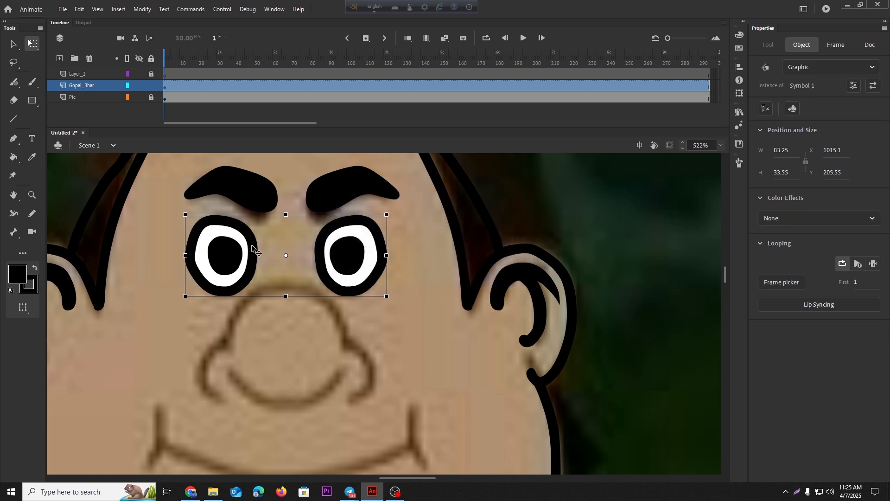
Convert both eyebrows together into one graphic symbol named Symbol 2
click(334, 191)
shift+click(253, 190)
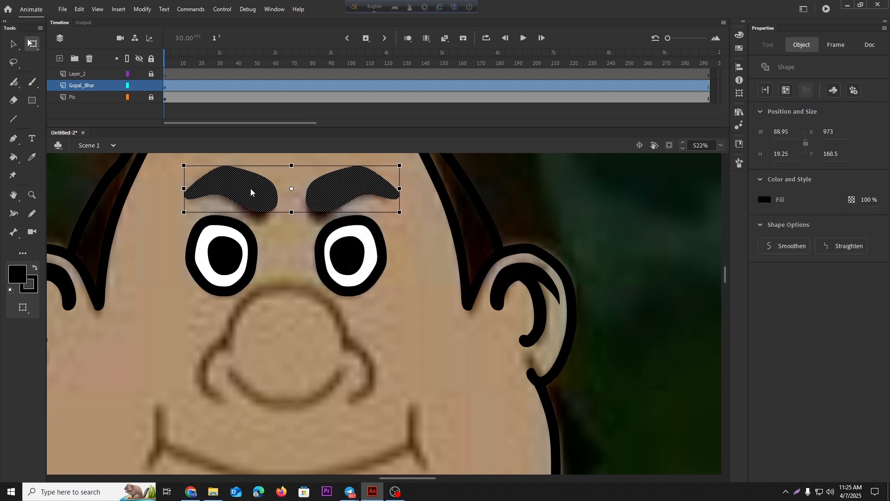
key(F8)
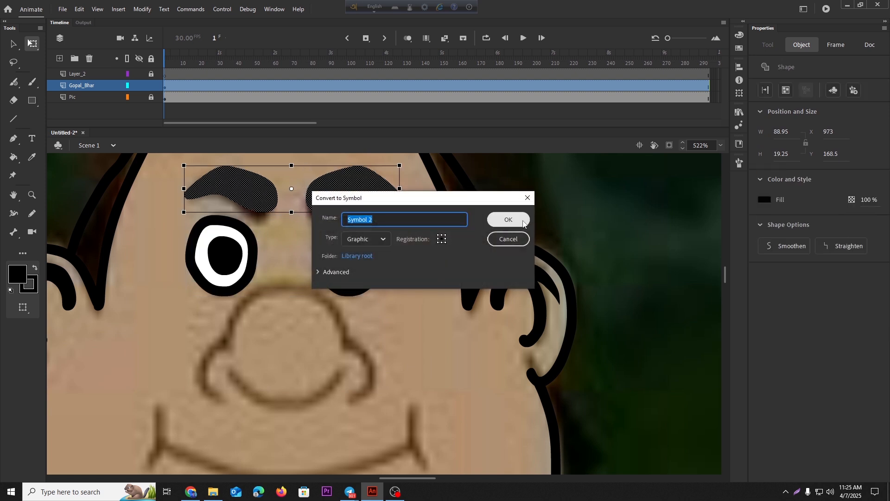
click(508, 220)
Trace the upper nose outline and both nostril curves in one continuous black Classic Brush stroke
scroll(288, 324, down, 2)
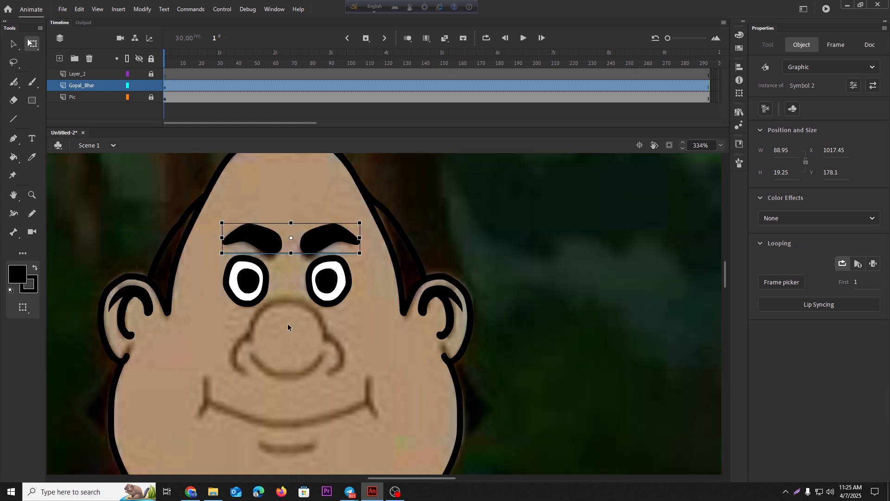
scroll(272, 312, down, 1)
scroll(272, 312, up, 3)
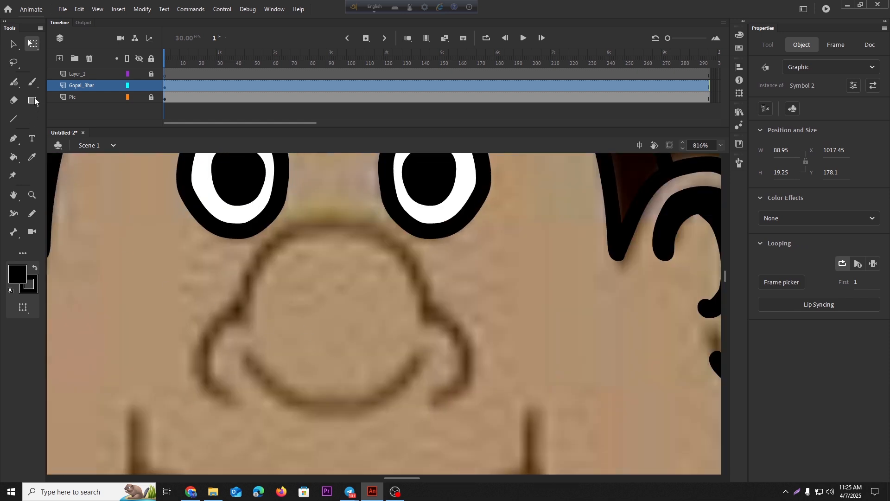
click(32, 82)
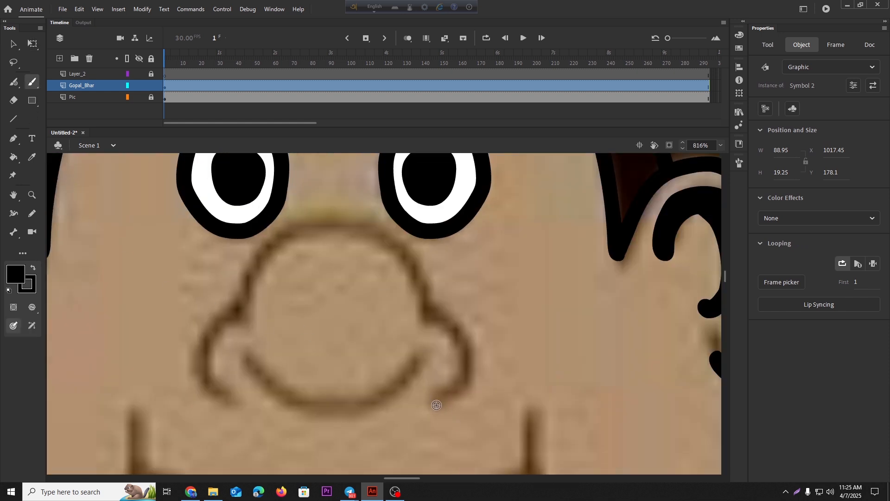
mouse_move(436, 405)
mouse_down()
mouse_move(467, 367)
mouse_move(457, 326)
mouse_move(428, 312)
mouse_move(404, 258)
mouse_move(340, 232)
mouse_move(288, 244)
mouse_move(259, 279)
mouse_move(253, 310)
mouse_move(216, 336)
mouse_move(209, 365)
mouse_move(234, 396)
mouse_up()
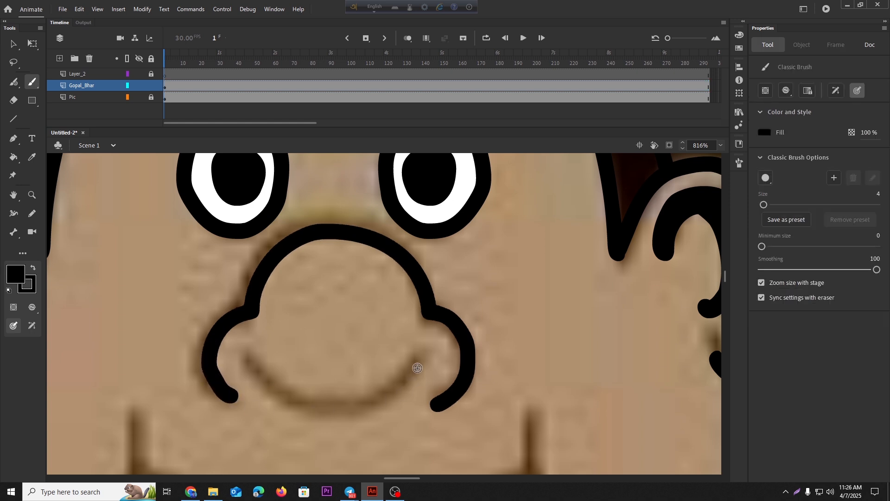
Paint the curved underside of the nose as a thick black crescent tapering at both ends and even out its lower edge
mouse_move(417, 368)
mouse_down()
mouse_move(383, 391)
mouse_move(327, 400)
mouse_move(255, 361)
mouse_move(279, 390)
mouse_move(315, 406)
mouse_move(381, 407)
mouse_move(415, 375)
mouse_up()
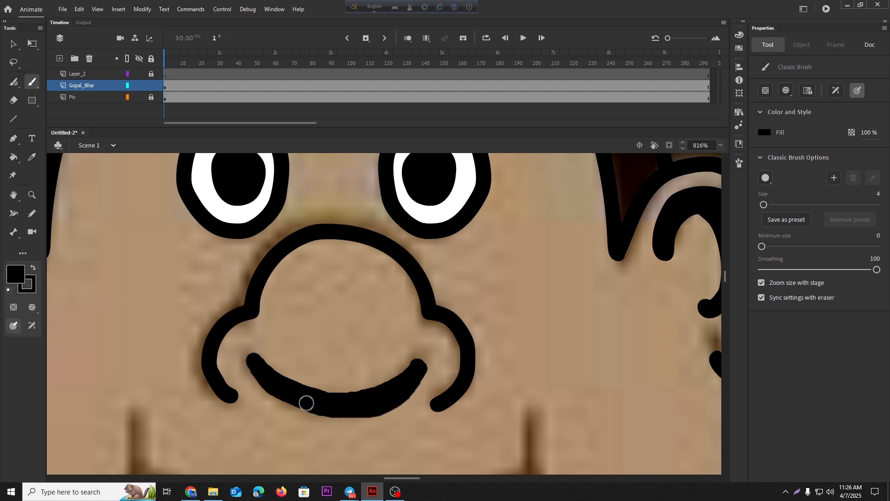
mouse_move(289, 398)
mouse_down()
mouse_move(369, 412)
mouse_move(398, 390)
mouse_up()
scroll(372, 401, down, 5)
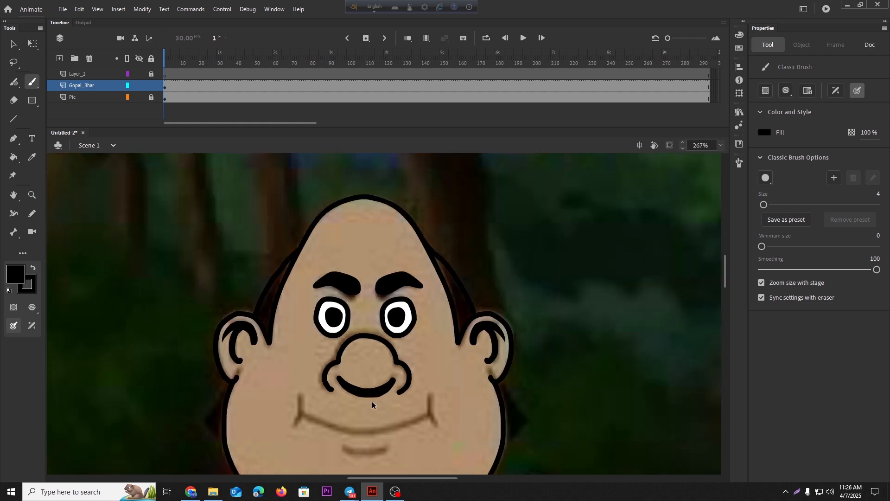
scroll(381, 423, down, 3)
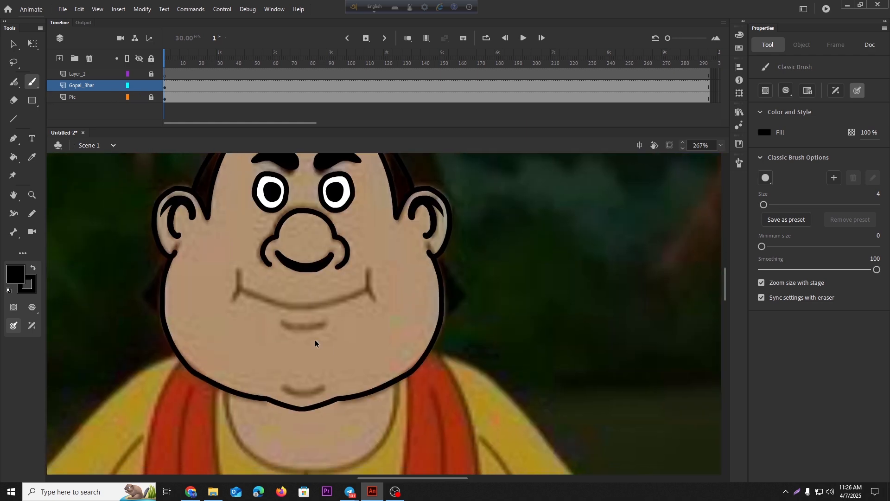
scroll(314, 342, up, 4)
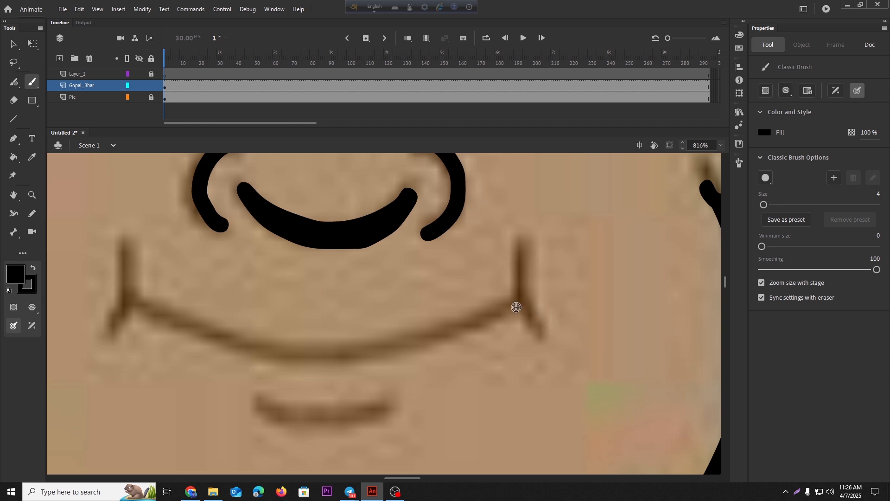
Trace the curved mouth line and the crease at each mouth corner with black Classic Brush strokes
mouse_move(516, 307)
mouse_down()
mouse_move(404, 339)
mouse_move(312, 344)
mouse_move(146, 295)
mouse_up()
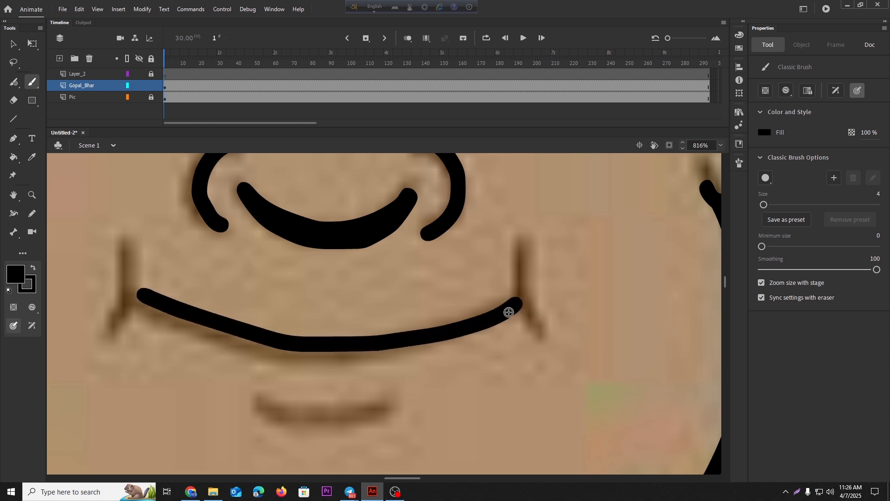
key(ctrl+z)
mouse_move(523, 296)
mouse_down()
mouse_move(397, 339)
mouse_move(288, 338)
mouse_move(133, 288)
mouse_up()
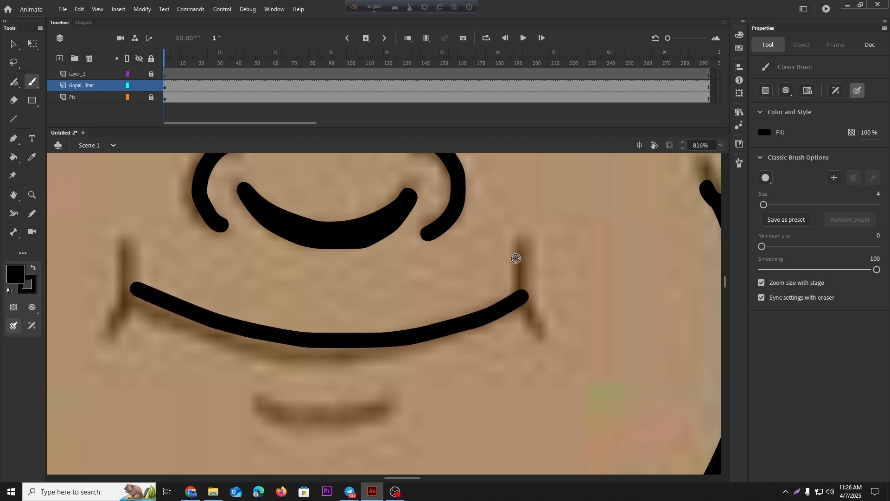
mouse_move(523, 254)
mouse_down()
mouse_move(524, 300)
mouse_move(538, 316)
mouse_up()
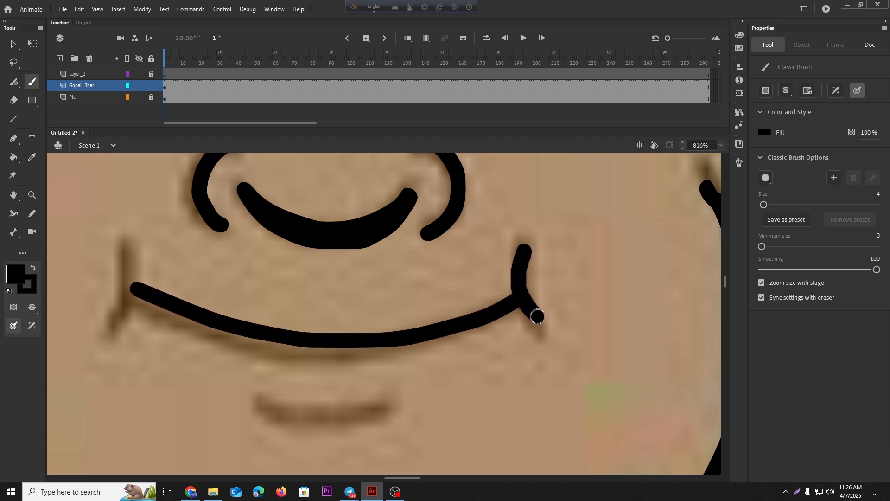
mouse_move(127, 259)
mouse_down()
mouse_move(135, 293)
mouse_move(123, 314)
mouse_up()
scroll(185, 327, down, 4)
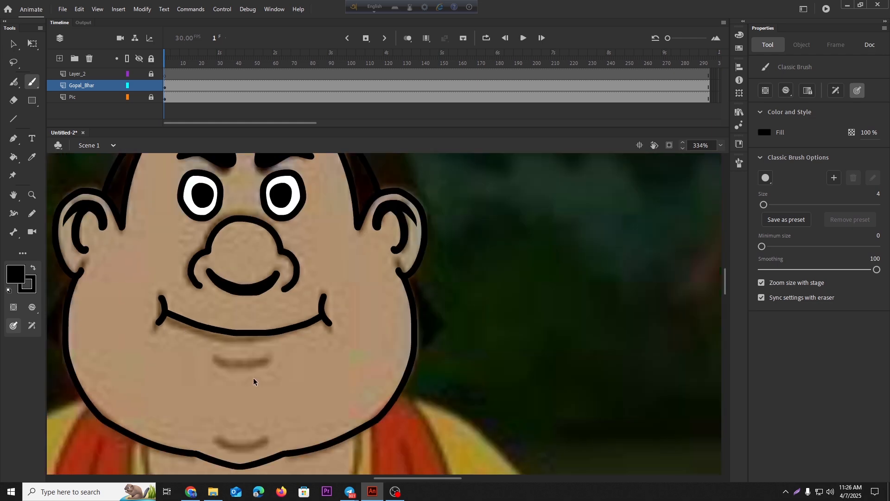
Paint the short lower-lip curve beneath the mouth and thicken it along its lower edge
scroll(256, 378, up, 4)
mouse_move(295, 334)
mouse_down()
mouse_move(226, 347)
mouse_move(149, 329)
mouse_up()
scroll(237, 375, down, 4)
scroll(302, 385, up, 4)
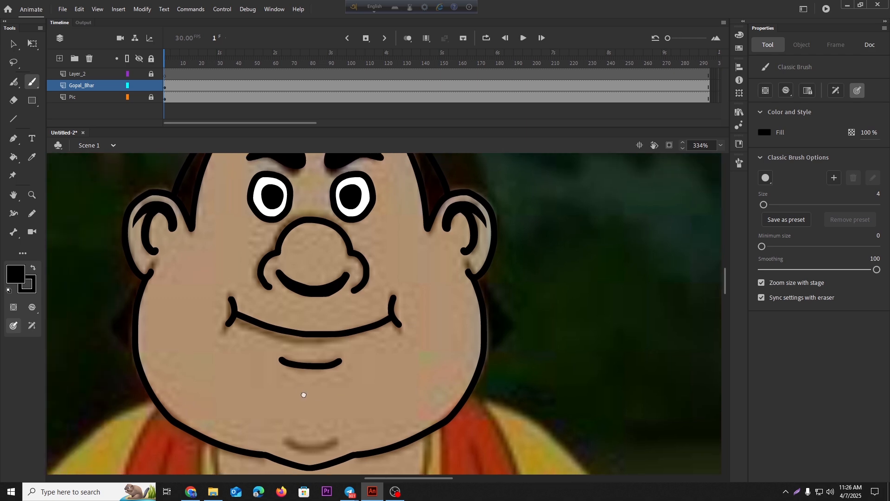
mouse_move(378, 340)
mouse_down()
mouse_move(334, 360)
mouse_move(254, 352)
mouse_move(238, 341)
mouse_up()
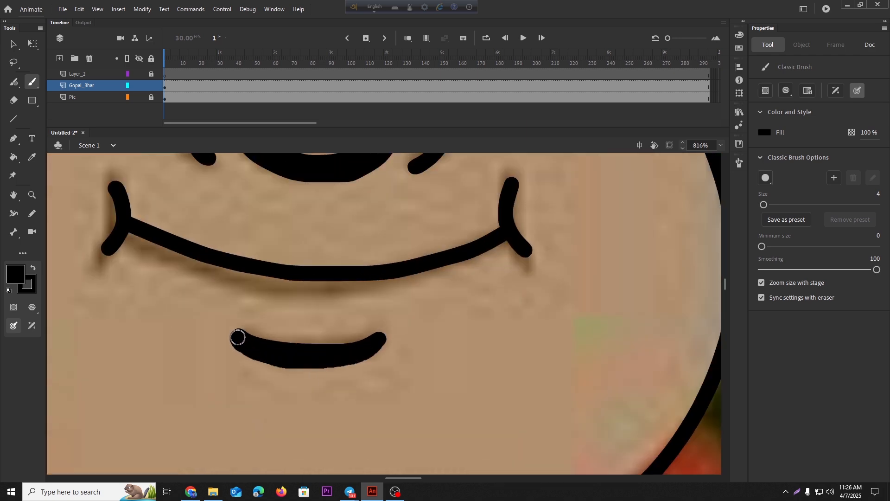
scroll(312, 380, down, 4)
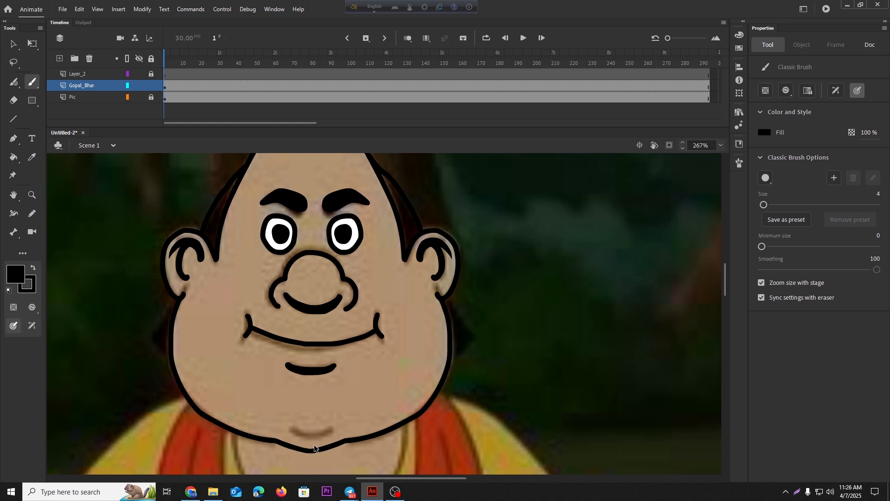
Trace the small curved chin crease just above the bottom of the head outline
scroll(315, 448, up, 4)
mouse_move(416, 353)
mouse_down()
mouse_move(365, 368)
mouse_move(307, 359)
mouse_up()
scroll(334, 357, down, 6)
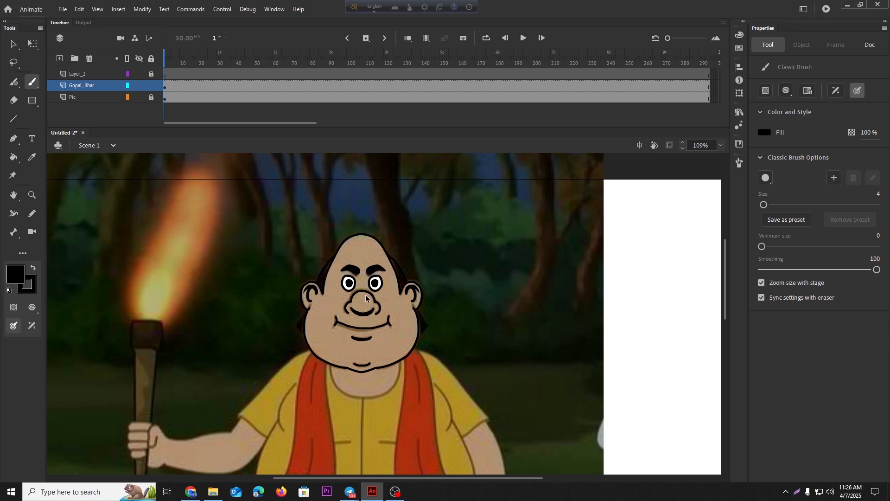
Convert the mouth line and the lower-lip stroke together into one graphic symbol, keeping the default name
scroll(366, 297, up, 2)
click(13, 44)
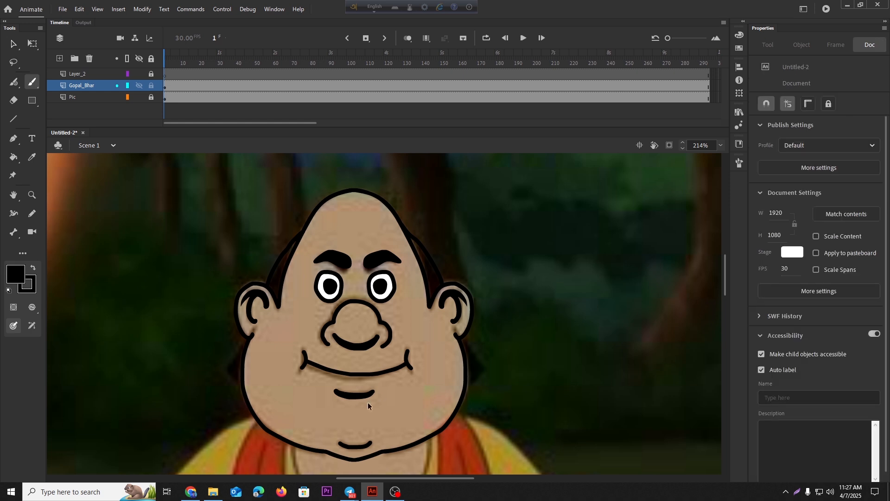
click(349, 395)
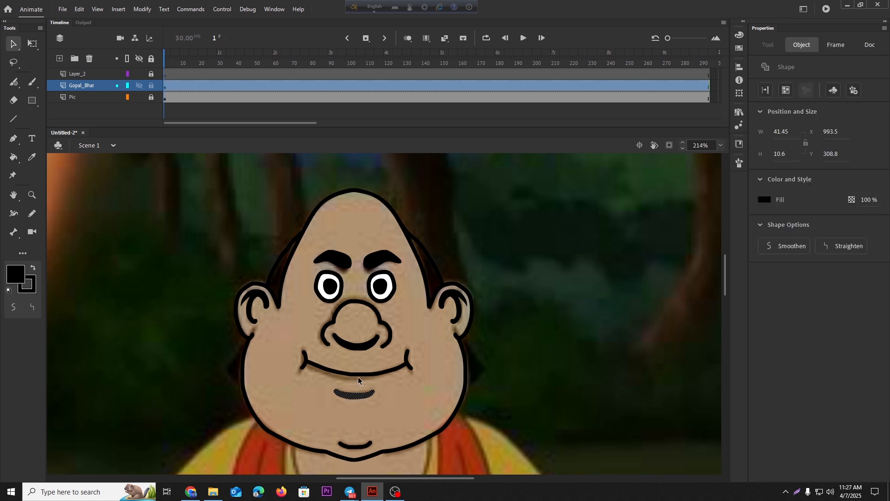
shift+click(358, 376)
key(F8)
key(Return)
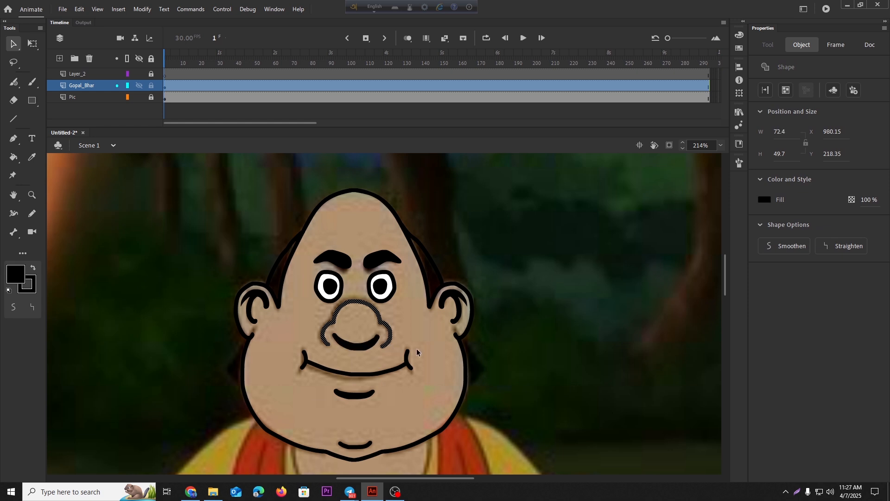
Fill the face, ears and nose with the tan skin colour from the reference picture using the Paint Bucket
click(183, 247)
click(14, 157)
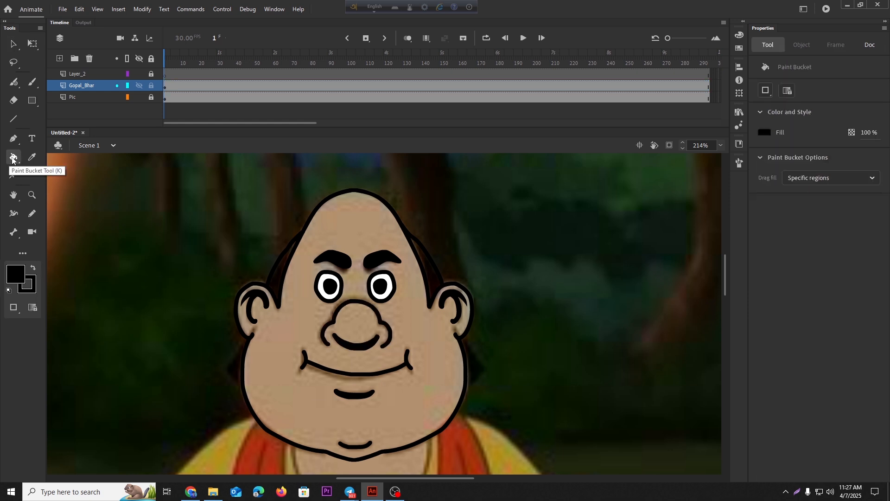
click(352, 216)
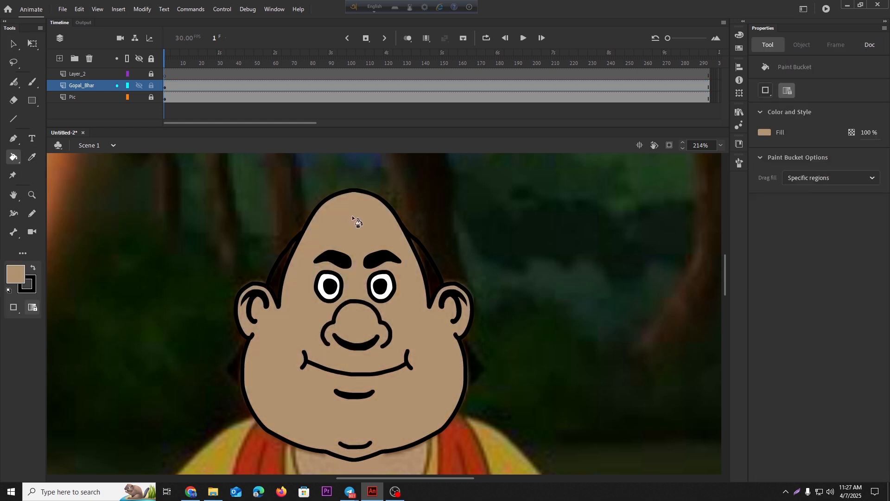
Sample the dark brown hair colour from the picture and fill the hair patch on the left of the head
click(32, 160)
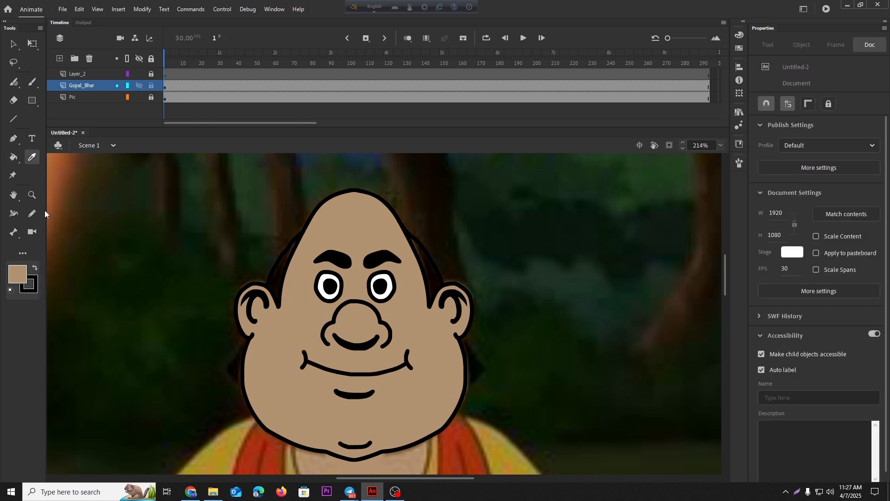
scroll(289, 263, up, 6)
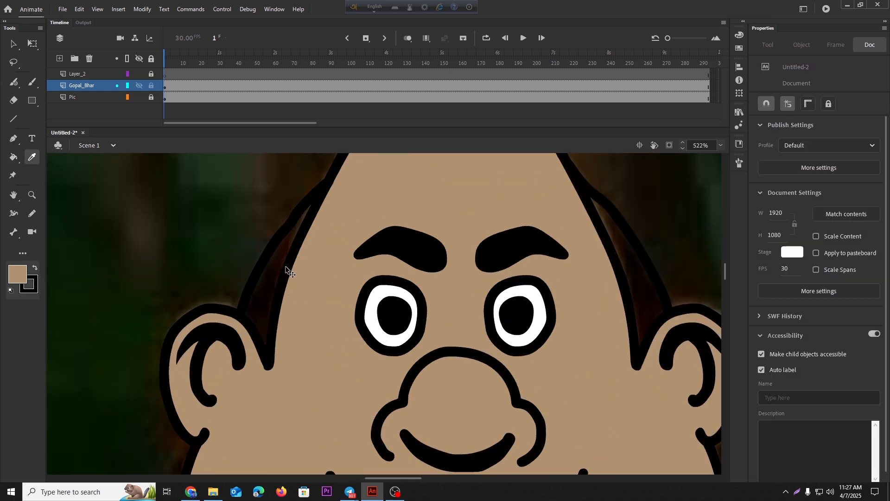
click(267, 257)
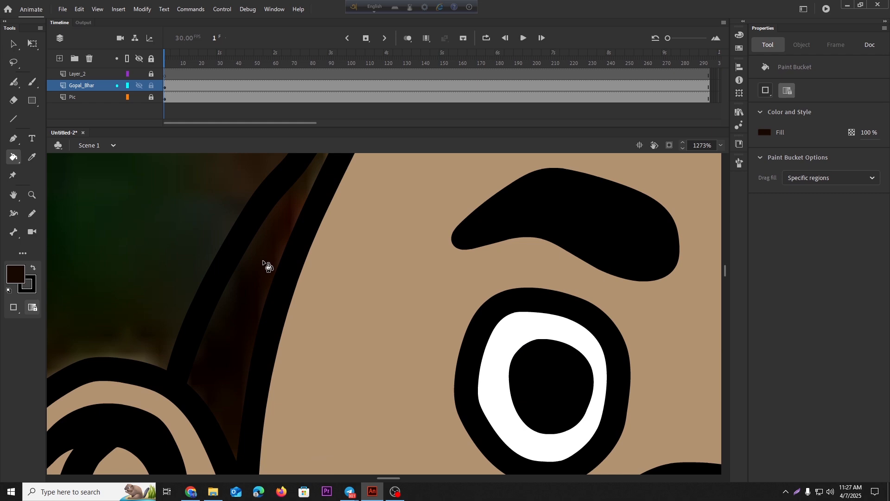
click(267, 267)
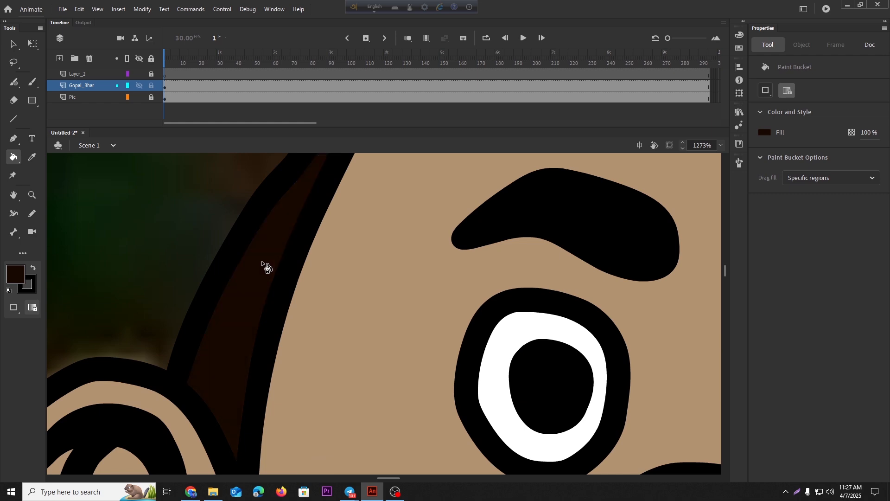
Fill the hair patches on both sides of the head with dark grey
click(21, 278)
scroll(223, 333, down, 6)
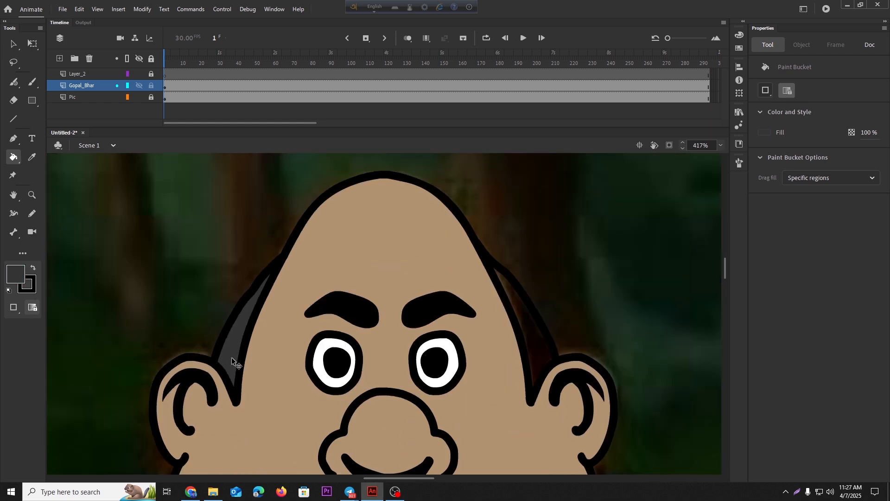
scroll(350, 332, up, 4)
scroll(362, 334, down, 6)
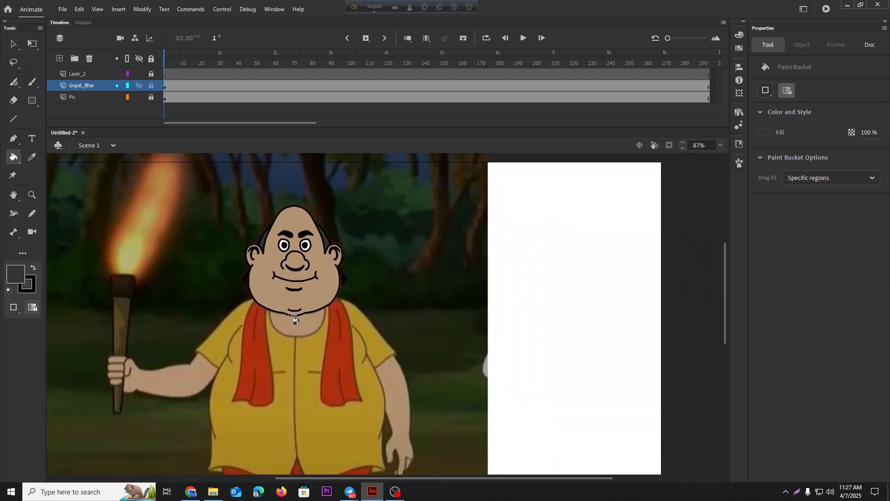
Try moving the eyes symbol and the mouth symbol off the face, undoing each move
scroll(275, 258, up, 2)
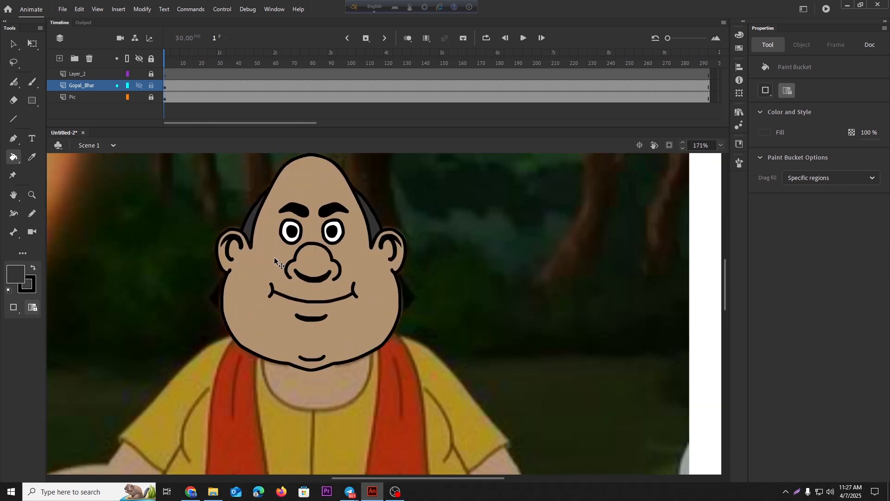
click(11, 47)
drag(354, 226, 485, 224)
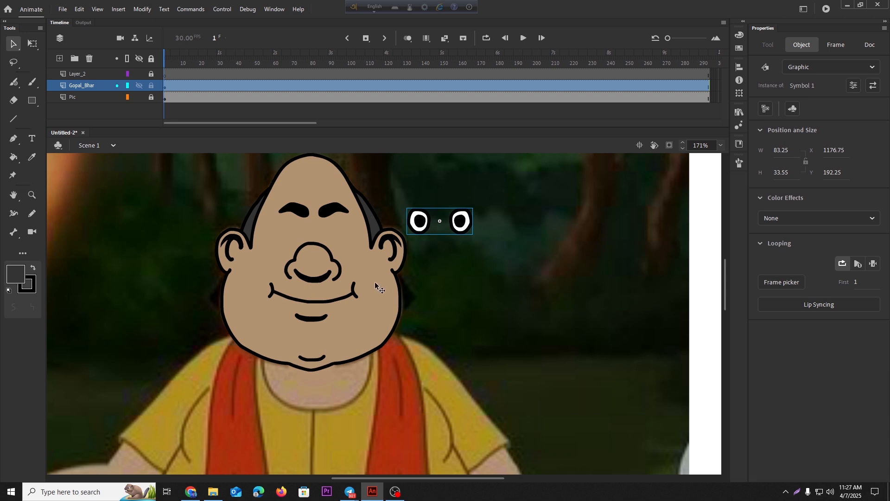
key(ctrl+z)
drag(320, 283, 500, 284)
key(ctrl+z)
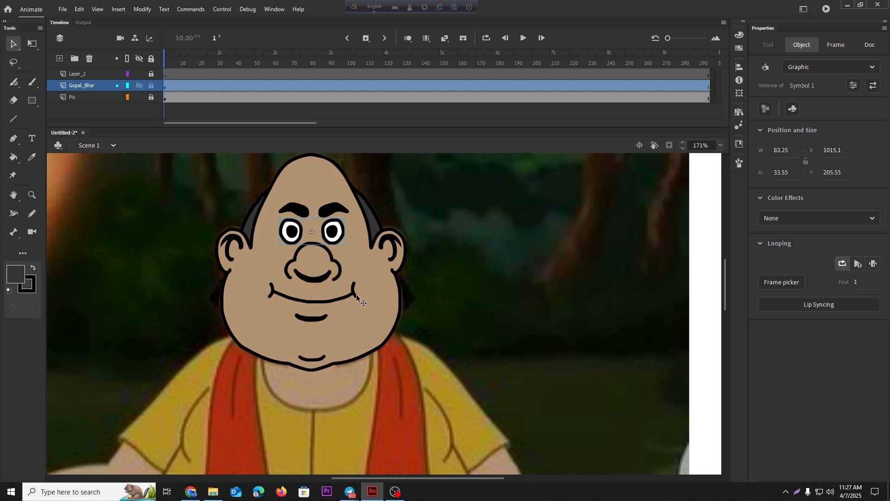
drag(354, 297, 562, 282)
key(ctrl+z)
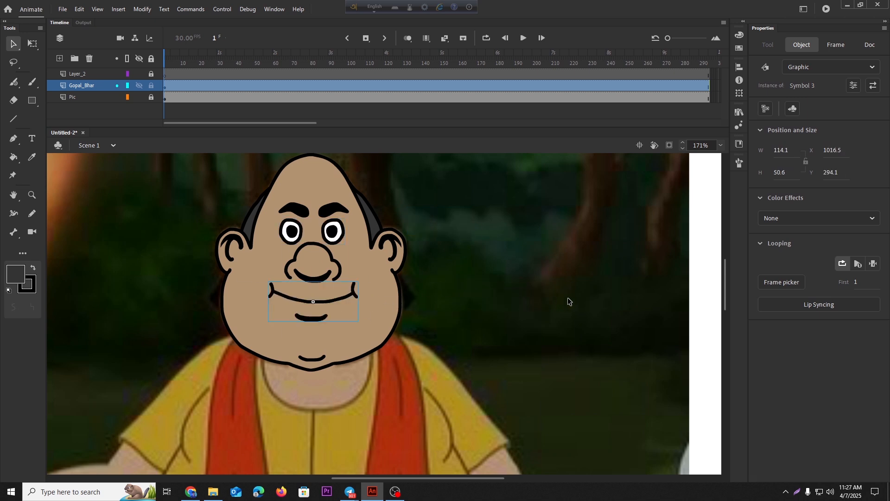
Convert the entire head, including the eyes, eyebrows and mouth symbols, into one graphic symbol with the default name
drag(469, 417, 138, 153)
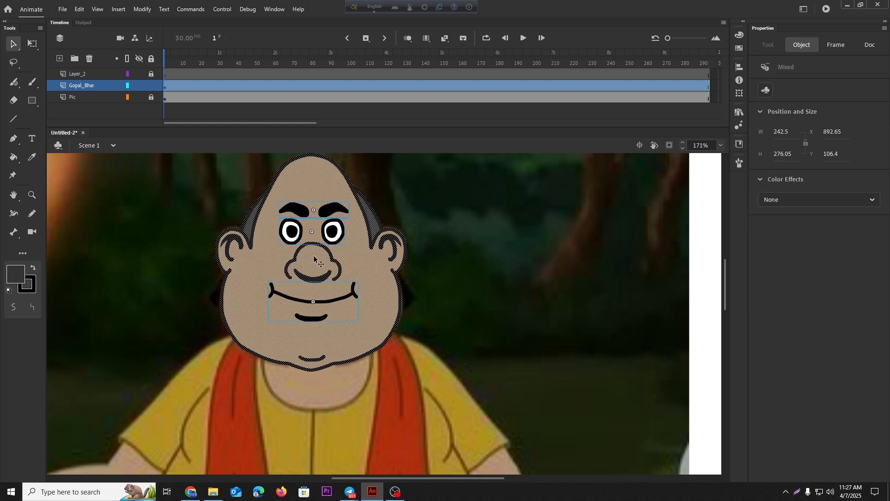
drag(355, 275, 351, 296)
key(F8)
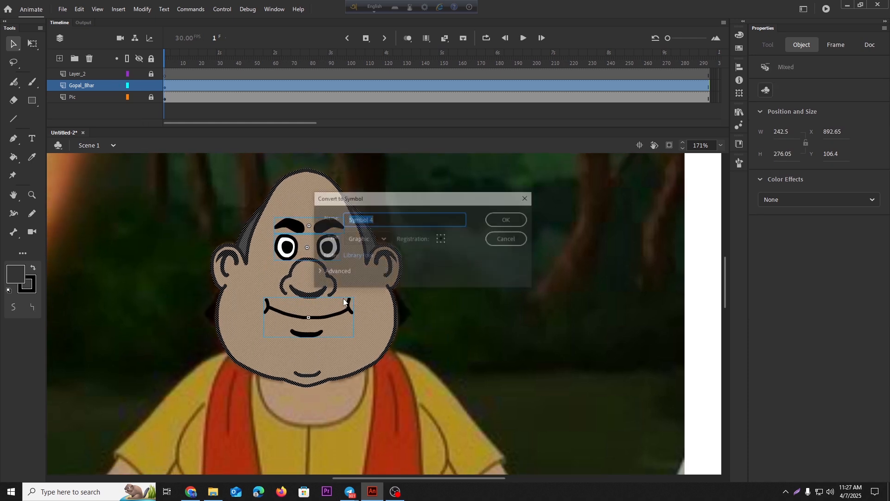
key(Return)
click(365, 404)
drag(365, 404, 403, 338)
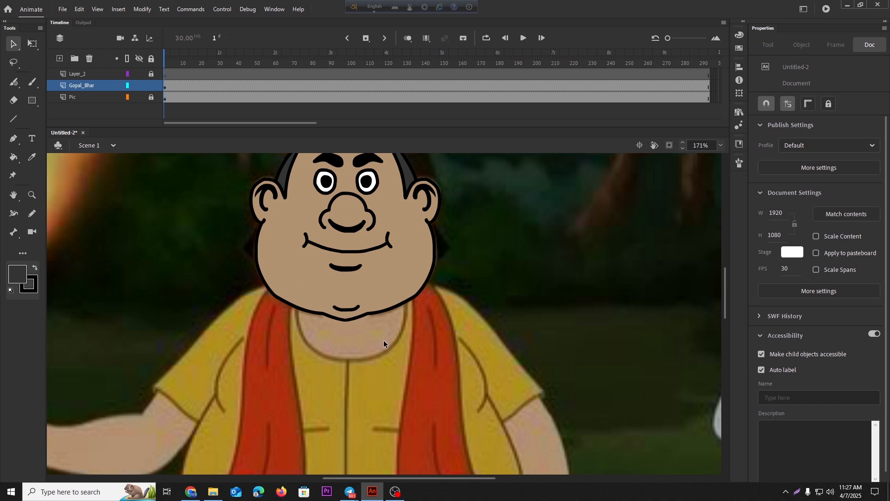
Try moving the whole head symbol aside from the body and undo the move
click(353, 295)
drag(338, 294, 543, 291)
key(ctrl+z)
click(525, 294)
Set the Classic Brush fill to black and trace the short shoulder lines on both sides of the lower head
click(32, 82)
click(17, 275)
click(64, 323)
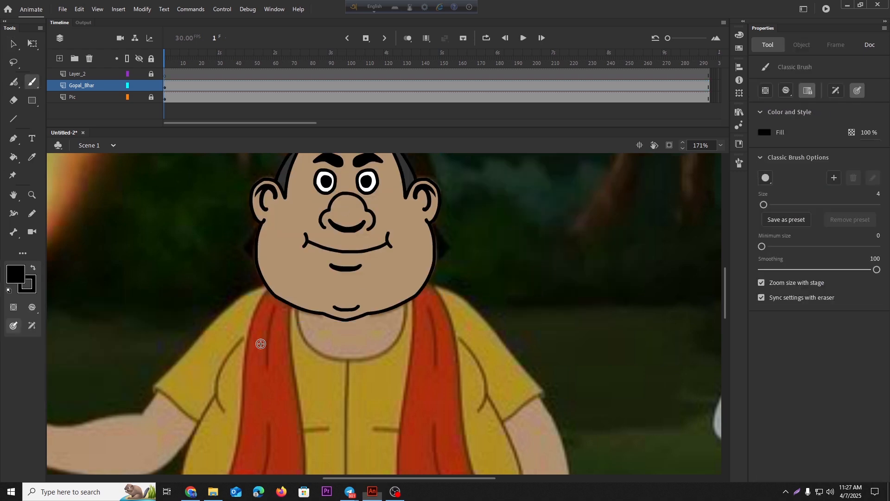
scroll(269, 334, down, 2)
scroll(311, 302, up, 5)
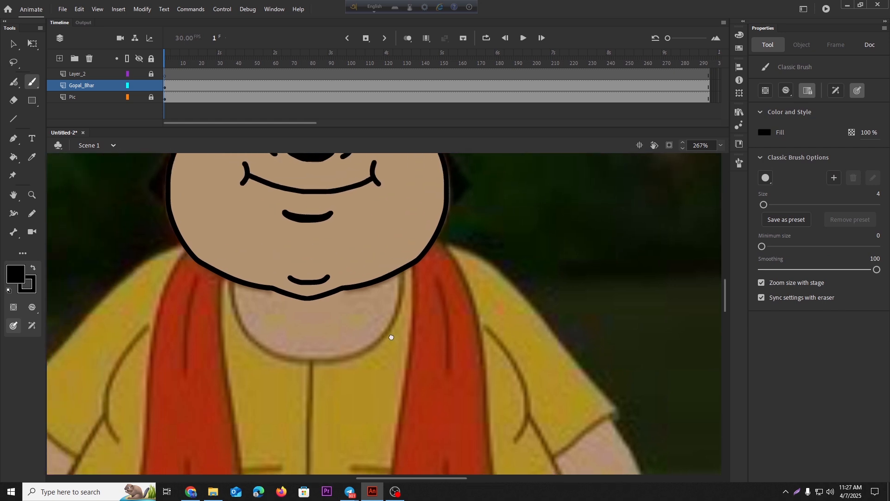
mouse_move(391, 337)
mouse_down()
mouse_move(427, 350)
mouse_move(408, 321)
mouse_up()
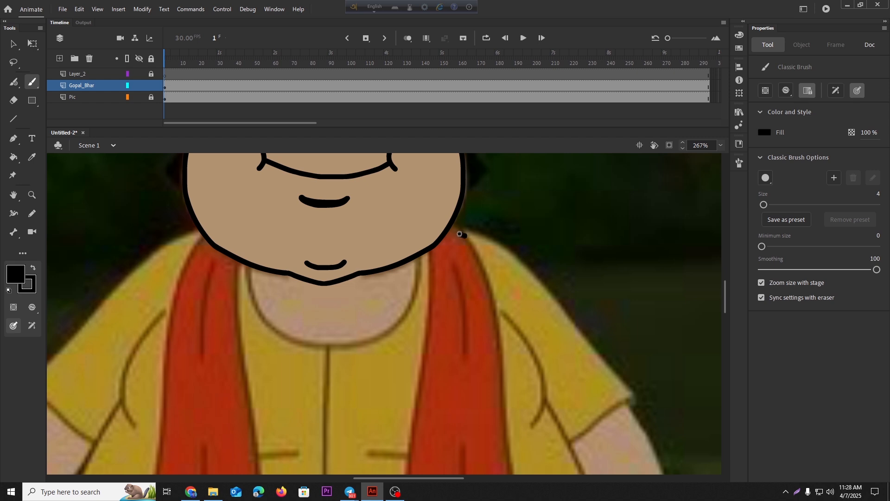
mouse_move(460, 234)
mouse_down()
mouse_move(362, 216)
mouse_move(248, 222)
mouse_up()
Redraw the shoulder line on the right of the head, running from the jaw outline across the top of the scarf
scroll(234, 299, down, 3)
drag(237, 286, 235, 278)
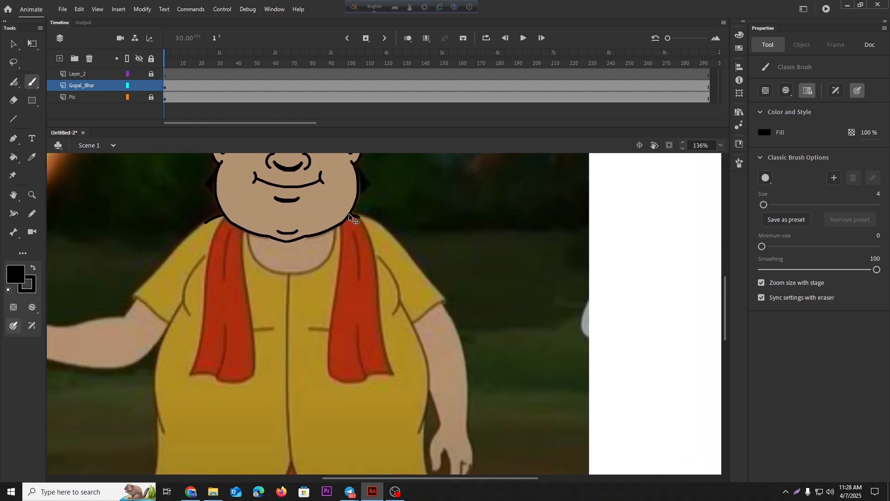
scroll(351, 214, up, 4)
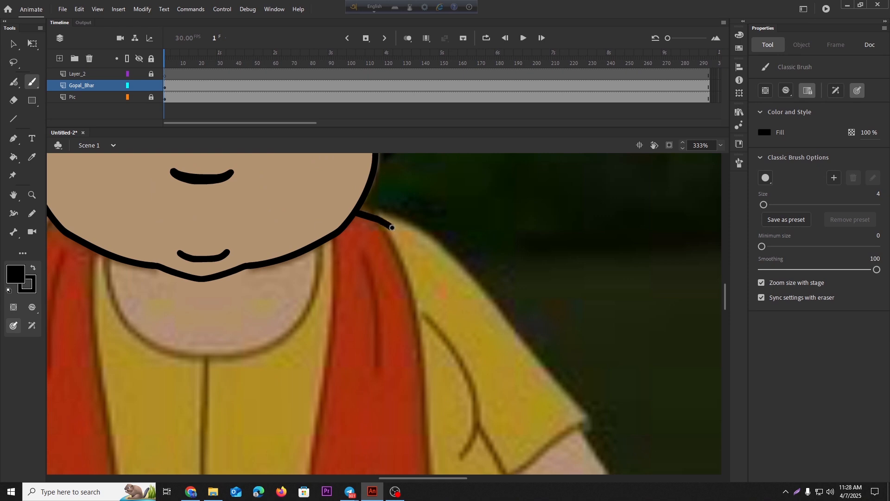
key(ctrl+z)
scroll(421, 263, down, 5)
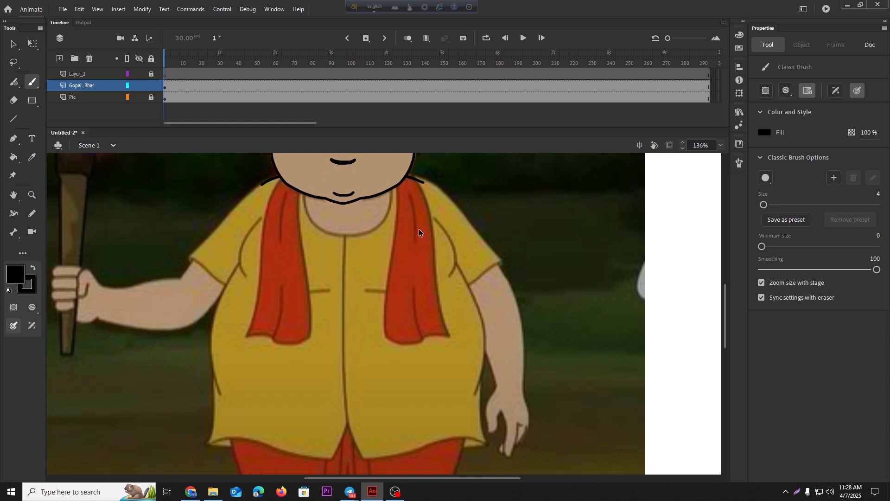
Trace the curved armhole creases on both sides of the yellow shirt, redrawing the left one closer to the reference
scroll(424, 190, up, 6)
drag(499, 204, 546, 379)
scroll(522, 365, up, 2)
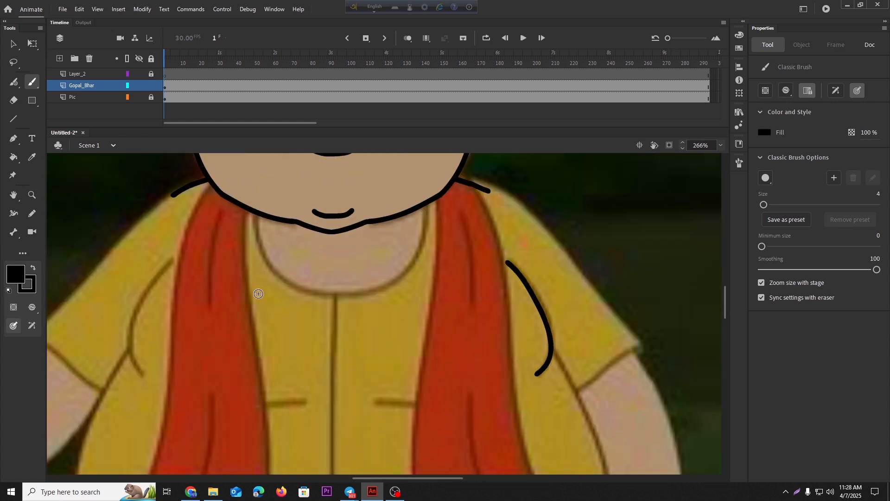
scroll(165, 292, left, 5)
mouse_move(187, 226)
mouse_down()
mouse_move(159, 253)
mouse_move(120, 322)
mouse_move(117, 383)
mouse_move(139, 404)
mouse_up()
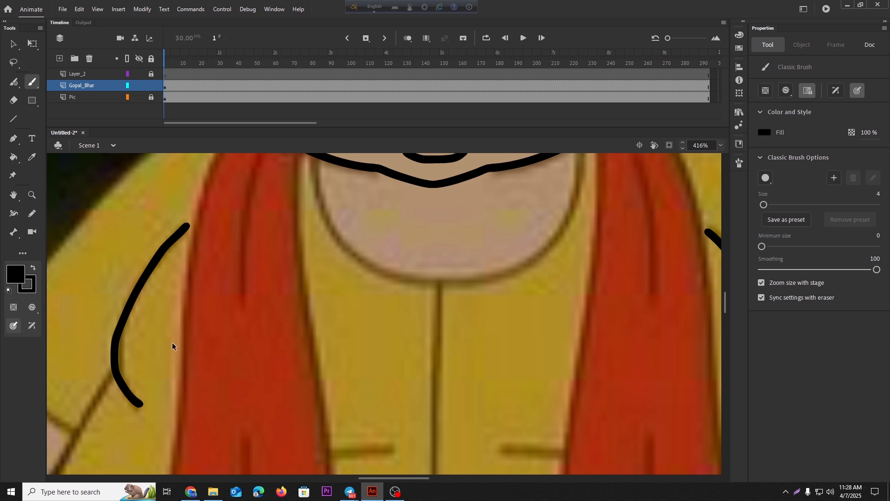
key(ctrl+z)
mouse_move(186, 230)
mouse_down()
mouse_move(131, 294)
mouse_move(119, 332)
mouse_move(121, 368)
mouse_move(148, 407)
mouse_up()
scroll(221, 370, down, 3)
drag(312, 378, 279, 372)
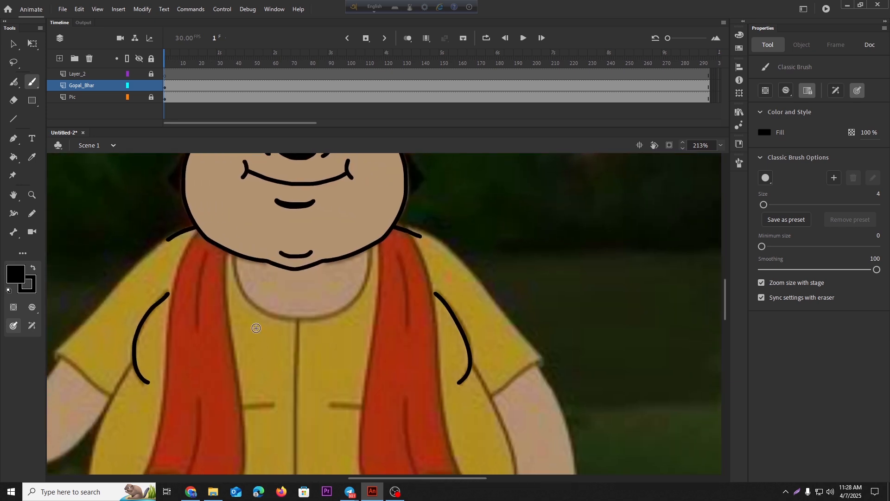
Trace the bulging side of the yellow shirt on the right, from the armhole crease down to the waist fold
scroll(254, 325, down, 3)
drag(219, 379, 220, 278)
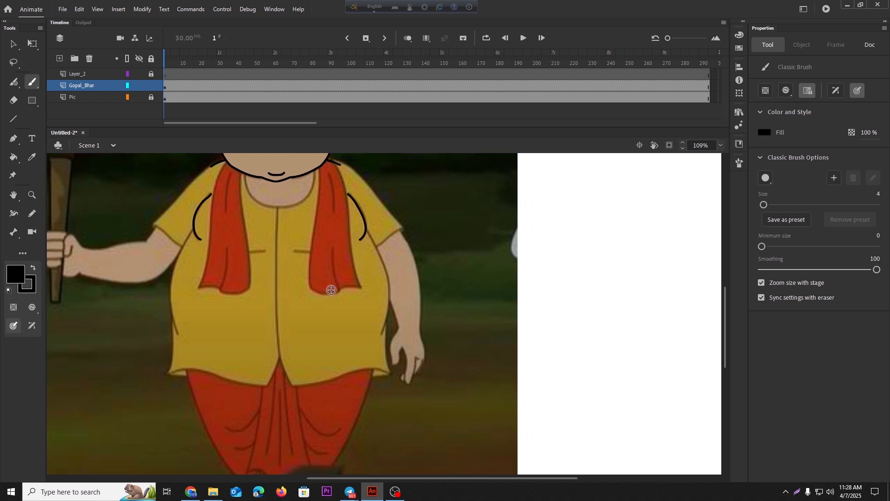
scroll(356, 285, up, 1)
scroll(376, 219, up, 1)
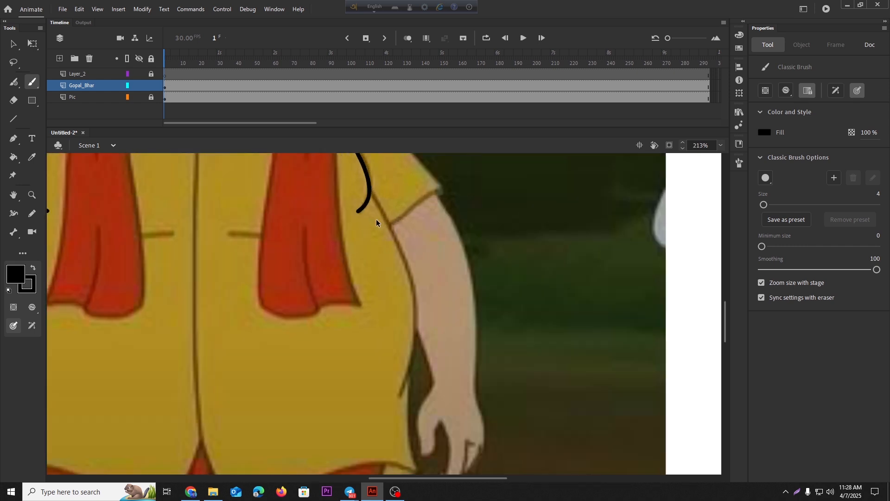
drag(384, 268, 380, 242)
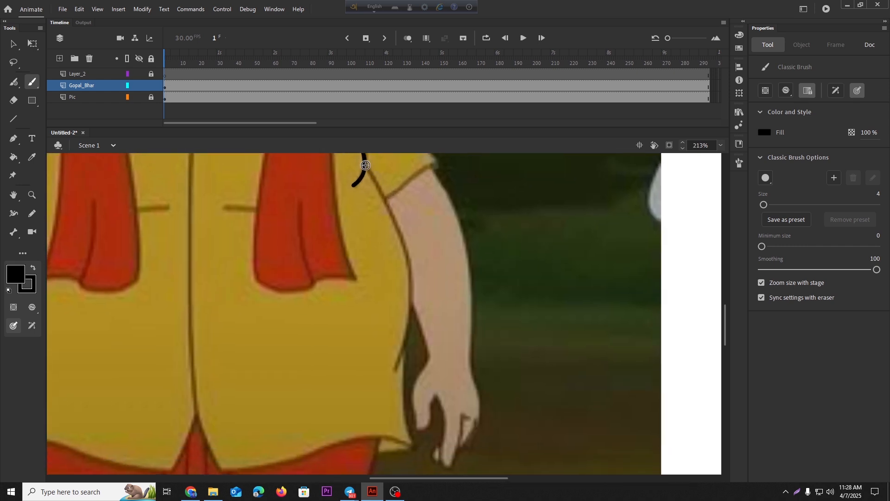
key(ctrl+z)
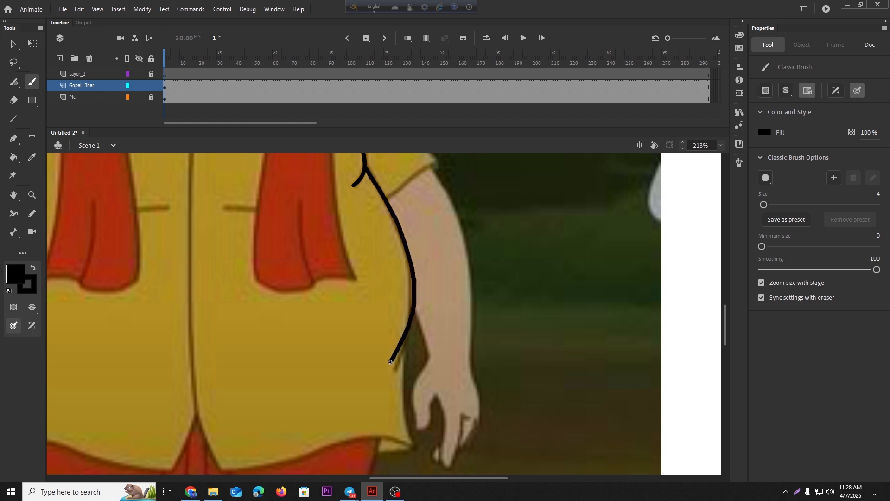
Trace the lower right edge of the shirt from the waist fold around the hem corner and under the folded flap
scroll(384, 386, up, 2)
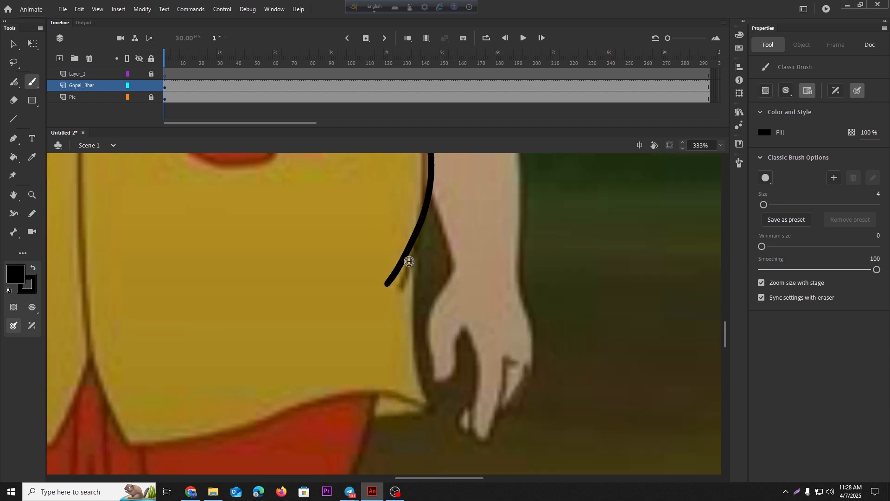
mouse_move(416, 238)
mouse_down()
mouse_move(413, 354)
mouse_move(427, 408)
mouse_move(390, 416)
mouse_up()
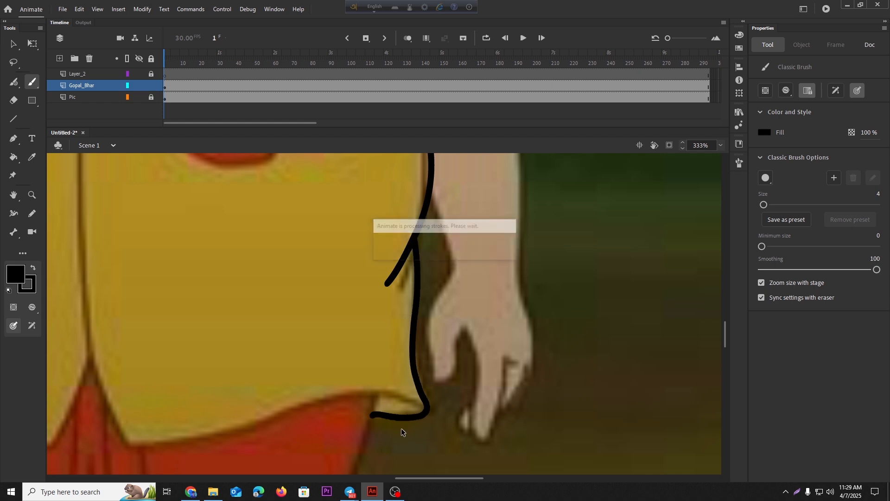
scroll(402, 428, down, 2)
Trace the right front hem from the corner toward the centre and close the inner edge of the folded flap
scroll(464, 306, up, 3)
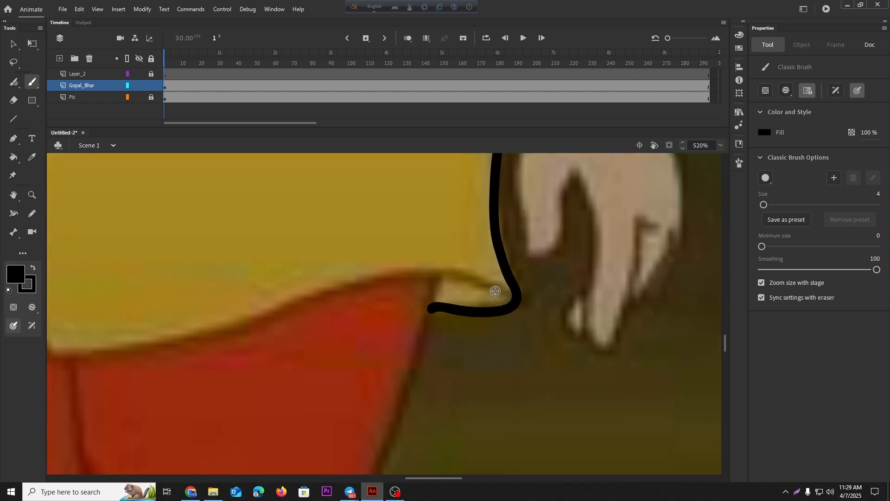
mouse_move(514, 298)
mouse_down()
mouse_move(473, 282)
mouse_move(396, 280)
mouse_move(255, 323)
mouse_move(114, 348)
mouse_up()
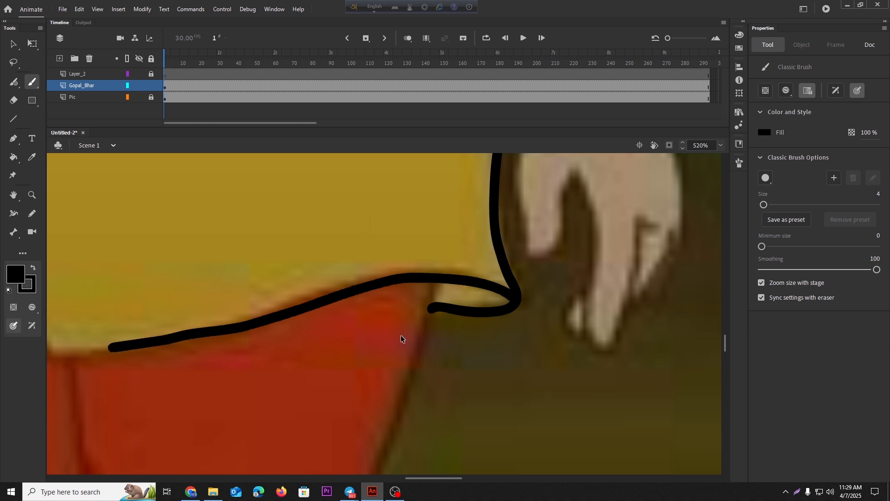
scroll(422, 311, up, 3)
drag(448, 303, 452, 234)
scroll(384, 252, down, 3)
Continue the shirt hem over the pointed centre opening and along the left front to the far hem corner
drag(258, 363, 509, 340)
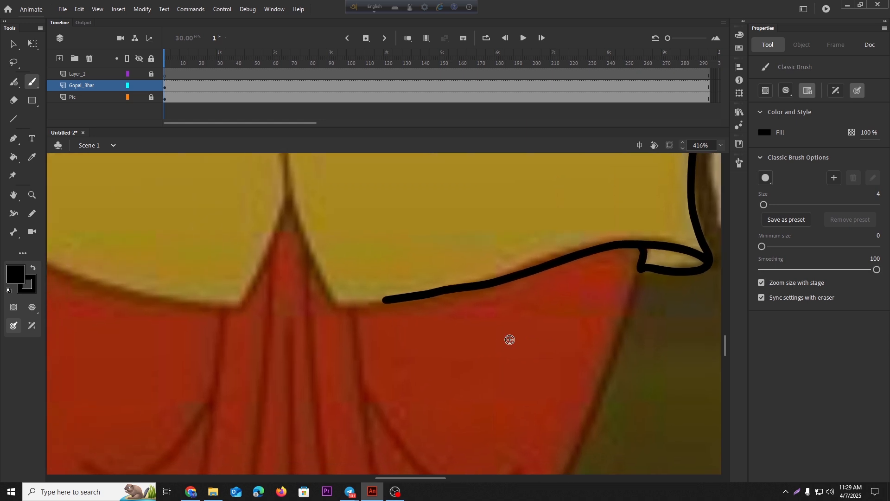
scroll(362, 305, up, 1)
mouse_move(388, 299)
mouse_down()
mouse_move(334, 305)
mouse_move(270, 167)
mouse_move(252, 228)
mouse_move(208, 305)
mouse_move(536, 338)
mouse_move(426, 315)
mouse_move(298, 269)
mouse_move(251, 268)
mouse_move(193, 289)
mouse_up()
scroll(213, 307, down, 1)
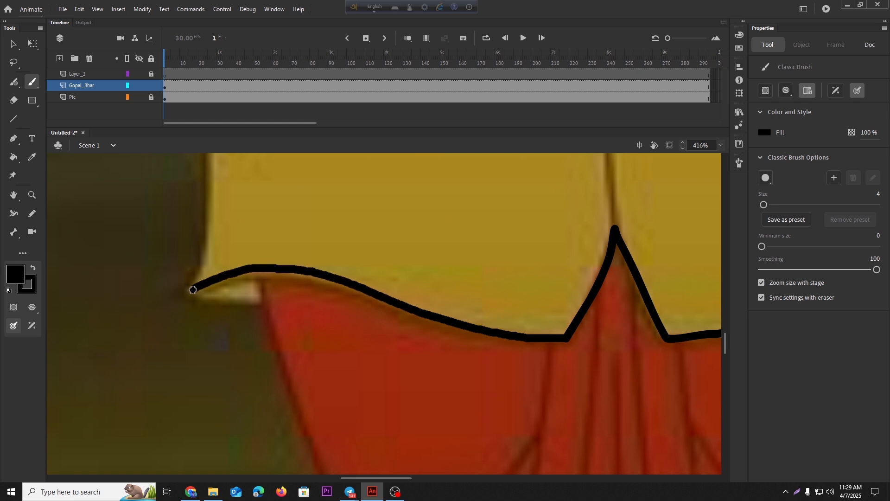
Outline the small folded flap beneath the left hem corner, closing it against the hem line
scroll(185, 290, up, 2)
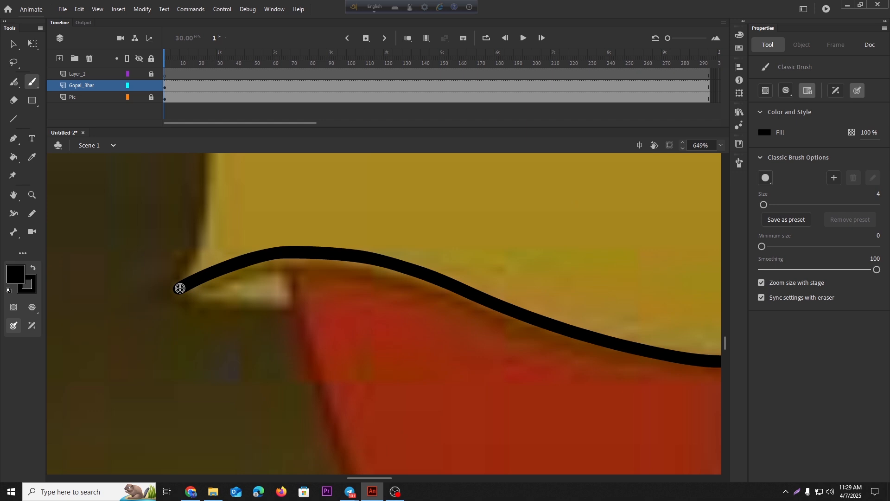
mouse_move(179, 288)
mouse_down()
mouse_move(229, 309)
mouse_move(290, 311)
mouse_move(295, 258)
mouse_up()
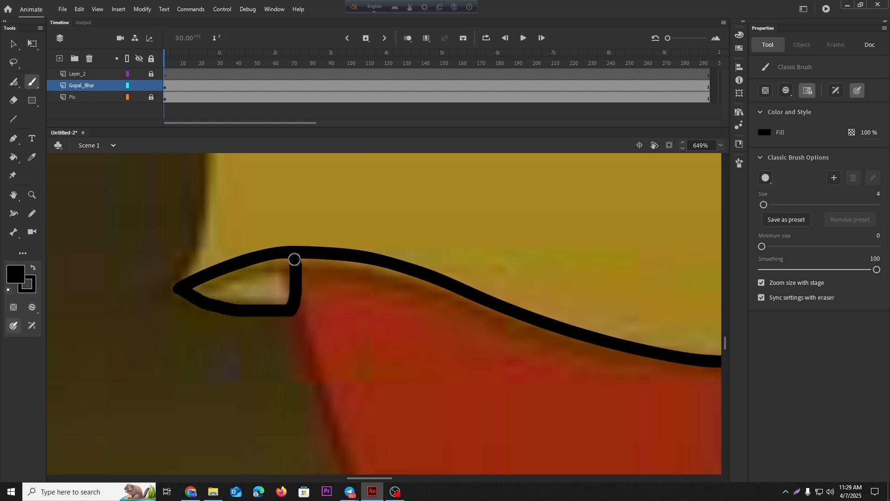
scroll(348, 316, down, 3)
Trace the bulging side of the yellow shirt on the left, from the armhole crease down to the waist fold
scroll(312, 243, up, 3)
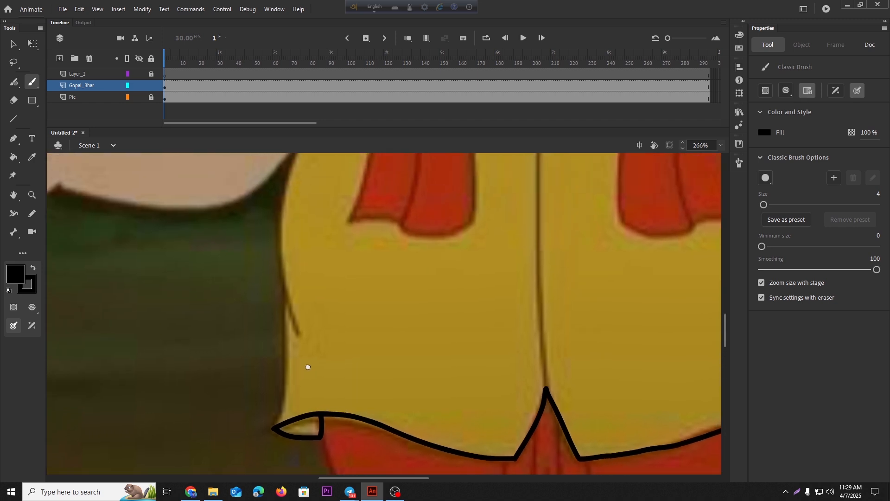
scroll(319, 218, up, 3)
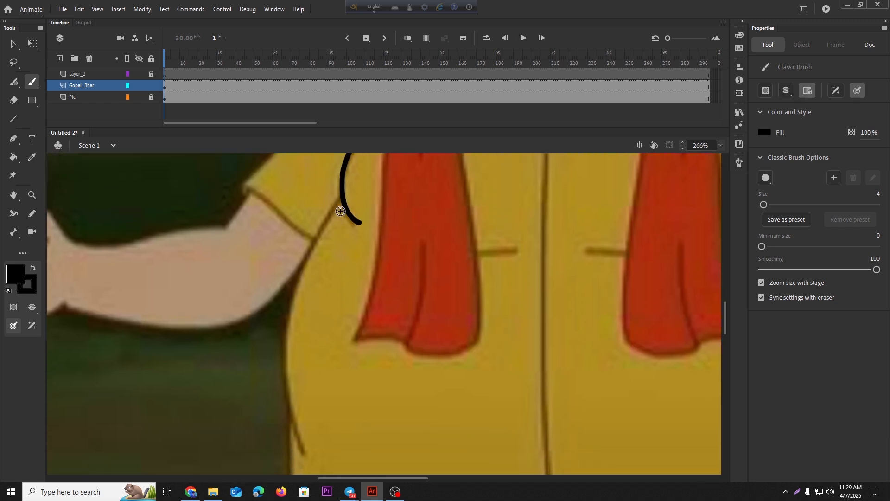
mouse_move(342, 198)
mouse_down()
mouse_move(295, 312)
mouse_move(288, 399)
mouse_up()
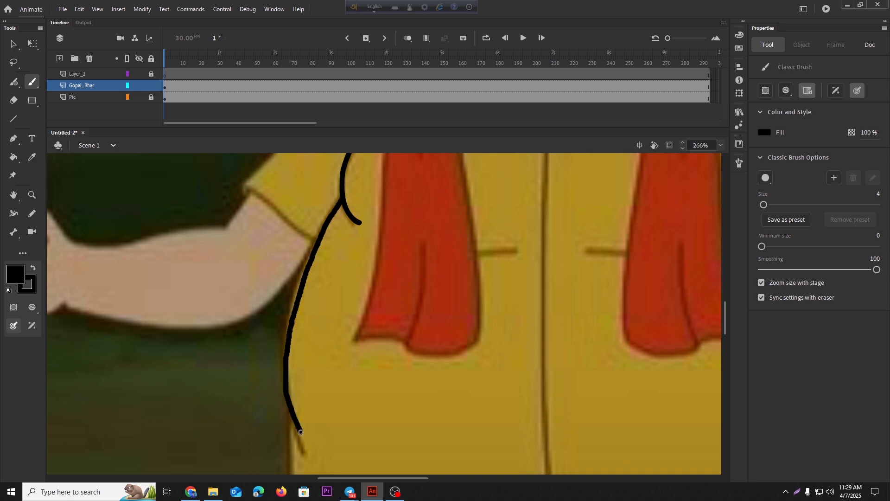
drag(307, 443, 308, 444)
Trace the lower left edge of the shirt from the waist fold down to the hem corner
scroll(304, 428, down, 3)
scroll(315, 281, down, 5)
scroll(312, 199, up, 4)
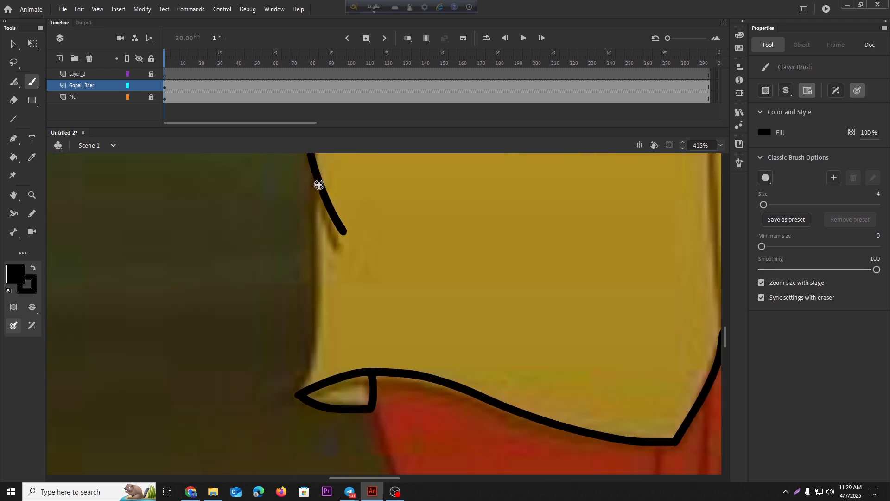
mouse_move(318, 187)
mouse_down()
mouse_move(316, 319)
mouse_move(305, 384)
mouse_up()
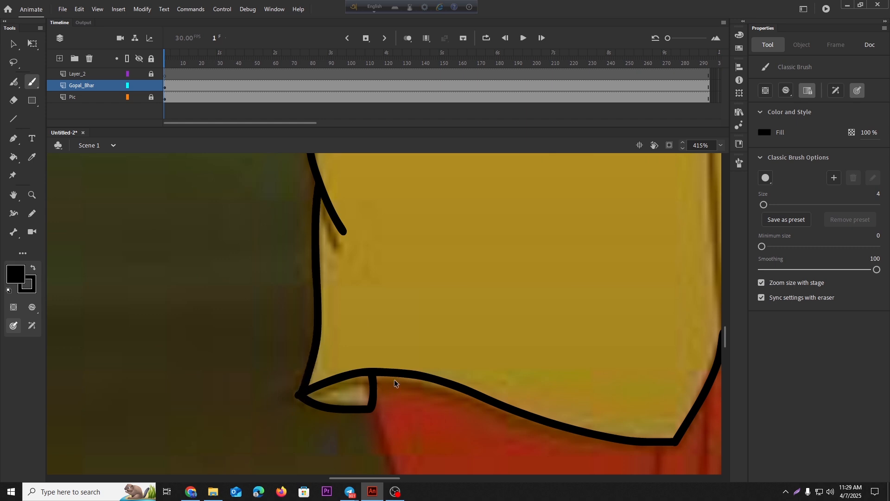
Delete the head symbol covering the neck and upper shirt
scroll(334, 326, down, 4)
drag(464, 297, 350, 382)
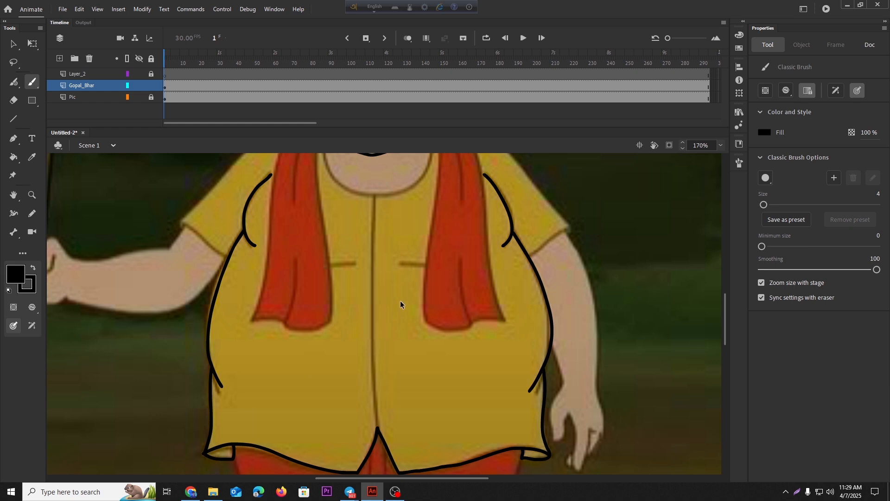
drag(412, 194, 422, 294)
scroll(479, 254, up, 3)
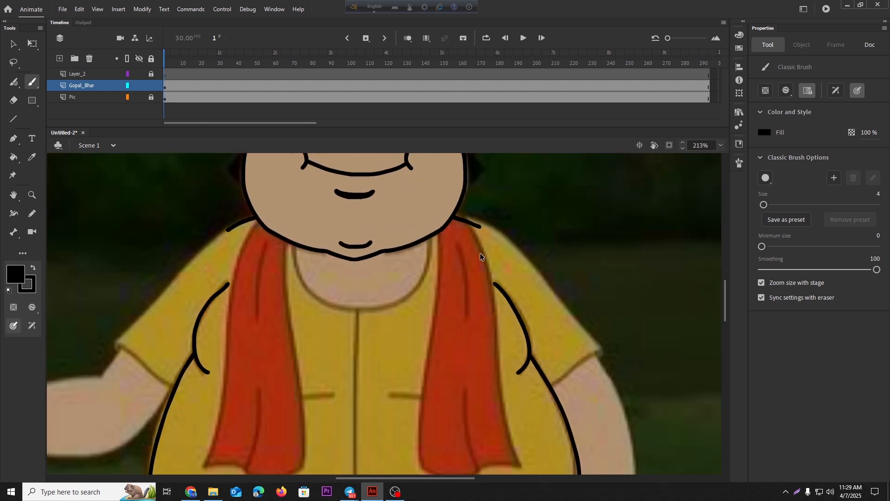
scroll(275, 262, down, 2)
drag(230, 263, 272, 260)
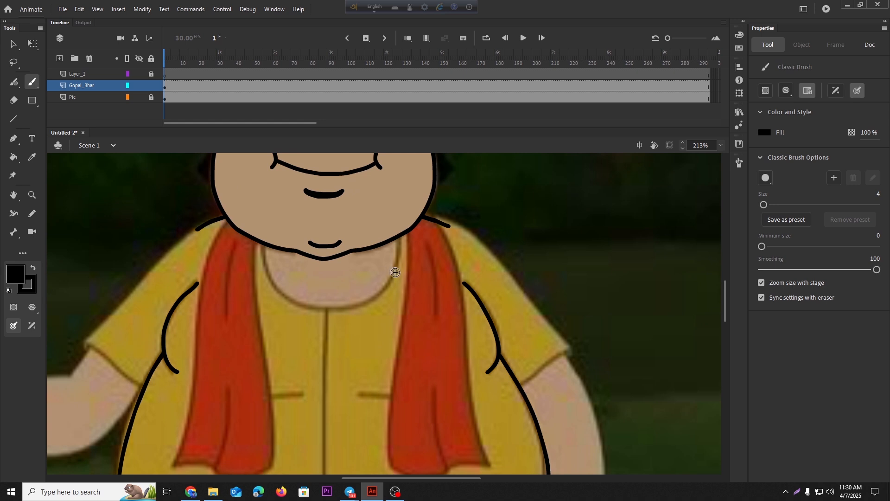
key(v)
click(272, 186)
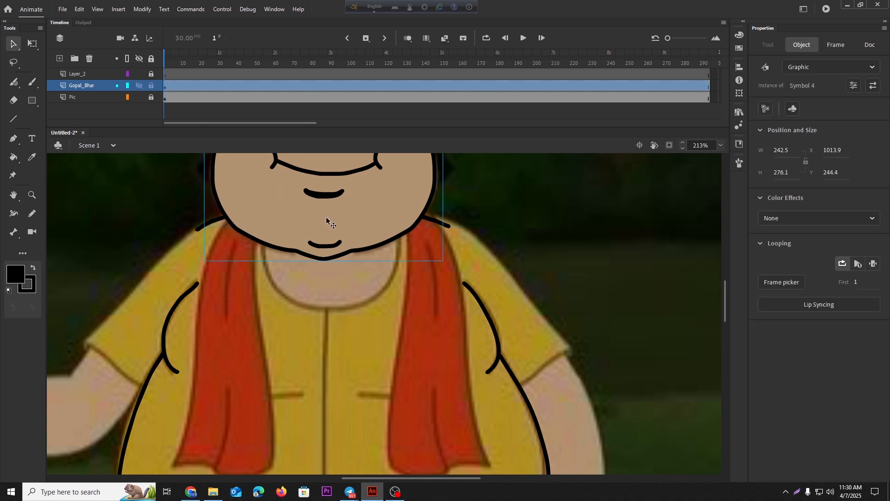
drag(327, 219, 347, 261)
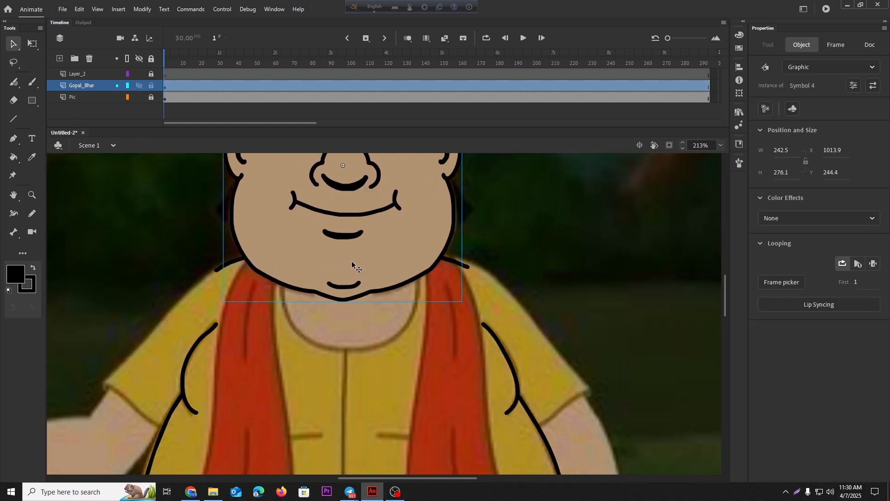
key(Delete)
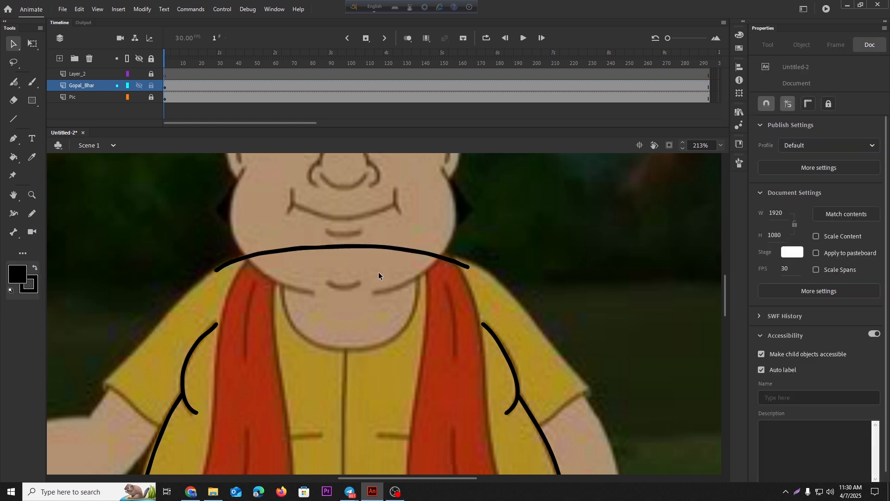
Trace the rounded neckline below the shoulder line with the Classic Brush, redrawing it closer to the reference
click(32, 84)
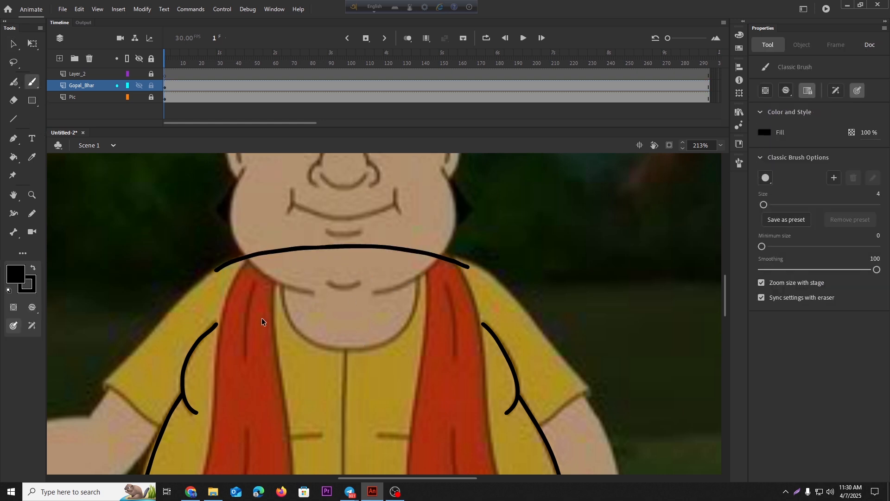
scroll(262, 318, up, 2)
drag(294, 207, 294, 255)
mouse_move(506, 216)
mouse_down()
mouse_move(500, 293)
mouse_move(479, 343)
mouse_move(421, 373)
mouse_move(369, 370)
mouse_move(325, 347)
mouse_move(297, 306)
mouse_move(293, 257)
mouse_up()
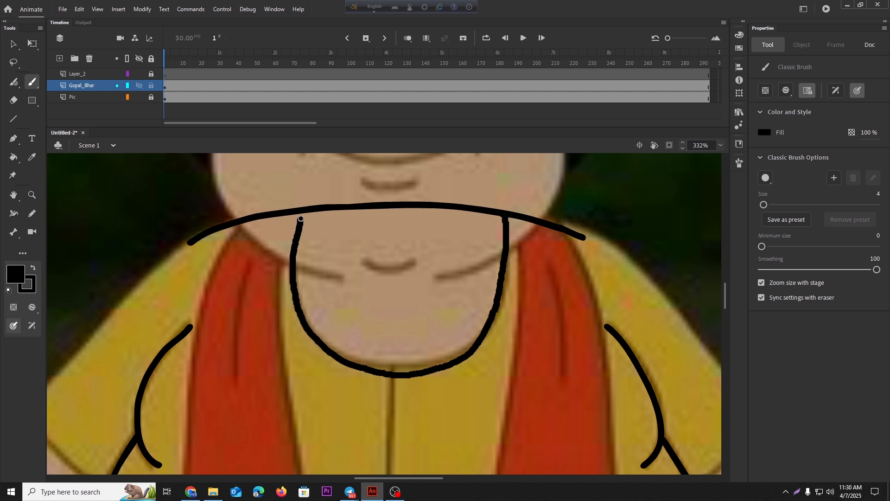
drag(302, 211, 302, 212)
key(ctrl+z)
mouse_move(500, 213)
mouse_down()
mouse_move(505, 280)
mouse_move(494, 315)
mouse_move(477, 339)
mouse_move(421, 362)
mouse_move(389, 364)
mouse_move(330, 342)
mouse_move(300, 300)
mouse_move(291, 249)
mouse_up()
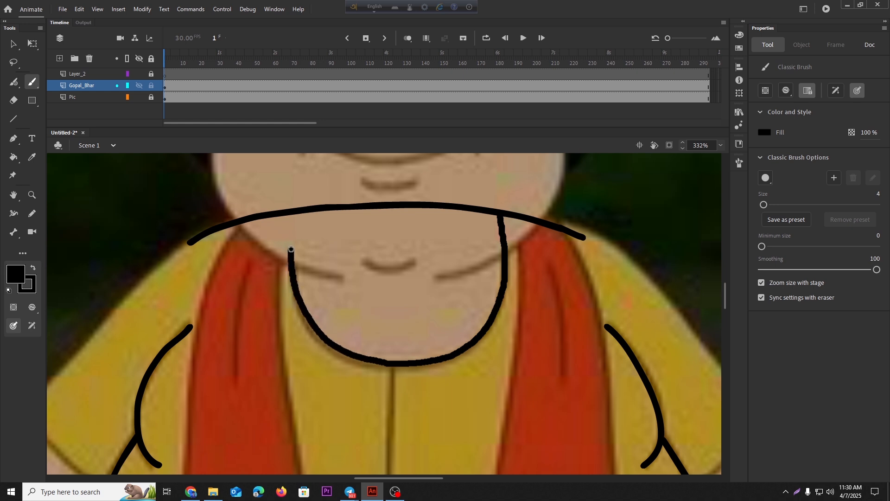
drag(291, 213, 292, 214)
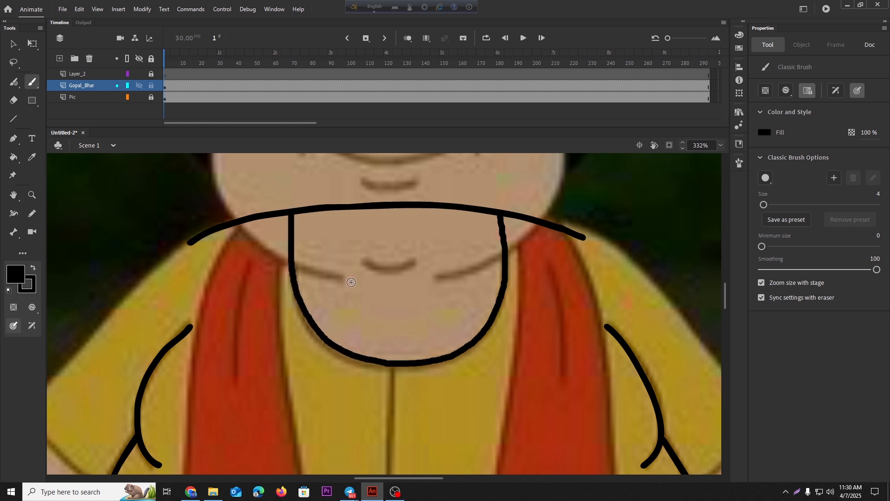
scroll(475, 305, down, 5)
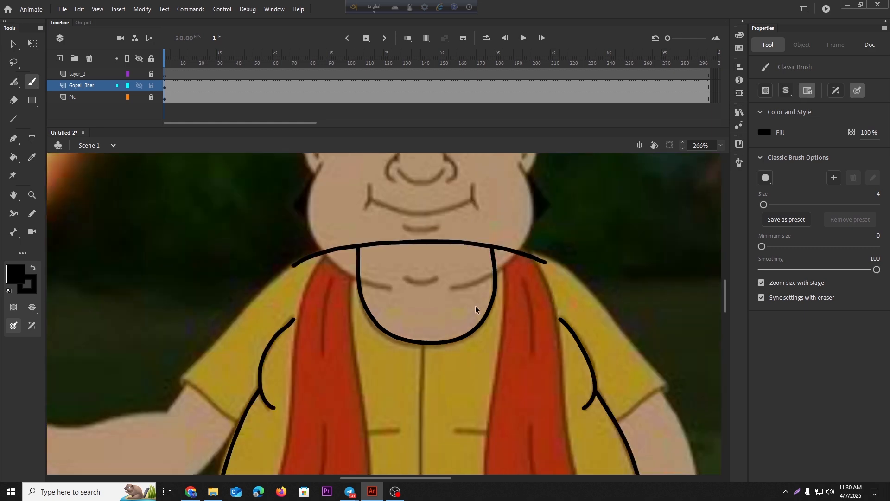
With the Paint Brush, draw a thin curve joining the left shoulder line's end to the armhole crease, redoing the first attempt
scroll(482, 352, up, 3)
key(y)
scroll(248, 206, up, 4)
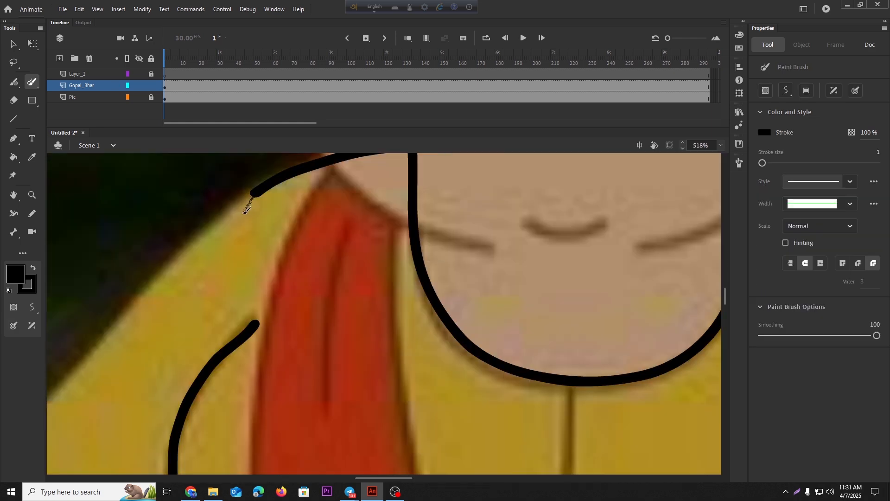
mouse_move(253, 197)
mouse_down()
mouse_move(237, 260)
mouse_move(260, 321)
mouse_up()
key(ctrl+z)
mouse_move(254, 196)
mouse_down()
mouse_move(242, 221)
mouse_move(237, 279)
mouse_up()
drag(257, 323, 257, 324)
scroll(374, 328, down, 3)
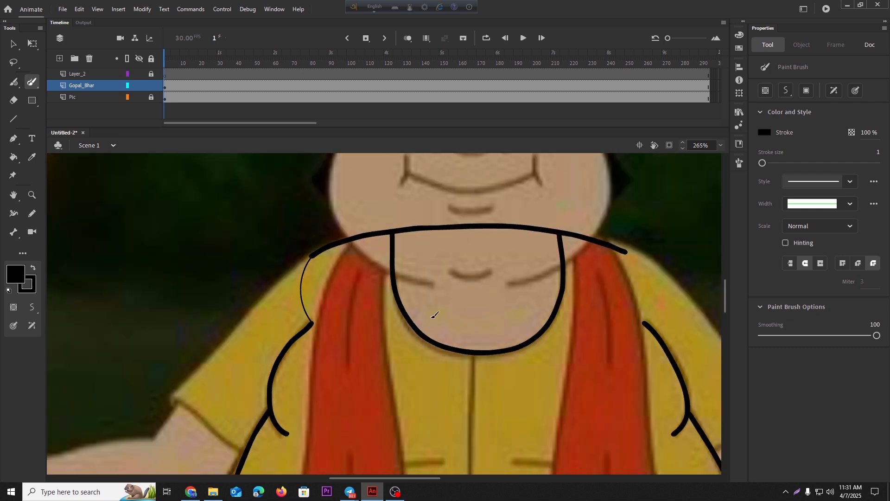
Draw a matching thin Paint Brush curve from the right end of the shoulder line to the armhole crease
drag(543, 300, 159, 292)
scroll(209, 276, up, 1)
scroll(208, 277, up, 3)
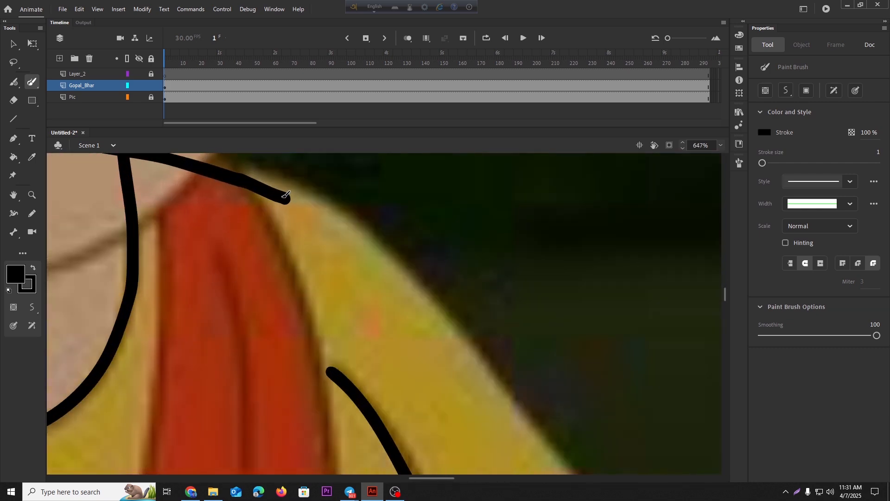
drag(292, 204, 333, 334)
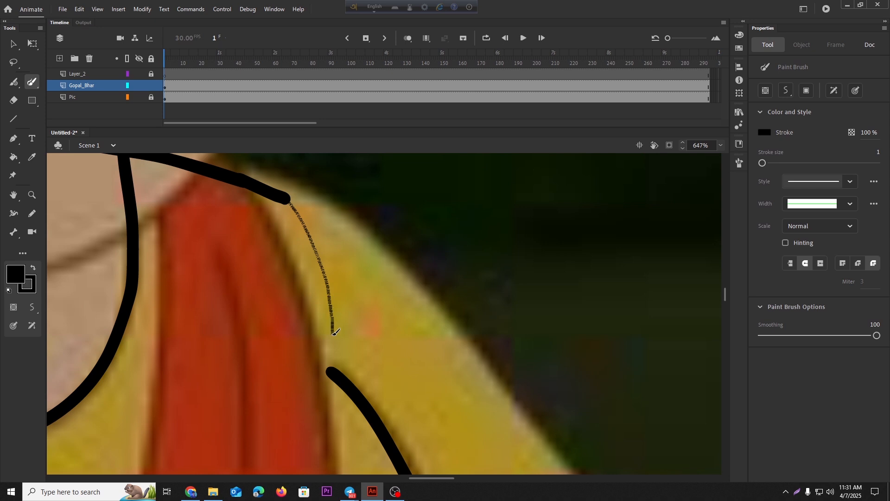
drag(332, 369, 332, 369)
scroll(296, 342, down, 3)
scroll(280, 346, down, 4)
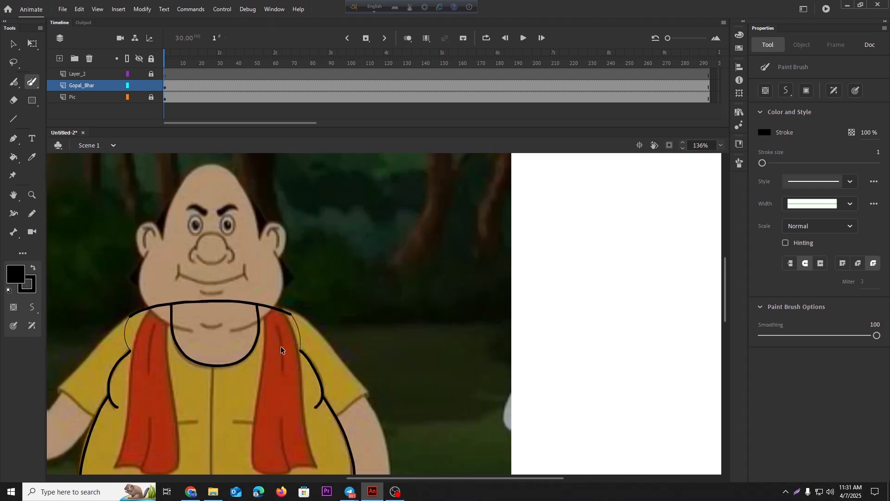
scroll(382, 261, up, 2)
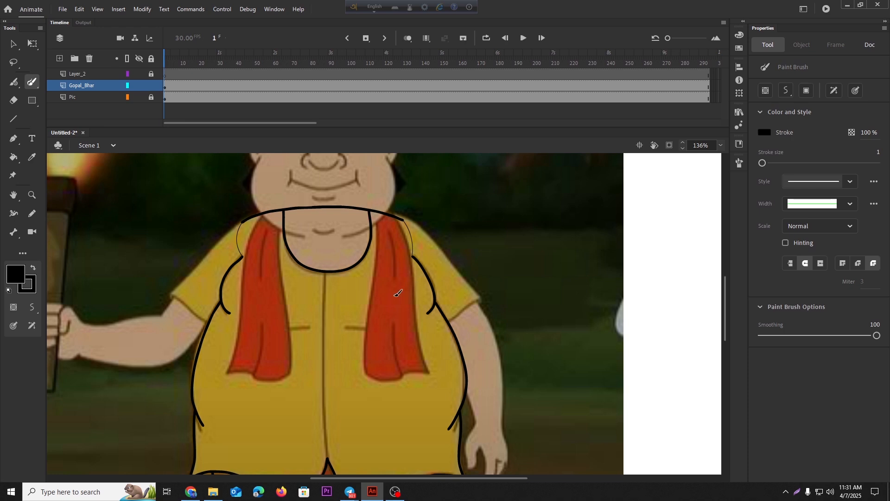
scroll(276, 295, down, 2)
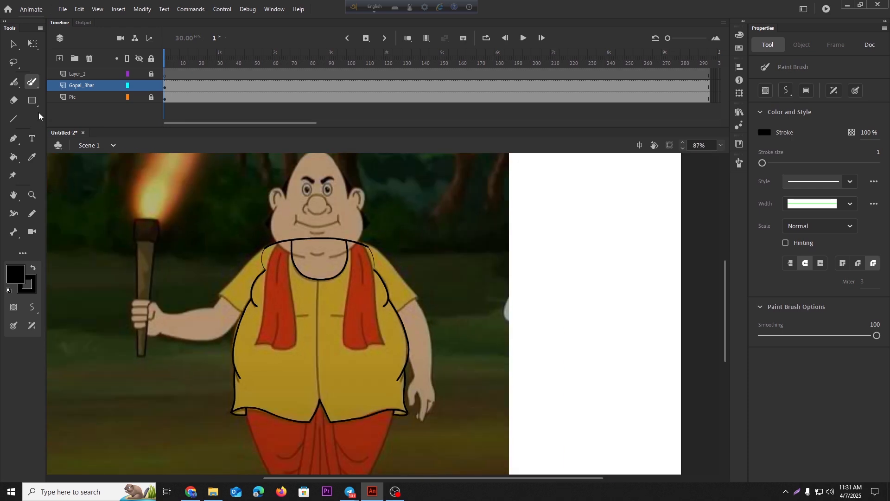
Switch back to the Classic Brush and paste the head symbol in place above the neckline
click(33, 90)
click(60, 87)
right_click(423, 207)
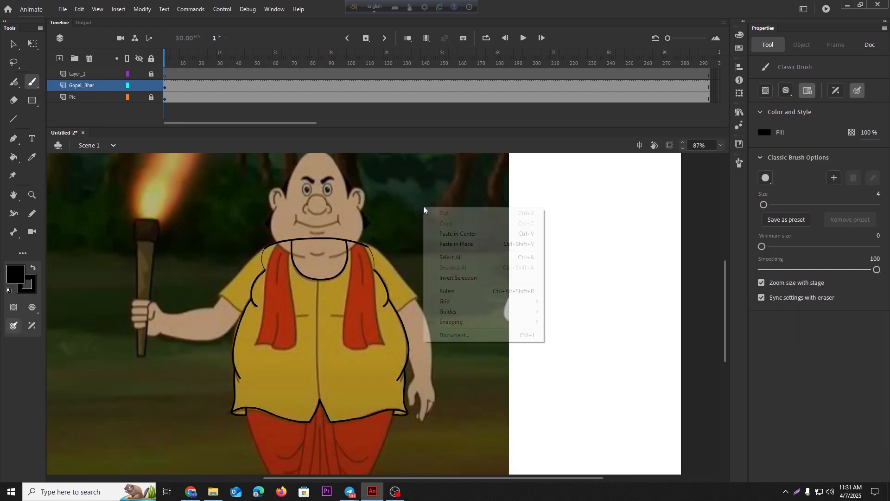
click(454, 241)
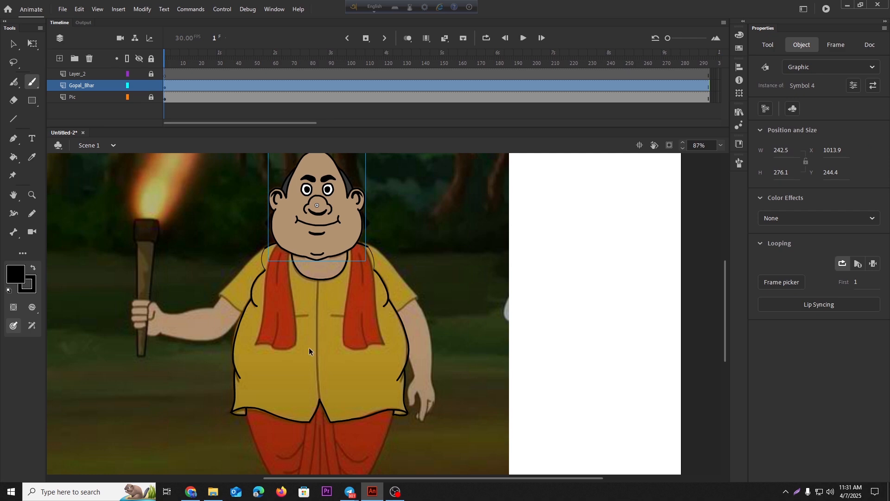
Trace the shirt's centre opening with the Classic Brush from the hem notch up to the neckline, redoing the first stroke
scroll(311, 351, up, 3)
scroll(314, 356, down, 1)
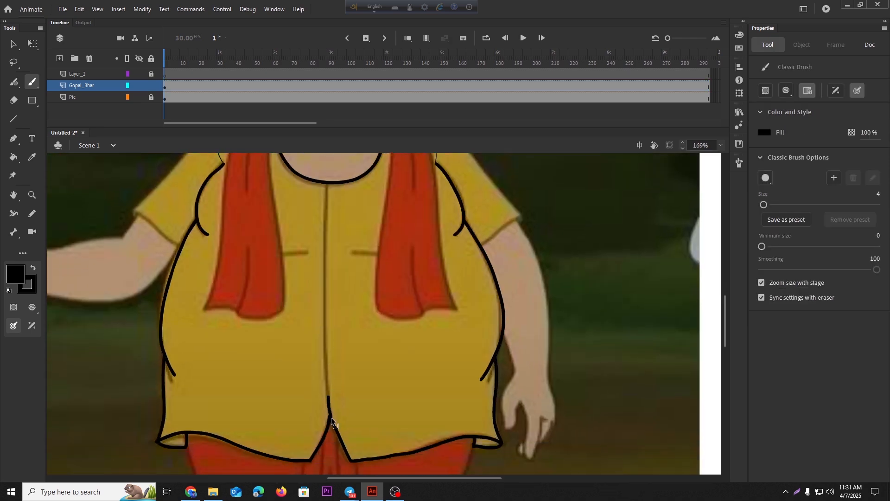
drag(331, 418, 328, 387)
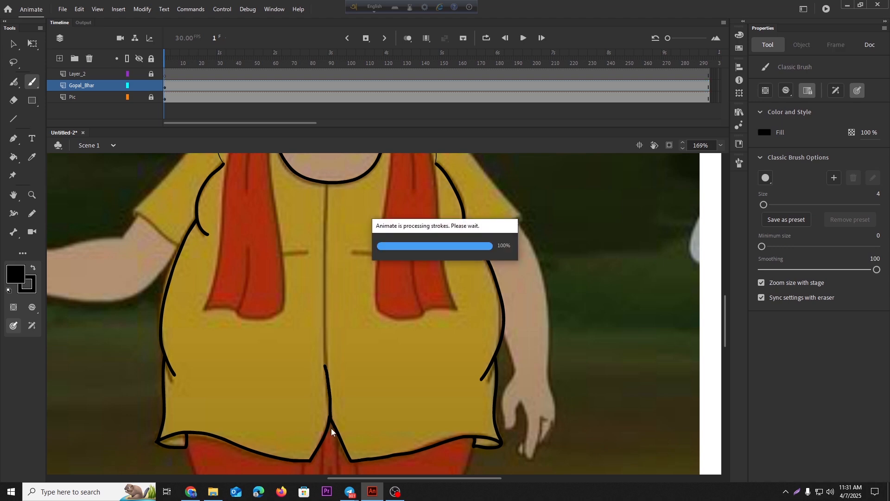
key(ctrl+z)
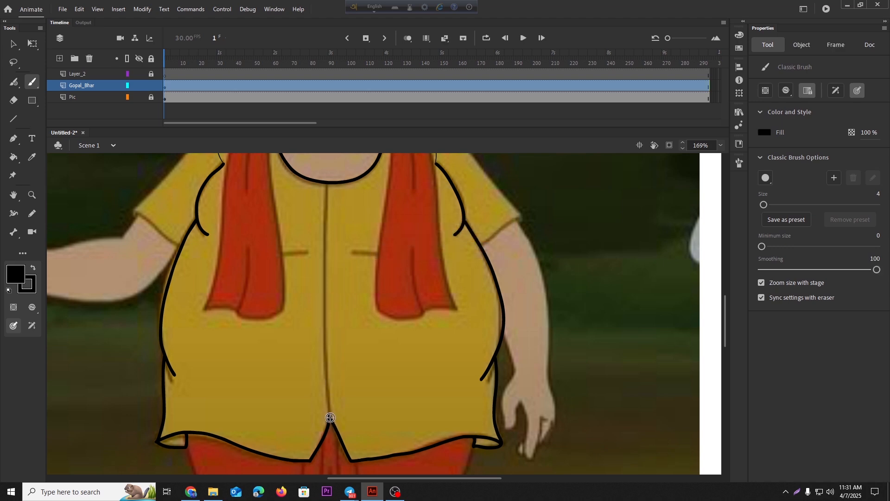
drag(330, 418, 325, 371)
drag(323, 337, 328, 220)
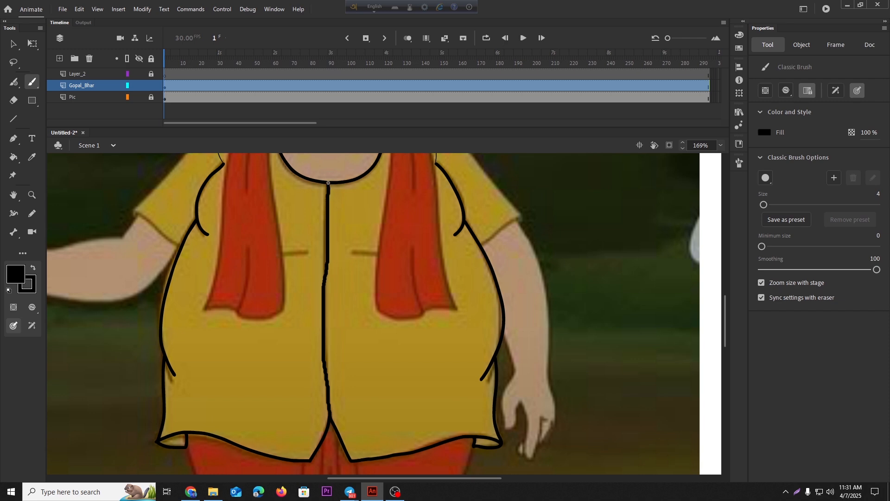
drag(328, 183, 328, 181)
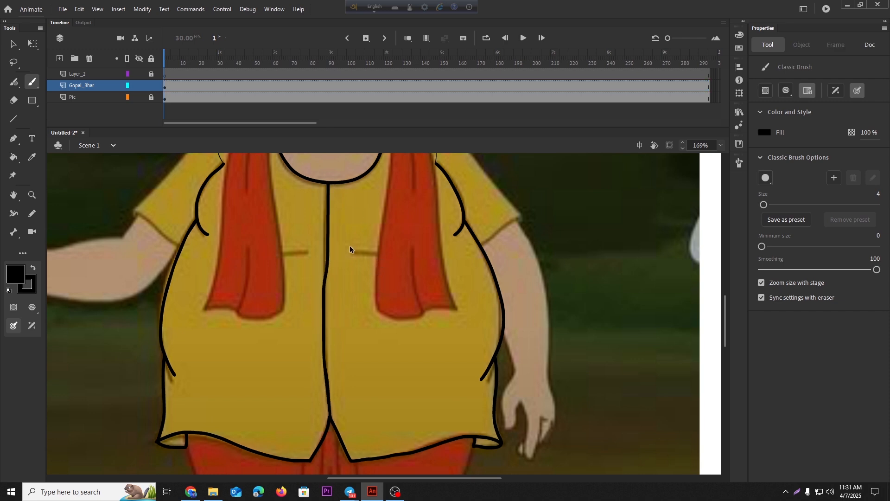
Draw a shallow, downward-curving chest line about 120 px wide across the scarf beside the centre opening, on the lowered-arm side
scroll(350, 246, up, 1)
scroll(391, 265, down, 1)
drag(362, 257, 454, 257)
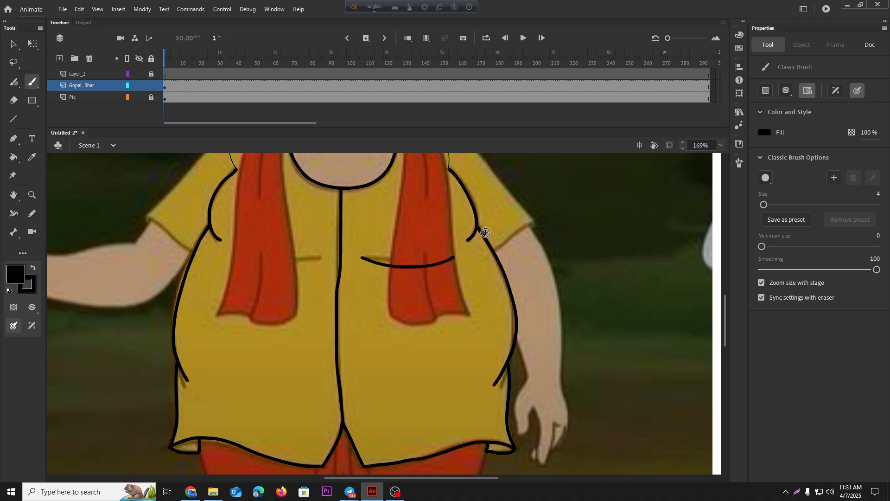
Copy the chest line to the torch-arm side of the shirt and flip the copy horizontally
click(13, 44)
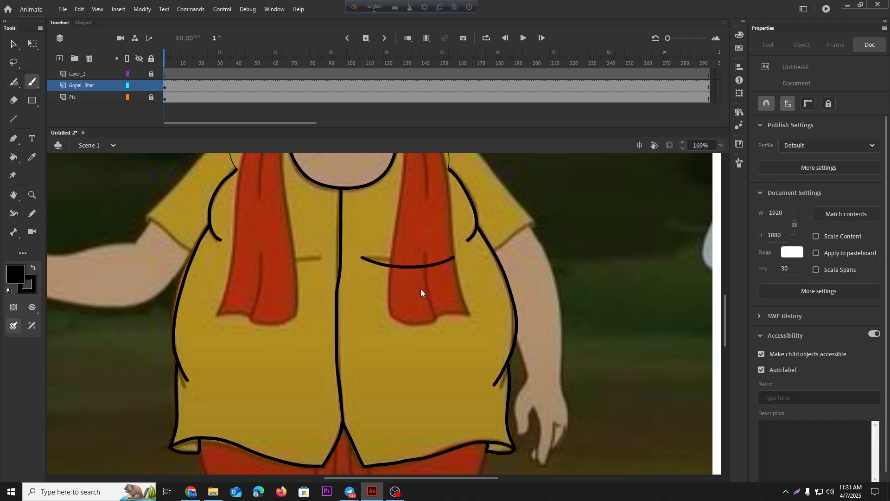
click(414, 267)
drag(415, 267, 283, 270)
right_click(283, 268)
mouse_move(315, 182)
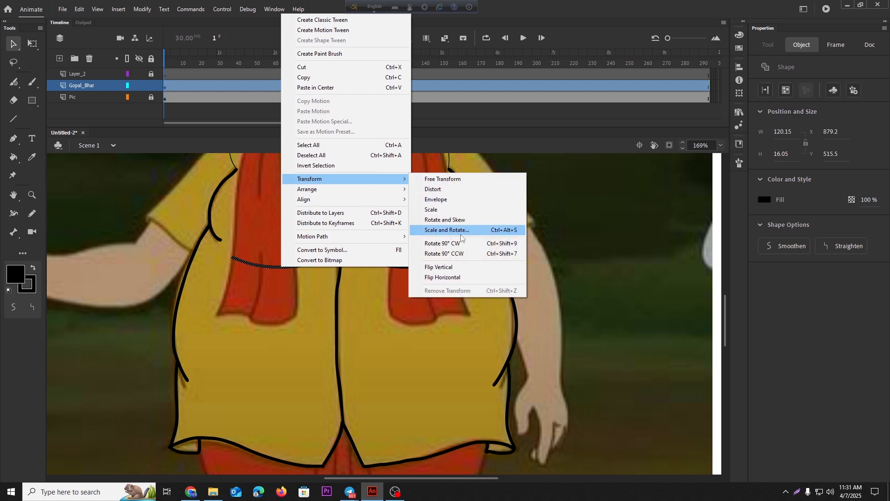
click(427, 277)
scroll(408, 289, down, 2)
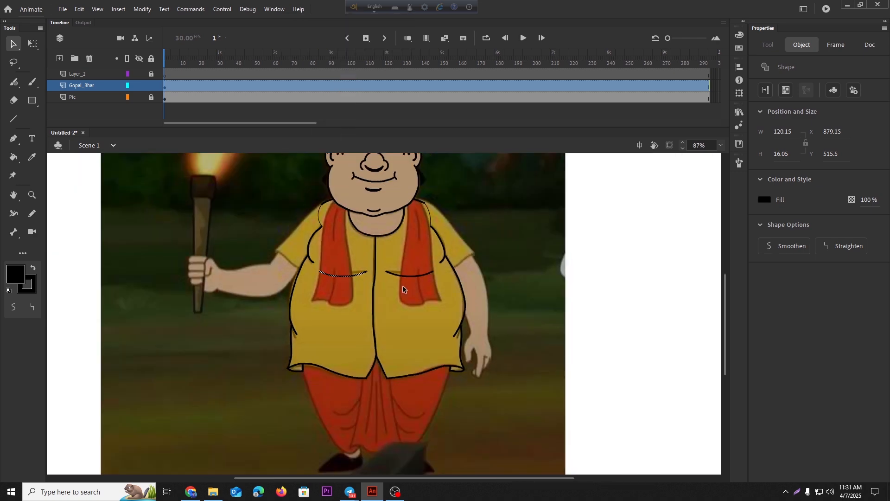
drag(403, 290, 379, 356)
click(443, 297)
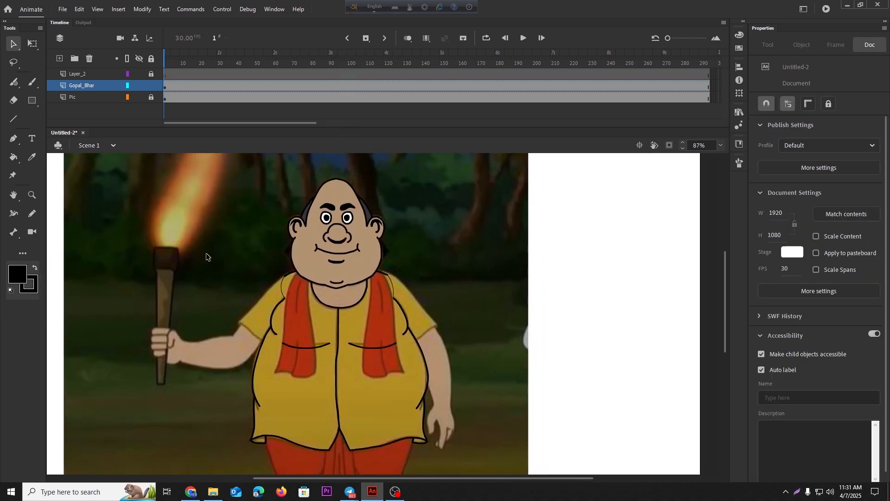
Sample the shirt's mustard yellow from the reference picture and fill both halves of the traced shirt with it
click(32, 157)
click(376, 401)
click(374, 406)
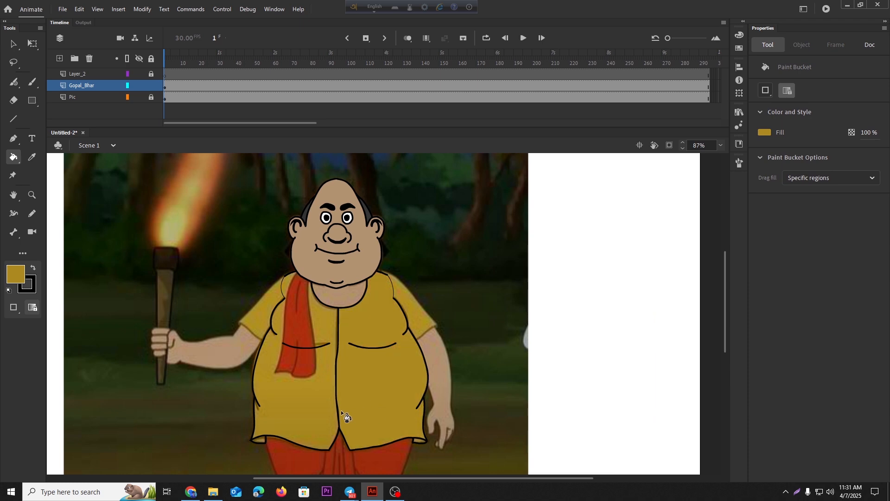
click(321, 409)
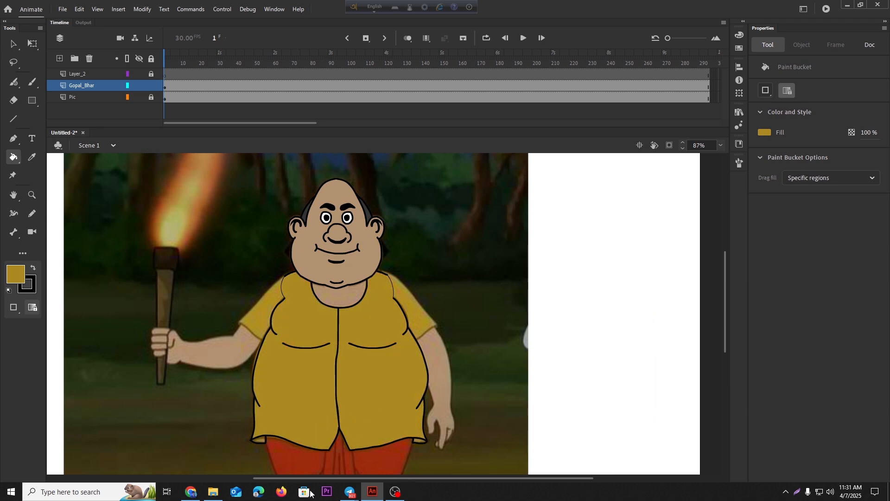
Sample the brownish shade of the shirt's hem fold and fill the small folded corners at the hem
click(32, 157)
scroll(406, 447, up, 5)
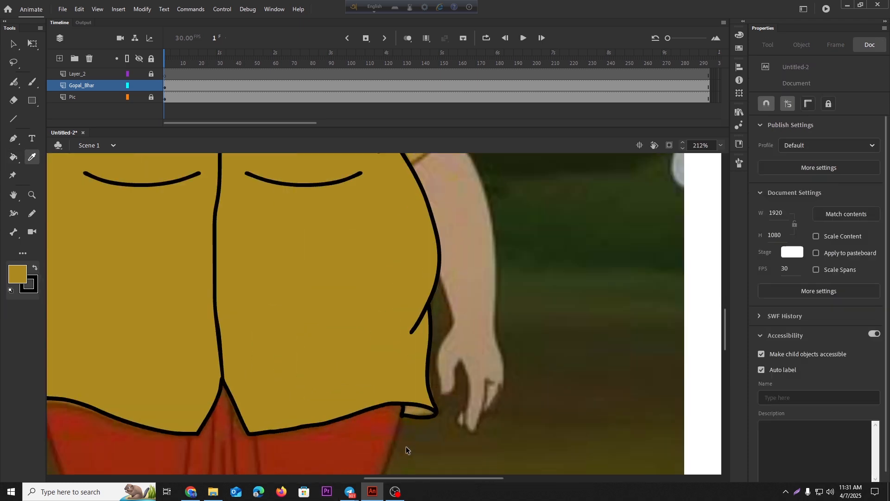
click(412, 404)
scroll(320, 392, down, 2)
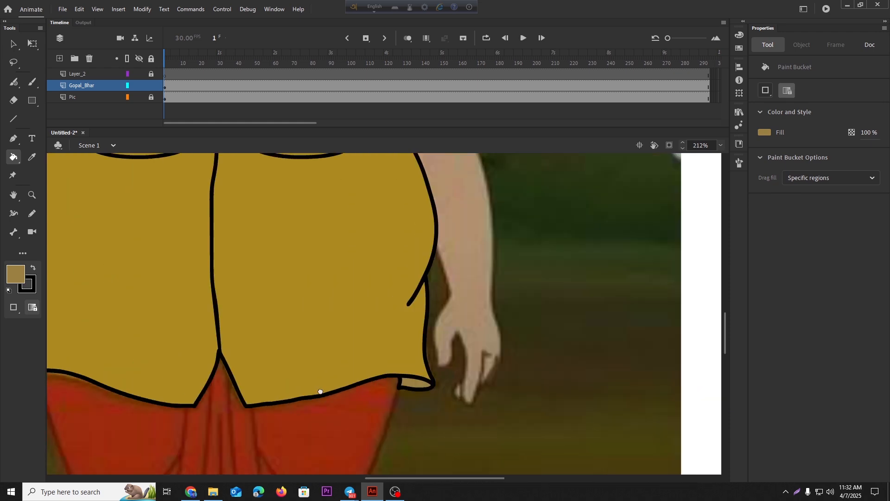
scroll(275, 371, down, 3)
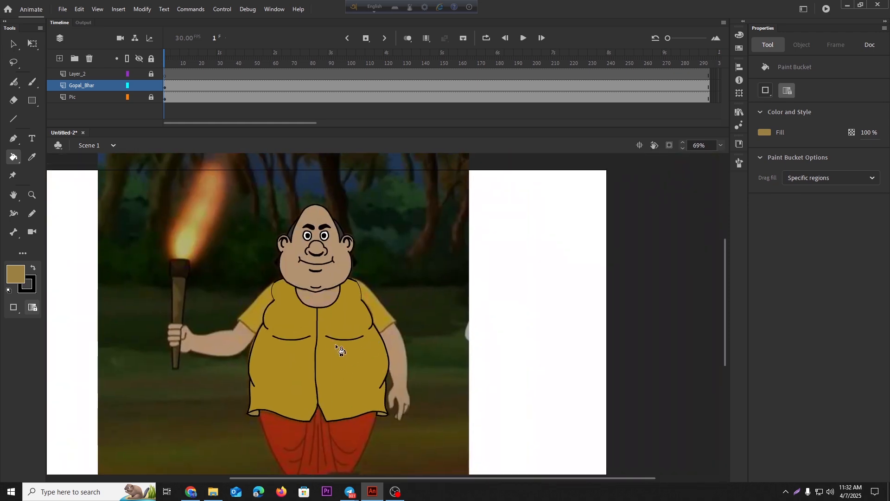
Delete the thin curves joining the shoulder lines to the armhole creases on both sides of the shirt
key(v)
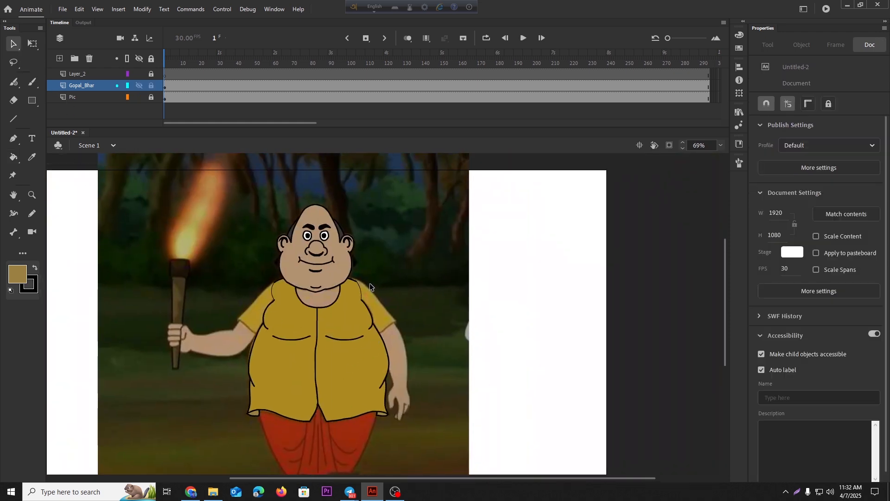
scroll(354, 285, up, 5)
click(350, 292)
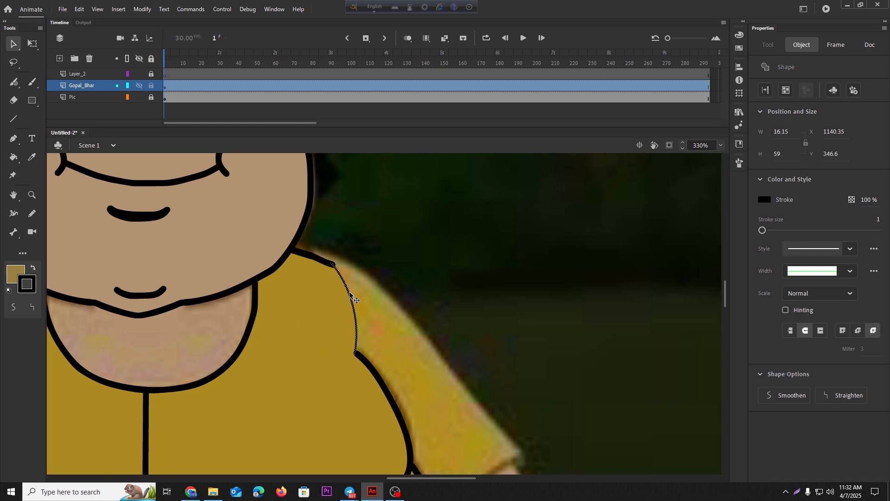
key(Delete)
drag(225, 316, 600, 311)
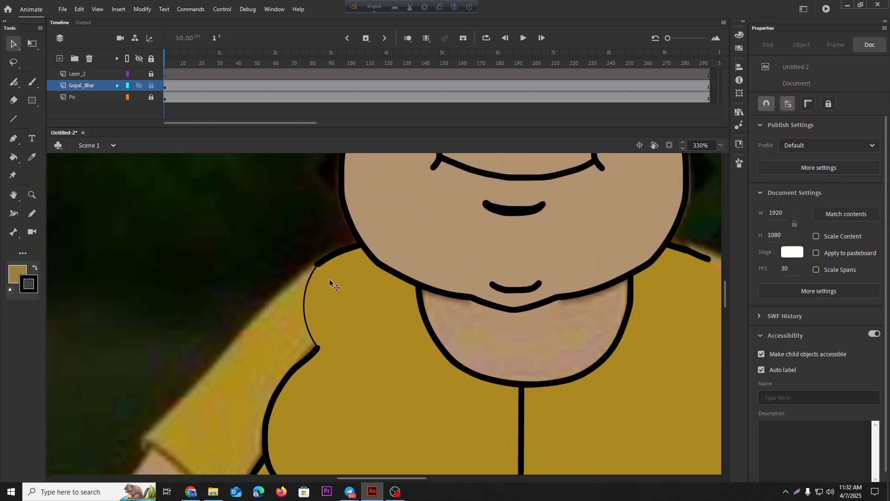
click(305, 287)
key(Delete)
Sample the face's skin colour and fill the neck area inside the neckline with it
drag(328, 312, 193, 358)
key(i)
click(287, 271)
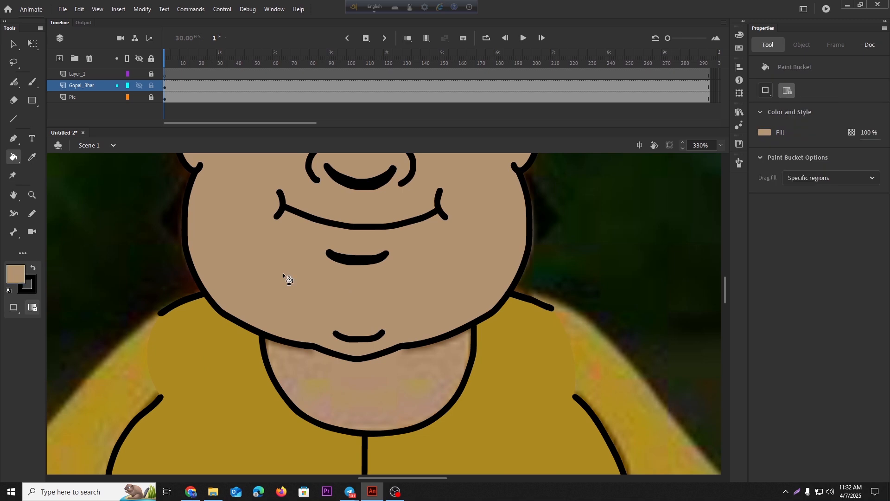
click(346, 399)
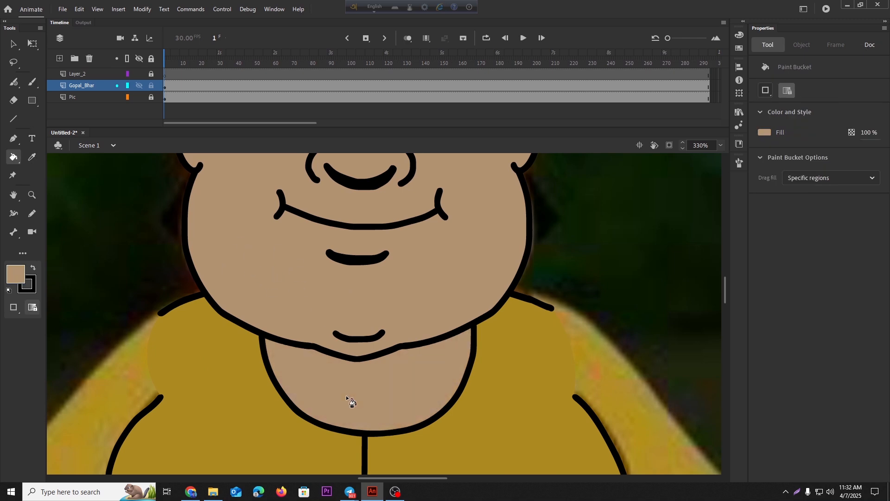
scroll(346, 394, down, 5)
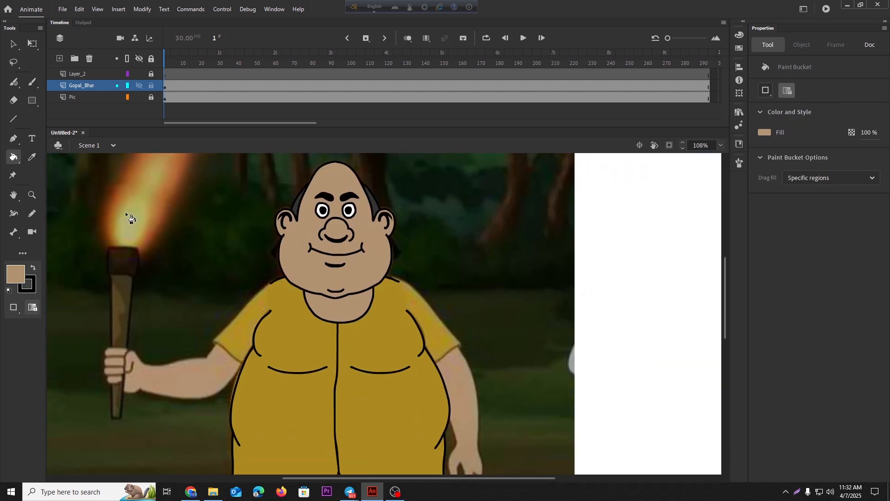
Select the shirt outline, both yellow fills and the chest lines together with the neck, and convert them to a graphic symbol
click(13, 43)
click(328, 227)
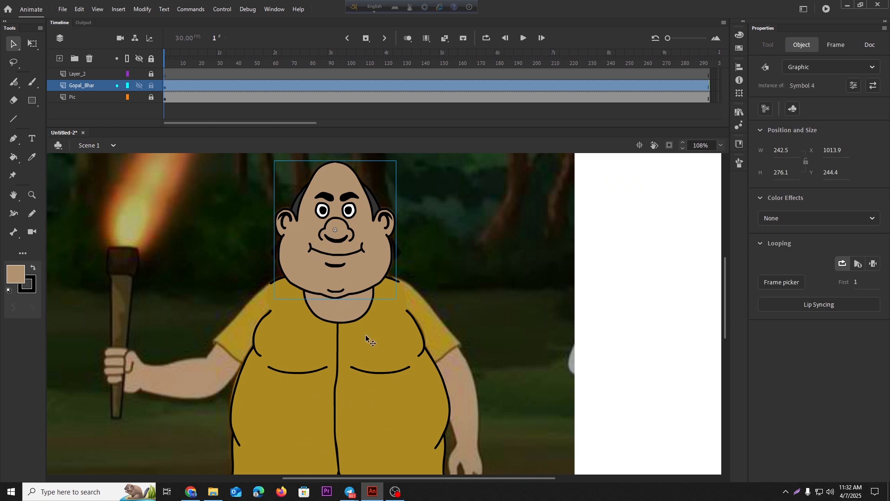
scroll(392, 373, down, 2)
scroll(392, 373, down, 1)
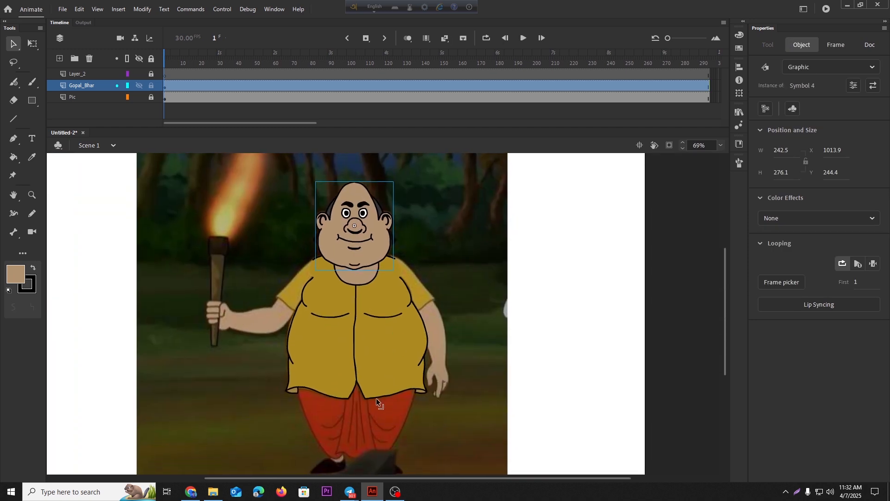
click(376, 398)
scroll(375, 398, up, 4)
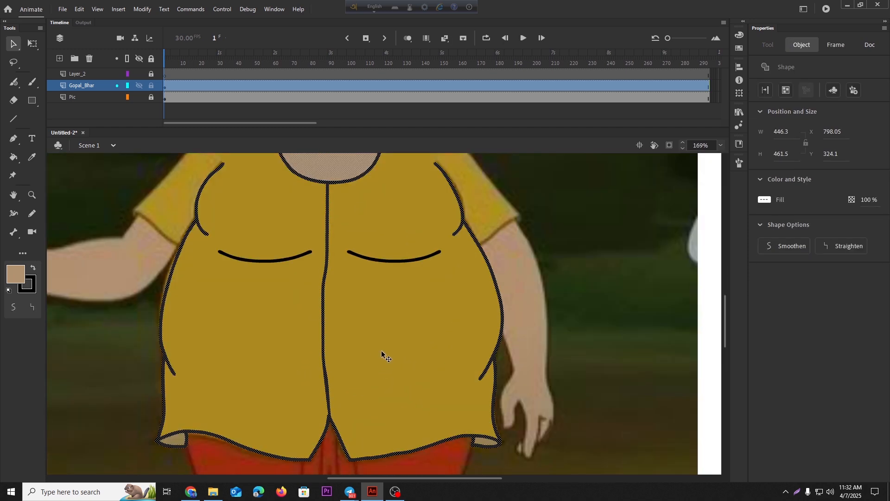
shift+click(381, 349)
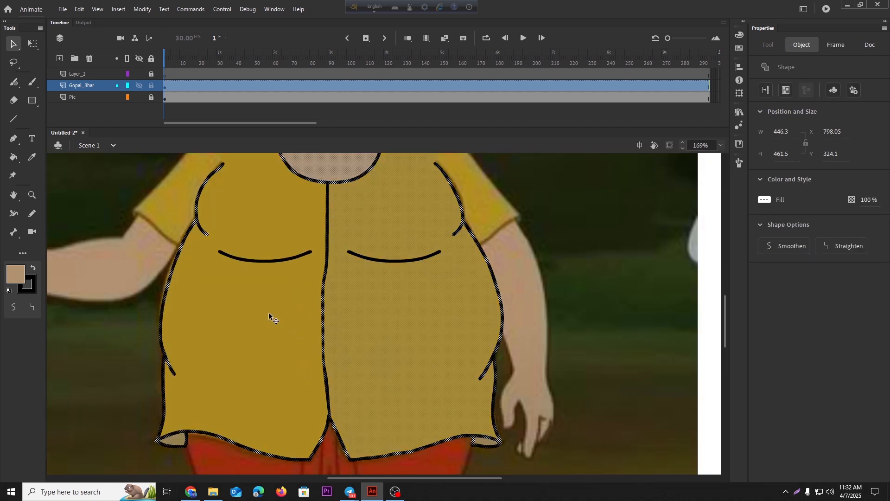
shift+click(263, 260)
shift+click(375, 260)
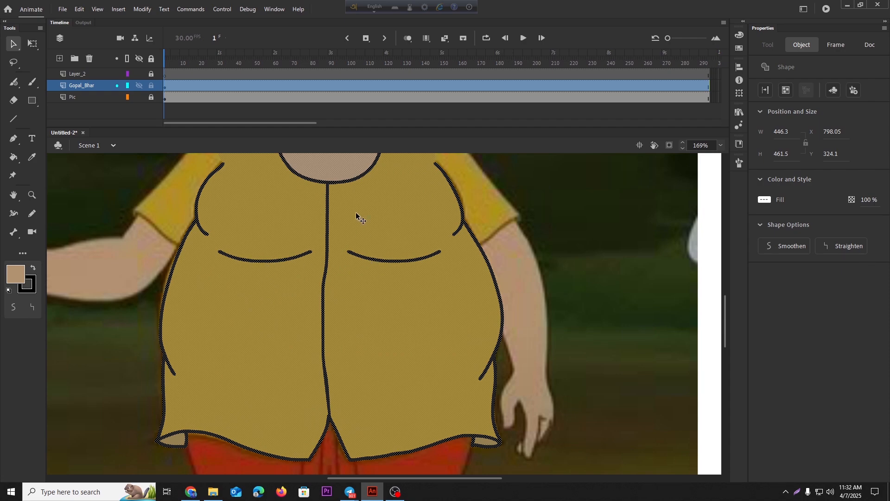
scroll(403, 357, up, 3)
scroll(393, 328, down, 3)
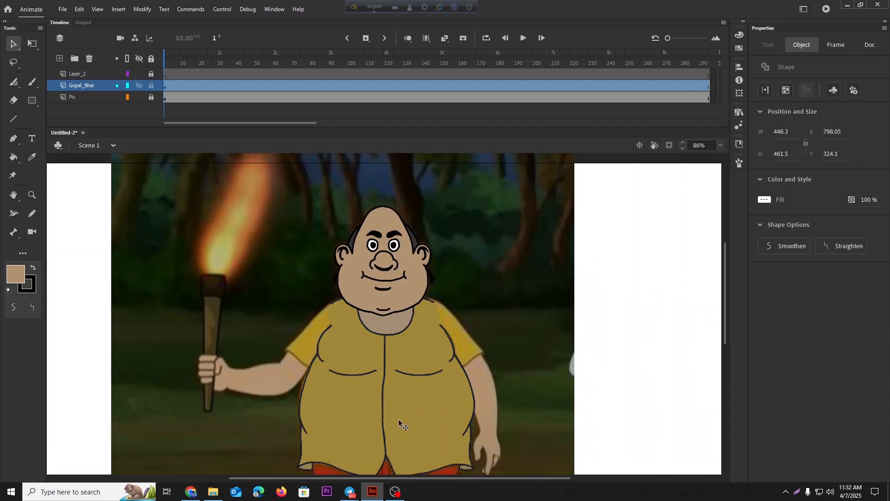
scroll(392, 356, down, 2)
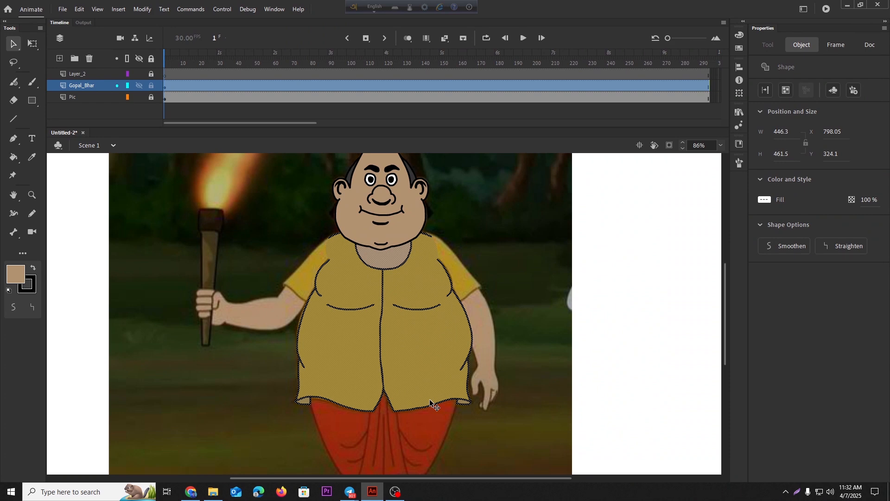
key(F8)
key(Return)
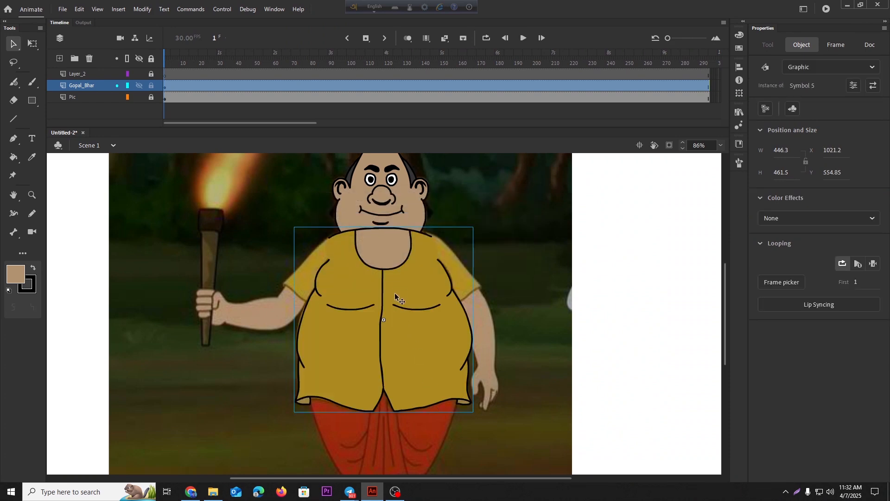
click(383, 198)
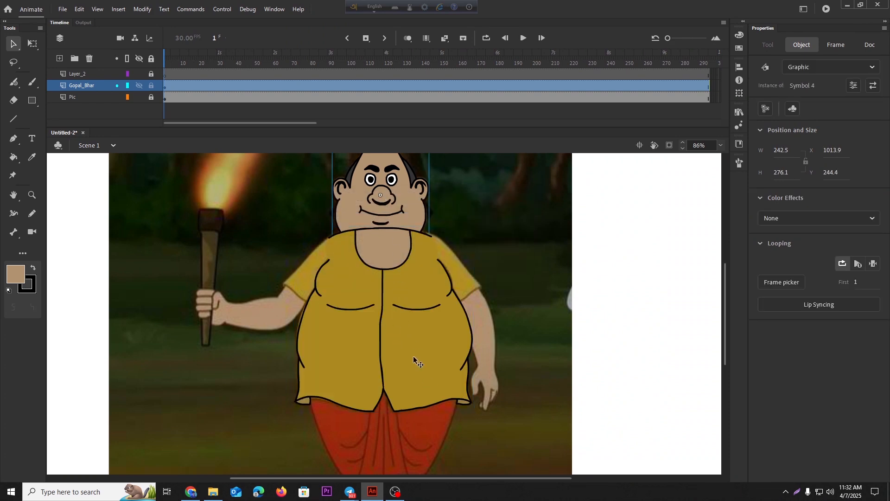
drag(413, 356, 558, 399)
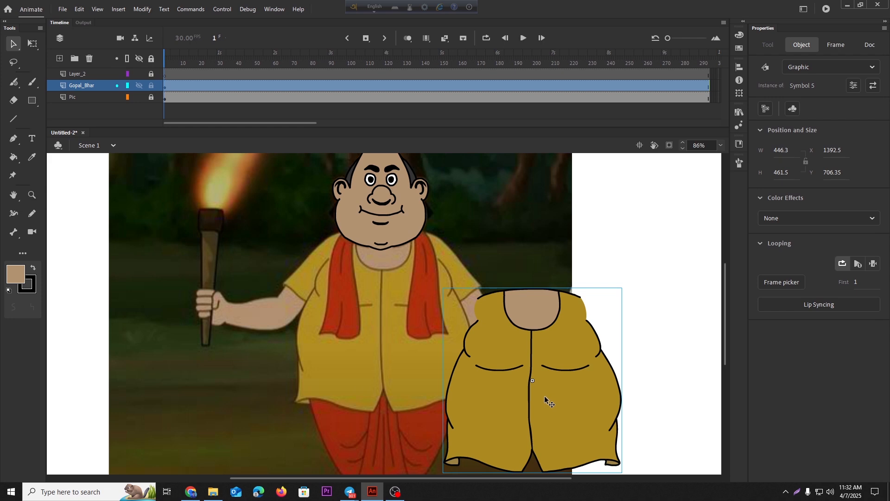
key(ctrl+z)
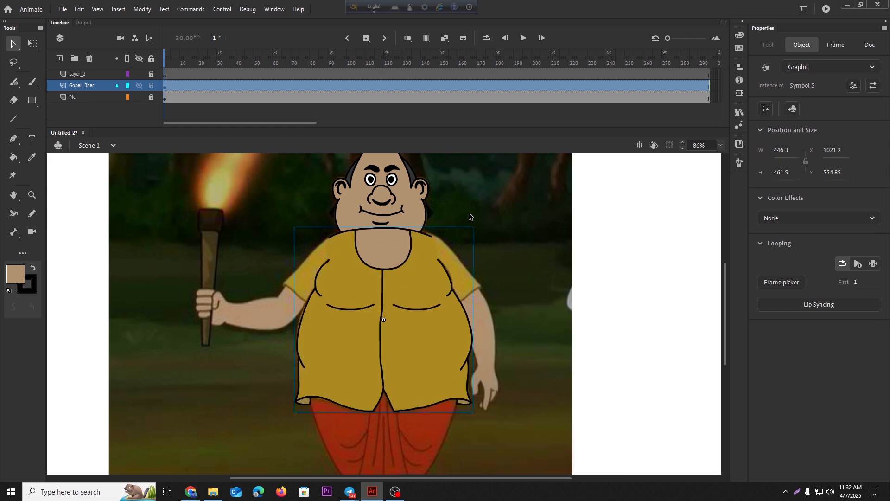
Bring the head symbol to the front so it sits over the shirt's neckline
right_click(379, 204)
mouse_move(440, 291)
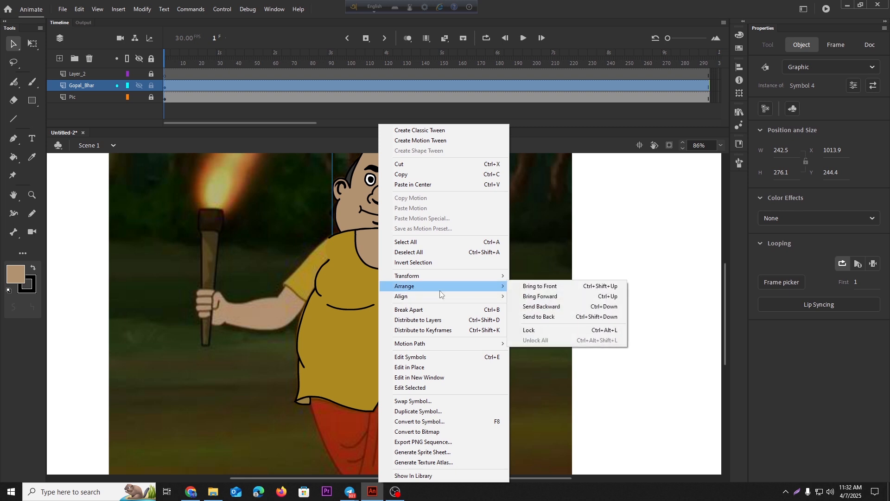
click(532, 288)
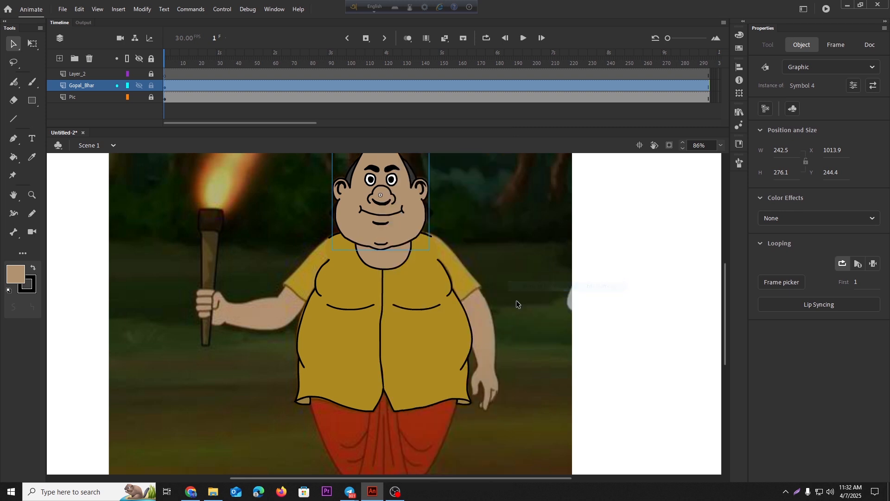
click(491, 189)
scroll(412, 292, down, 2)
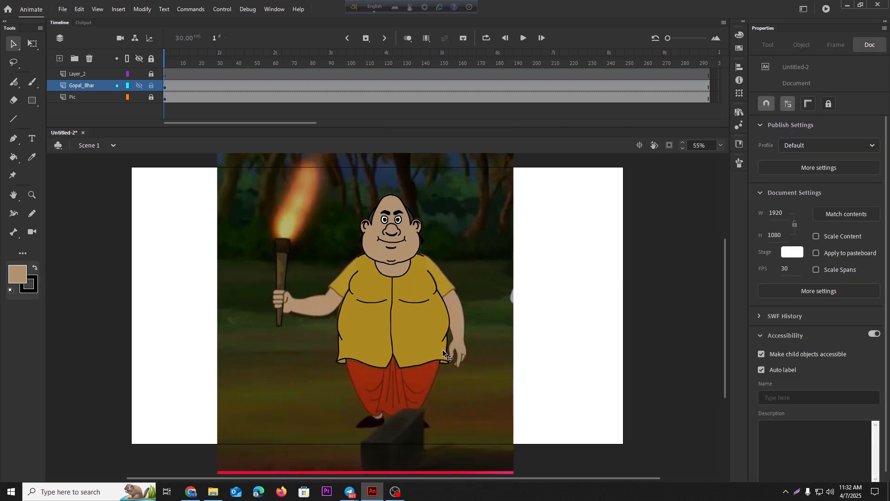
Cut the head and body symbols together, and add a new layer named Body between Layer_2 and Gopal_Bhar
drag(482, 329, 371, 200)
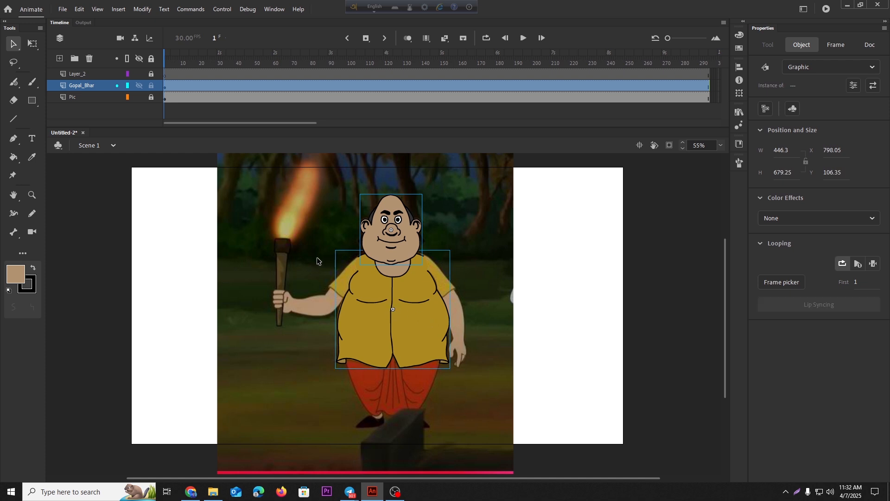
click(74, 82)
click(75, 73)
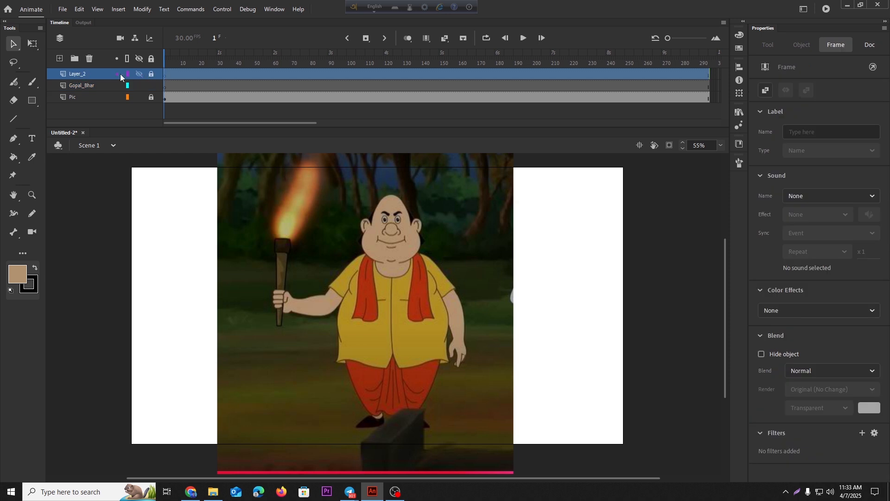
click(60, 58)
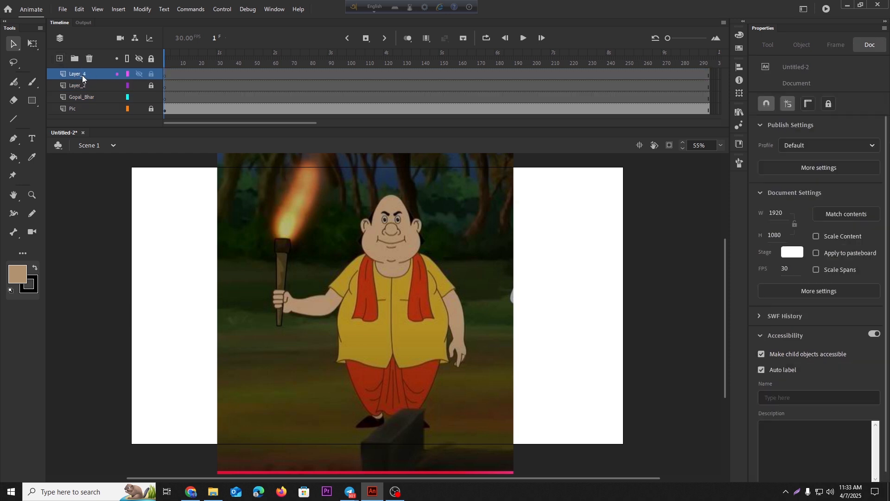
drag(82, 75, 85, 88)
double_click(85, 86)
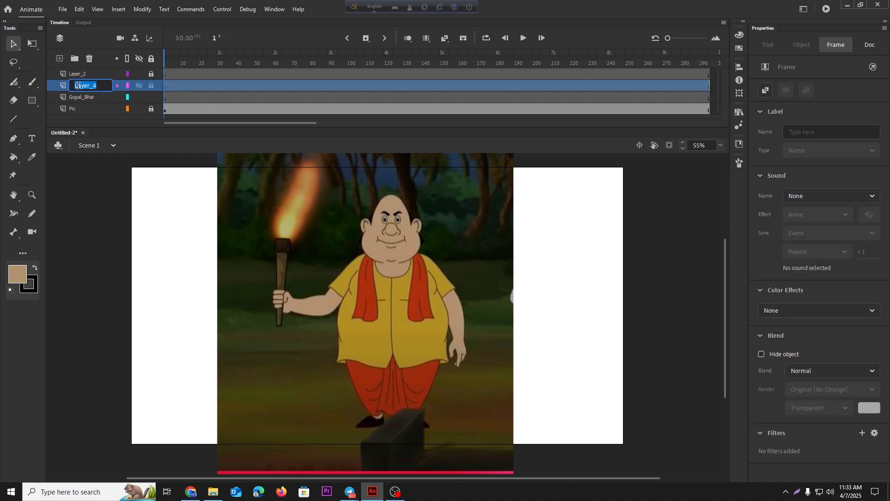
text(Body)
key(Return)
Paste the cut head and body symbols in place on the Body layer, and hide and lock that layer
click(79, 177)
right_click(267, 231)
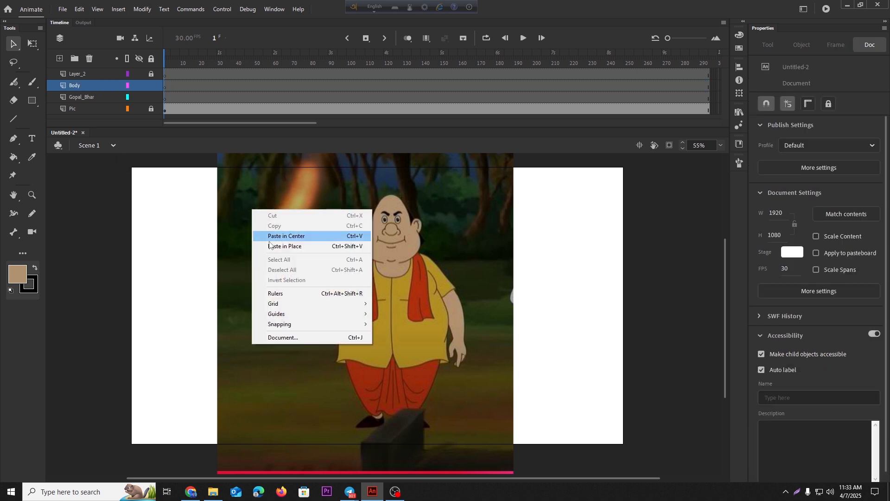
click(278, 236)
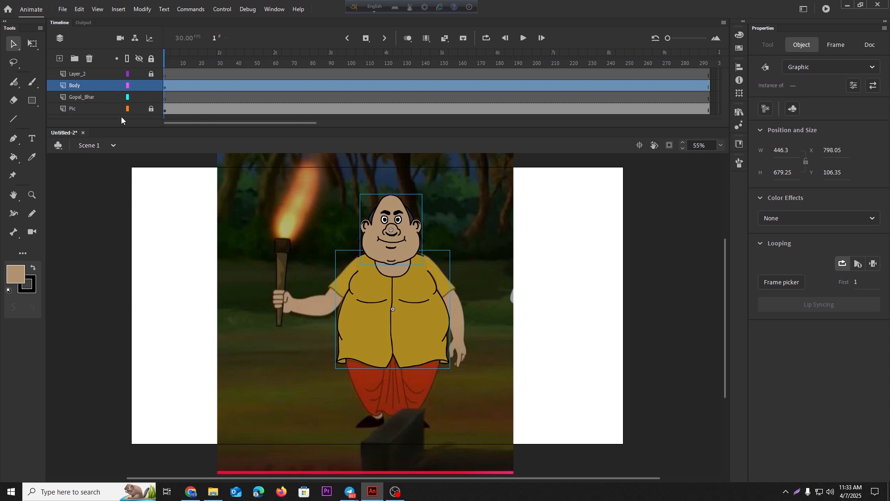
click(141, 85)
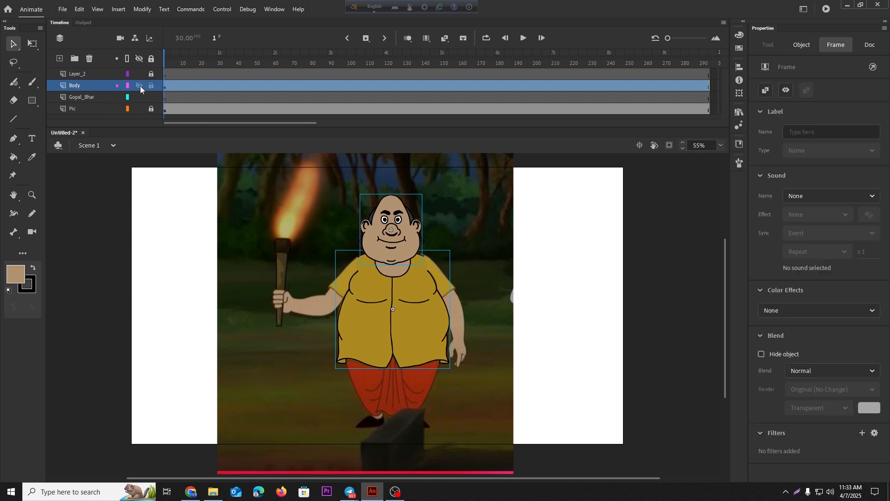
Make Gopal_Bhar the active layer and set the Classic Brush to a black fill
click(116, 97)
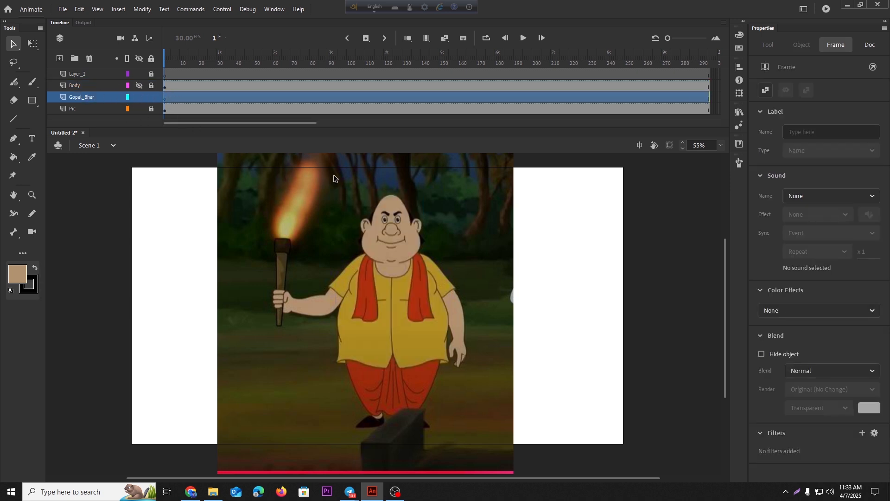
click(486, 330)
scroll(410, 299, up, 3)
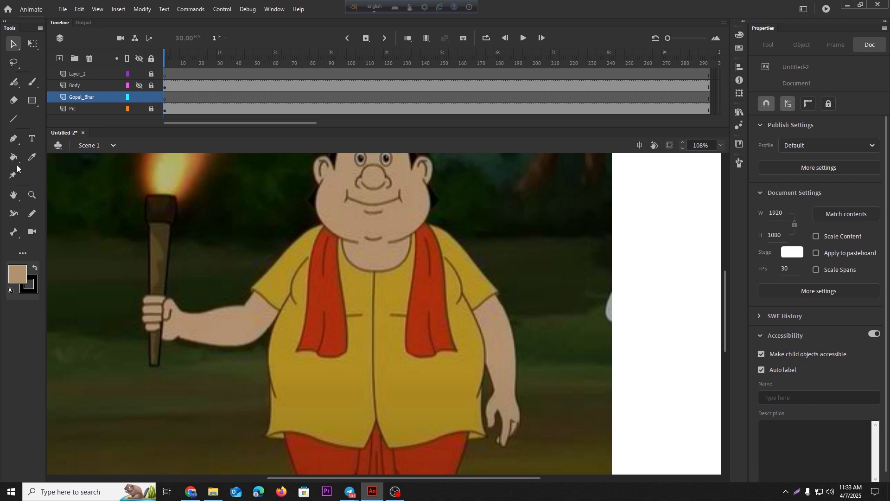
click(32, 82)
click(16, 274)
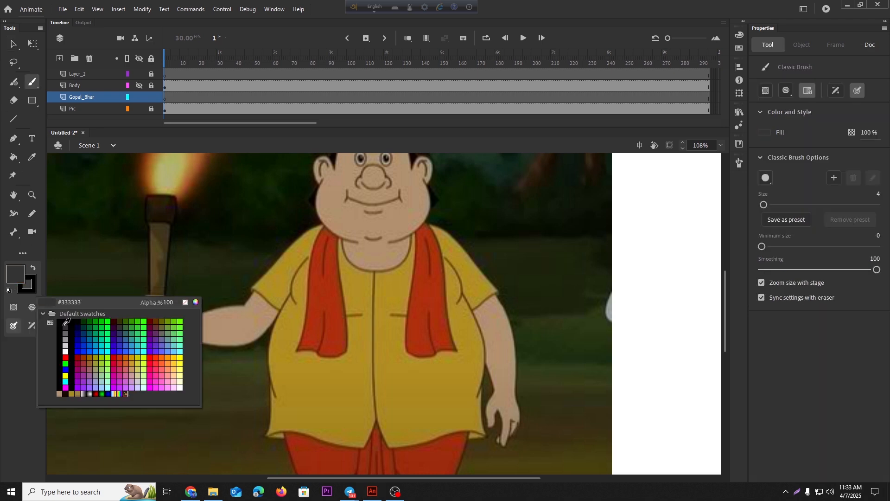
click(65, 322)
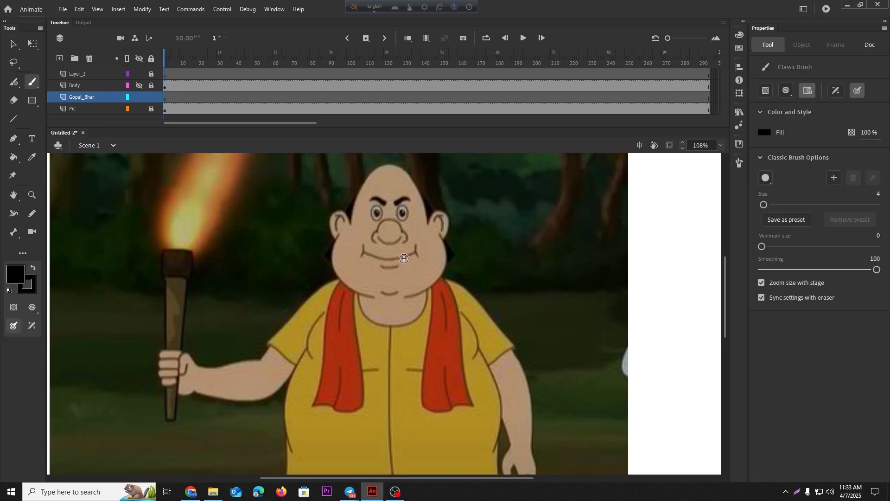
Trace the red scarf's inner edge and its top over the shoulder on the character's left side with the black brush
scroll(398, 311, up, 3)
drag(381, 295, 309, 264)
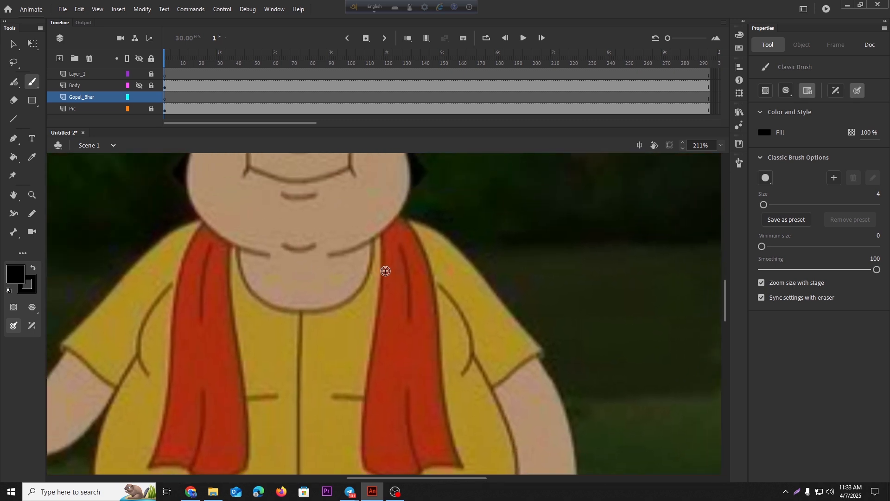
scroll(407, 226, up, 2)
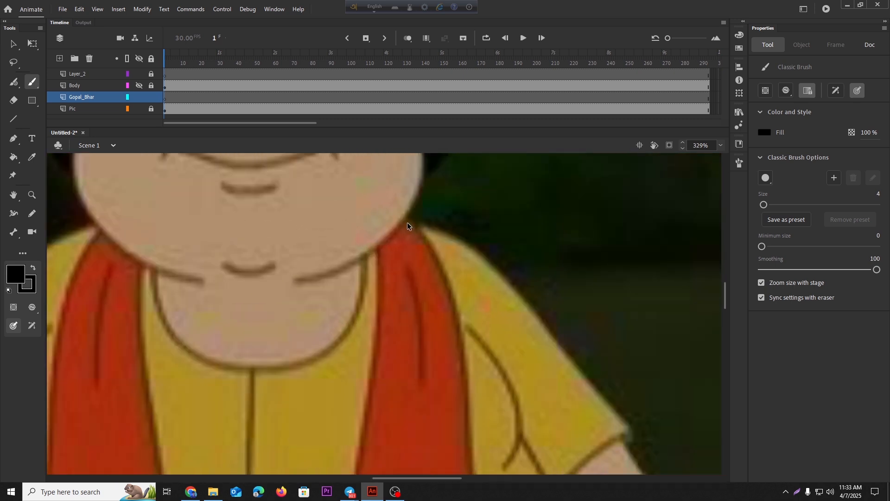
mouse_move(423, 236)
mouse_down()
mouse_move(380, 192)
mouse_move(359, 202)
mouse_move(377, 279)
mouse_move(370, 397)
mouse_up()
scroll(400, 278, down, 3)
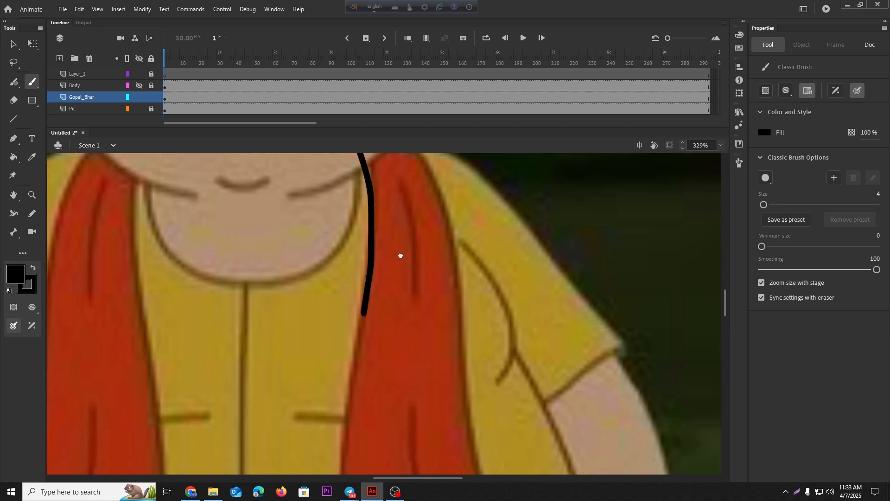
scroll(406, 308, down, 3)
drag(411, 280, 400, 244)
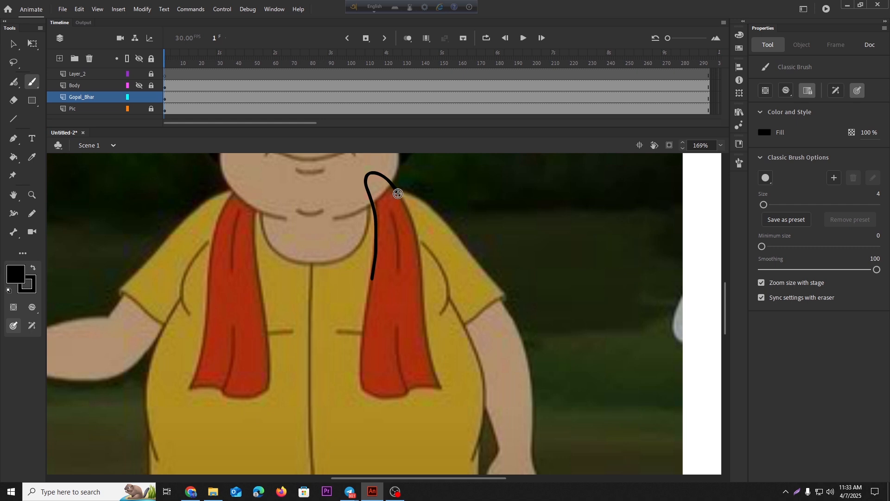
Trace the closed outline of the right-hand red scarf strip with the Classic Brush in black, extending its upper end over the chin
drag(401, 199, 438, 385)
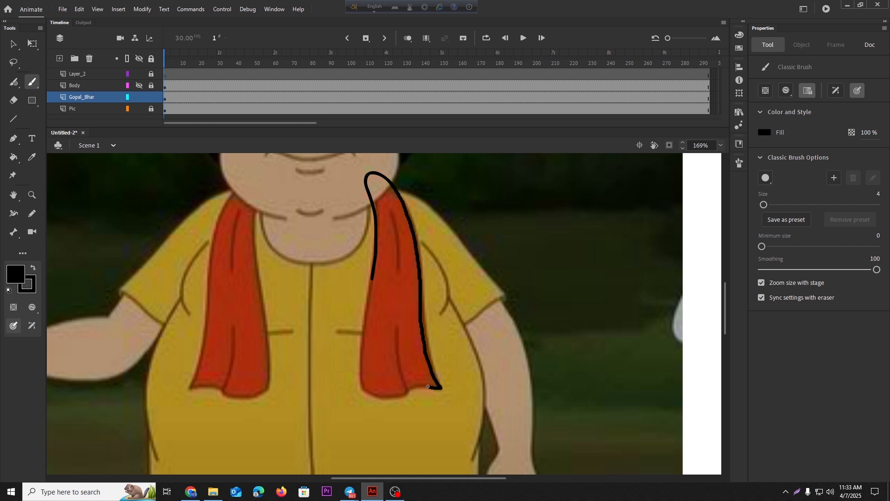
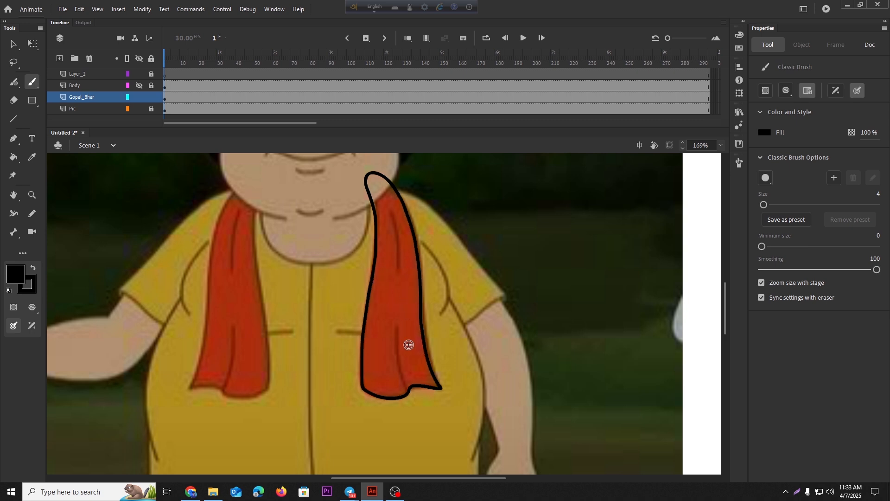
scroll(375, 262, up, 1)
scroll(375, 262, up, 3)
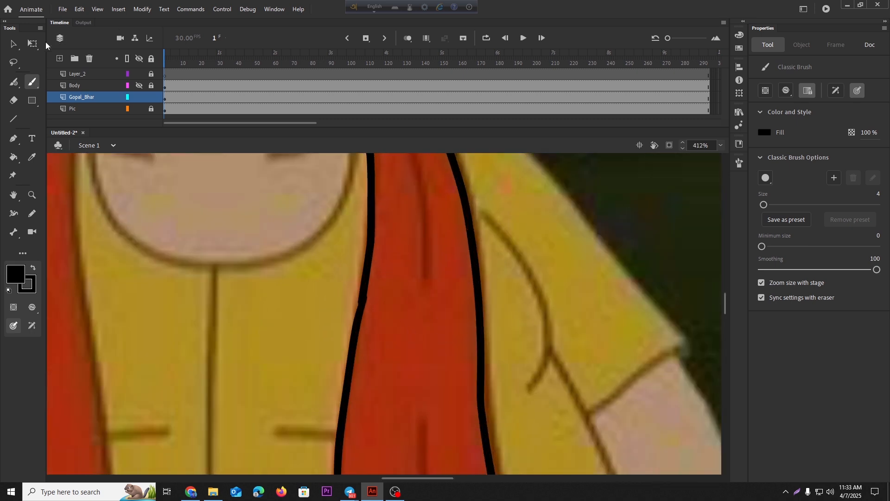
click(12, 45)
scroll(332, 280, up, 3)
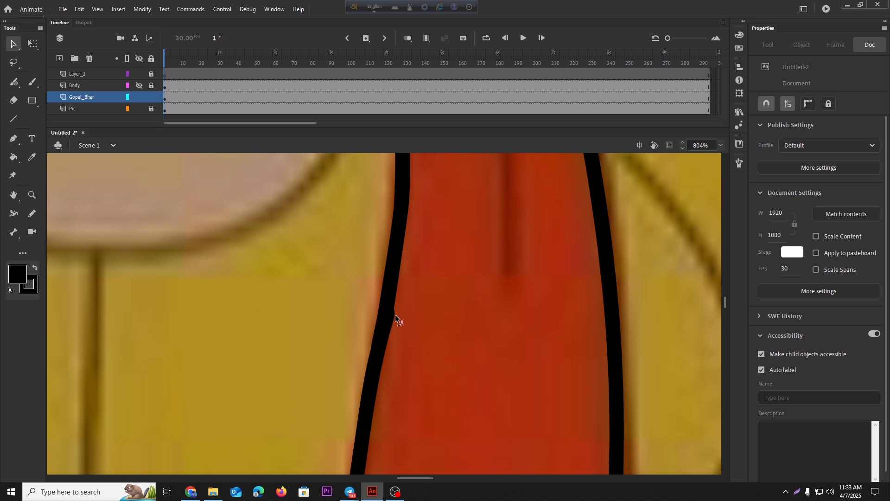
scroll(396, 308, down, 7)
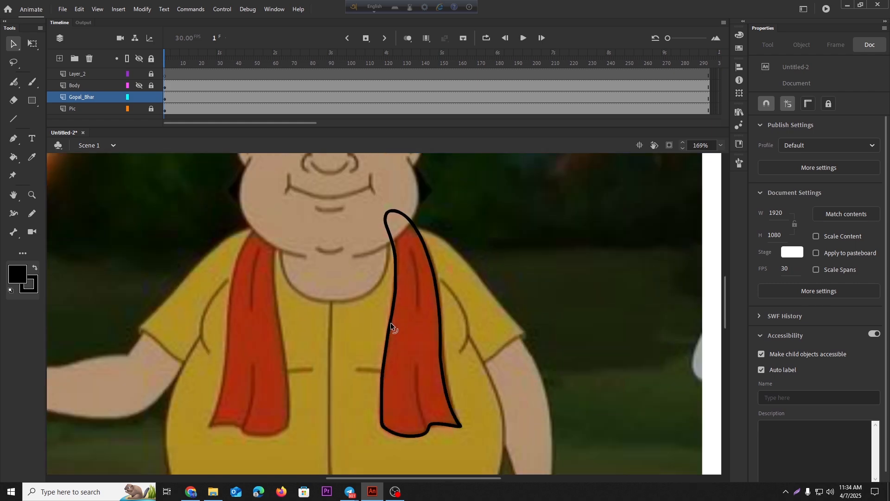
Draw the lower fold line inside the outlined scarf strip, curving up from the notch in its bottom hem
click(32, 82)
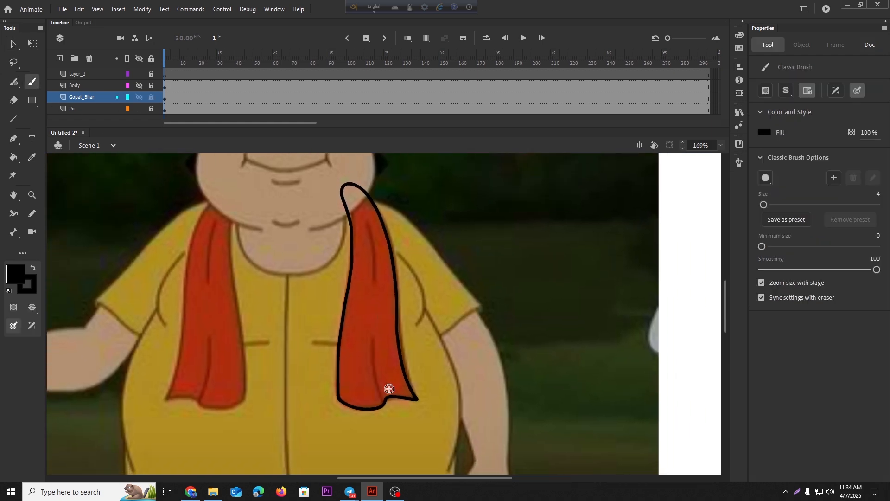
scroll(385, 403, up, 3)
drag(384, 408, 366, 223)
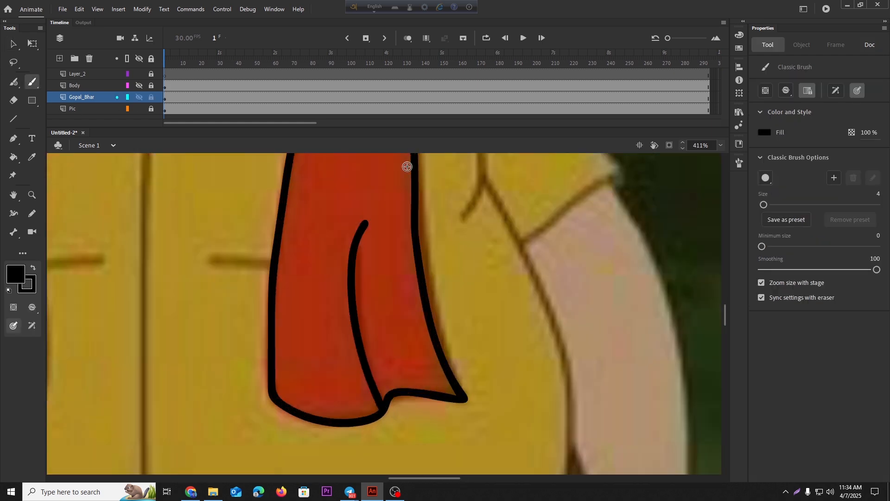
Draw the upper fold line inside the outlined scarf strip, redoing the stroke until it curves down from the neck
scroll(395, 232, down, 2)
scroll(384, 204, up, 2)
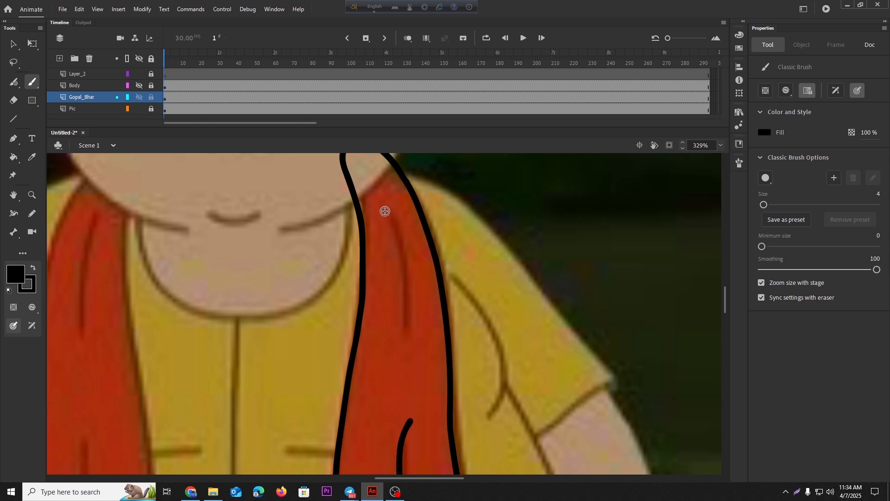
drag(388, 210, 429, 382)
key(ctrl+z)
drag(383, 202, 417, 348)
key(ctrl+z)
drag(385, 204, 404, 309)
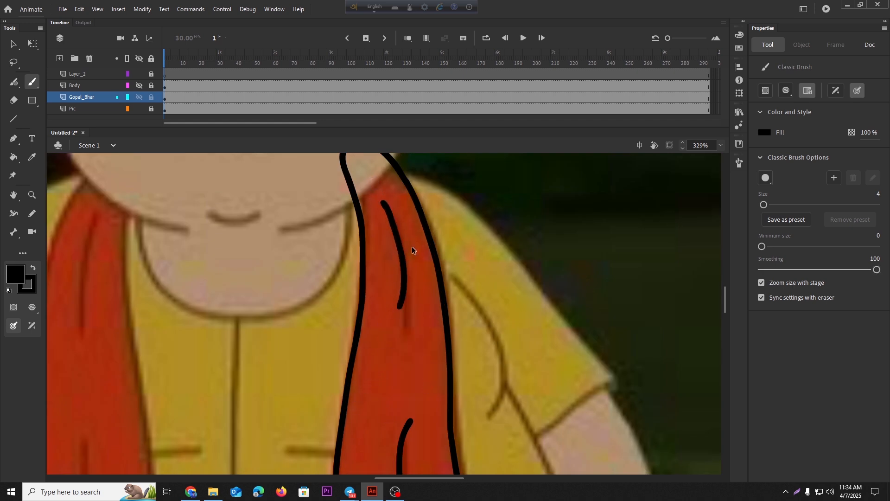
key(ctrl+z)
mouse_move(386, 207)
mouse_down()
mouse_move(402, 239)
mouse_move(408, 300)
mouse_up()
key(ctrl+z)
drag(384, 205, 398, 362)
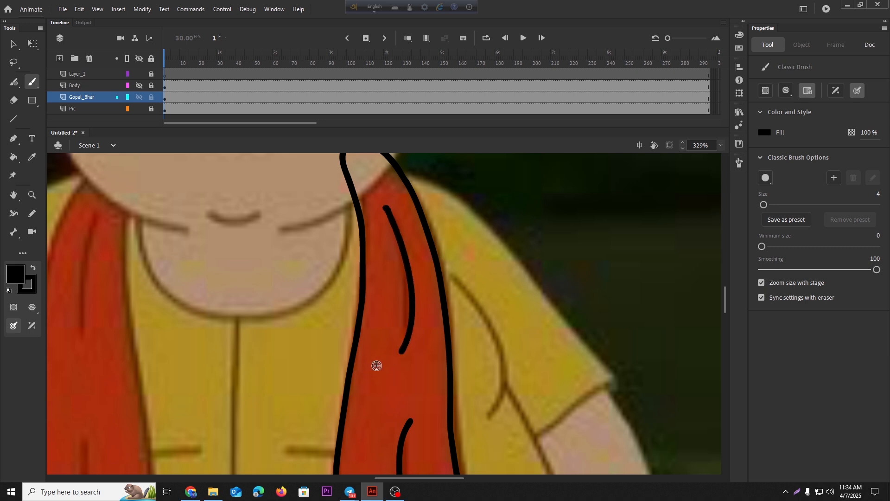
Fill the outlined scarf strip with the red sampled from the reference picture's scarf
scroll(369, 375, down, 3)
scroll(367, 441, down, 3)
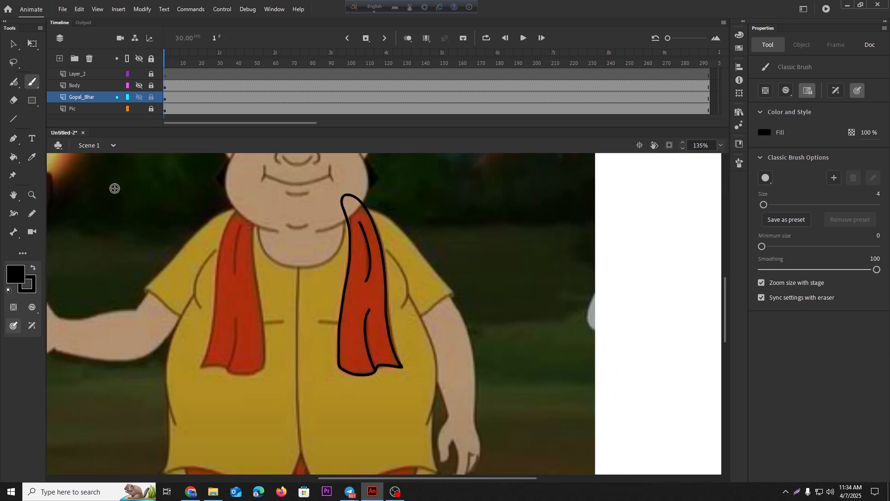
click(32, 158)
click(349, 333)
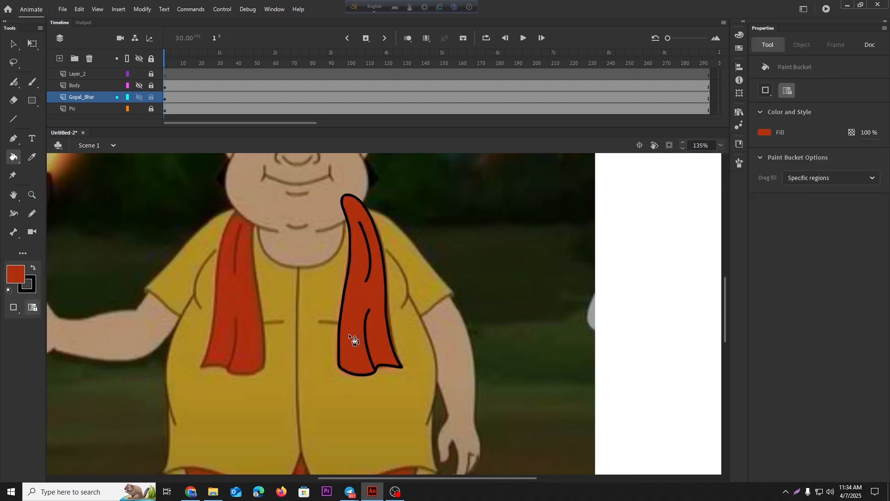
Duplicate the filled scarf strip, flip the copy horizontally and place it over the reference picture's left scarf strip
click(13, 44)
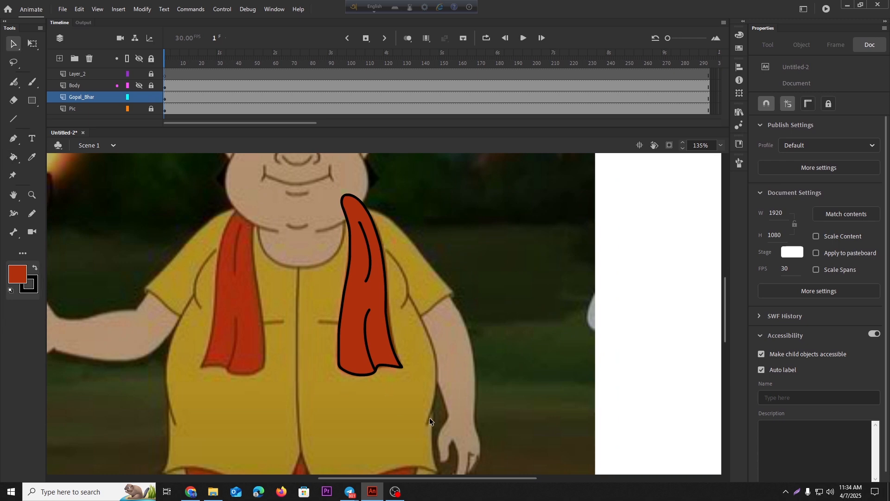
drag(430, 415, 280, 163)
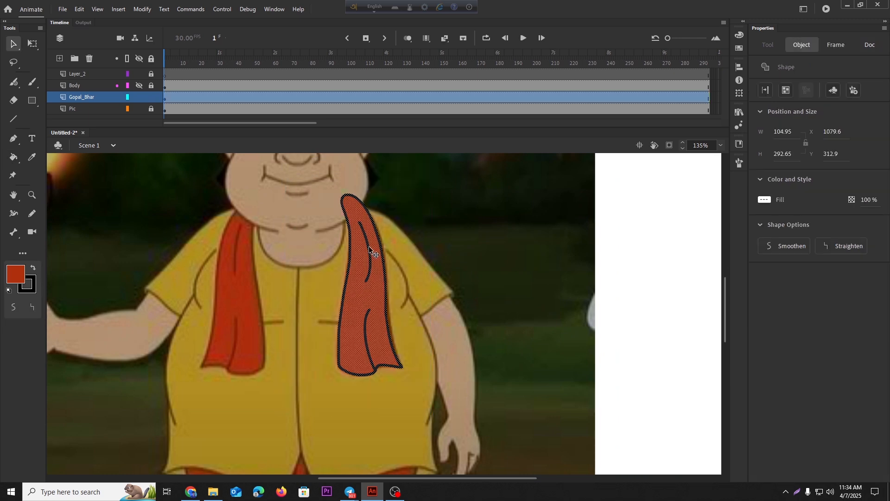
drag(367, 274, 256, 277)
right_click(256, 277)
mouse_move(342, 185)
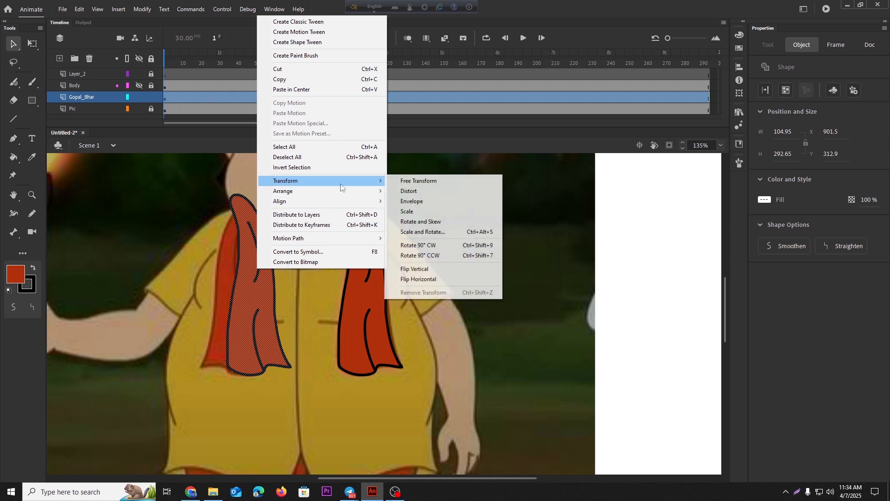
click(402, 280)
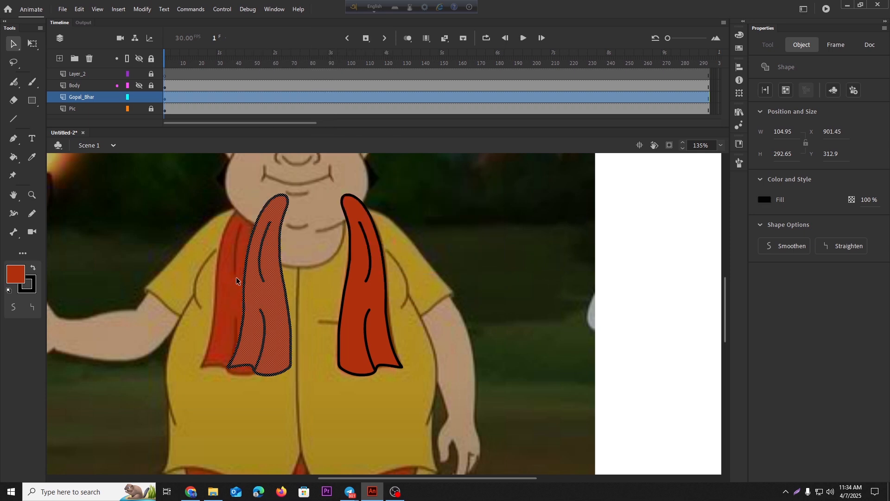
drag(270, 294, 243, 296)
Select both scarf strips and convert them into one Graphic symbol, keeping the default name
drag(447, 419, 157, 195)
key(F8)
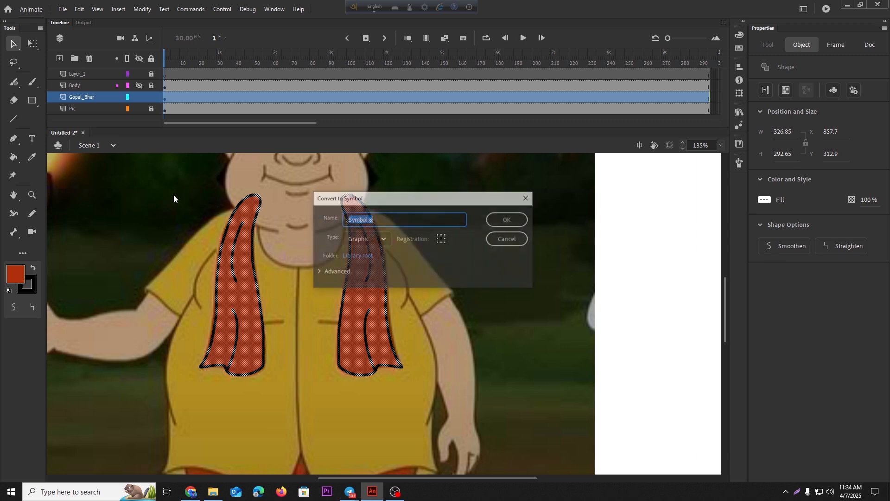
key(Return)
scroll(288, 254, down, 3)
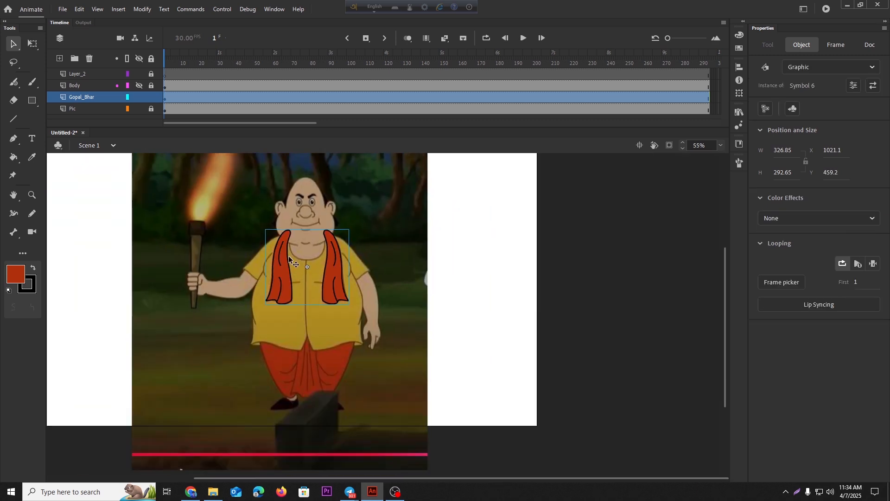
scroll(301, 246, up, 3)
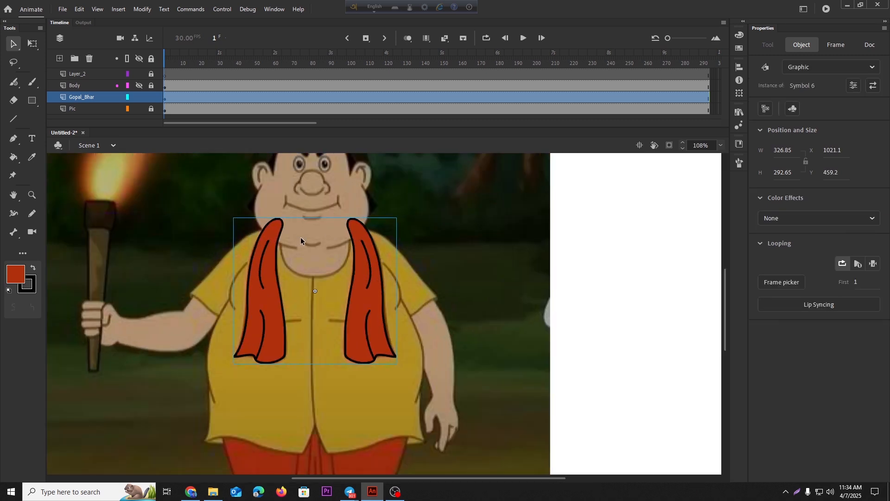
Show and unlock the Body layer, and move the scarf symbol from the Gopal_Bhar layer onto it in the same place
click(141, 86)
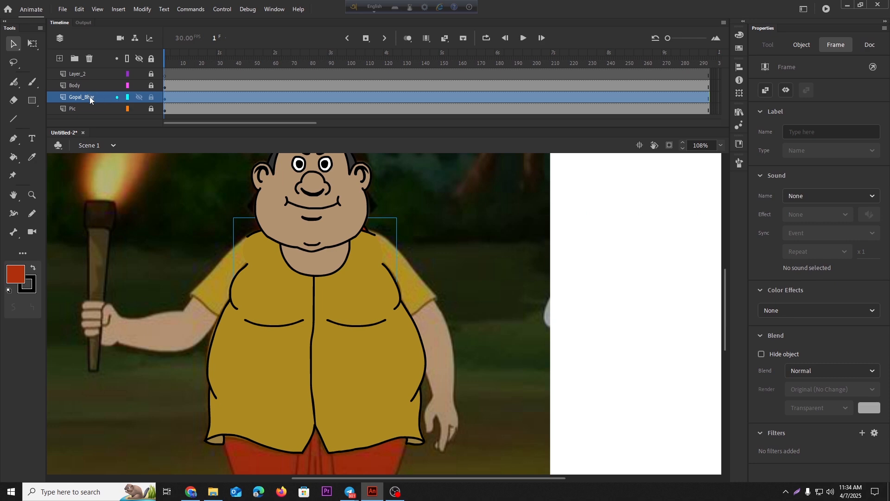
mouse_move(101, 100)
mouse_down()
mouse_move(95, 86)
mouse_move(107, 111)
mouse_up()
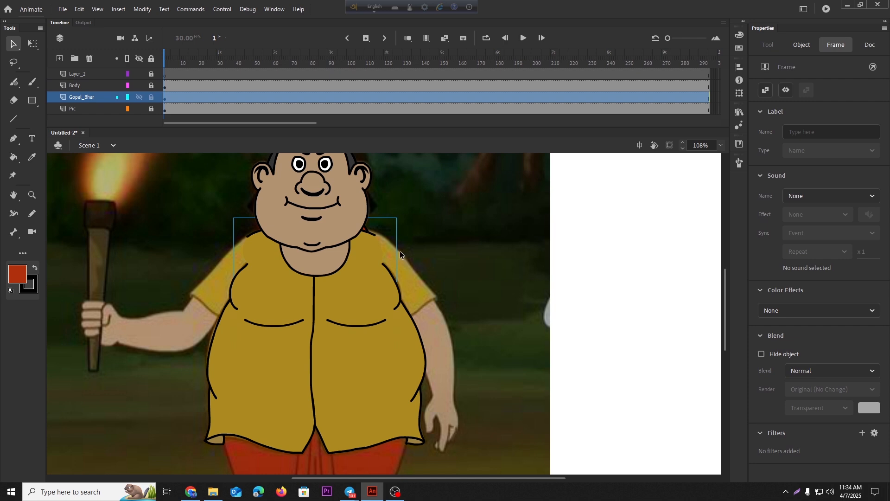
click(385, 254)
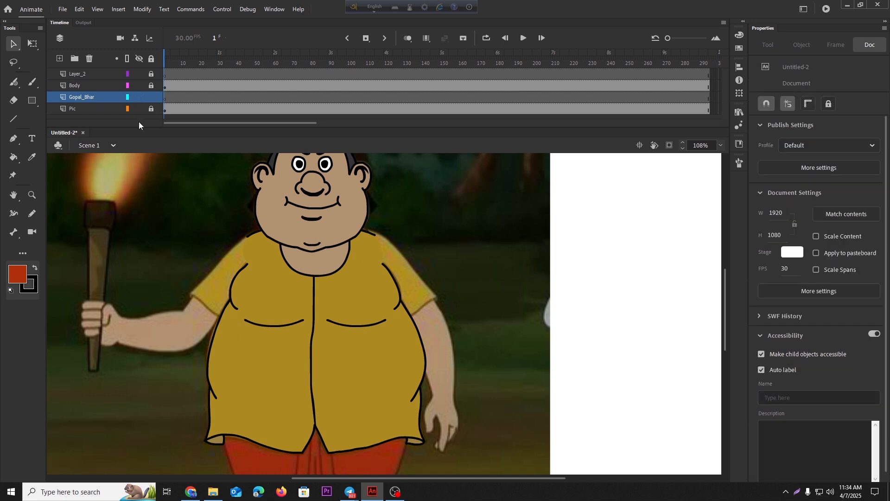
click(152, 86)
click(104, 75)
click(102, 83)
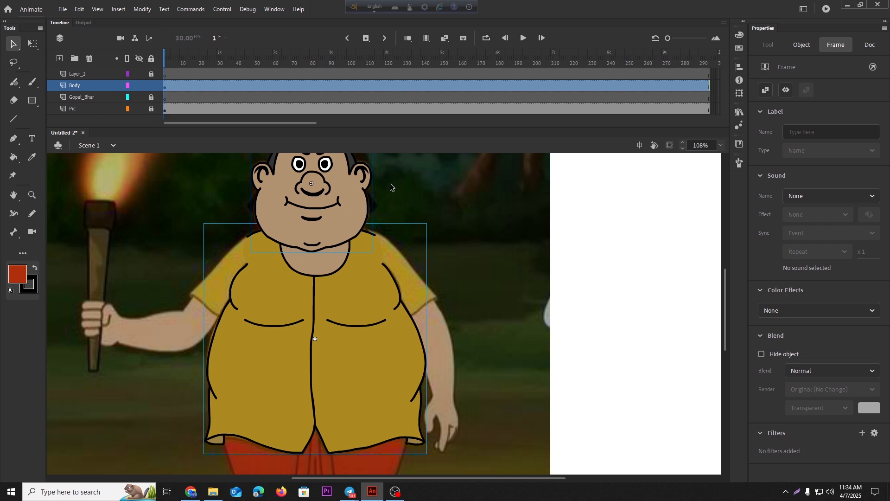
right_click(404, 175)
click(436, 213)
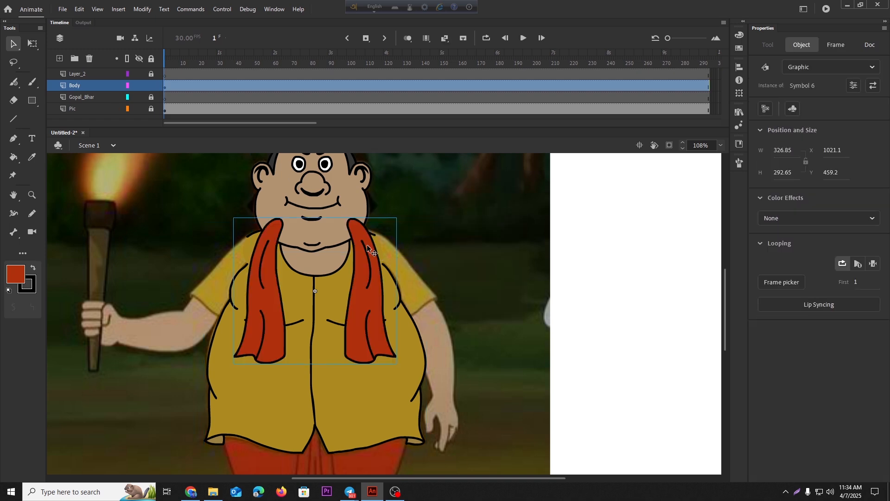
Bring the head symbol to the front so it covers the upper ends of the scarf strips
click(336, 196)
right_click(326, 196)
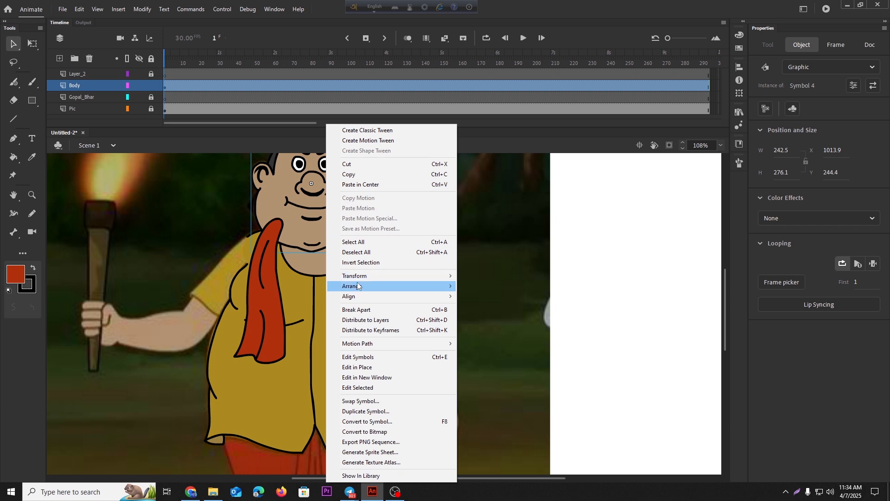
mouse_move(359, 286)
click(462, 286)
click(459, 236)
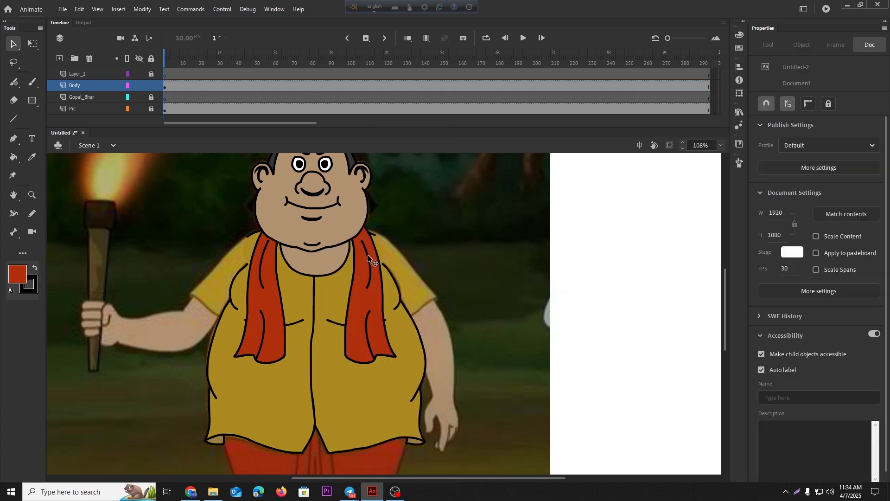
scroll(368, 255, down, 2)
scroll(371, 276, up, 1)
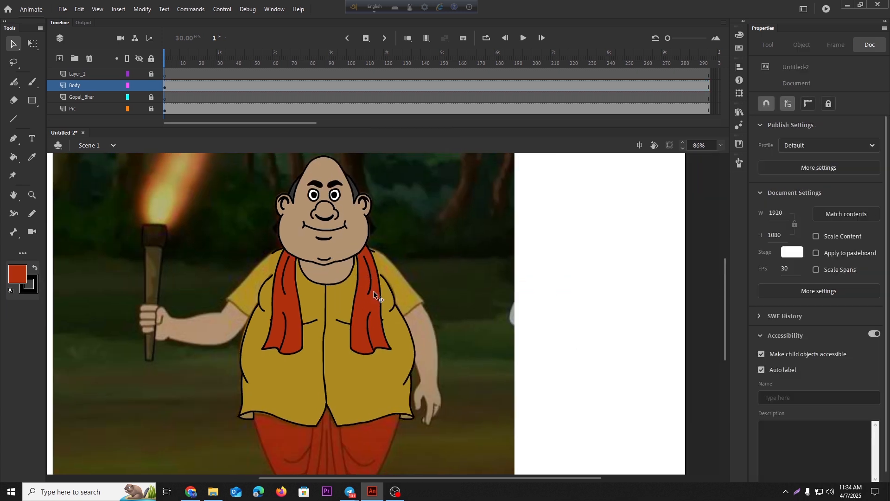
Hide and lock the Body layer, and set the Classic Brush fill to black for tracing the reference picture
click(140, 86)
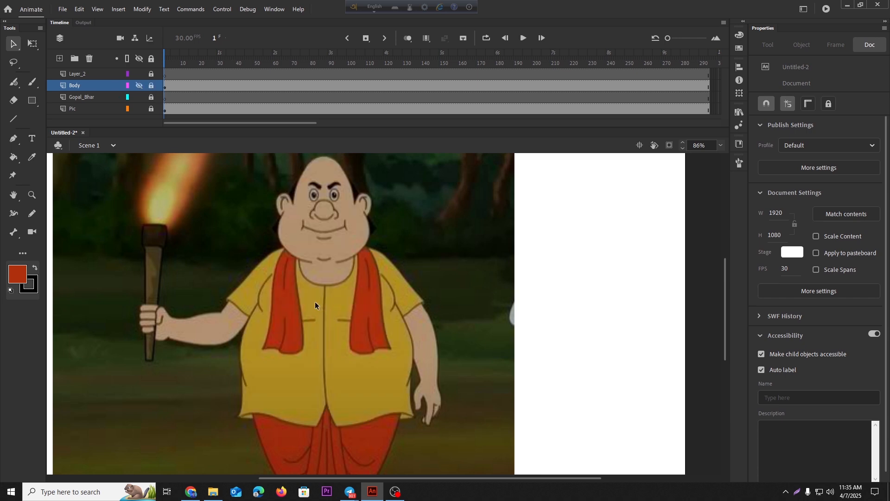
drag(317, 344, 305, 243)
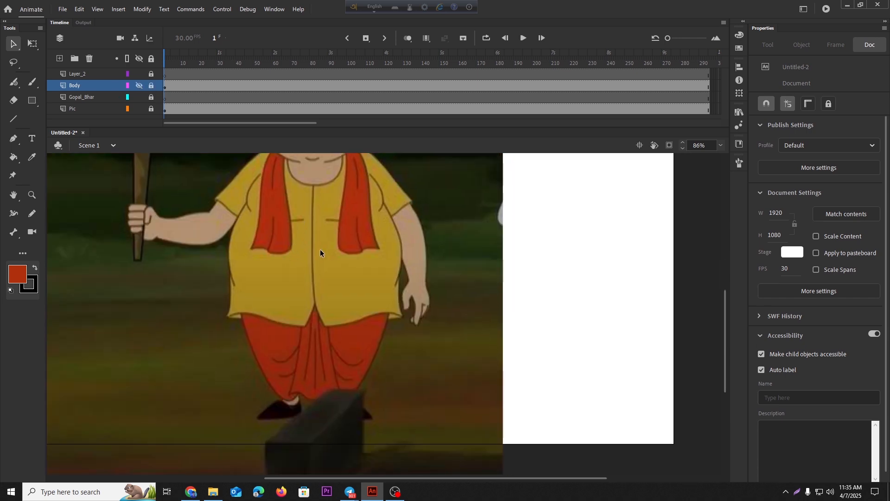
scroll(323, 267, up, 3)
scroll(364, 191, up, 4)
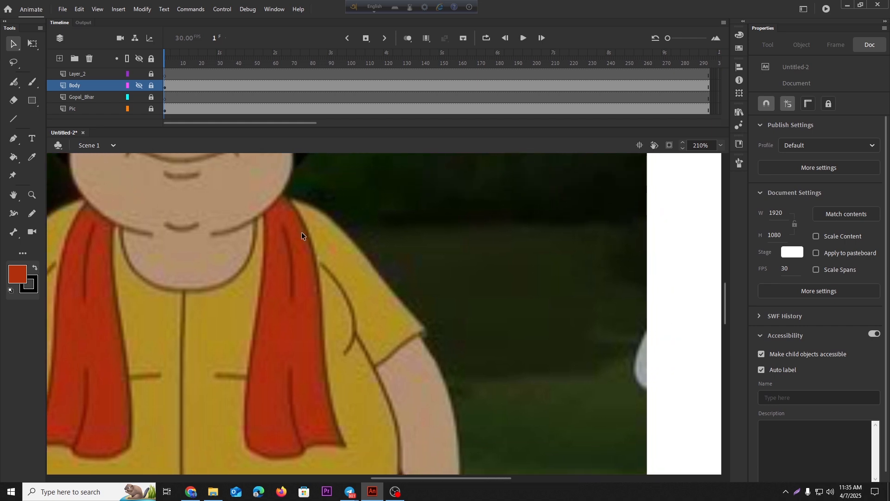
click(31, 82)
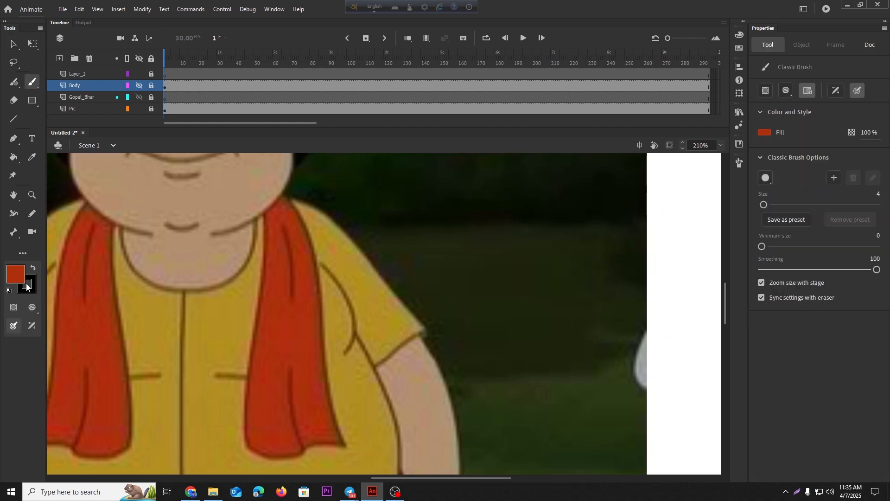
click(16, 273)
click(69, 318)
mouse_move(294, 288)
mouse_down()
mouse_move(533, 314)
mouse_move(431, 292)
mouse_move(373, 295)
mouse_up()
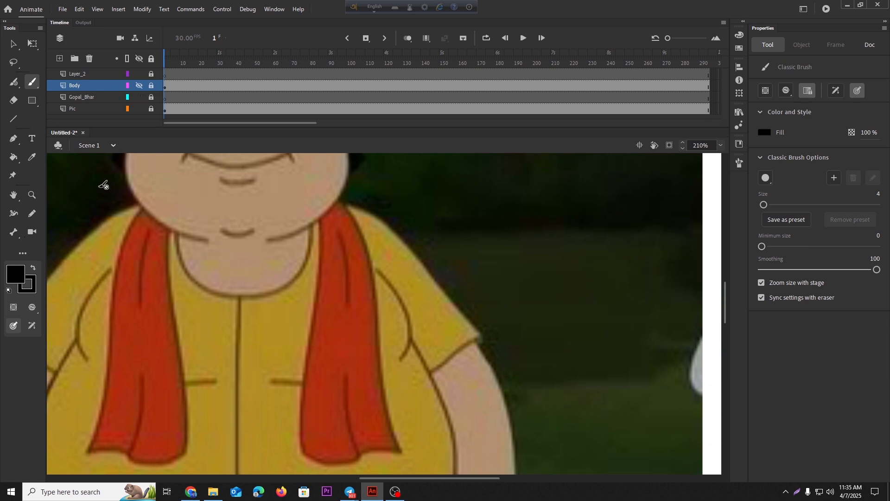
Unlock the Gopal_Bhar layer and trace the outline of the character's left shirt sleeve in black with the Classic Brush
click(164, 99)
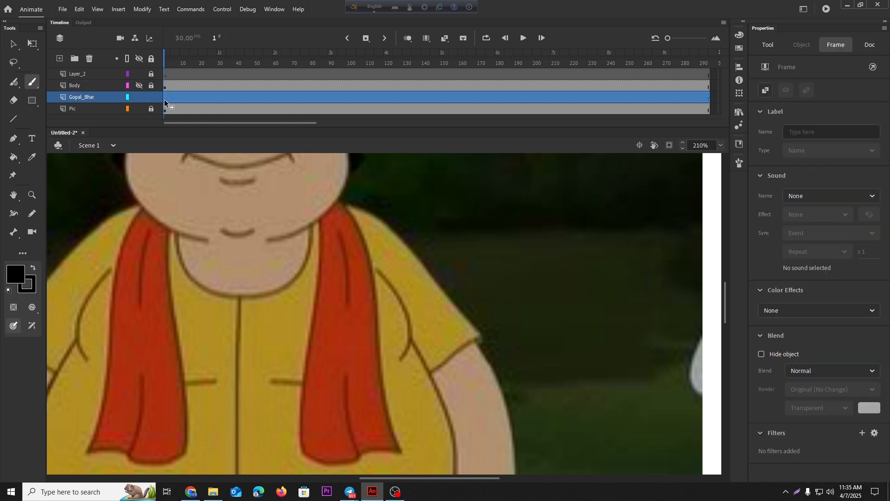
click(165, 100)
double_click(163, 98)
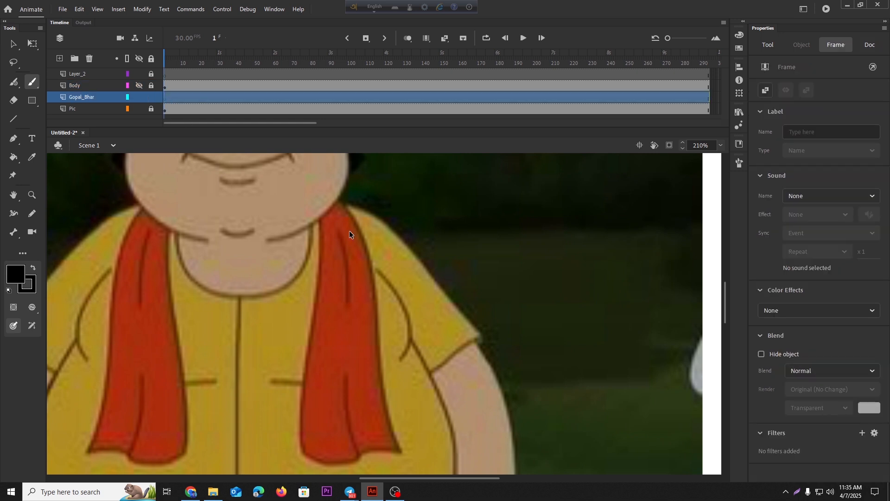
scroll(349, 233, up, 2)
mouse_move(315, 188)
mouse_down()
mouse_move(367, 200)
mouse_move(350, 198)
mouse_move(410, 243)
mouse_move(499, 343)
mouse_up()
key(ctrl+z)
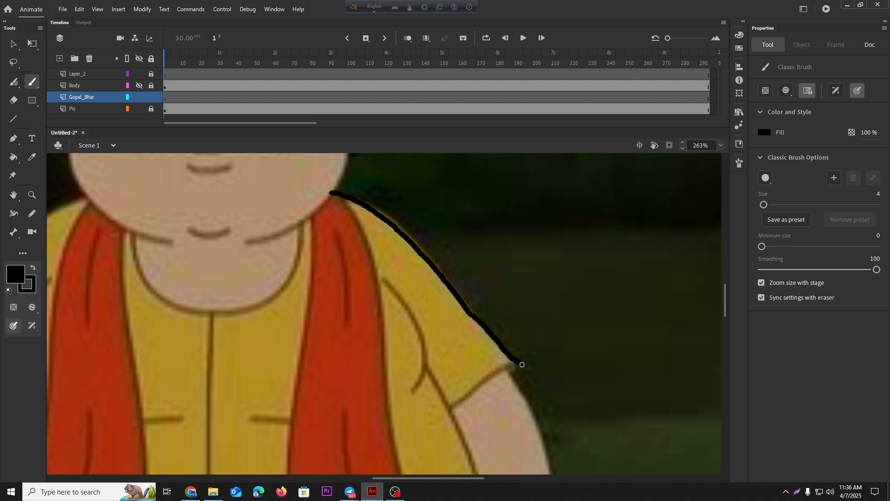
mouse_move(503, 371)
mouse_down()
mouse_move(435, 417)
mouse_move(397, 383)
mouse_move(329, 260)
mouse_up()
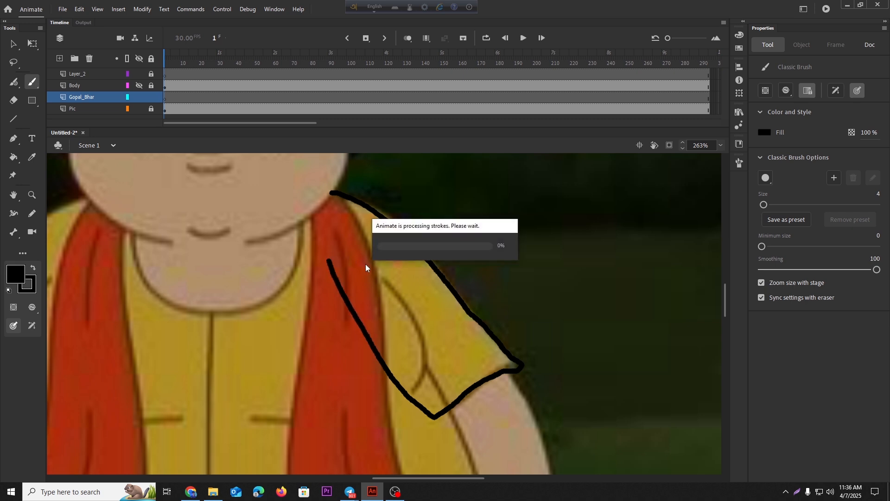
scroll(434, 282, down, 2)
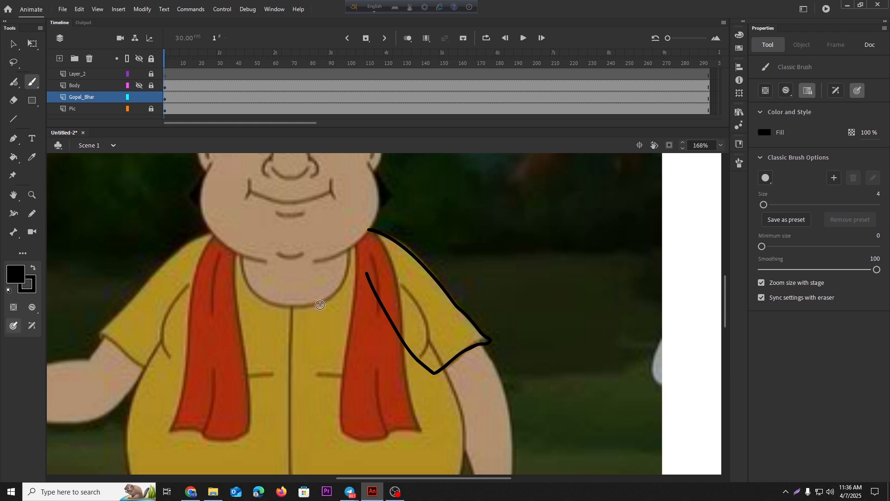
Close the open shoulder end of the sleeve outline with a thin black Paint Brush stroke
click(35, 80)
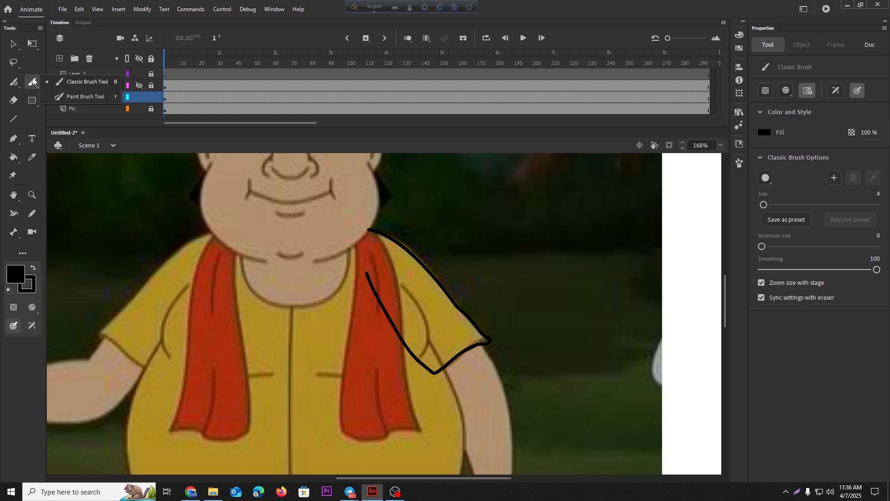
click(64, 100)
scroll(384, 249, up, 4)
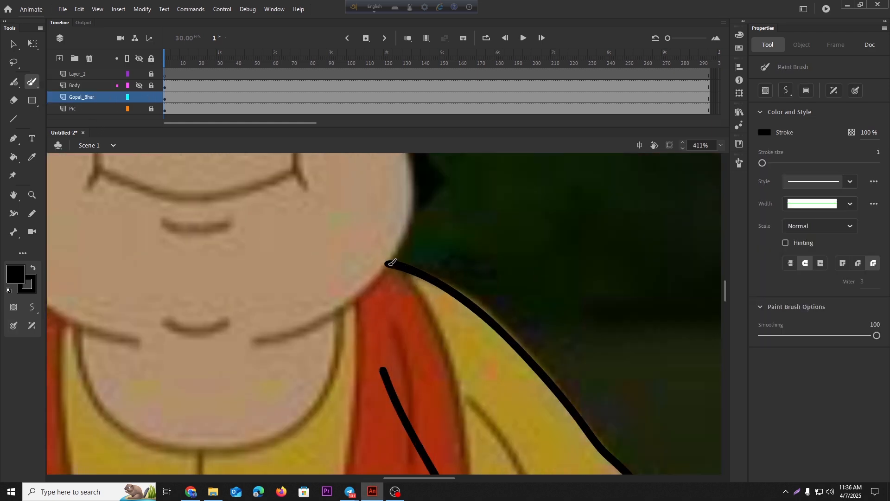
mouse_move(391, 263)
mouse_down()
mouse_move(377, 306)
mouse_move(384, 370)
mouse_up()
Sample the shirt yellow from the Body layer's artwork and fill the traced sleeve with it
click(31, 157)
scroll(423, 374, down, 5)
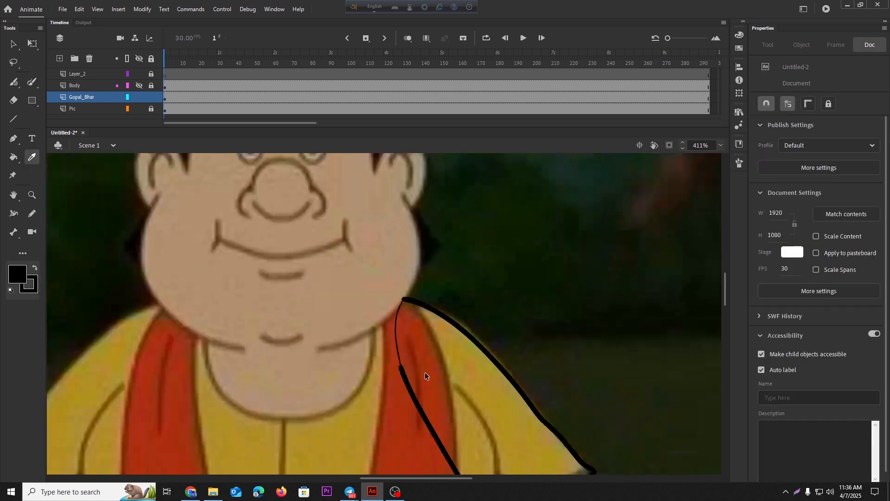
click(139, 86)
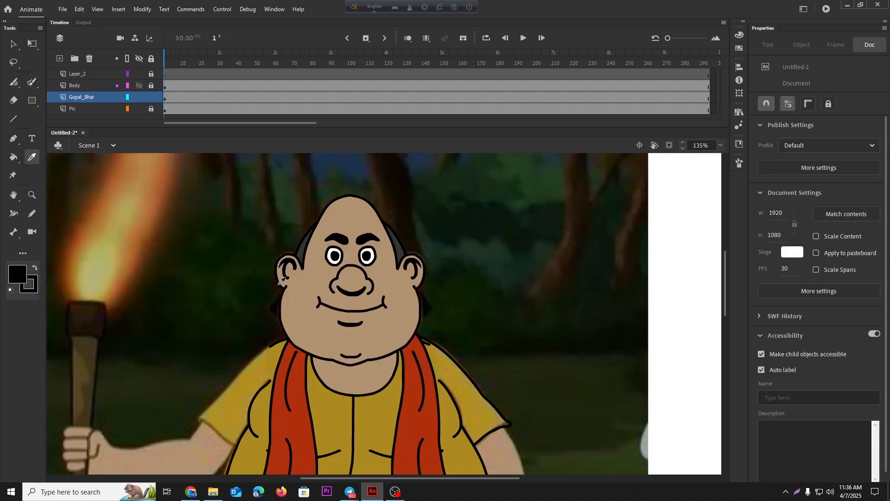
click(380, 418)
click(140, 85)
key(space)
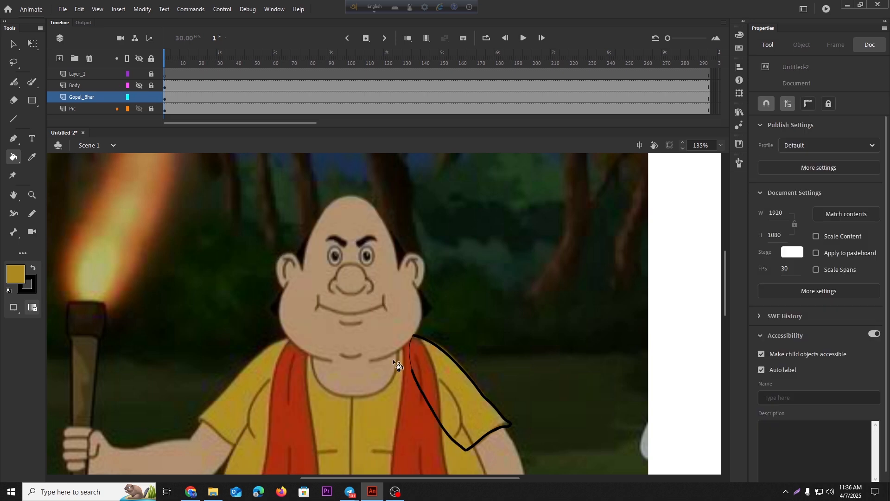
drag(408, 376, 391, 340)
click(430, 361)
Remove the thin closing stroke and convert the filled sleeve into a Graphic symbol, keeping the default name
click(13, 44)
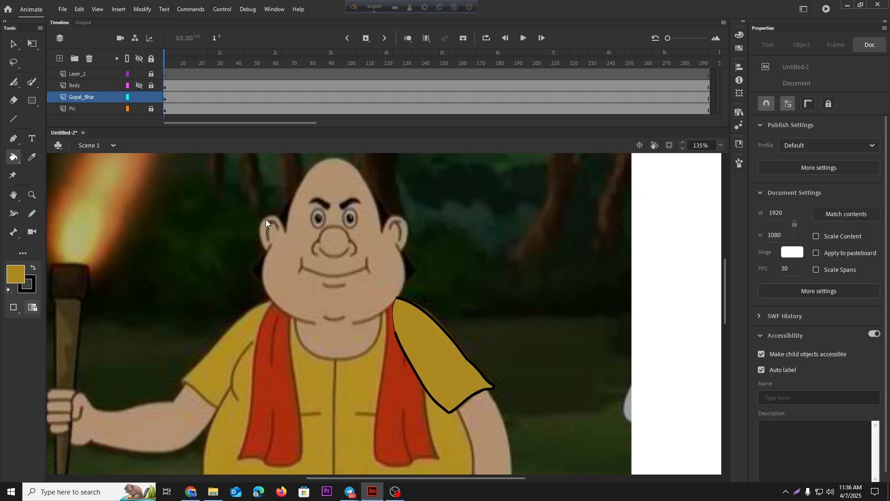
click(393, 309)
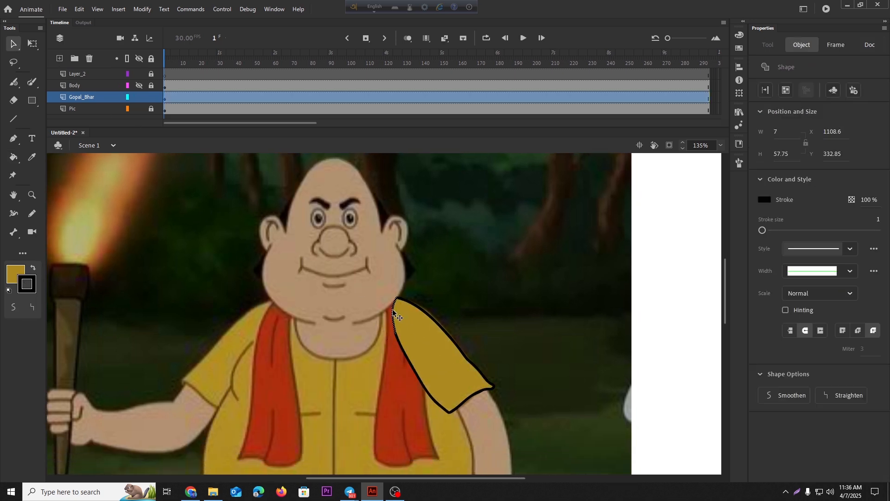
click(524, 445)
key(space)
drag(531, 443, 329, 162)
key(F8)
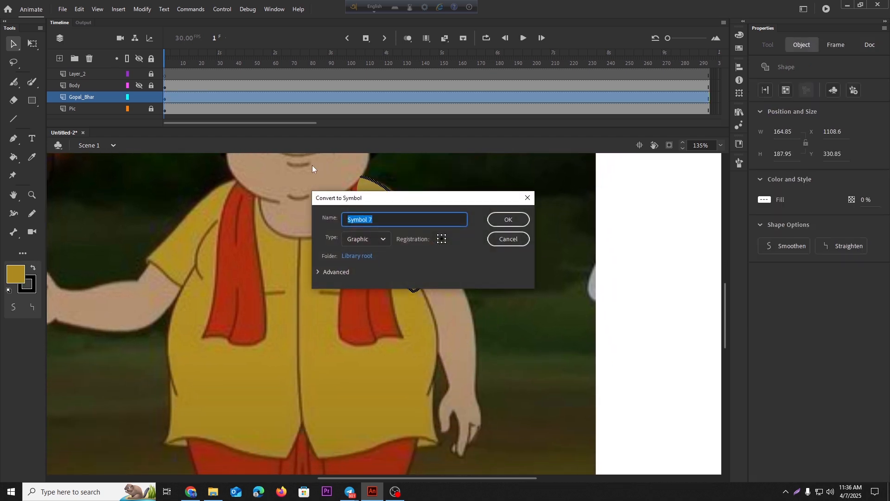
key(Return)
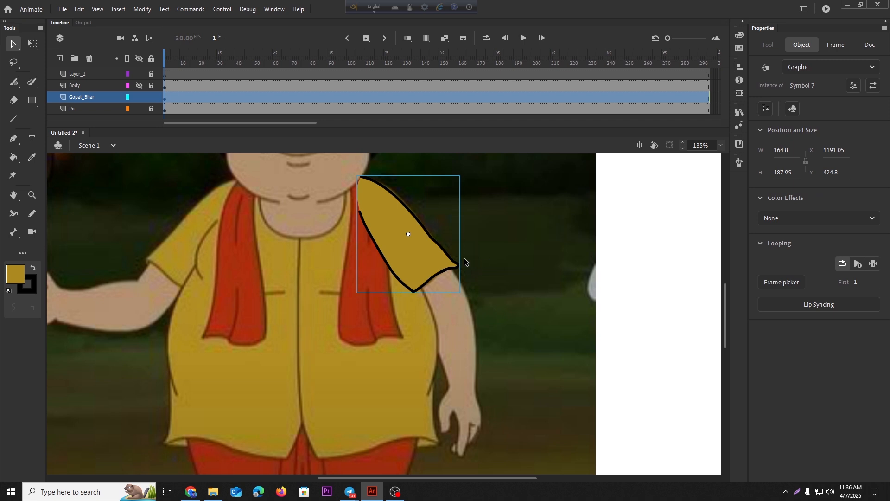
Trace the two short side edges of the upper arm below the left sleeve with the black Classic Brush
scroll(464, 257, up, 3)
key(space)
drag(459, 323, 419, 221)
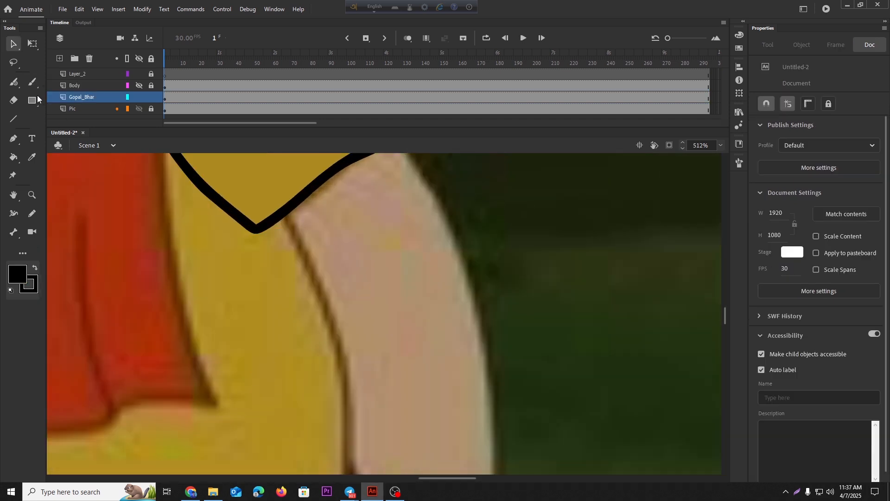
click(32, 82)
key(space)
drag(311, 290, 290, 338)
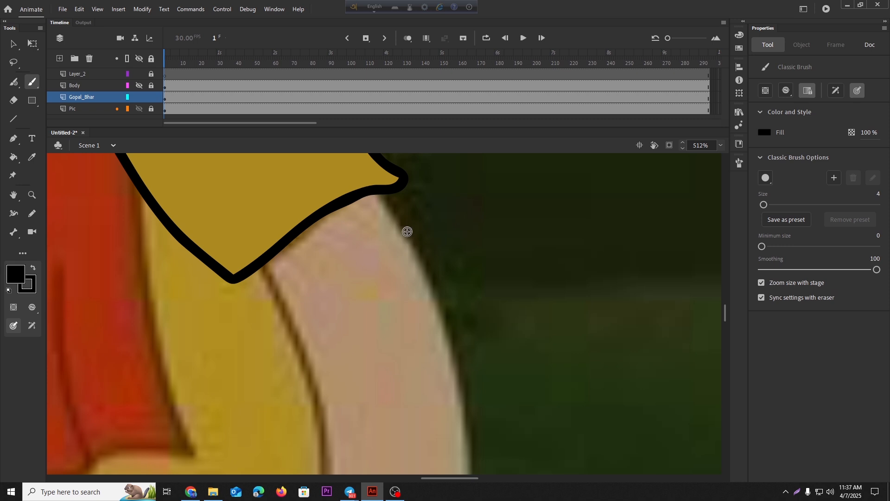
mouse_move(425, 267)
mouse_down()
mouse_move(377, 187)
mouse_move(351, 171)
mouse_move(286, 166)
mouse_move(233, 196)
mouse_move(226, 243)
mouse_move(289, 351)
mouse_up()
scroll(334, 356, down, 3)
drag(360, 366, 338, 276)
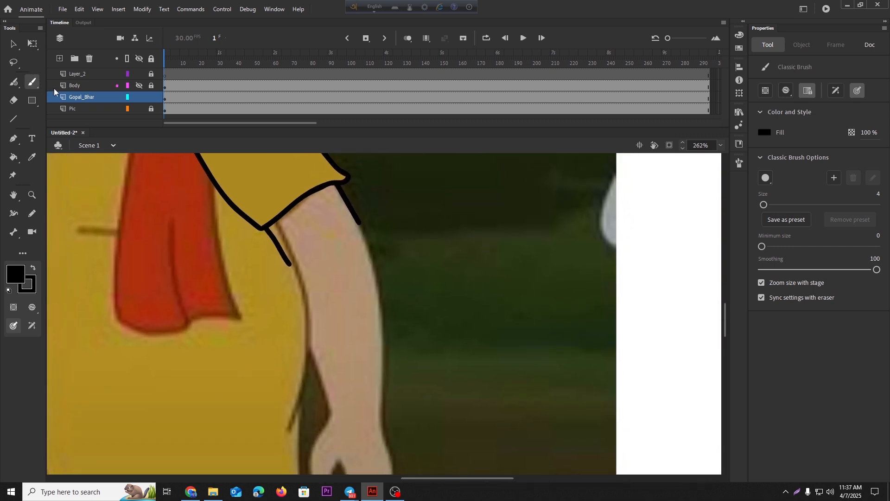
Close the lower end of the upper arm outline with a thin curved Paint Brush stroke
click(31, 83)
click(79, 96)
scroll(387, 241, up, 3)
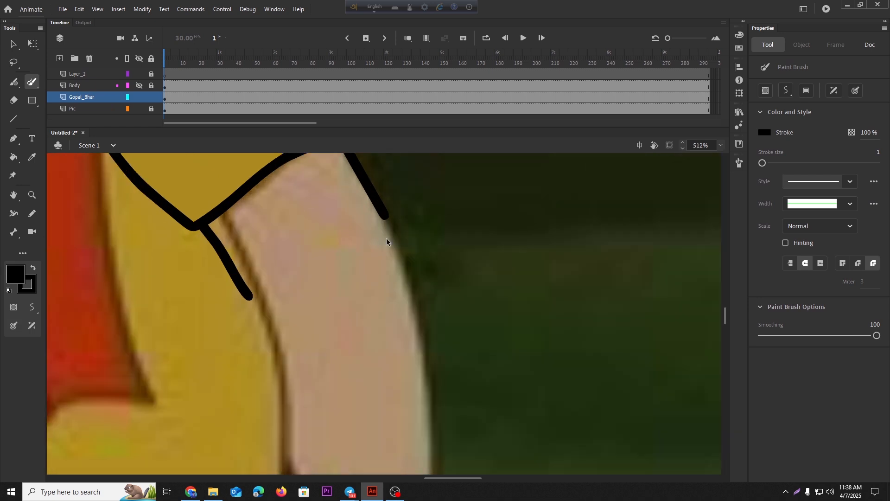
mouse_move(387, 216)
mouse_down()
mouse_move(372, 260)
mouse_move(323, 292)
mouse_move(250, 296)
mouse_up()
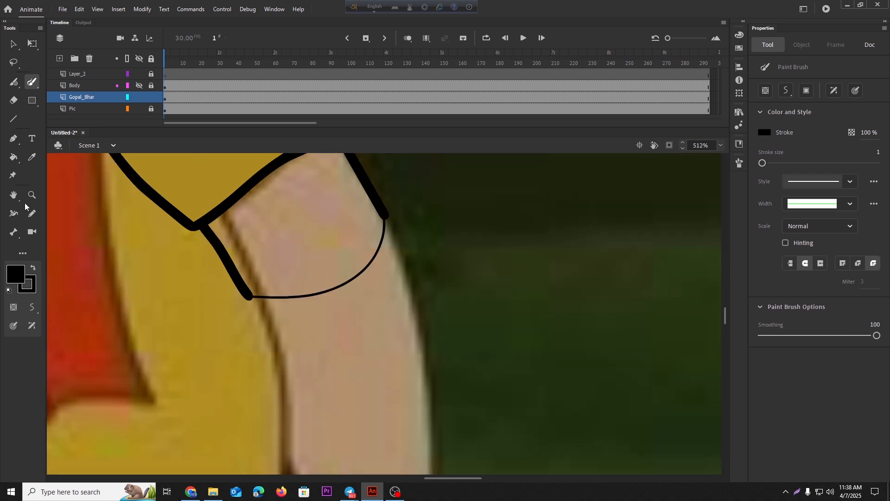
Sample the skin colour from the Body layer's artwork and fill the upper arm with it
click(32, 158)
scroll(296, 392, down, 5)
click(313, 384)
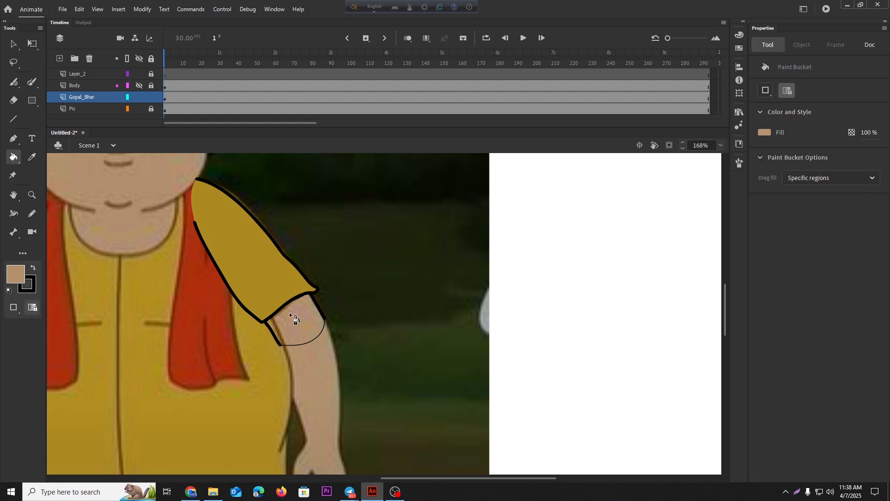
click(139, 73)
click(139, 85)
key(i)
click(148, 188)
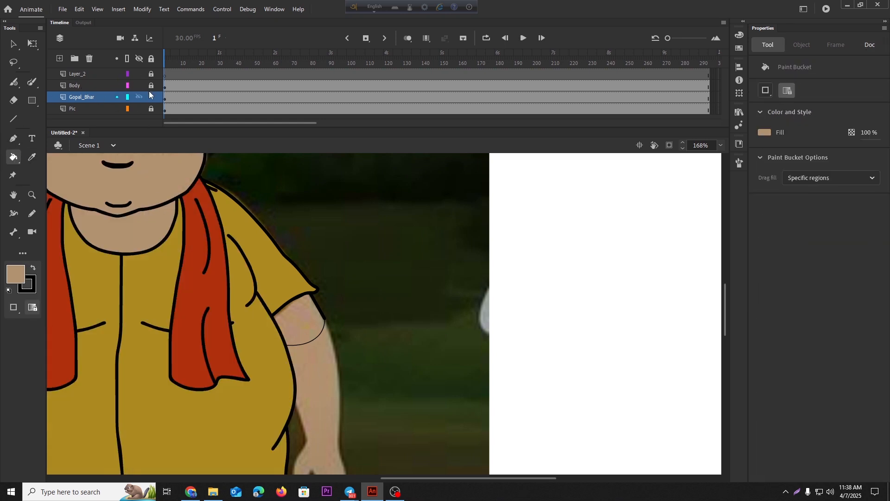
click(139, 86)
click(292, 309)
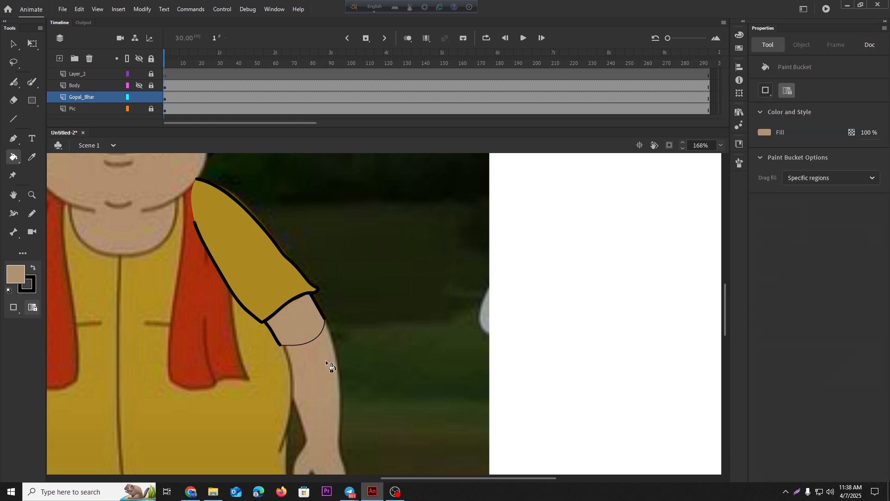
Delete the thin curved closing stroke and convert the upper arm into a Graphic symbol, keeping the default name
click(11, 44)
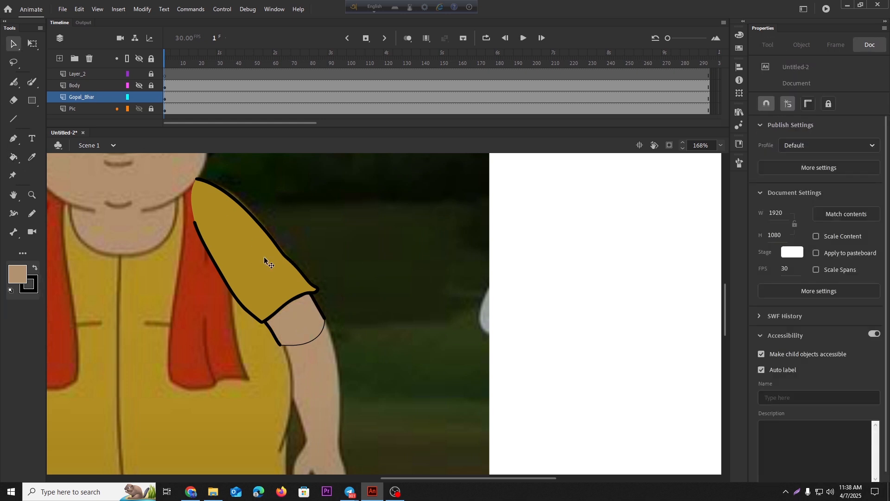
scroll(304, 339, up, 3)
click(307, 347)
key(Delete)
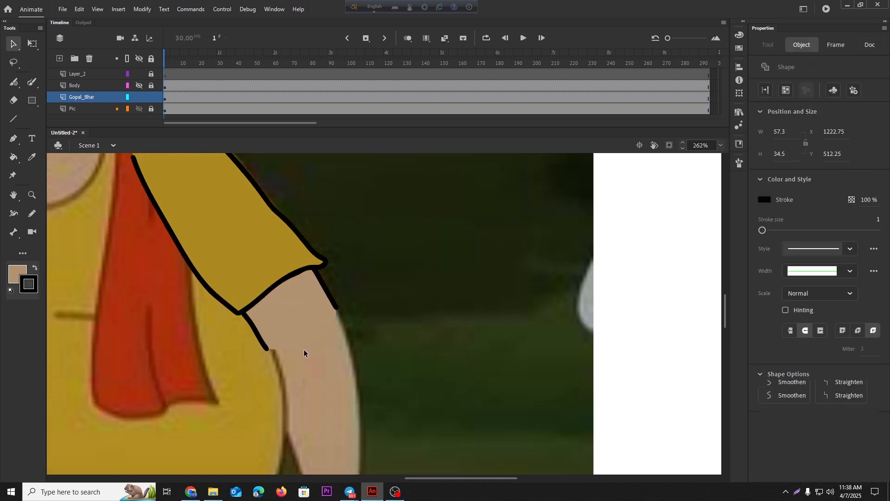
click(261, 344)
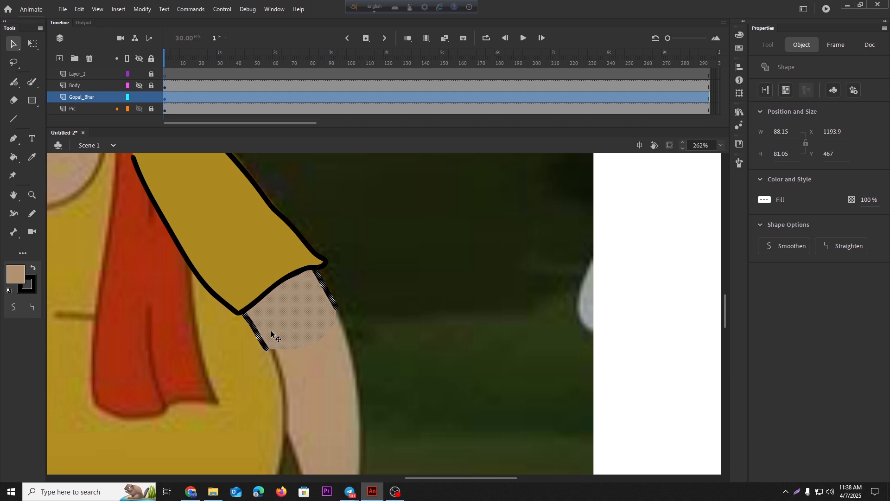
key(F8)
key(Return)
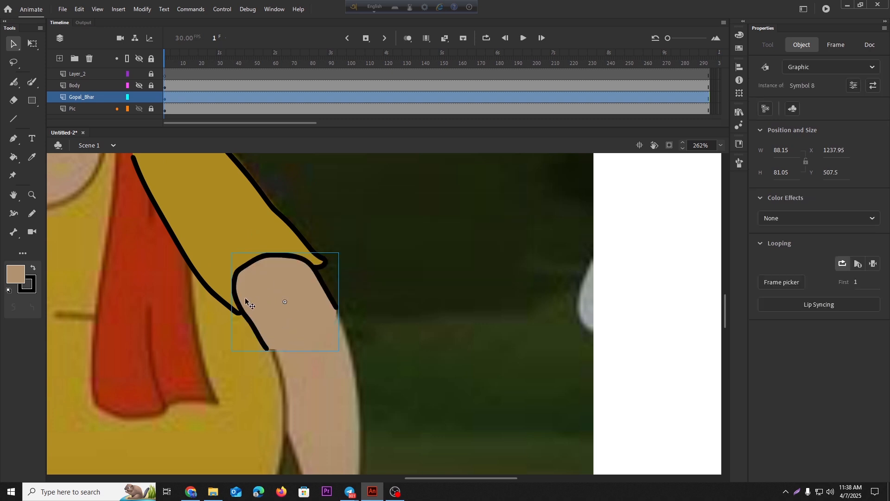
Switch to the Classic Brush and set its fill to black for tracing the forearm
click(375, 249)
scroll(325, 278, down, 3)
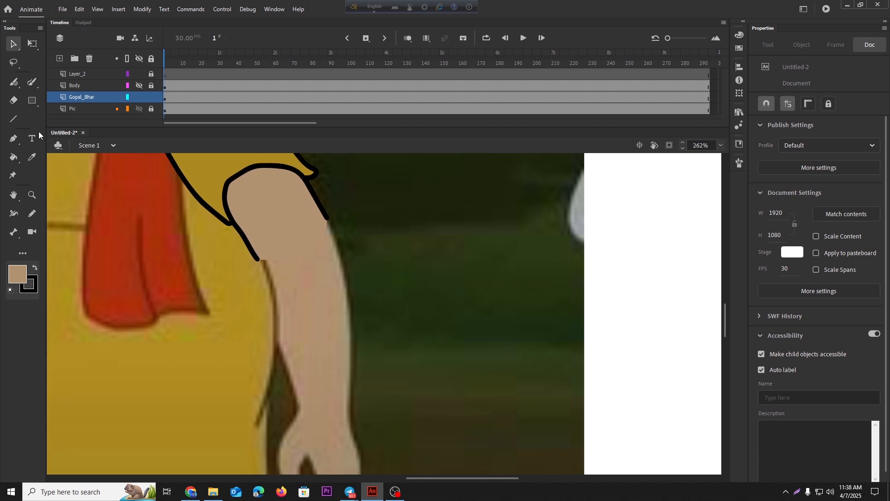
click(33, 86)
drag(32, 87, 69, 98)
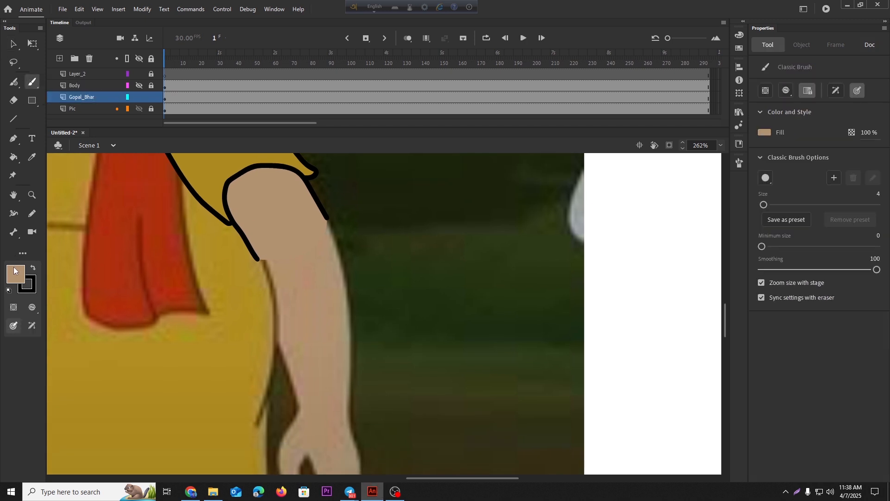
click(16, 274)
click(67, 320)
scroll(330, 317, up, 1)
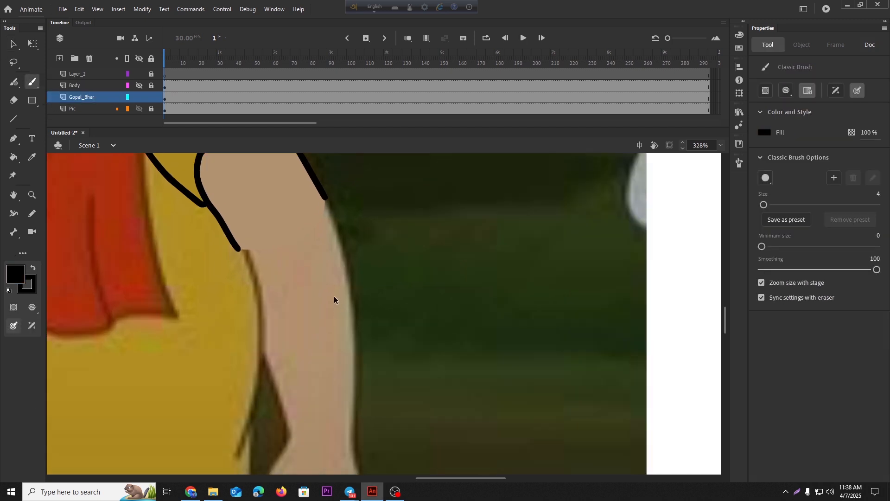
drag(325, 196, 338, 240)
mouse_move(325, 196)
mouse_down()
mouse_move(350, 290)
mouse_move(347, 436)
mouse_up()
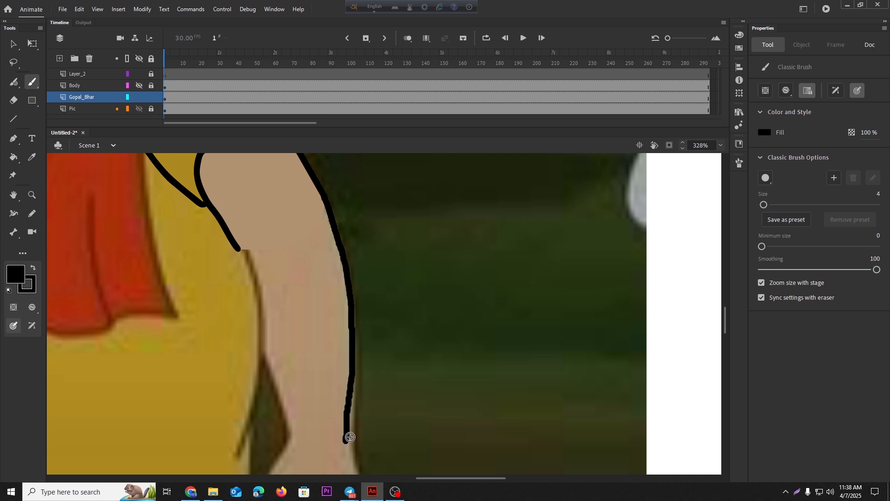
scroll(413, 336, down, 2)
scroll(391, 246, down, 1)
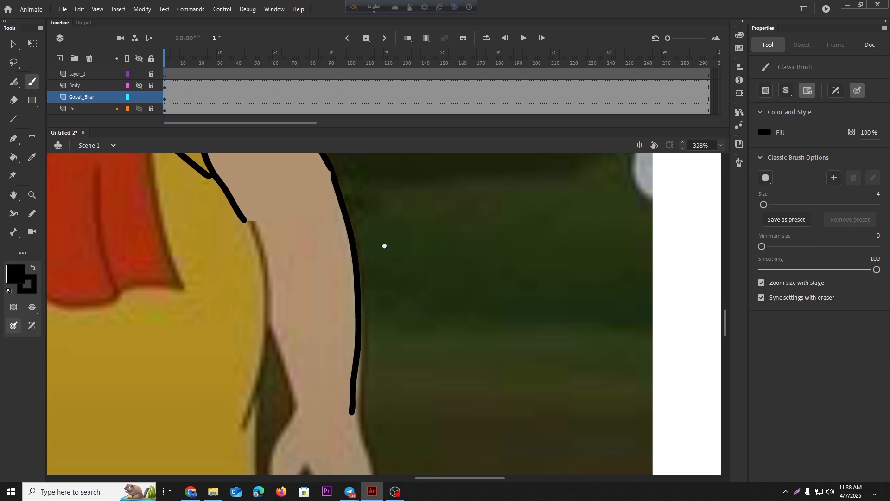
key(ctrl+z)
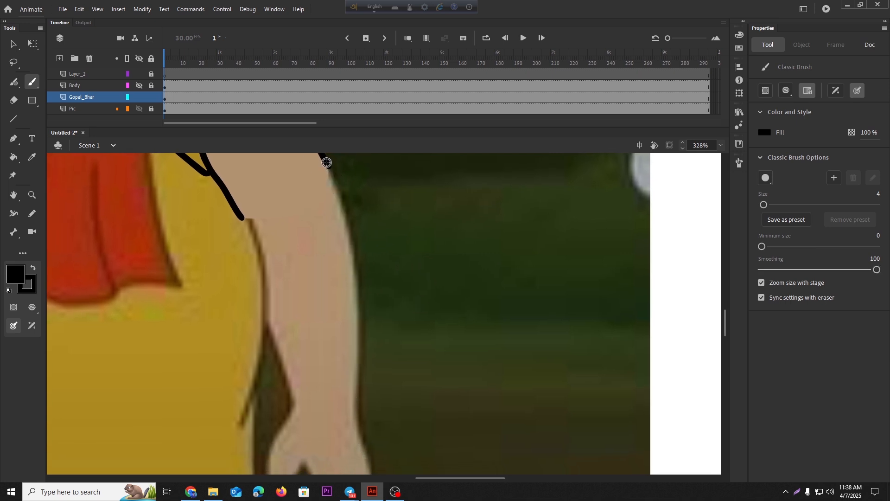
Trace the outer and inner edges of the left forearm from the upper arm down to the wrist in black
mouse_move(329, 167)
mouse_down()
mouse_move(355, 265)
mouse_move(358, 424)
mouse_up()
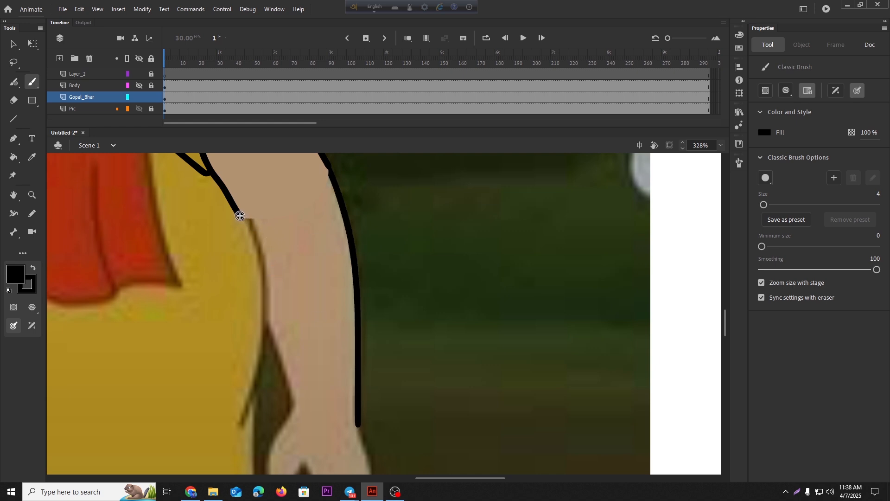
mouse_move(241, 214)
mouse_down()
mouse_move(289, 411)
mouse_move(309, 372)
mouse_move(305, 339)
mouse_up()
scroll(315, 417, down, 3)
Draw a thin Paint Brush curve across the wrist, joining the forearm's two black outlines
scroll(303, 339, up, 6)
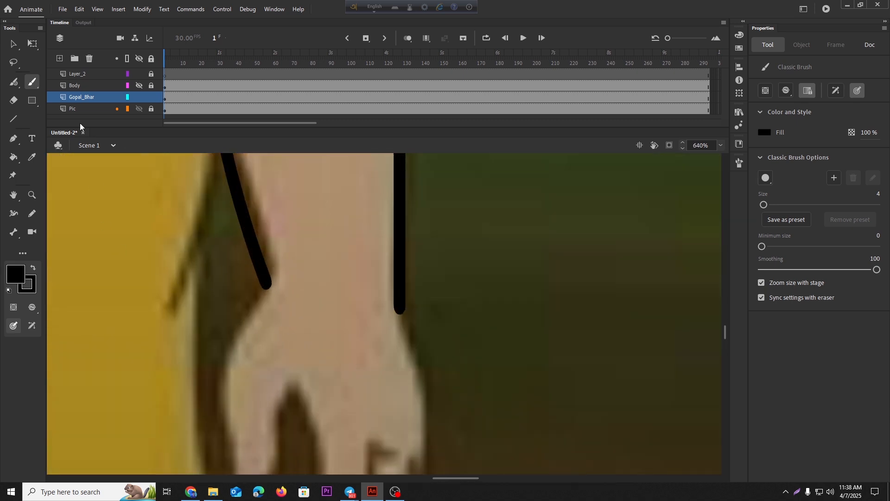
click(35, 84)
click(70, 98)
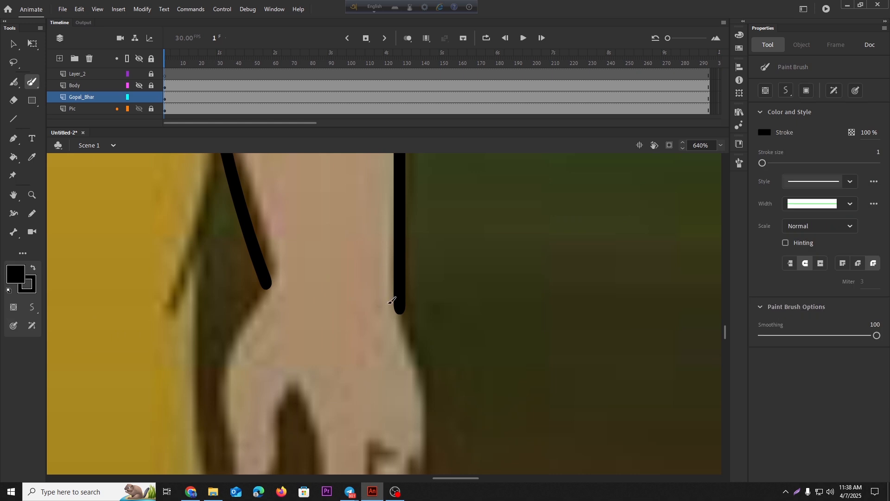
mouse_move(400, 310)
mouse_down()
mouse_move(338, 321)
mouse_move(268, 286)
mouse_up()
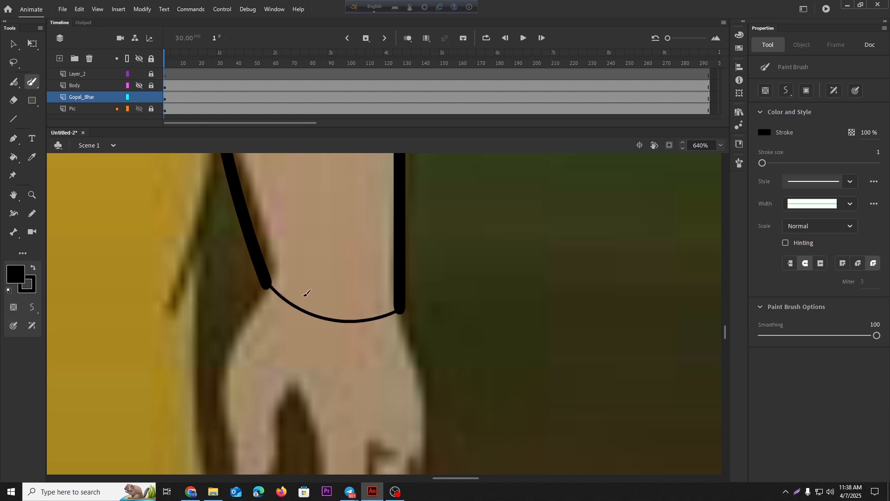
Sample the arm's skin colour as the fill colour
click(31, 156)
scroll(272, 294, down, 6)
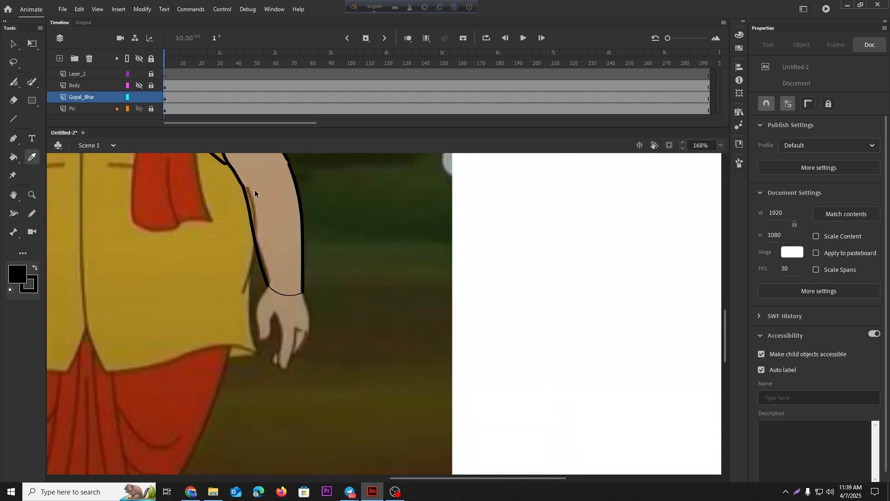
click(281, 236)
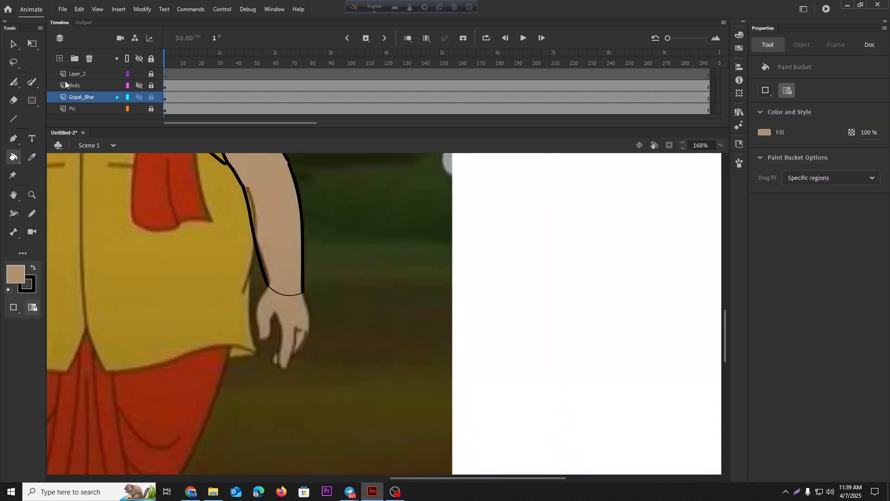
Cut the upper arm symbol from the stage to expose the forearm's open elbow end
click(12, 43)
click(259, 173)
key(Delete)
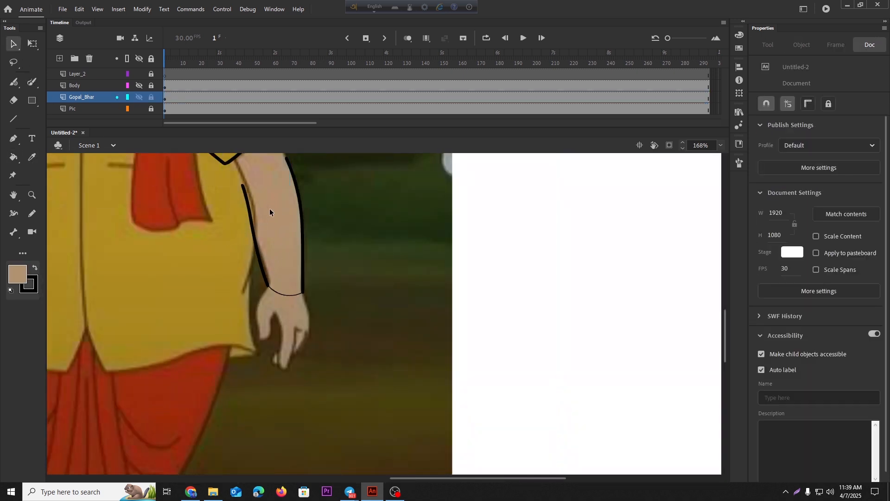
drag(269, 207, 290, 281)
Close the forearm's elbow end with a thin arched Paint Brush stroke, undoing and redrawing the first attempt
click(35, 85)
scroll(308, 261, up, 5)
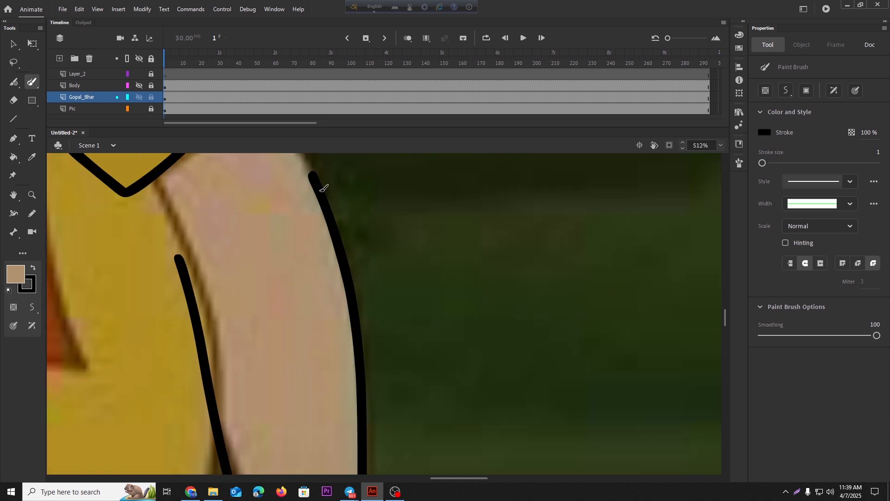
mouse_move(311, 179)
mouse_down()
mouse_move(268, 189)
mouse_move(203, 239)
mouse_up()
key(ctrl+z)
mouse_move(311, 176)
mouse_down()
mouse_move(284, 173)
mouse_move(228, 198)
mouse_move(178, 253)
mouse_up()
Fill the closed forearm with the sampled skin colour and paste the upper arm back in place
click(13, 156)
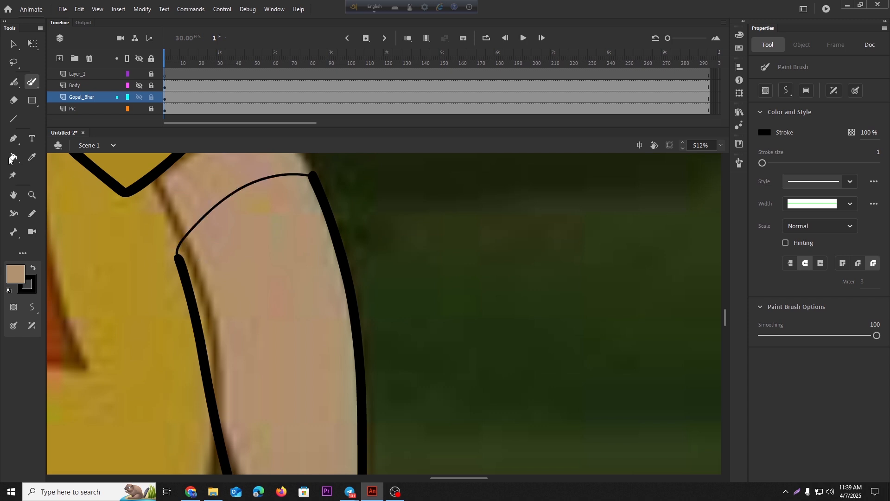
click(229, 283)
right_click(389, 199)
click(420, 235)
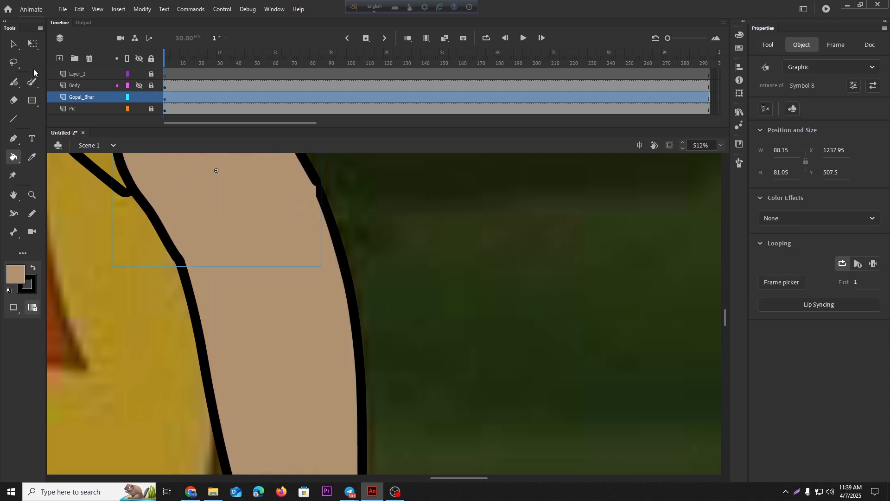
Cut the upper arm again and delete the thin closing strokes at the forearm's elbow and wrist
key(v)
key(Delete)
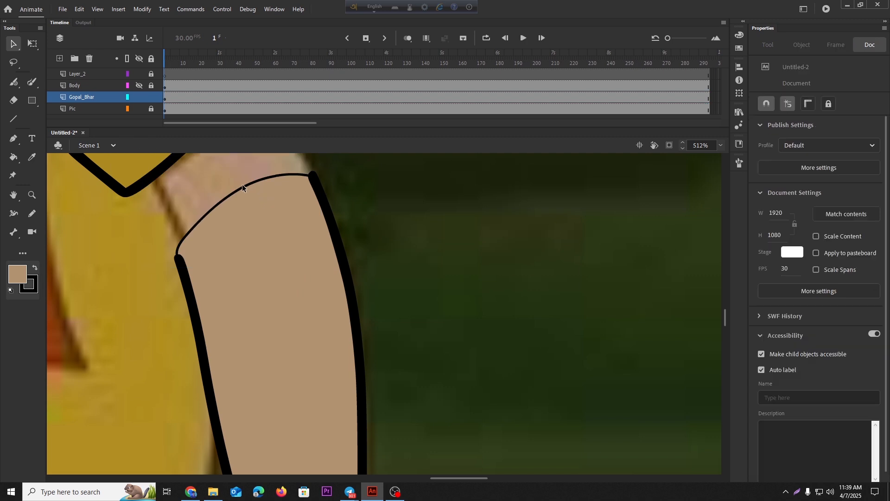
click(242, 187)
key(Delete)
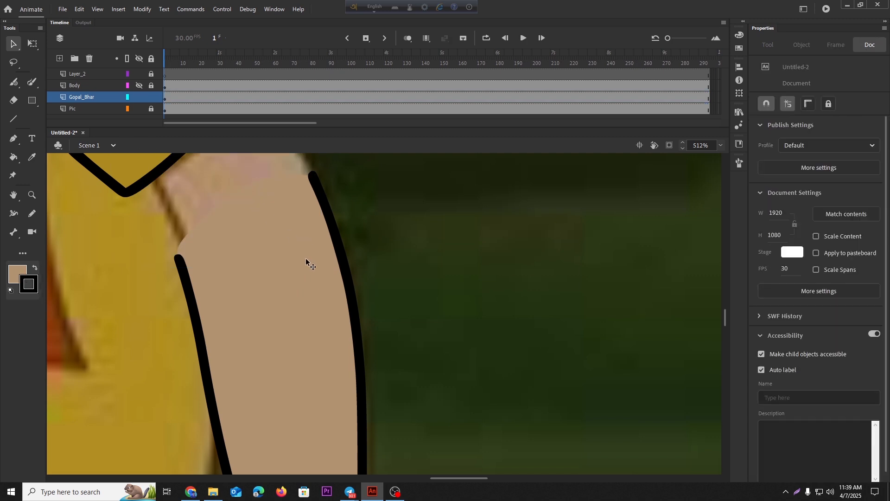
scroll(307, 261, down, 5)
click(302, 395)
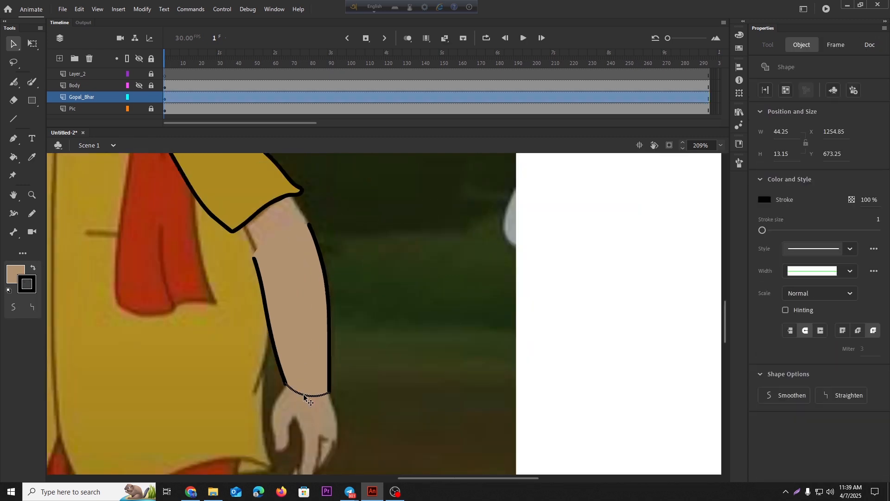
key(Delete)
Paste the upper arm in place over the forearm's elbow end
right_click(366, 304)
click(388, 330)
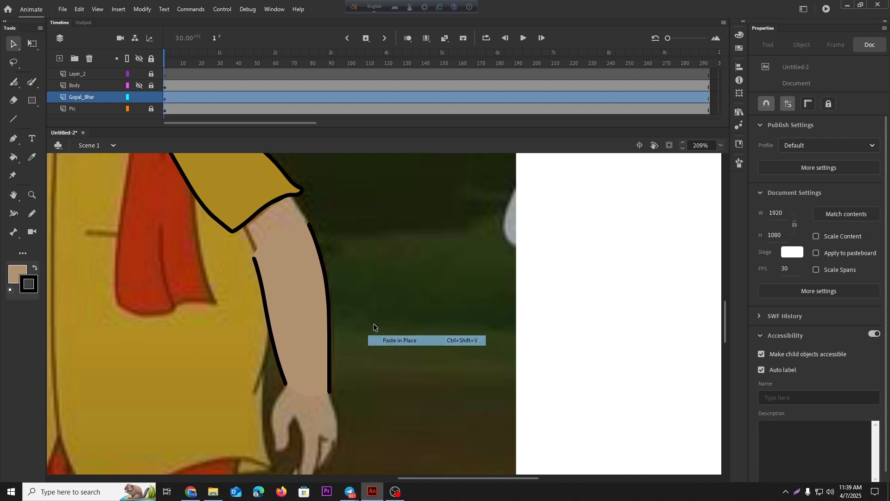
click(375, 261)
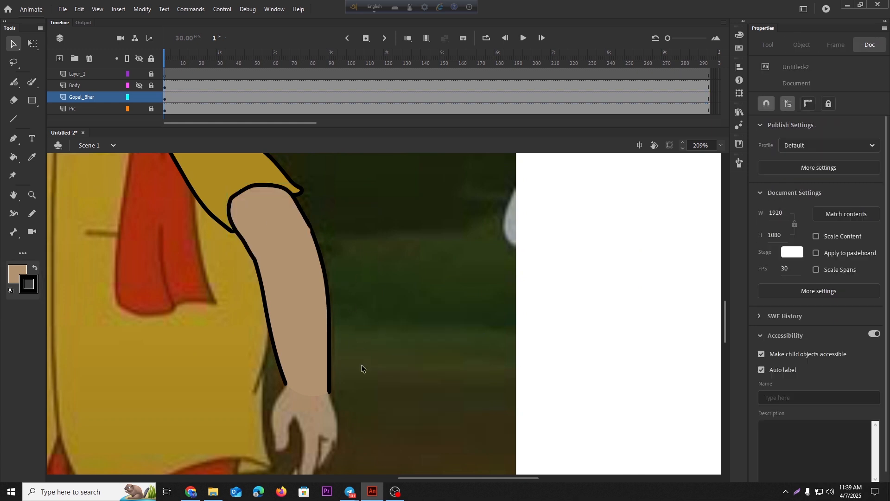
Switch to the Classic Brush and set its fill to black for tracing the hand
scroll(362, 369, down, 2)
scroll(304, 355, up, 5)
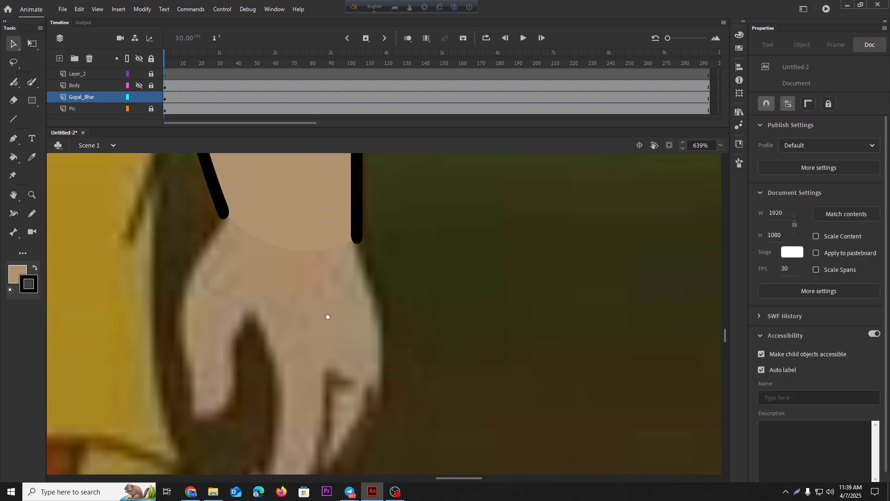
click(32, 83)
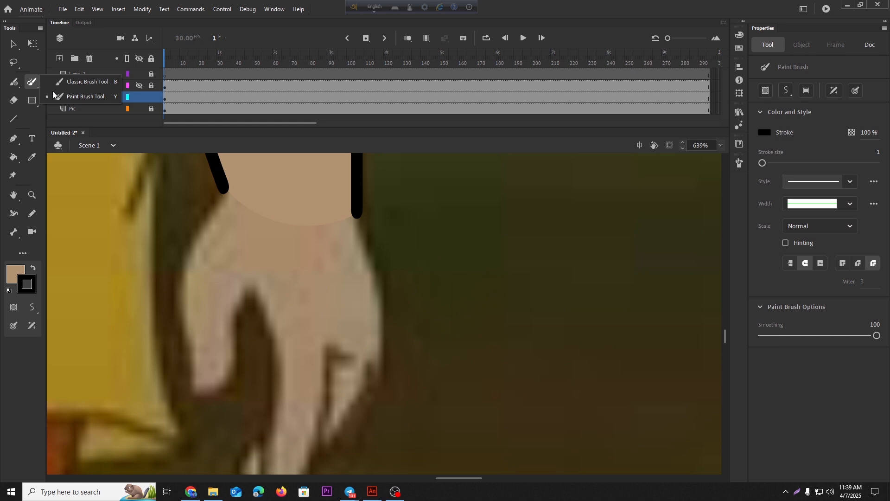
click(56, 83)
click(15, 273)
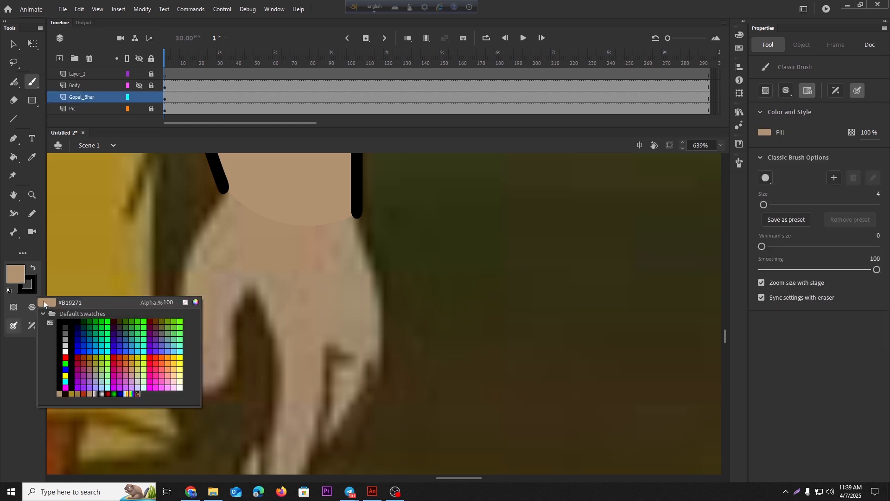
click(65, 321)
Select the forearm's skin fill and both outlines and convert them into a Graphic symbol, keeping the default name
click(11, 46)
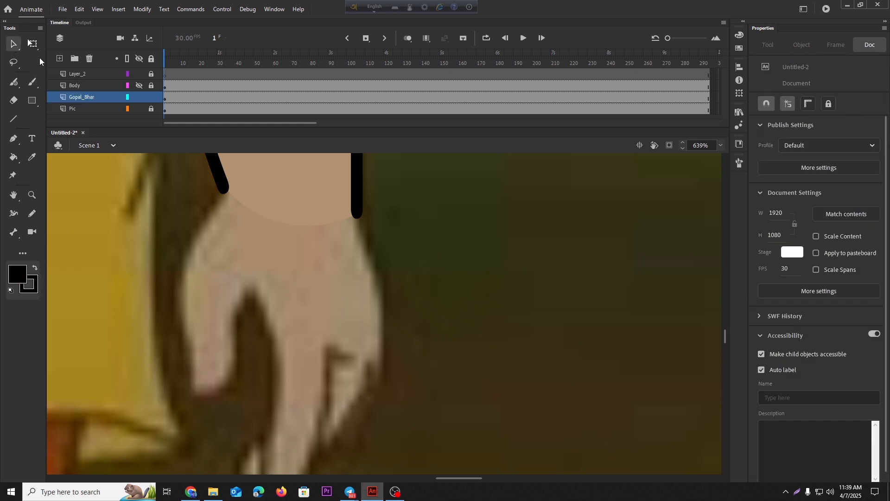
click(357, 200)
shift+click(304, 197)
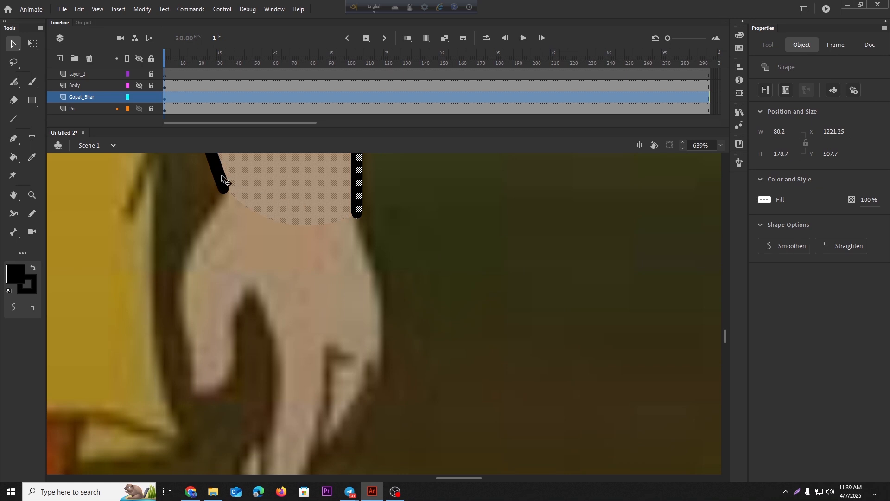
shift+click(222, 176)
key(F8)
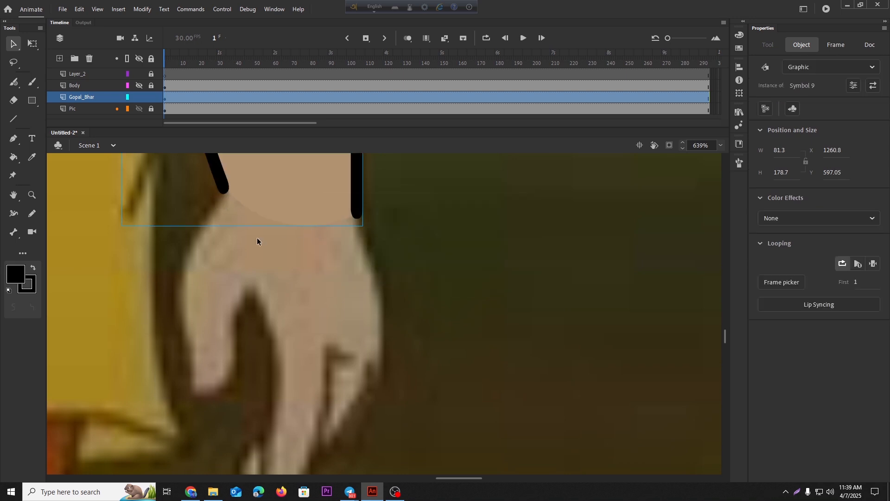
Trace the outer edge of the hand in black from the wrist down to the curled fingers
key(b)
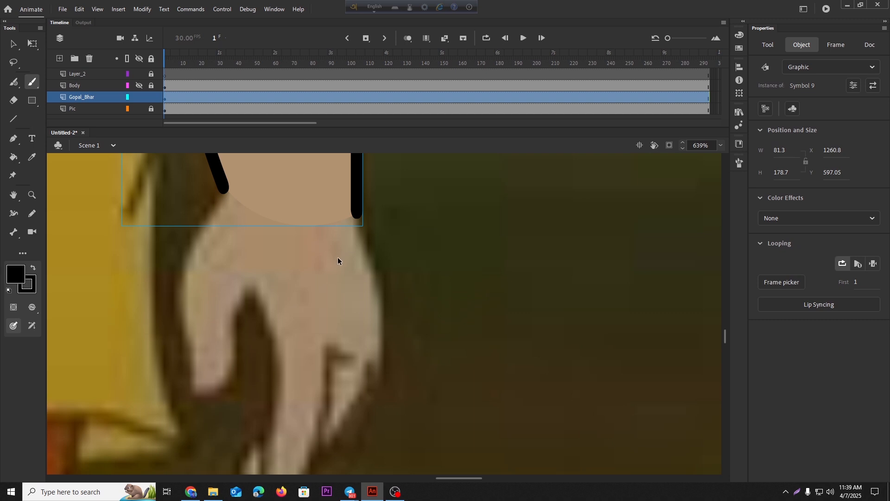
scroll(371, 271, down, 1)
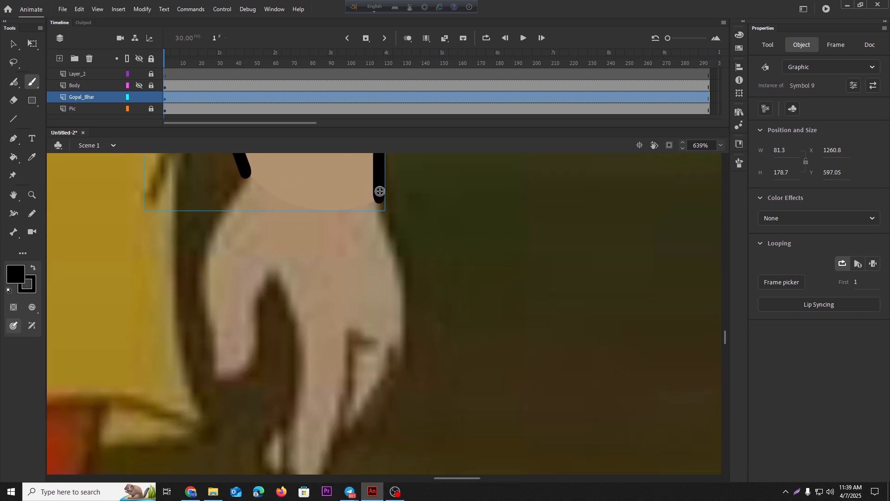
mouse_move(380, 191)
mouse_down()
mouse_move(403, 278)
mouse_move(406, 336)
mouse_move(400, 396)
mouse_move(367, 444)
mouse_up()
scroll(380, 427, down, 1)
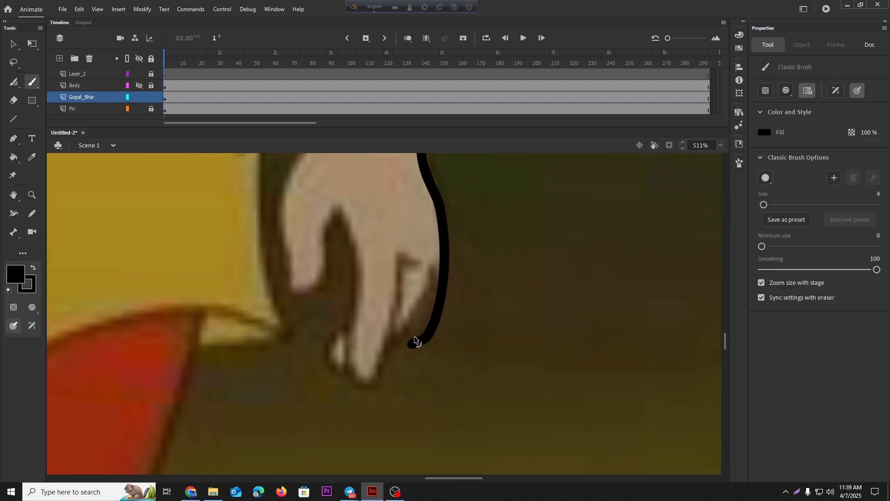
Trace the curled fingers, the extended finger and the thumb in black
scroll(415, 341, up, 2)
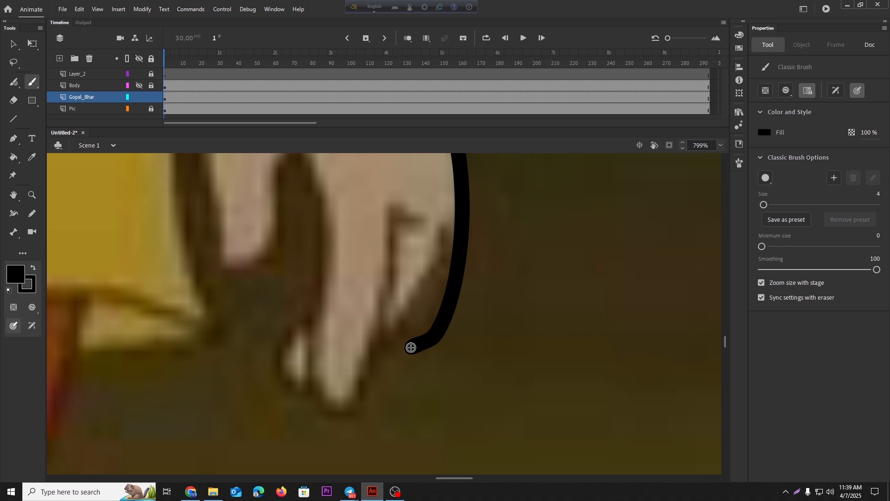
mouse_move(411, 347)
mouse_down()
mouse_move(434, 268)
mouse_move(439, 233)
mouse_move(393, 212)
mouse_move(378, 344)
mouse_move(358, 403)
mouse_move(332, 407)
mouse_move(314, 381)
mouse_move(334, 232)
mouse_move(318, 178)
mouse_move(329, 219)
mouse_move(316, 193)
mouse_move(300, 200)
mouse_move(288, 290)
mouse_move(280, 306)
mouse_move(251, 315)
mouse_move(238, 304)
mouse_move(222, 181)
mouse_up()
scroll(296, 342, down, 3)
scroll(268, 288, up, 3)
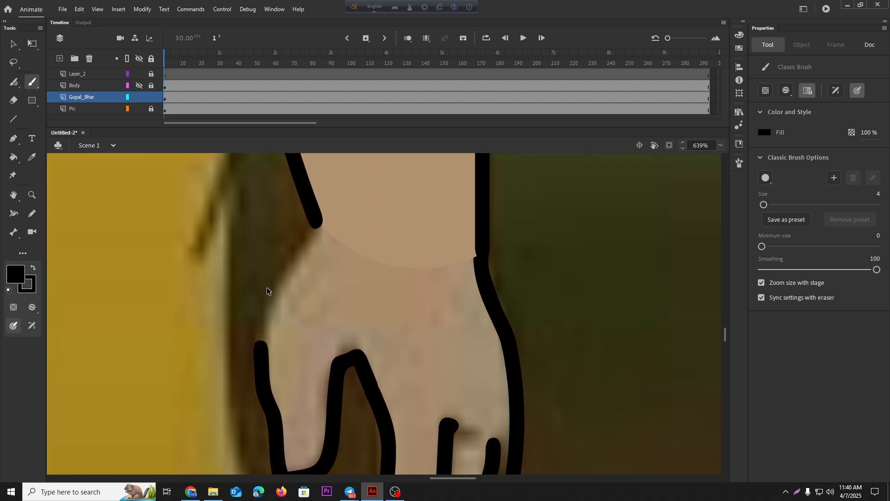
Trace the thumb-side edge of the hand in black between the wrist and the thumb outline
mouse_move(314, 218)
mouse_down()
mouse_move(310, 248)
mouse_move(265, 308)
mouse_move(260, 351)
mouse_up()
scroll(279, 352, down, 5)
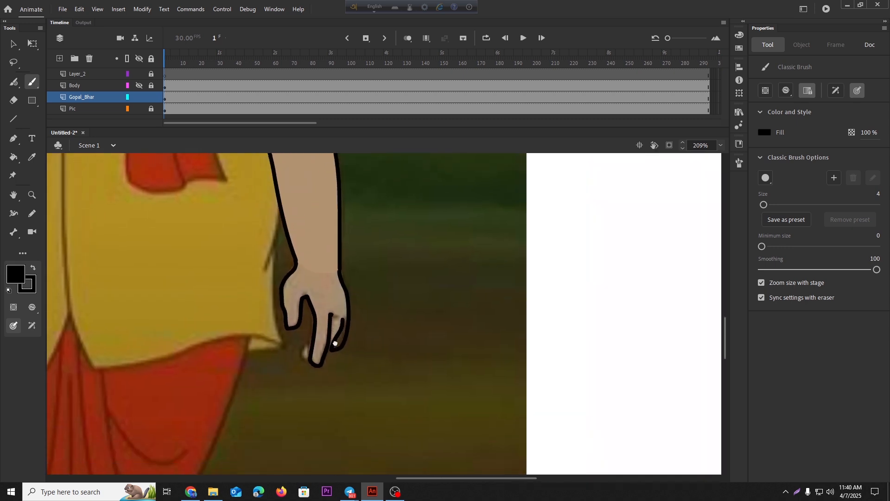
scroll(327, 332, up, 4)
scroll(356, 302, up, 3)
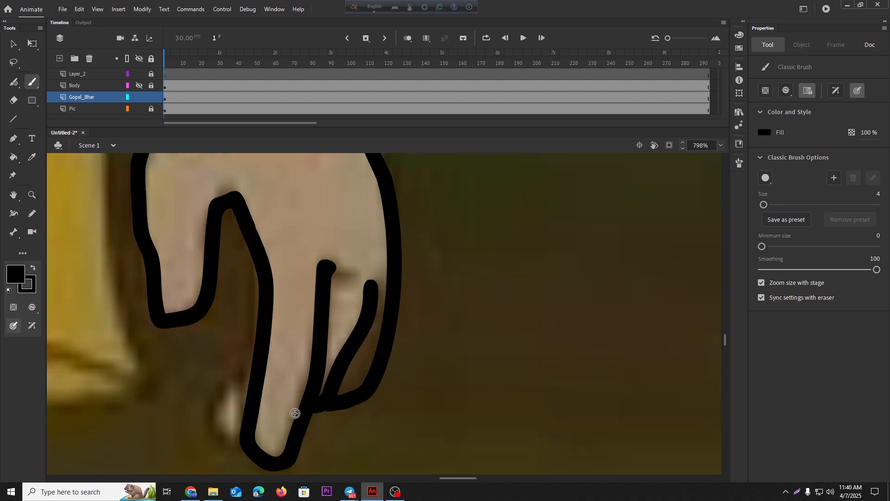
scroll(302, 415, down, 5)
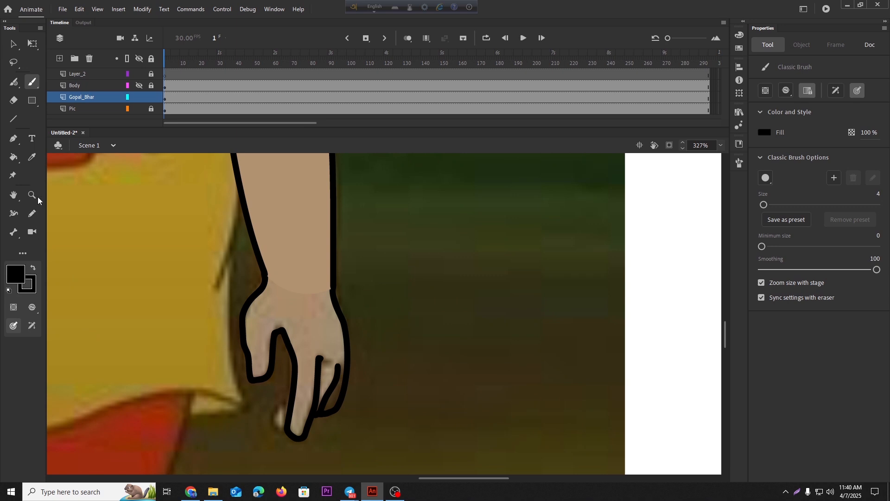
Cut the forearm symbol from the stage to expose the hand's open wrist end
click(31, 157)
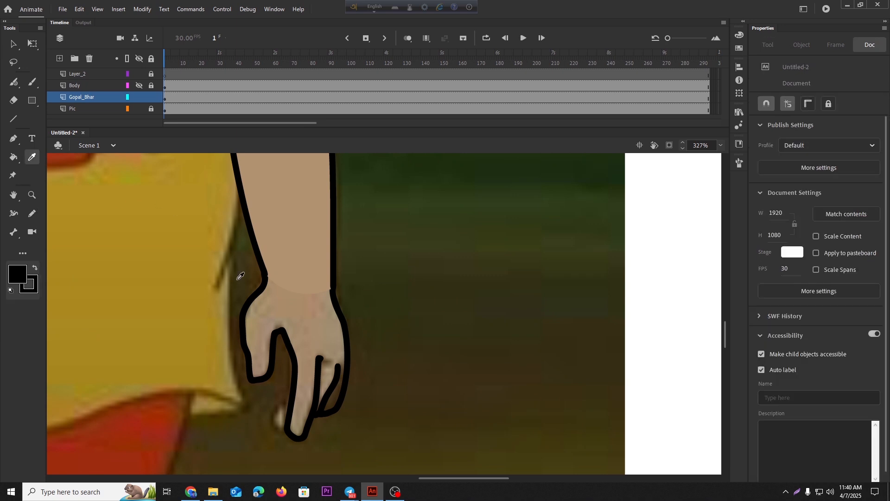
click(13, 44)
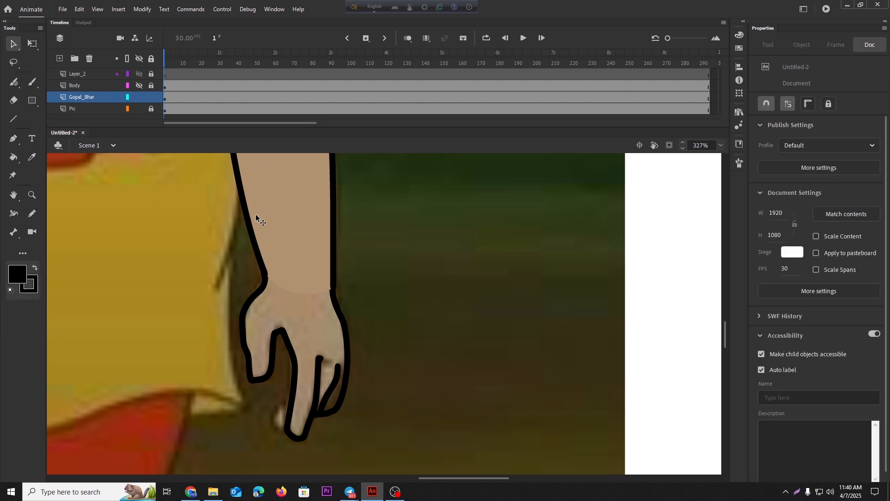
click(277, 221)
key(Delete)
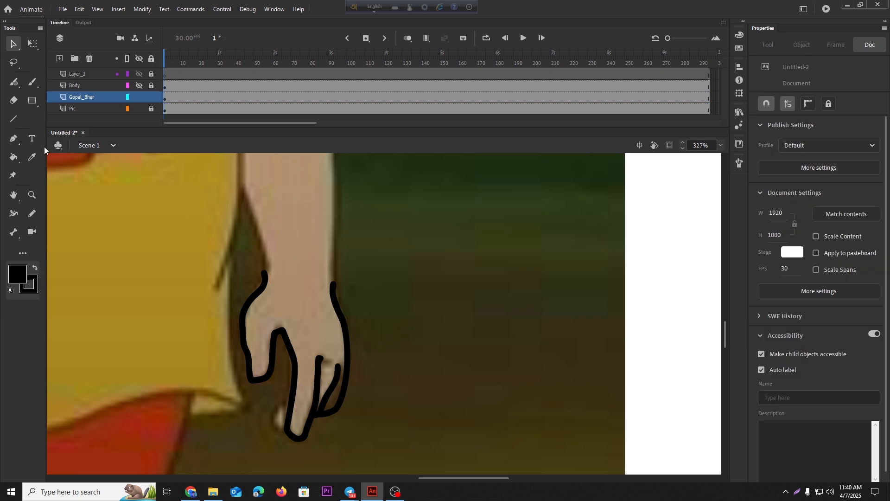
Close the hand at the wrist with a thin arched Paint Brush stroke and paste the forearm back in place
click(27, 88)
click(74, 96)
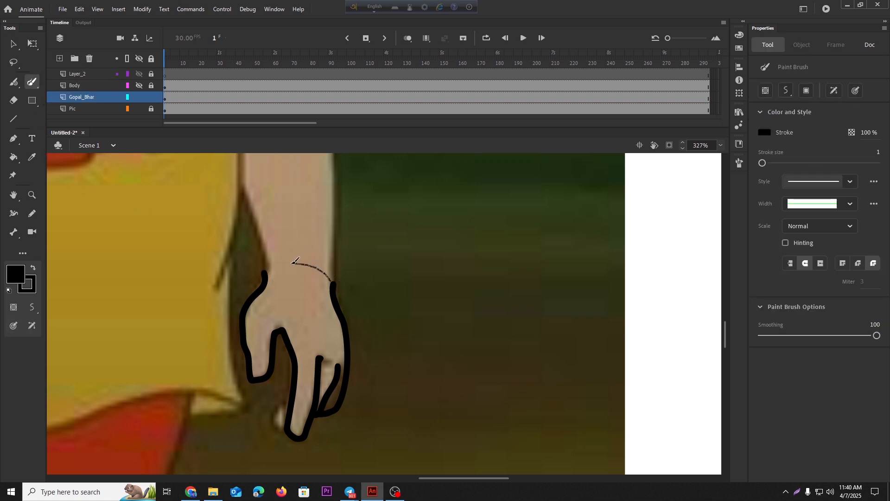
drag(268, 269, 267, 271)
right_click(269, 191)
click(297, 237)
Sample the forearm's skin colour and fill the hand with it
click(32, 157)
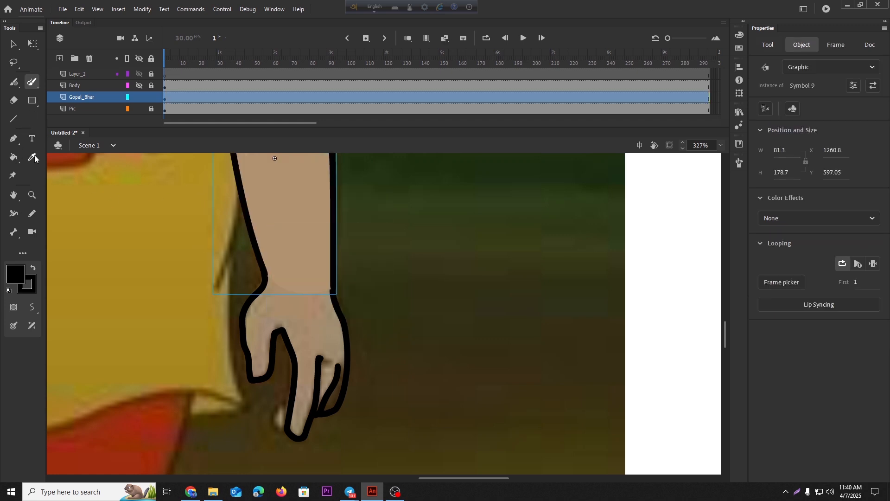
click(280, 210)
click(302, 318)
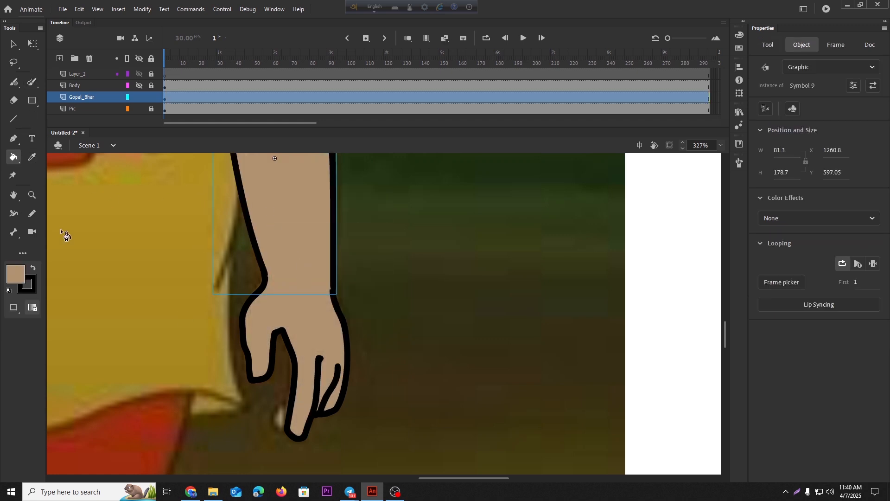
Convert the traced hand, with its outline and fill, to a graphic symbol
click(14, 46)
click(293, 388)
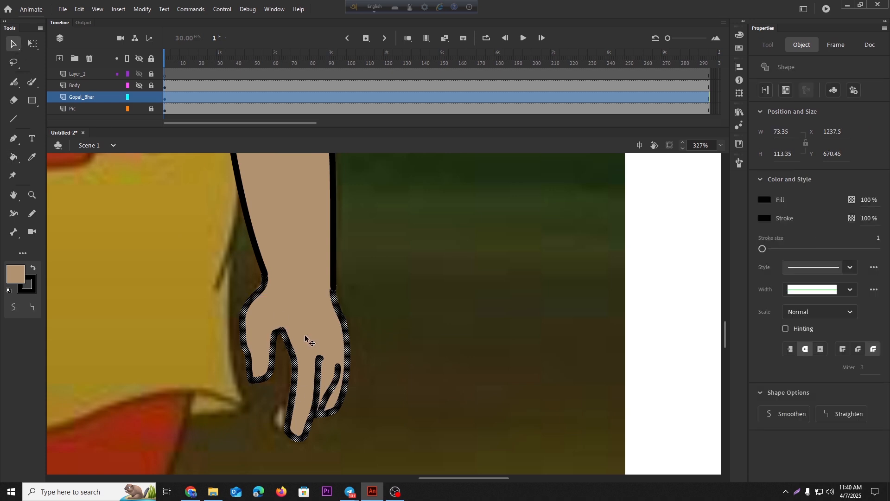
key(F8)
key(Return)
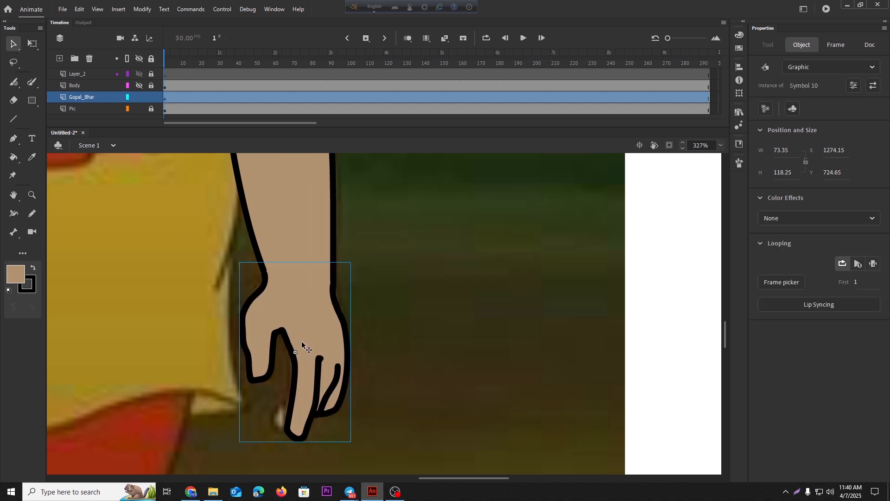
scroll(310, 329, down, 5)
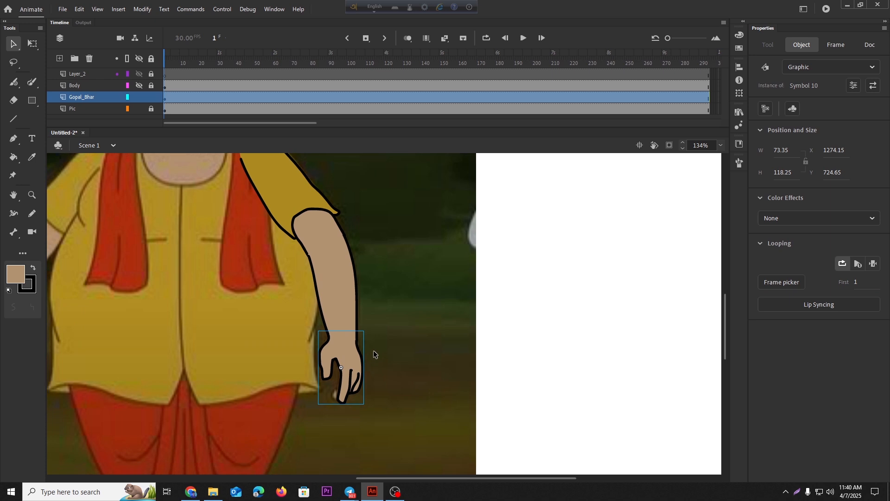
Bring the sleeve symbol forward so it overlaps the top of the upper arm
scroll(305, 239, up, 2)
right_click(284, 238)
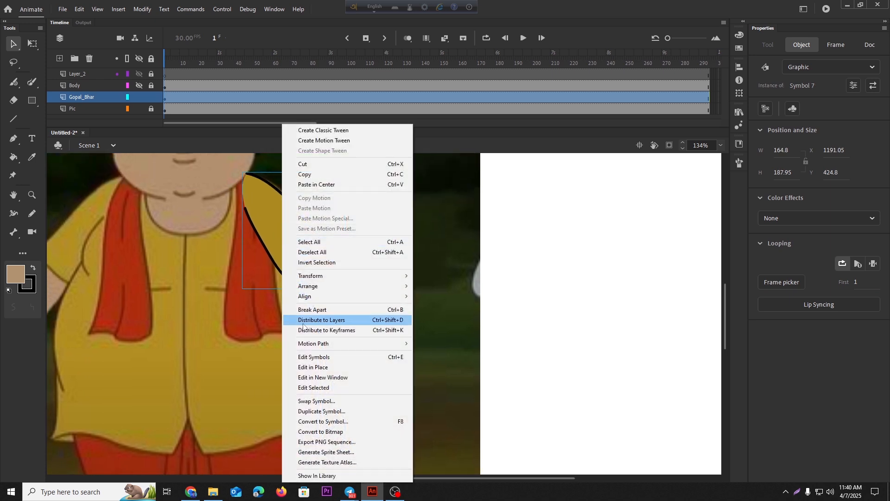
mouse_move(337, 289)
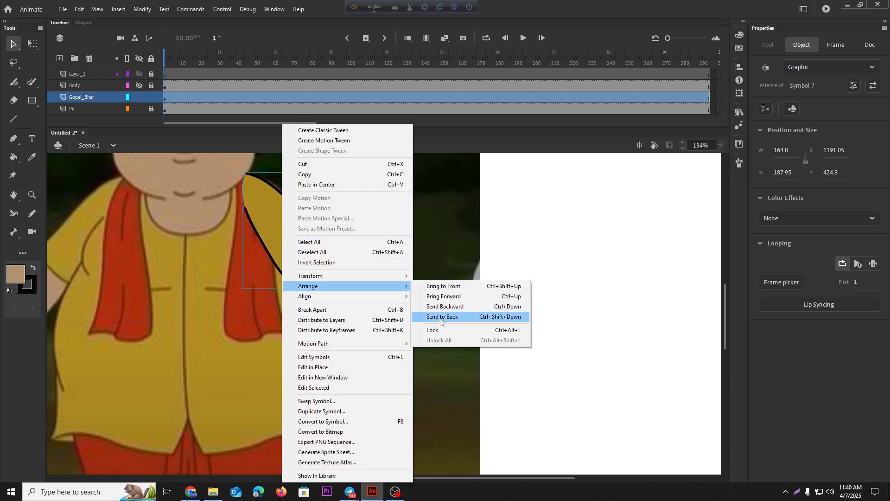
click(441, 297)
click(419, 292)
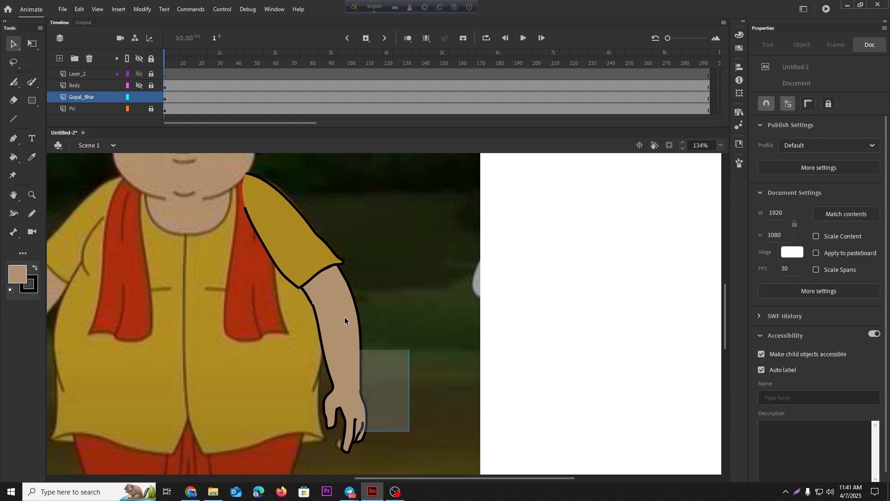
Duplicate all the arm parts, from sleeve to hand, and place the copy on the torch side of the body
key(ctrl+a)
scroll(392, 299, down, 3)
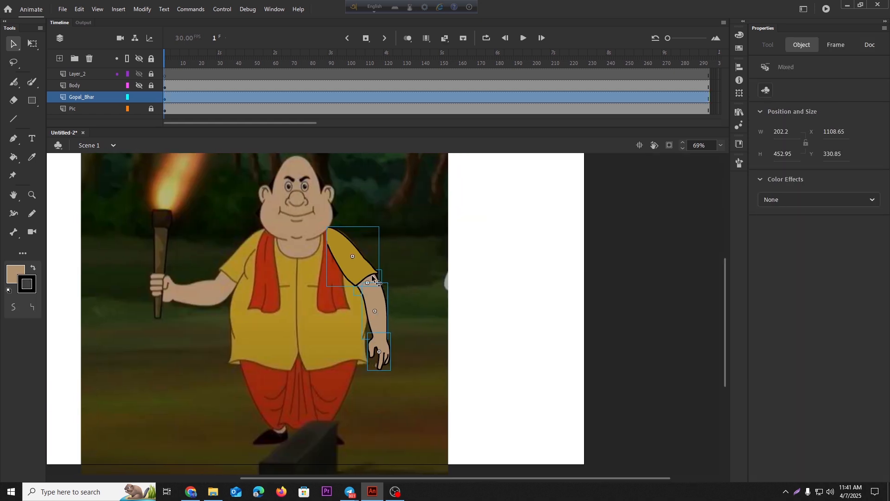
drag(373, 278, 233, 291)
Flip the copied arm horizontally and fit its sleeve onto the torch-side shoulder
right_click(226, 290)
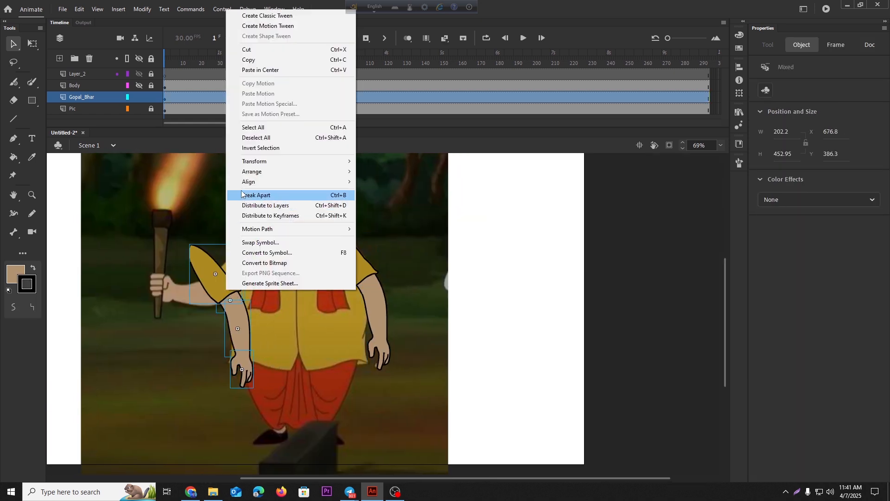
mouse_move(259, 161)
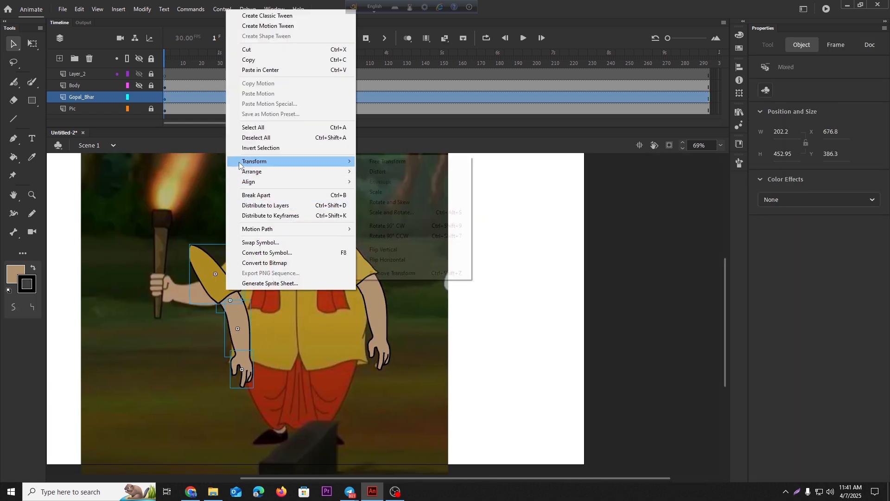
click(367, 260)
scroll(257, 266, up, 3)
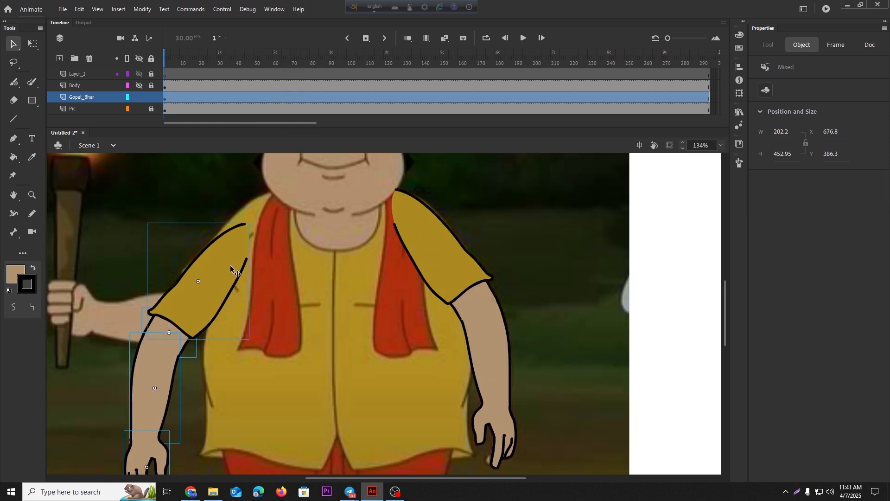
drag(231, 268, 257, 235)
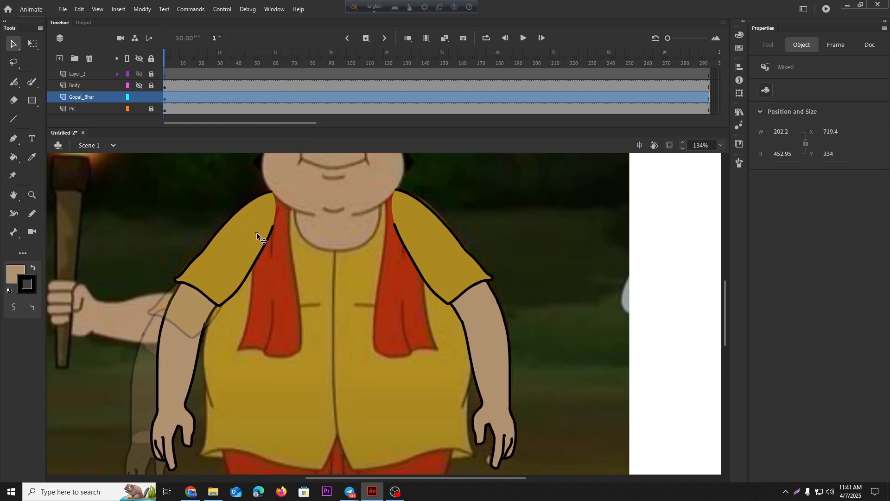
scroll(239, 258, down, 3)
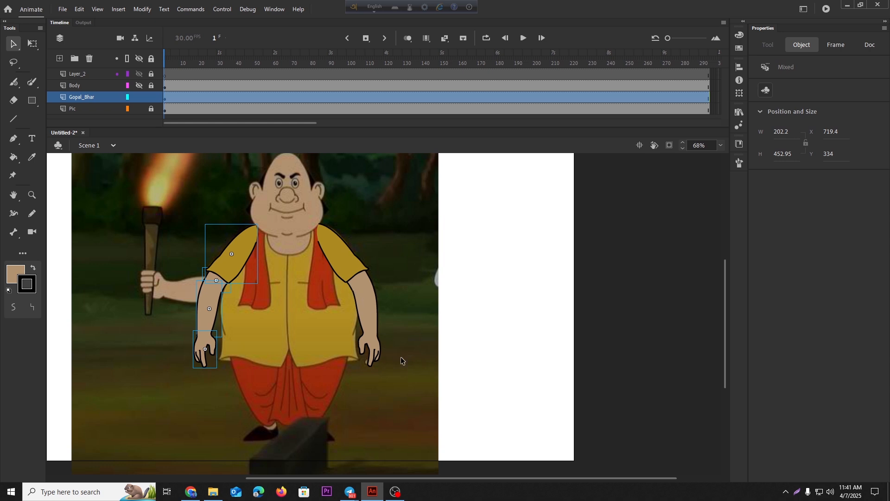
Convert each complete arm, including sleeve, forearm and hand, to its own graphic symbol
drag(240, 266, 352, 265)
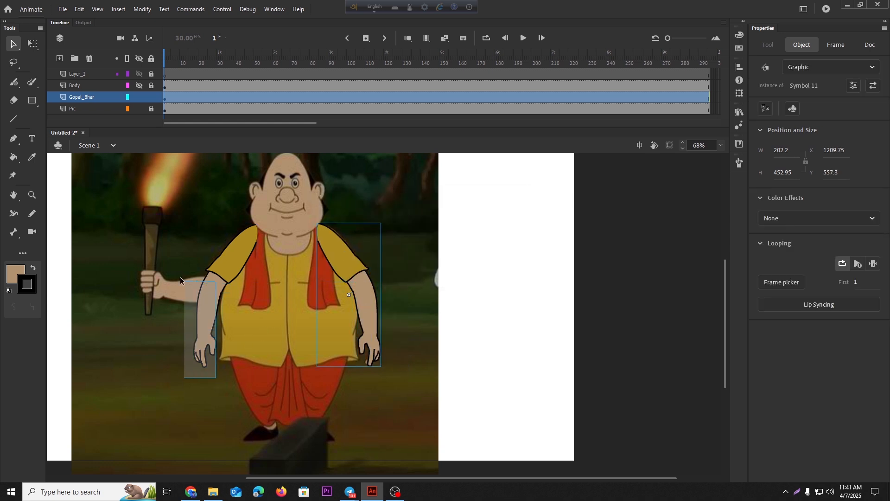
key(ctrl+z)
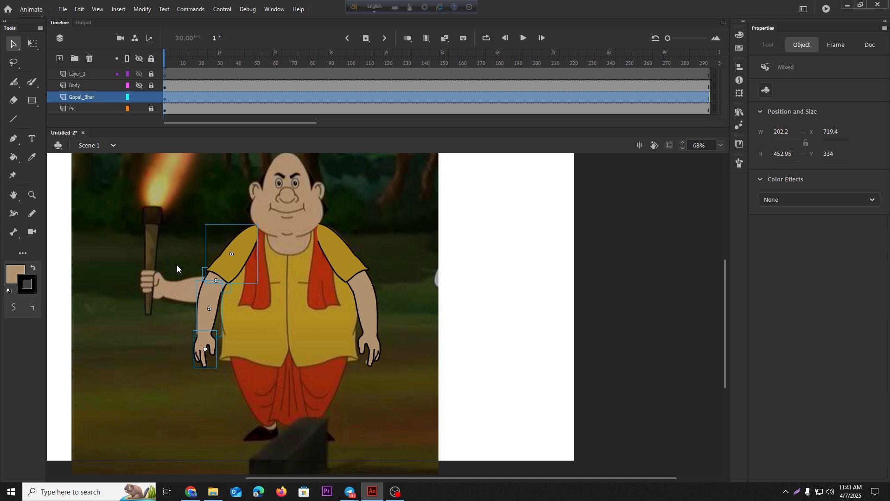
key(F8)
key(Return)
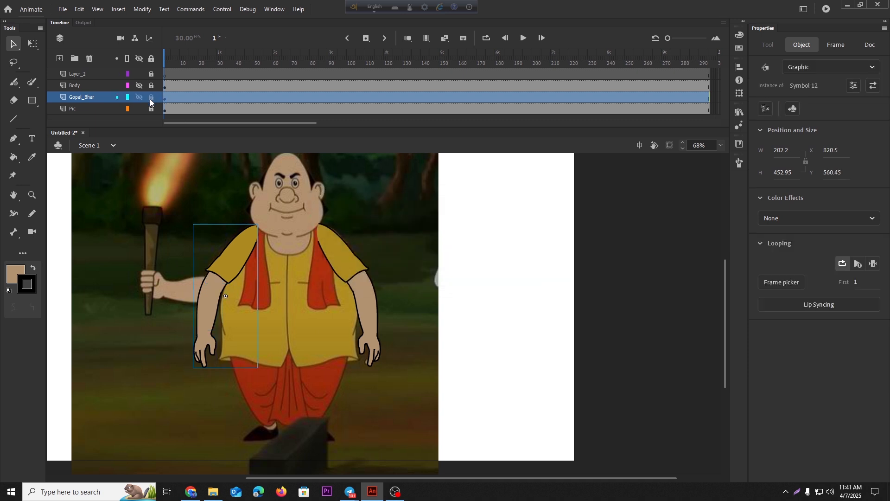
Show the Layer_2 and Body layers again, keeping the Gopal_Bhar layer unlocked for editing
click(149, 98)
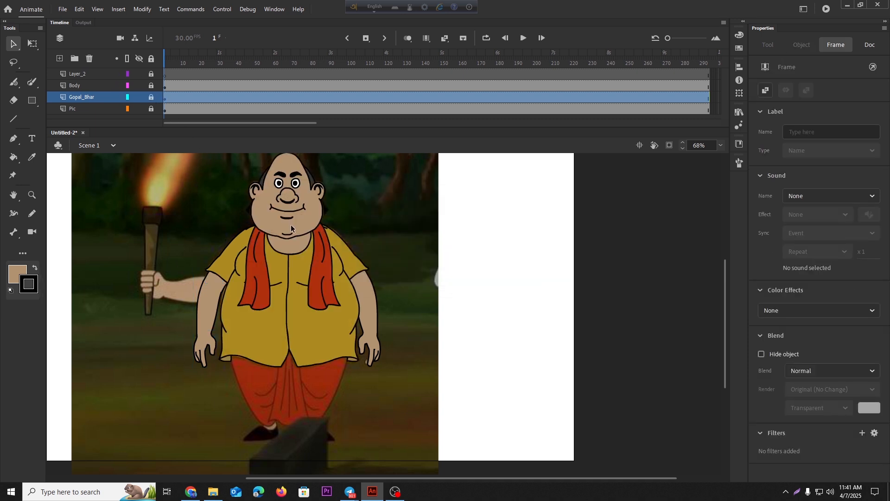
click(151, 100)
click(492, 313)
scroll(338, 253, up, 3)
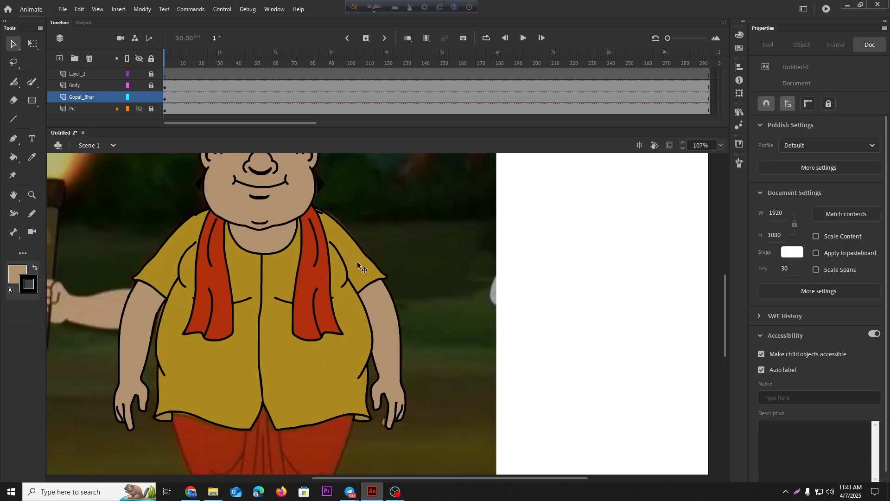
scroll(325, 227, up, 3)
scroll(338, 229, down, 2)
scroll(316, 254, up, 1)
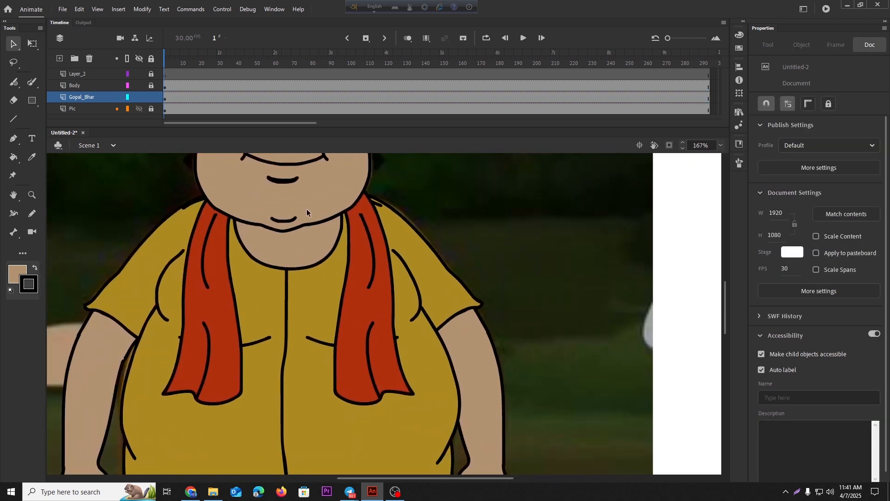
Cut both complete arm symbols from the Gopal_Bhar layer
click(434, 316)
shift+click(138, 287)
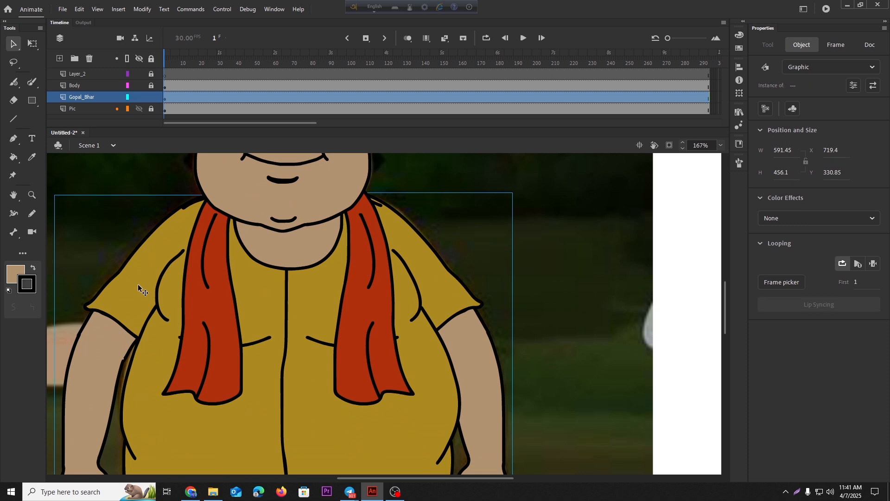
key(ctrl+x)
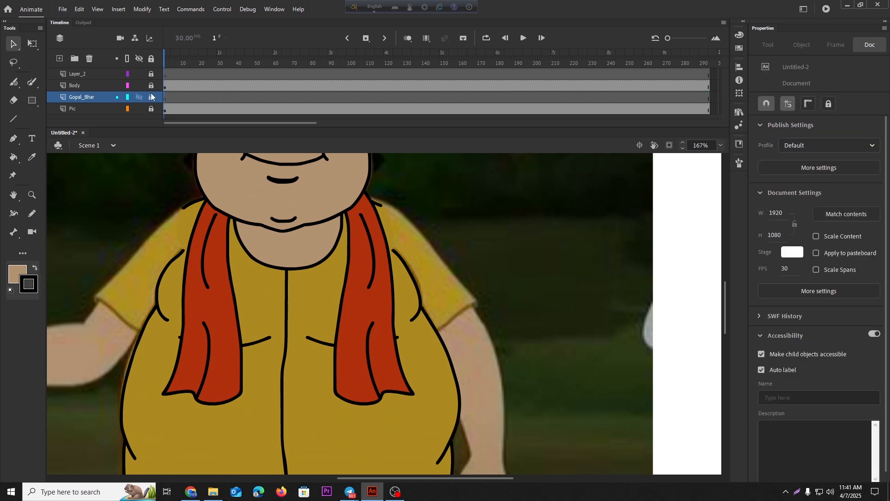
Lock the Gopal_Bhar layer, unlock the Body layer and paste both arms in place on it
click(151, 96)
click(151, 85)
click(190, 90)
click(497, 172)
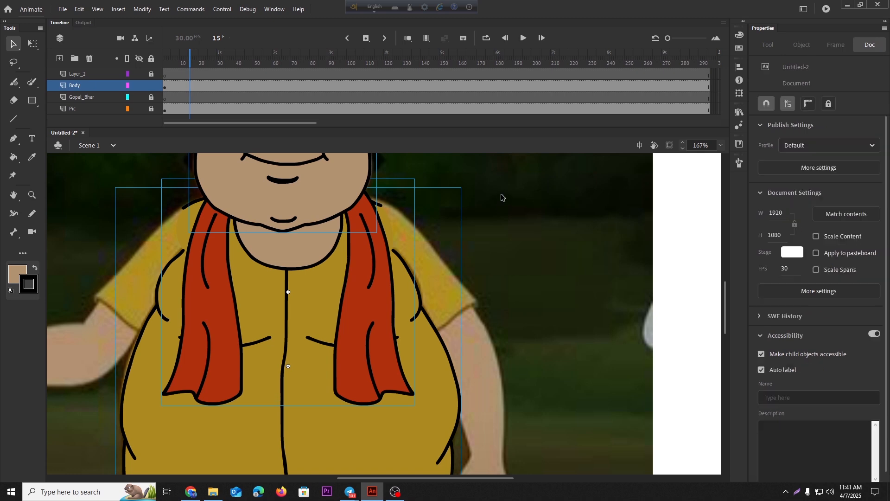
right_click(498, 173)
click(513, 211)
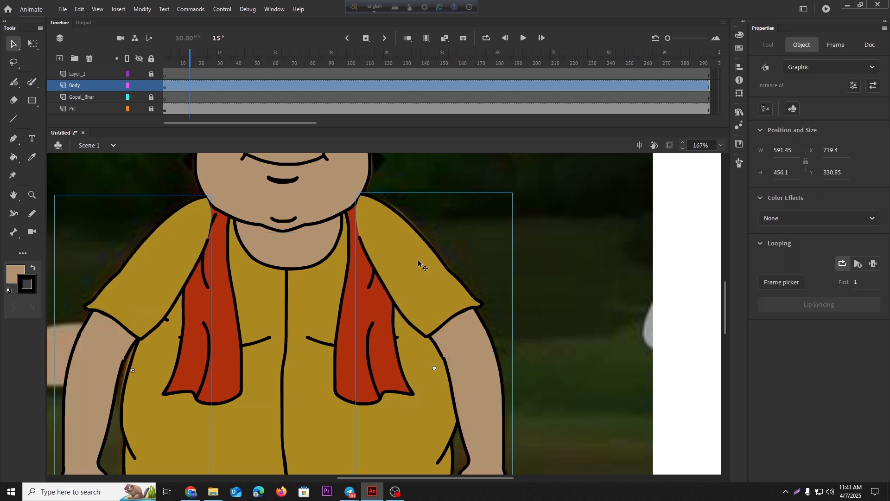
Send the arm opposite the torch side to the back, behind the shirt and scarf
scroll(377, 277, down, 3)
scroll(385, 267, up, 3)
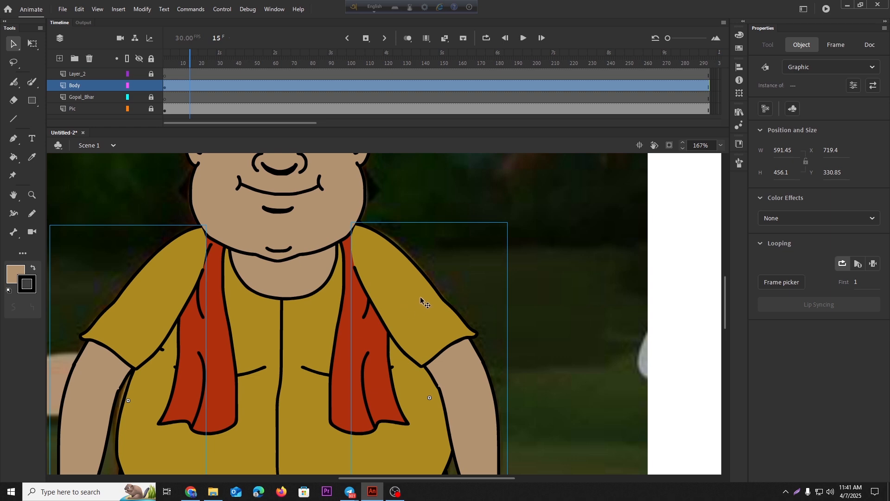
right_click(403, 288)
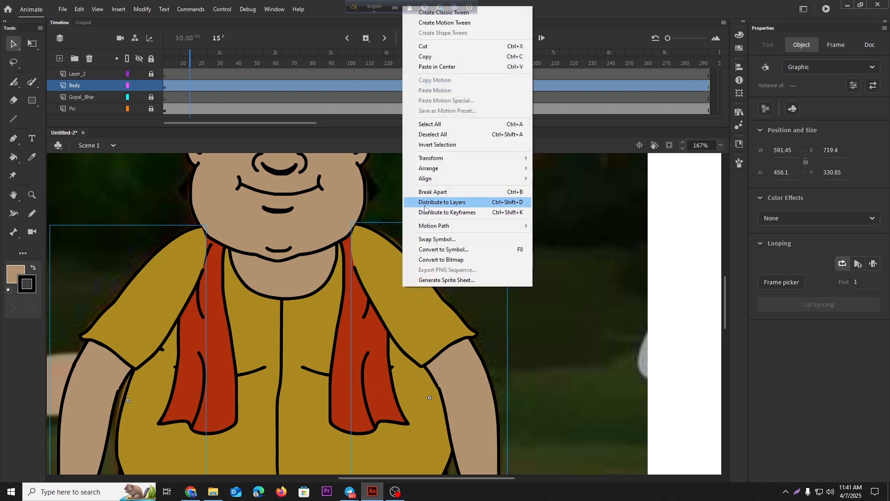
click(571, 344)
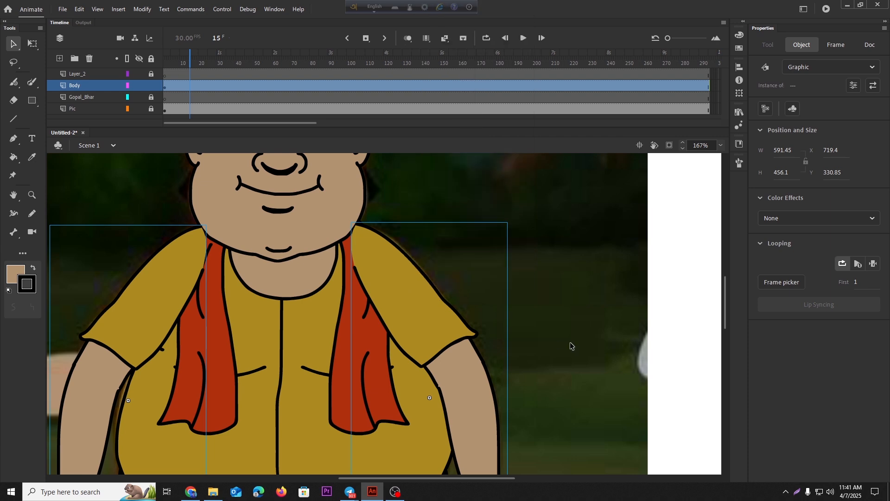
click(572, 346)
right_click(438, 336)
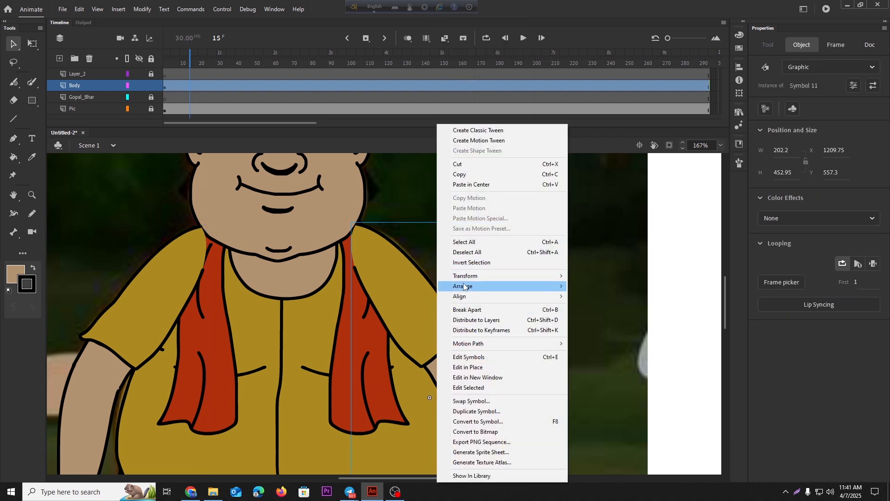
click(598, 317)
scroll(464, 320, down, 3)
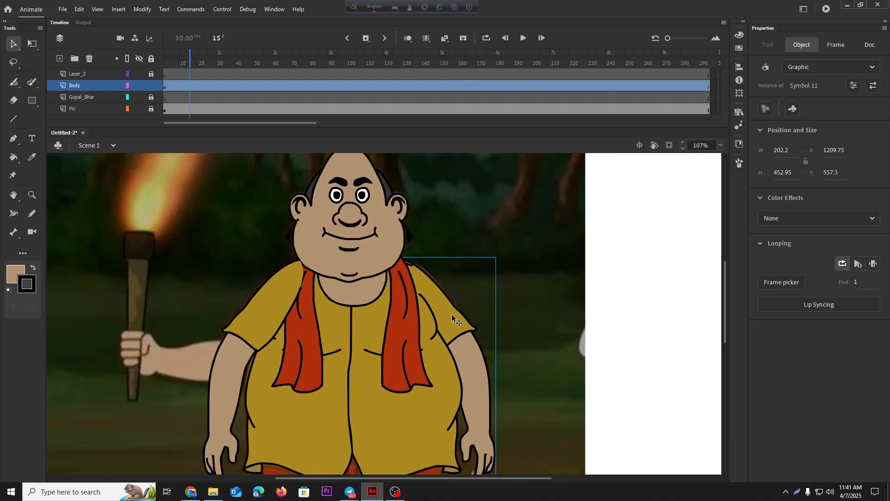
Shift the arm opposite the torch side slightly down and outward, to about X 1212.9, Y 564, to fit the shoulder
scroll(419, 269, up, 7)
drag(419, 256, 423, 272)
scroll(479, 331, down, 8)
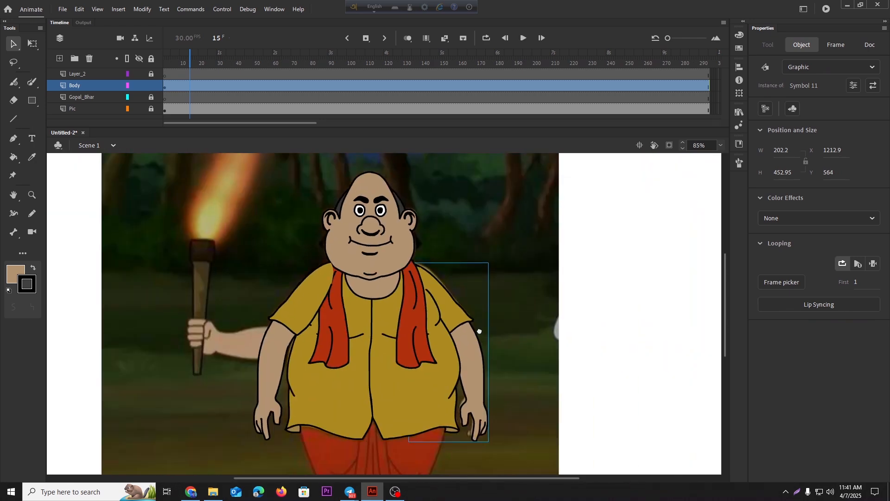
scroll(479, 330, down, 2)
Send the torch-side arm symbol to the back, behind the shirt and scarf
click(374, 321)
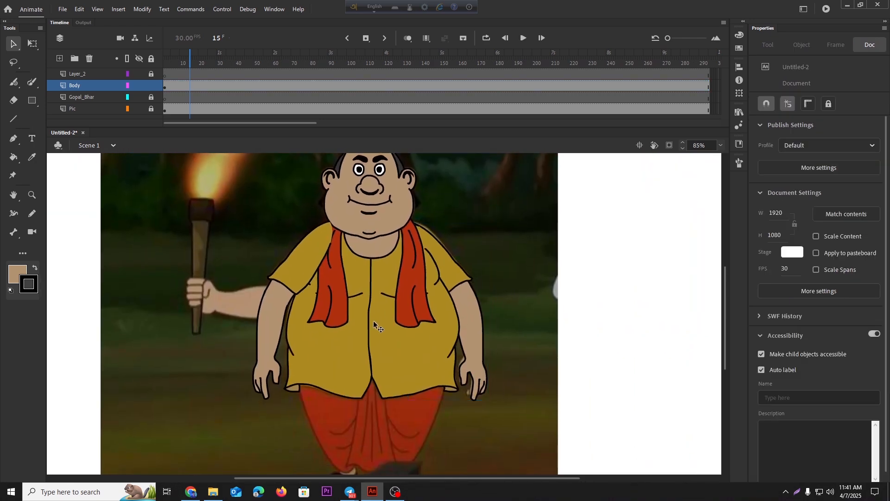
click(304, 267)
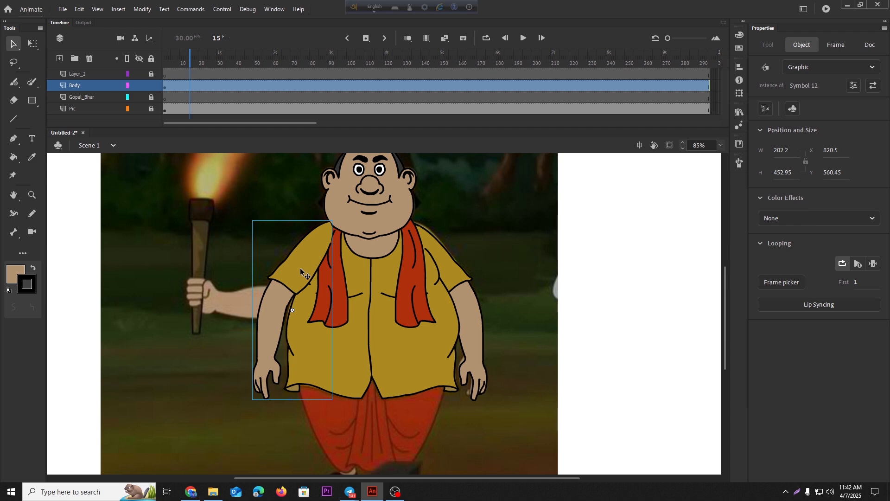
click(339, 284)
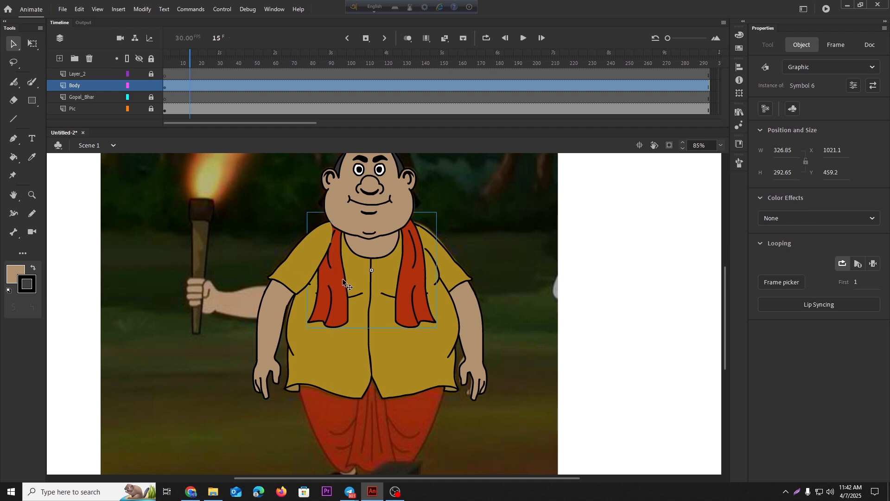
right_click(284, 284)
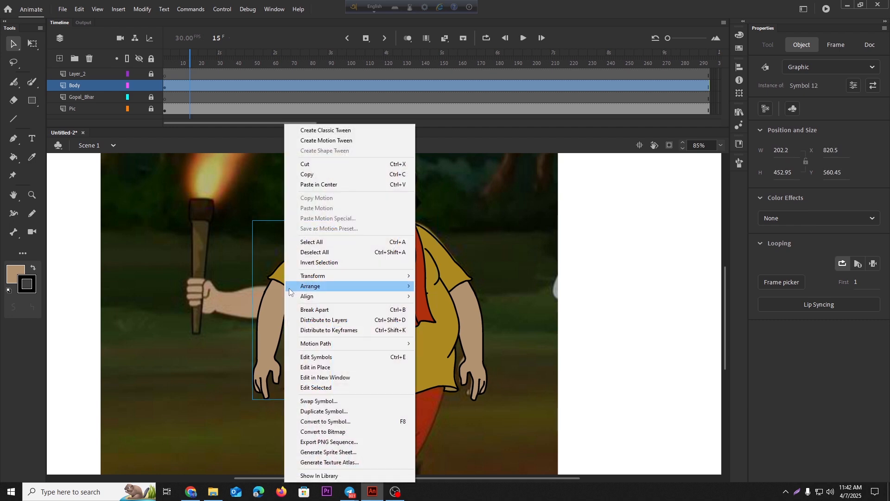
mouse_move(320, 286)
click(464, 317)
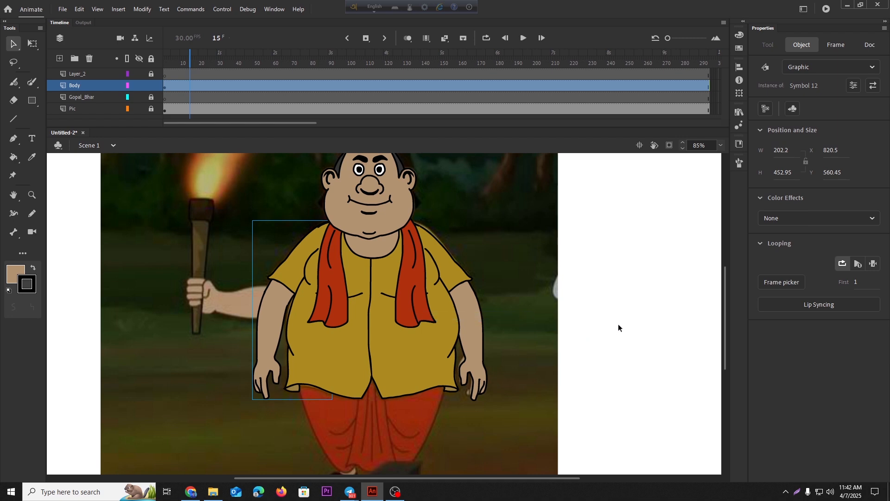
Nudge the torch-side arm vertically to Y 563 so its sleeve meets the shoulder
scroll(408, 277, up, 5)
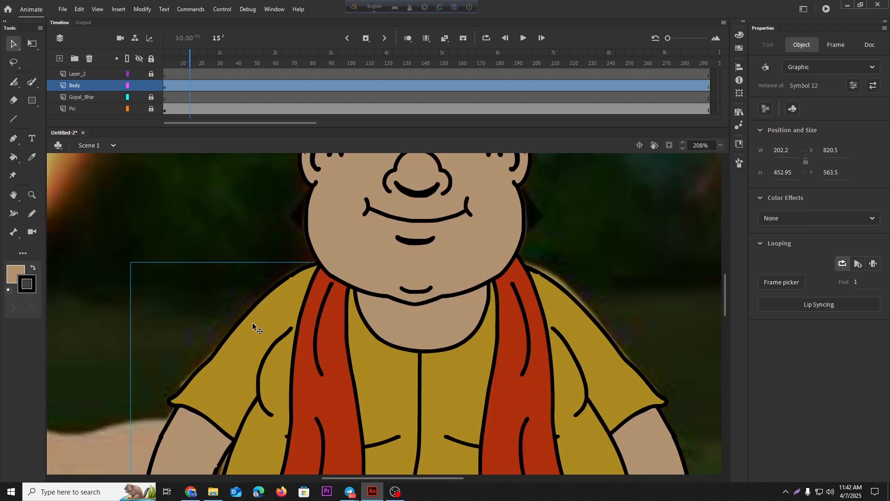
key(Up)
scroll(331, 289, down, 4)
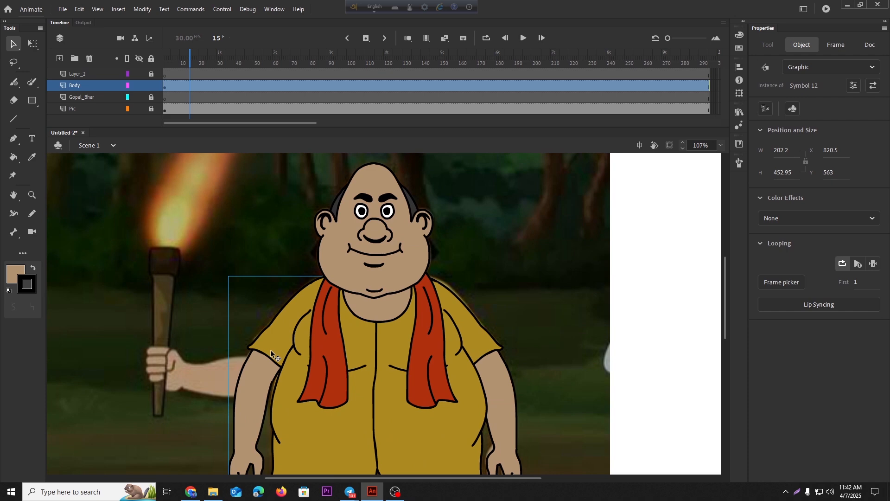
Nudge the torch-side arm symbol slightly outward, away from the shirt, and deselect it
key(Left)
key(Left)
click(523, 242)
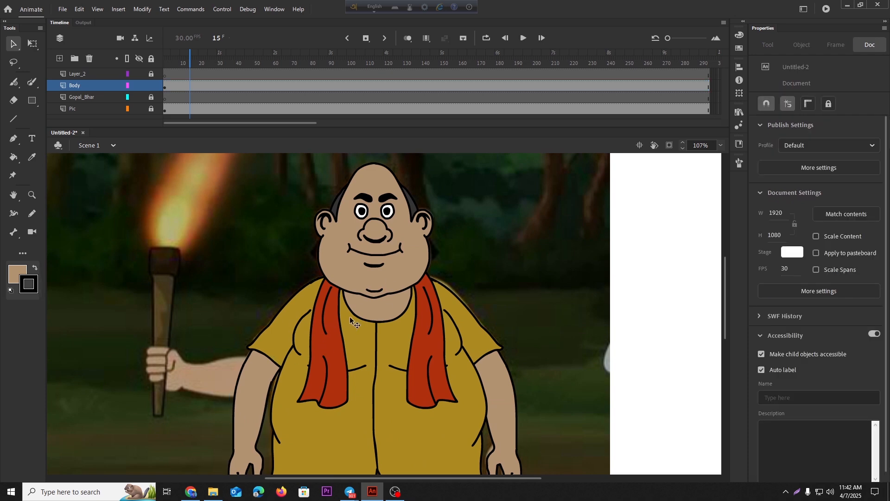
scroll(350, 317, down, 3)
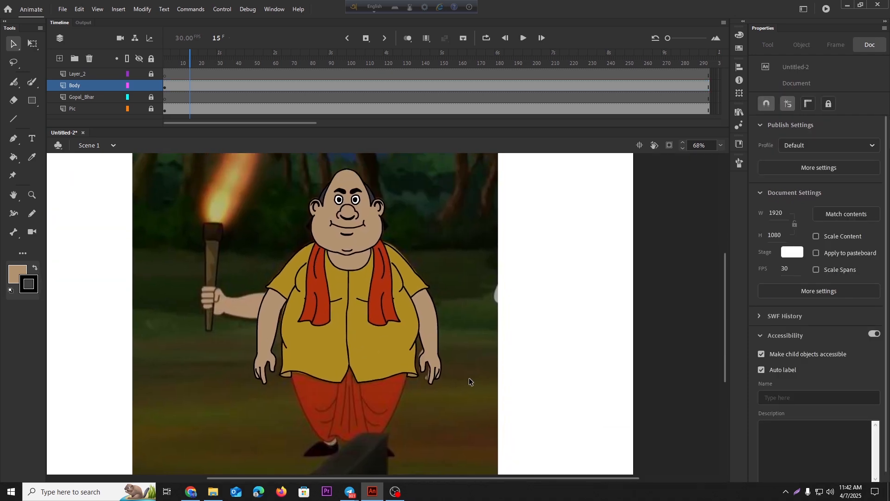
drag(475, 408, 285, 204)
drag(354, 319, 367, 297)
key(ctrl+z)
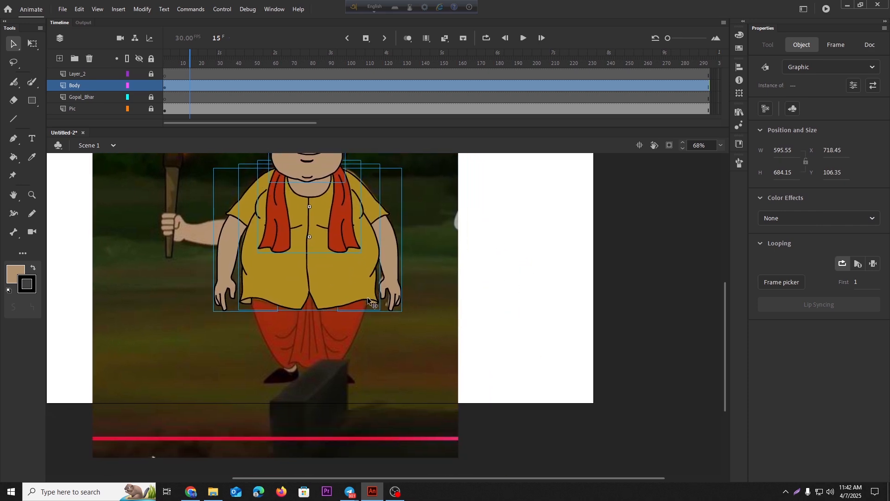
click(417, 319)
Lock the Body layer and make the unlocked Gopal_Bhar layer the active drawing layer
scroll(336, 289, up, 1)
click(151, 86)
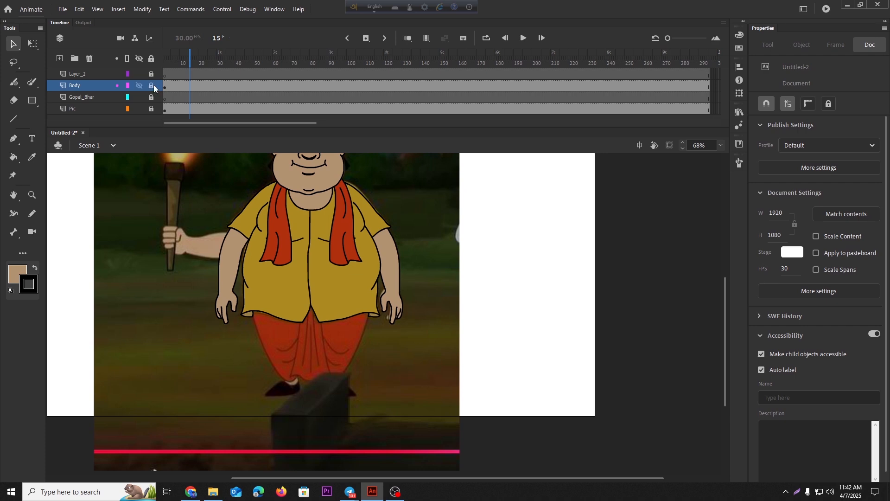
click(102, 100)
click(509, 291)
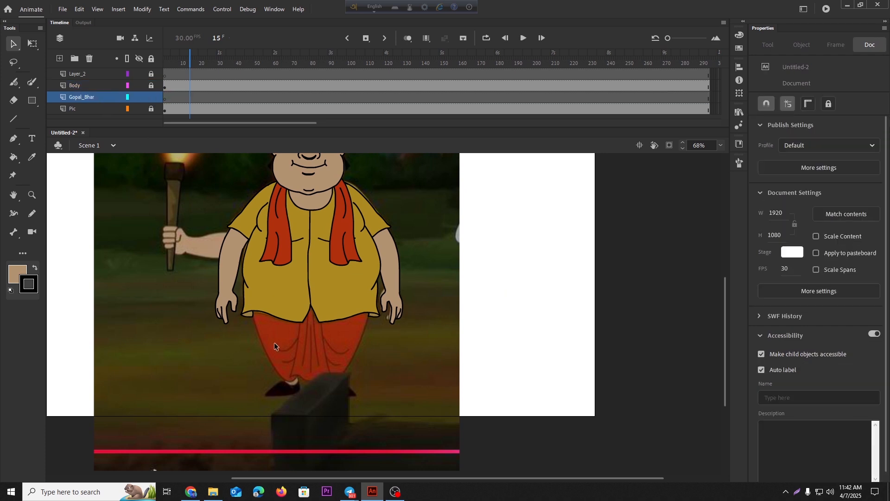
Outline the torch-side dhoti leg in black with the size 4 Classic Brush, running the outline up behind the shirt hem
scroll(274, 342, up, 3)
drag(297, 389, 286, 321)
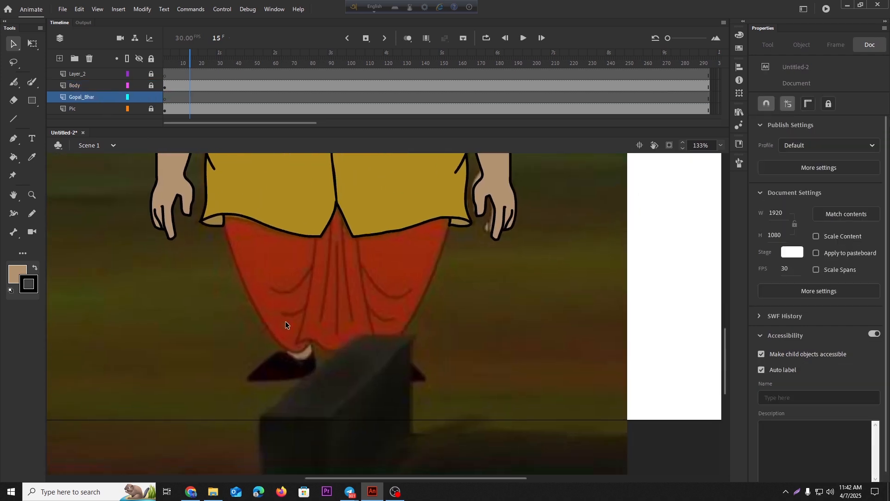
click(35, 81)
click(59, 83)
mouse_move(117, 230)
mouse_down()
mouse_move(166, 351)
mouse_move(248, 423)
mouse_up()
key(ctrl+z)
click(22, 274)
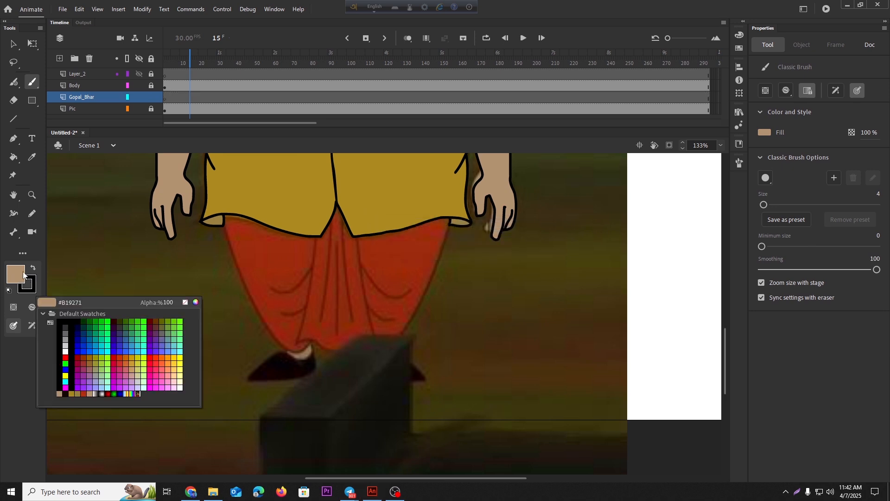
click(59, 324)
scroll(274, 269, up, 1)
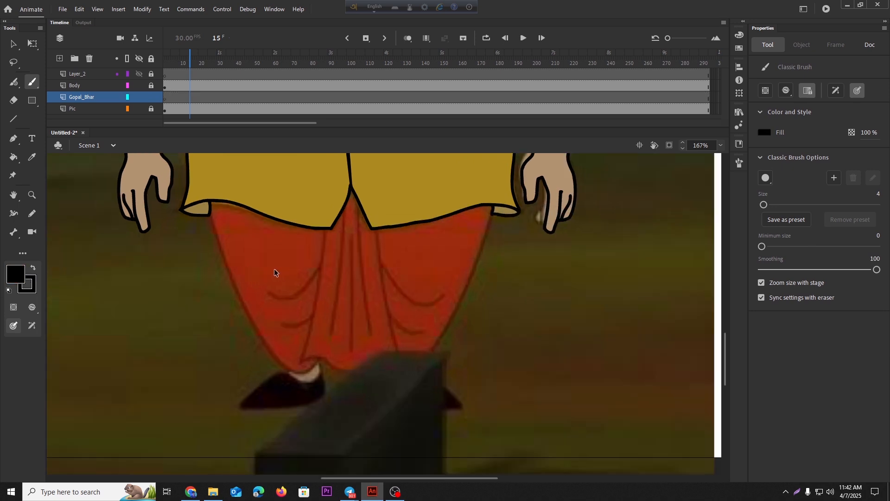
drag(274, 268, 269, 307)
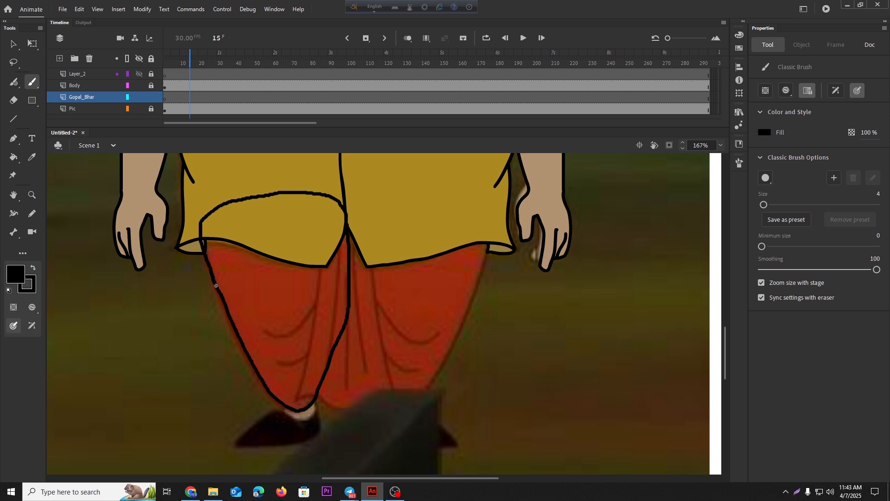
drag(277, 236, 293, 249)
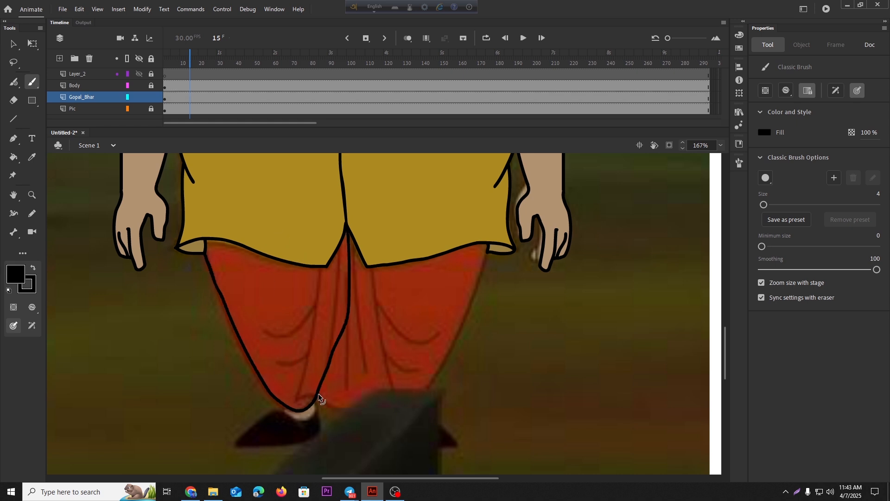
Paint two curved black fold lines inside the outlined dhoti leg
scroll(296, 362, up, 3)
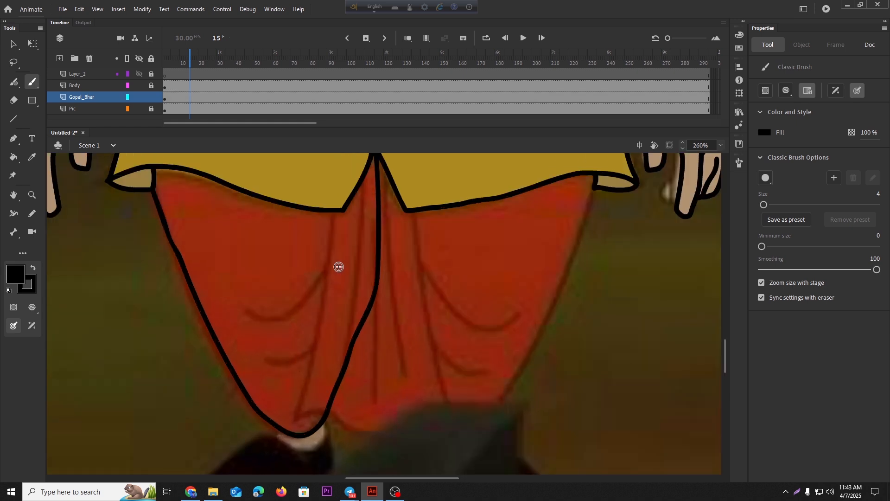
mouse_move(342, 257)
mouse_down()
mouse_move(306, 295)
mouse_move(271, 310)
mouse_move(250, 304)
mouse_up()
drag(337, 329, 309, 352)
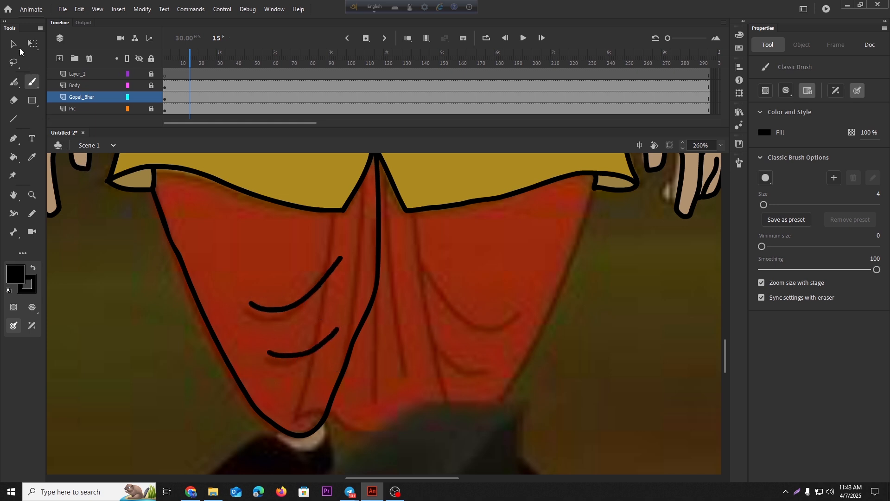
Sample the dhoti's red from the reference picture and fill the outlined leg with it
key(v)
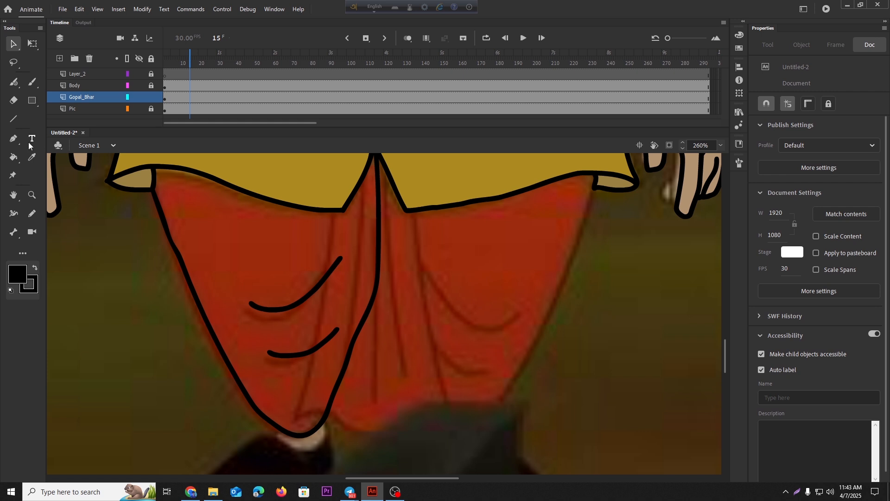
click(30, 159)
click(213, 238)
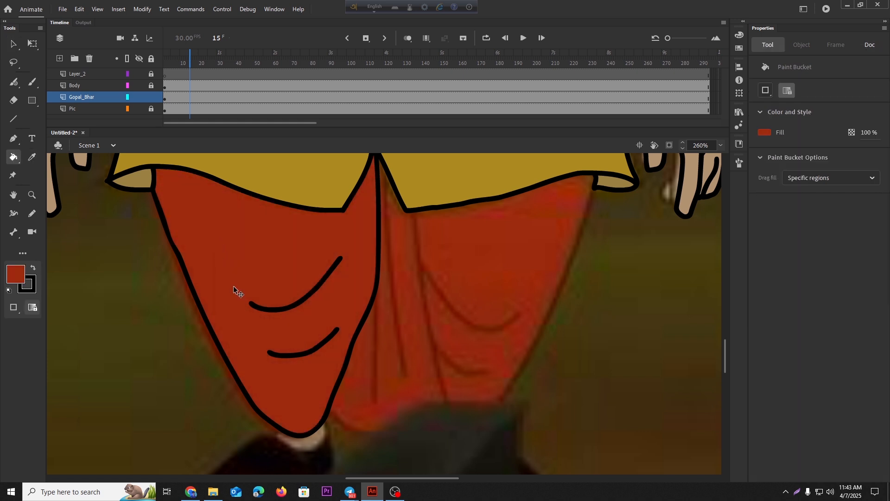
Convert the filled dhoti leg with its outline and folds to a graphic symbol
scroll(236, 293, down, 3)
click(13, 44)
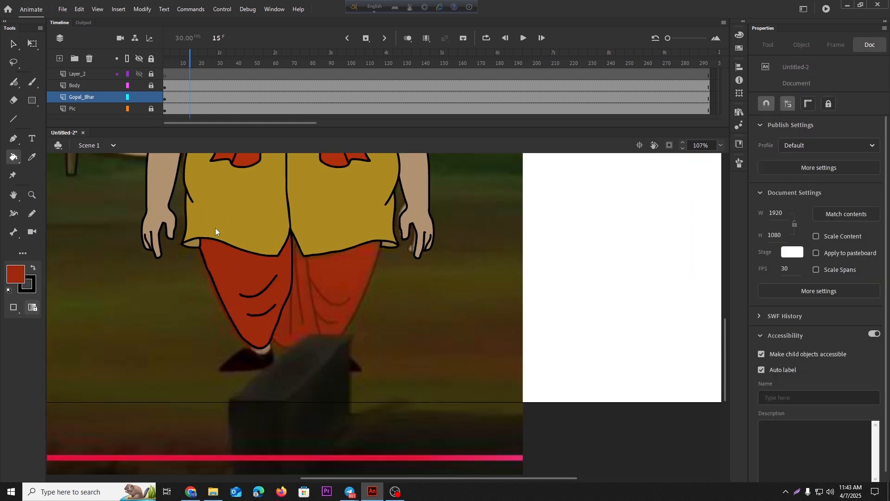
click(248, 345)
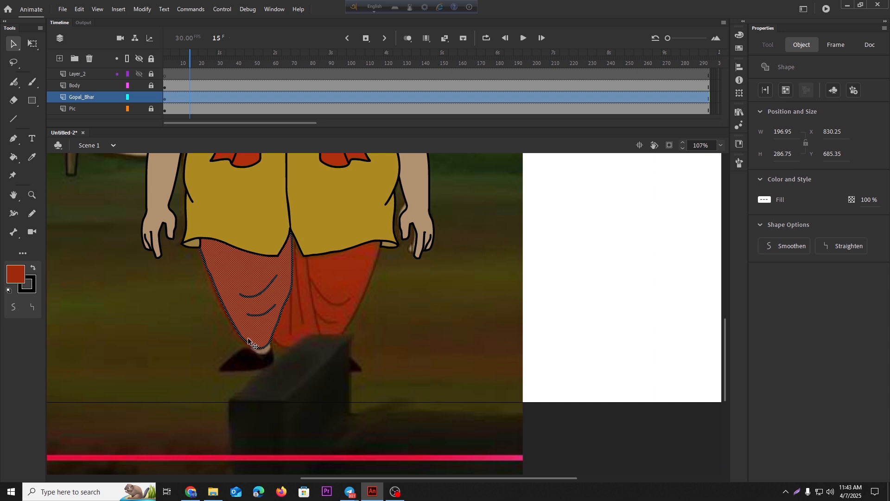
key(F8)
key(Return)
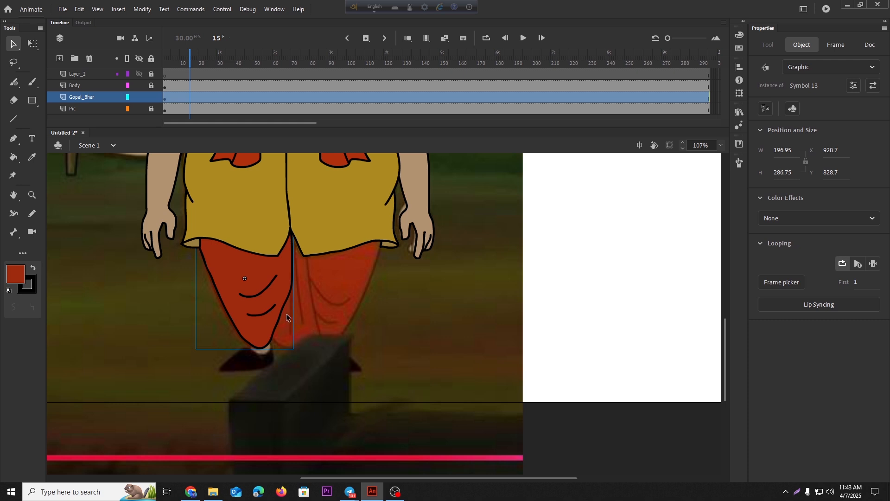
key(Delete)
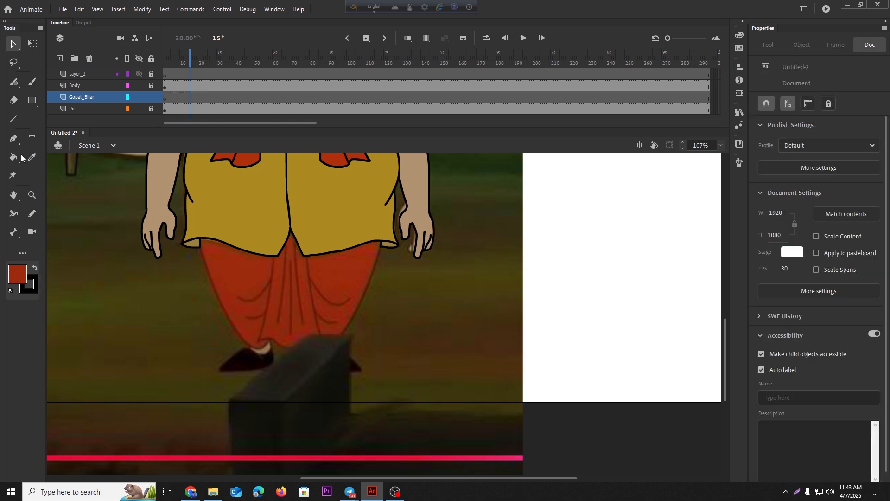
click(31, 82)
click(17, 274)
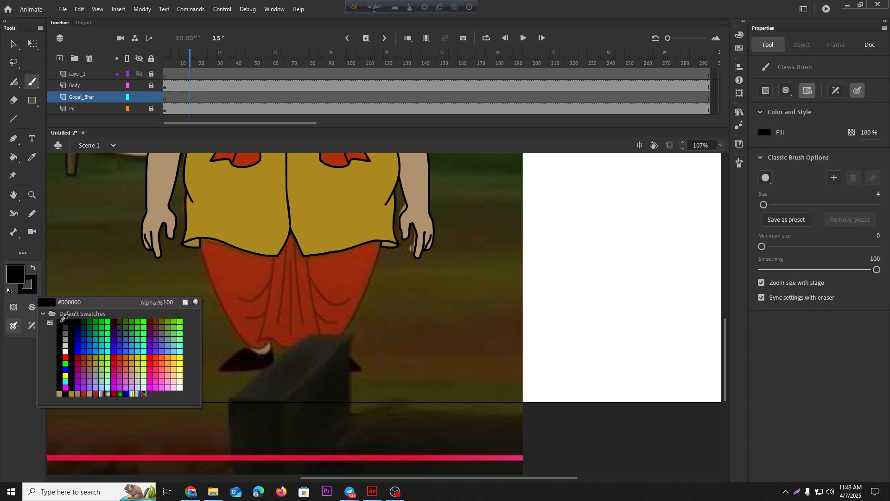
click(65, 318)
scroll(291, 300, up, 3)
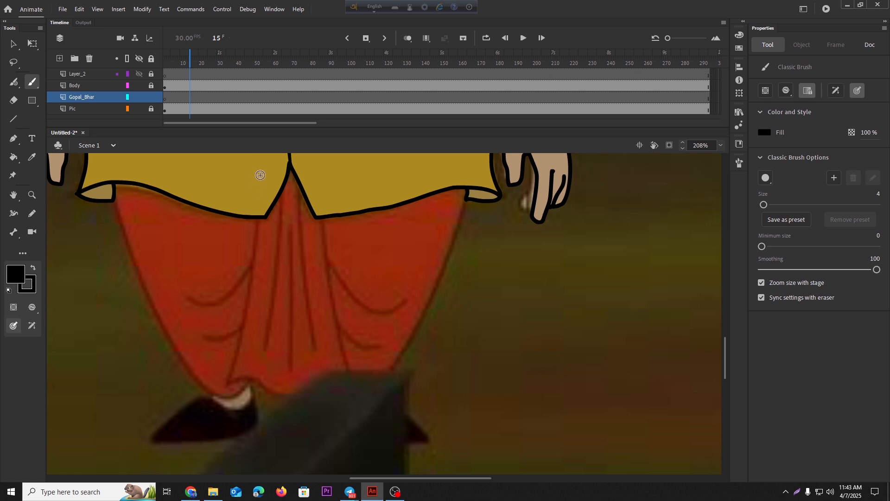
scroll(299, 292, up, 1)
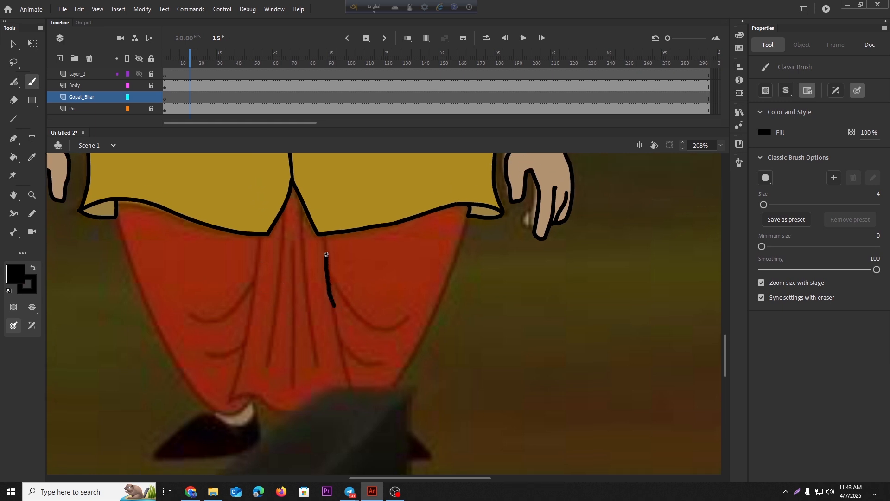
key(ctrl+z)
right_click(265, 285)
click(292, 319)
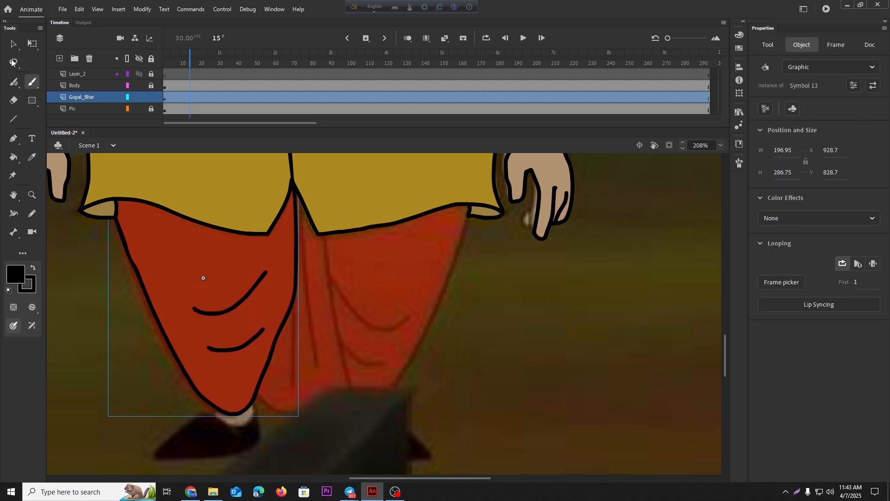
Duplicate the dhoti leg symbol toward the opposite side and flip the copy horizontally
click(13, 44)
drag(206, 288, 353, 287)
right_click(354, 287)
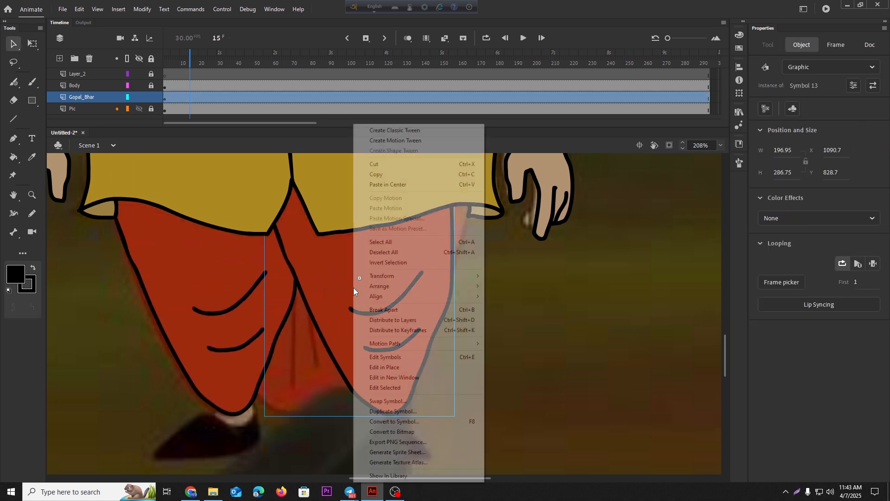
mouse_move(419, 278)
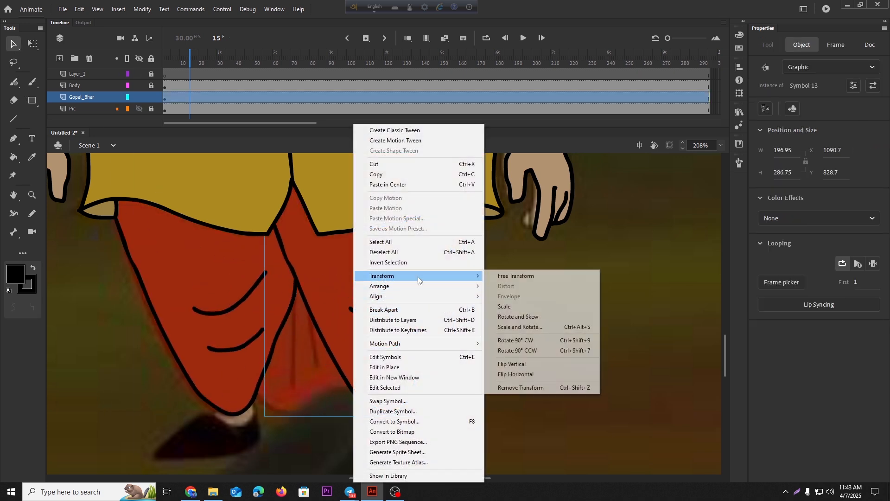
click(503, 378)
Position the flipped leg level with the first one and meeting it at the shirt opening, at about X 1114.1, Y 828.7
scroll(357, 354, down, 2)
mouse_move(357, 355)
mouse_down()
mouse_move(371, 364)
mouse_move(352, 370)
mouse_move(367, 363)
mouse_up()
scroll(364, 361, down, 1)
click(467, 349)
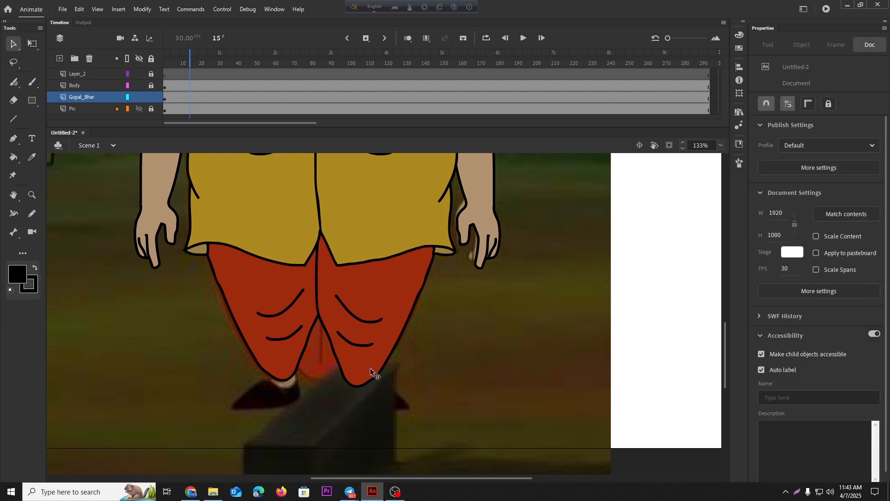
drag(342, 333, 355, 321)
click(420, 376)
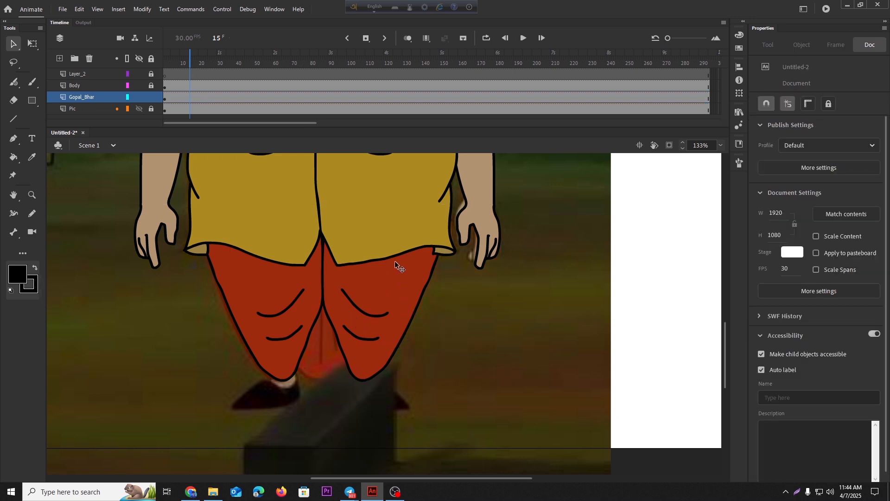
scroll(404, 264, up, 3)
click(415, 269)
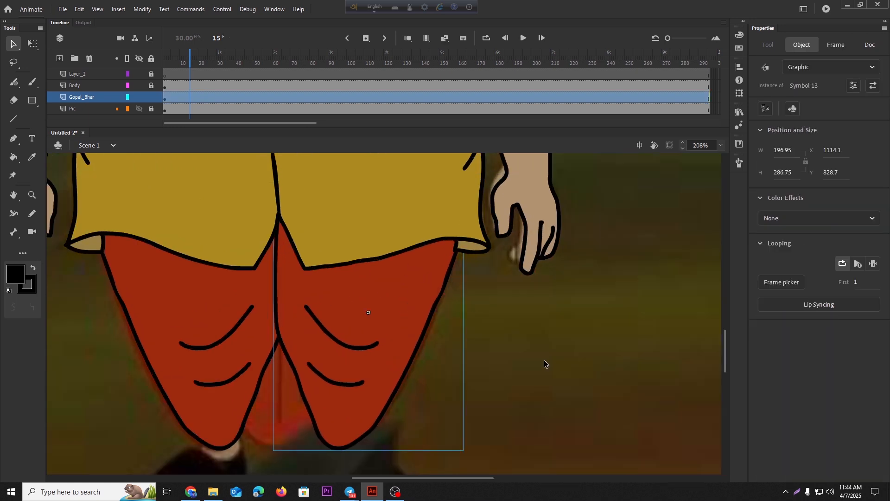
scroll(380, 355, down, 3)
Take both leg symbols off the stage and outline the dhoti's hanging middle pleat in black, extending it behind the shirt
click(307, 378)
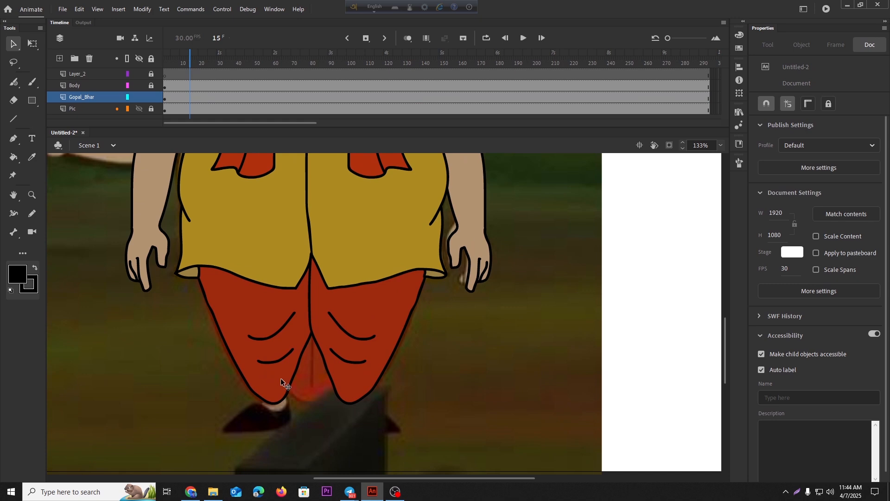
scroll(325, 328, up, 1)
key(b)
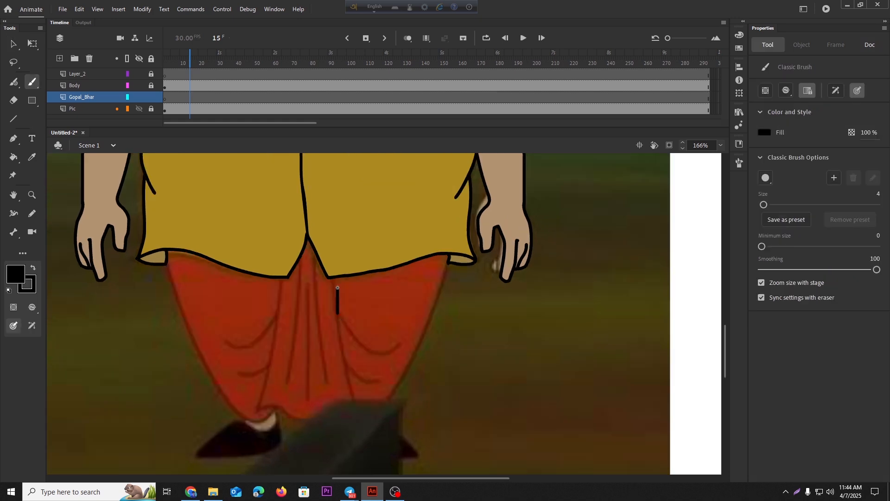
key(ctrl+z)
drag(340, 326, 327, 250)
key(ctrl+z)
drag(339, 311, 334, 277)
key(ctrl+z)
drag(337, 313, 332, 281)
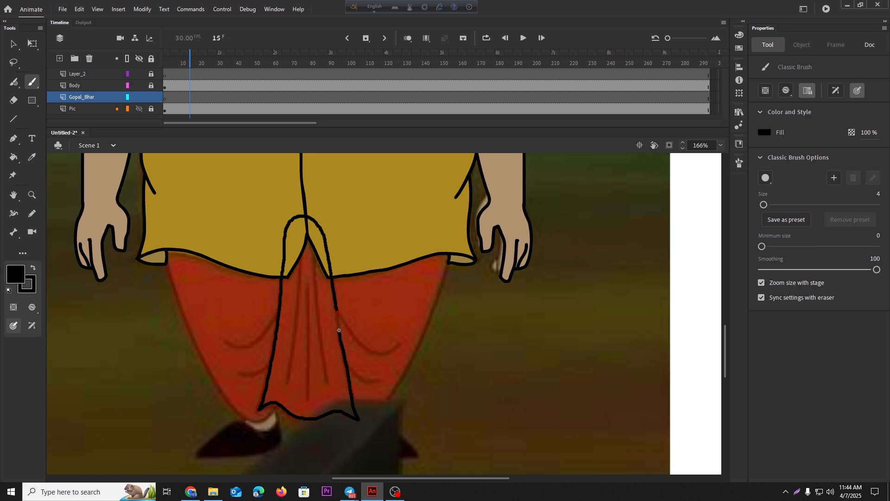
key(ctrl+z)
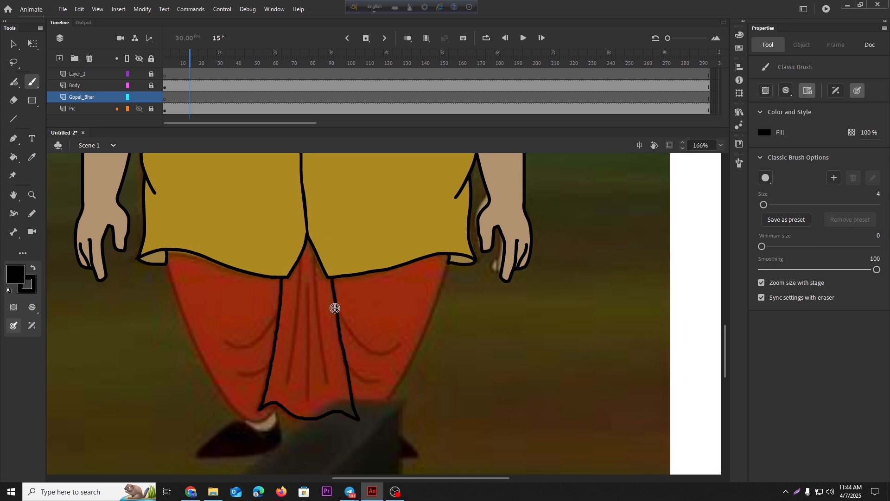
Paint three long black fold lines down the inside of the middle pleat, redoing uneven strokes
drag(315, 241, 313, 346)
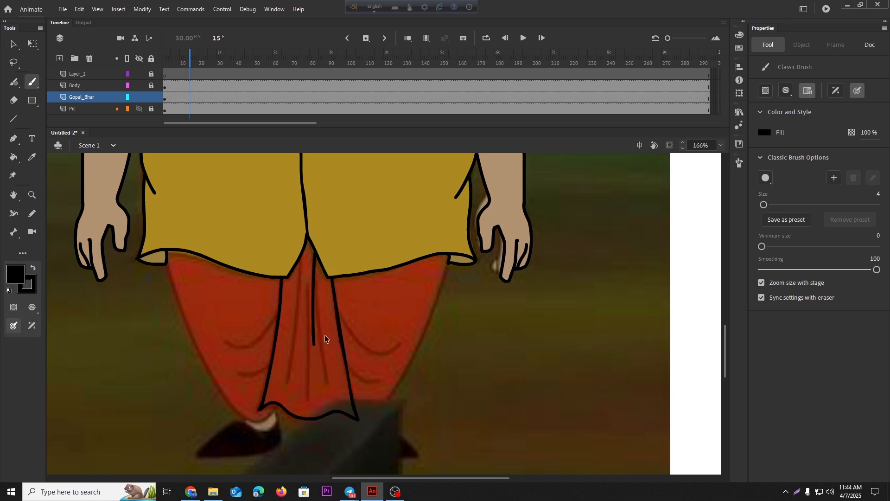
key(ctrl+z)
drag(316, 251, 326, 381)
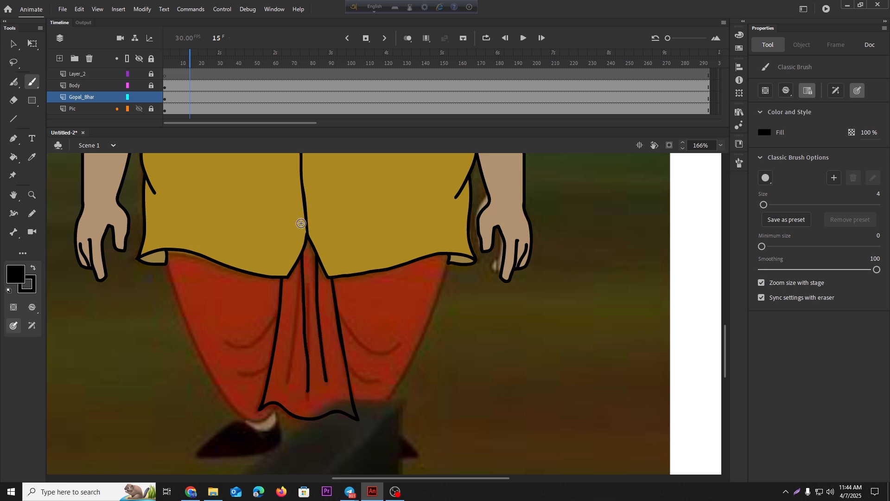
mouse_move(310, 399)
mouse_down()
mouse_move(306, 264)
mouse_move(289, 374)
mouse_move(290, 277)
mouse_up()
key(ctrl+z)
key(ctrl+z)
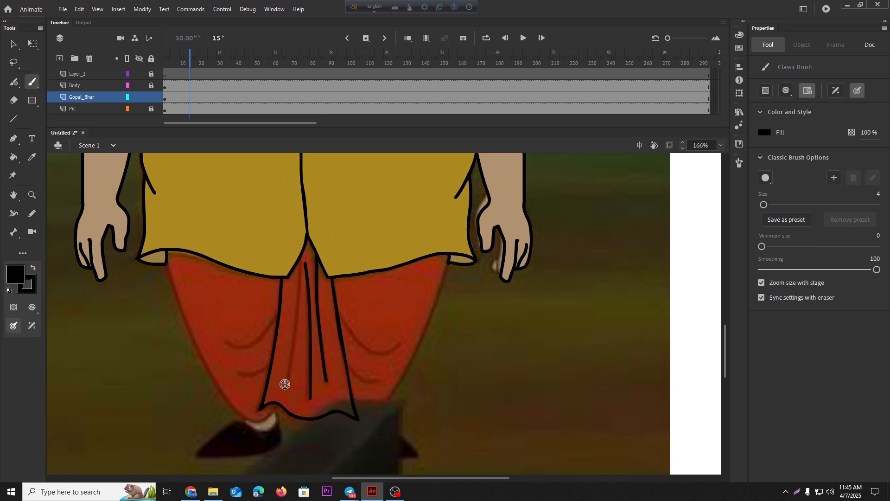
drag(288, 369, 297, 285)
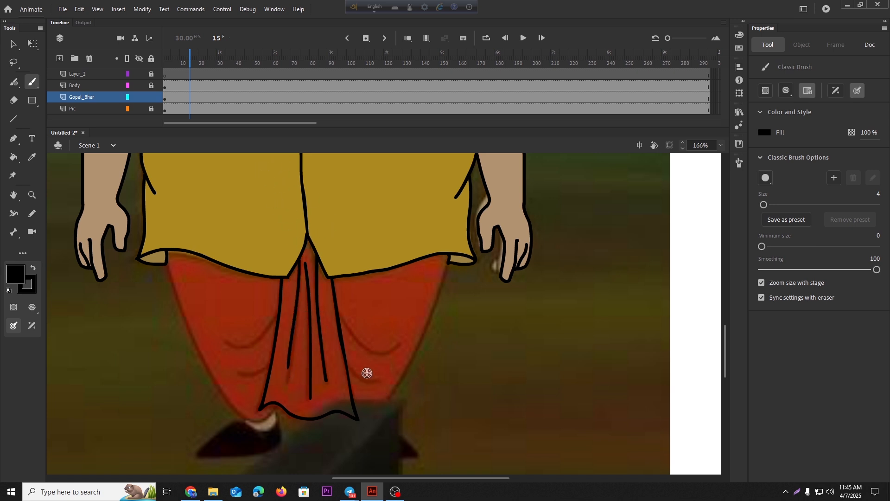
right_click(380, 288)
click(429, 326)
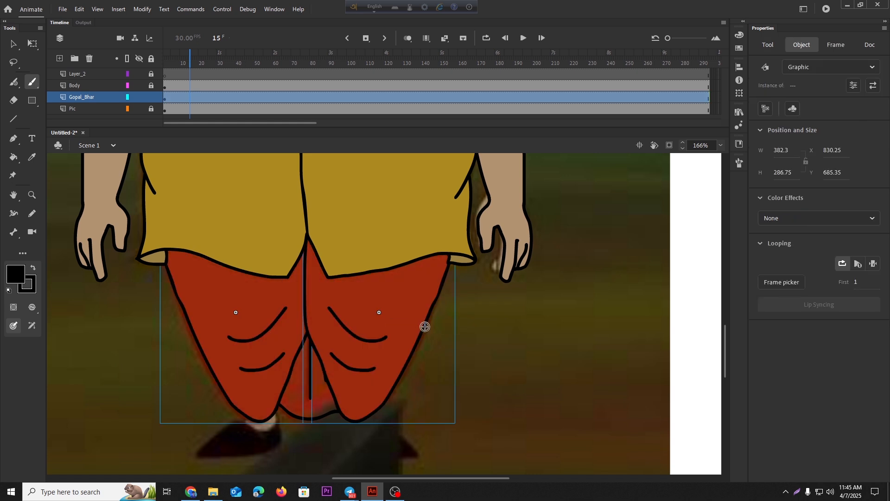
key(ctrl+z)
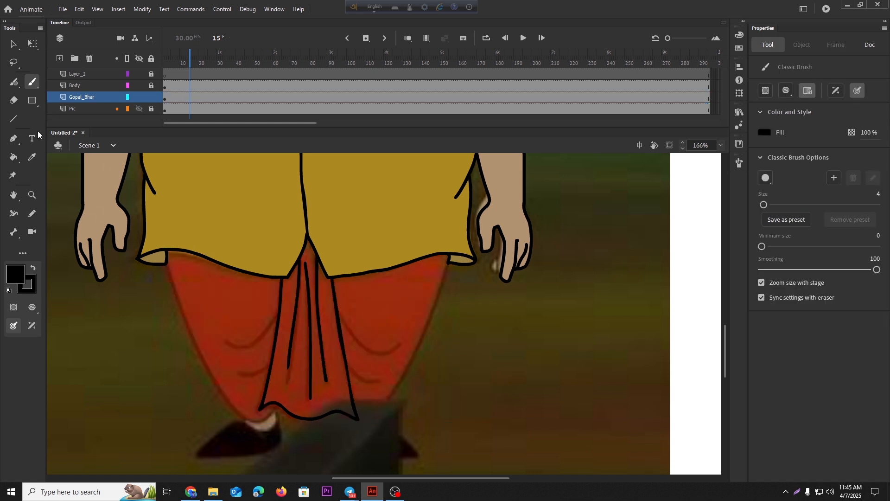
Fill the middle pleat with the dhoti's sampled dark red and convert the whole pleat drawing into a graphic symbol
click(32, 158)
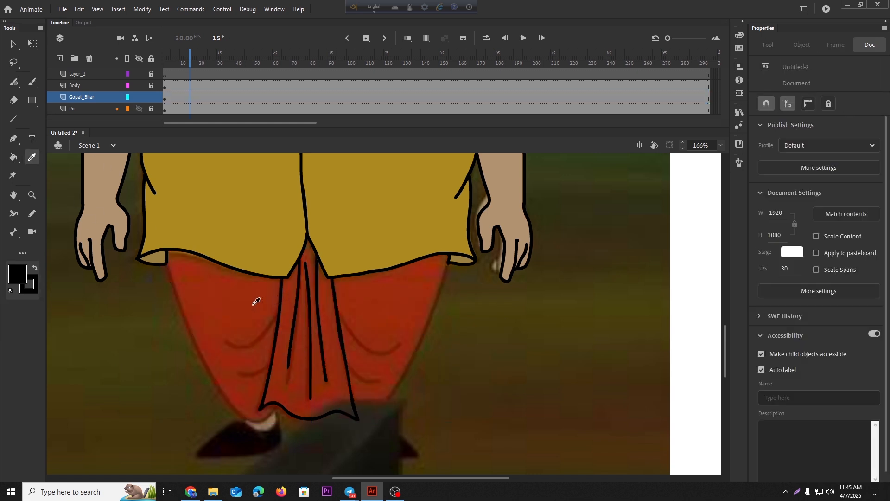
click(251, 304)
click(299, 356)
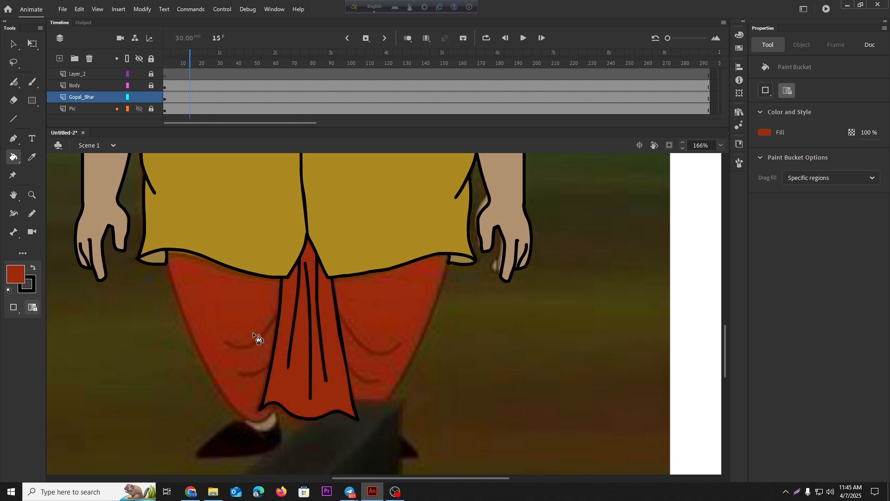
click(13, 45)
click(311, 419)
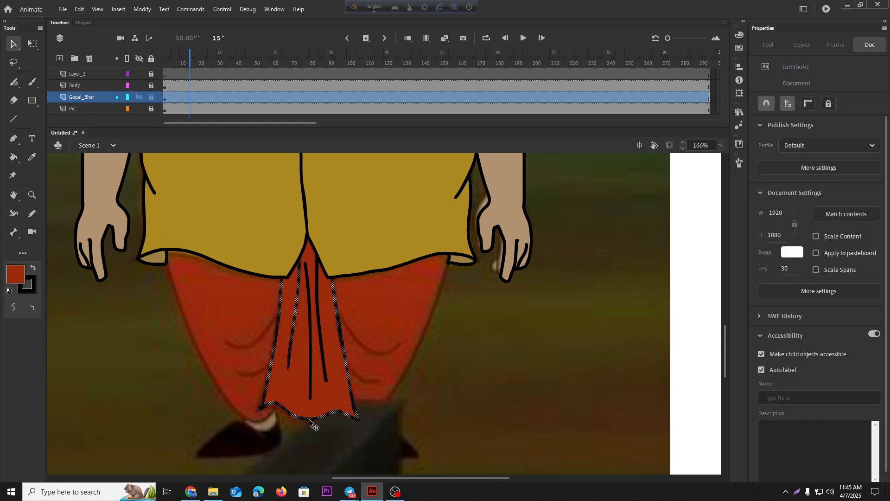
key(F8)
key(Return)
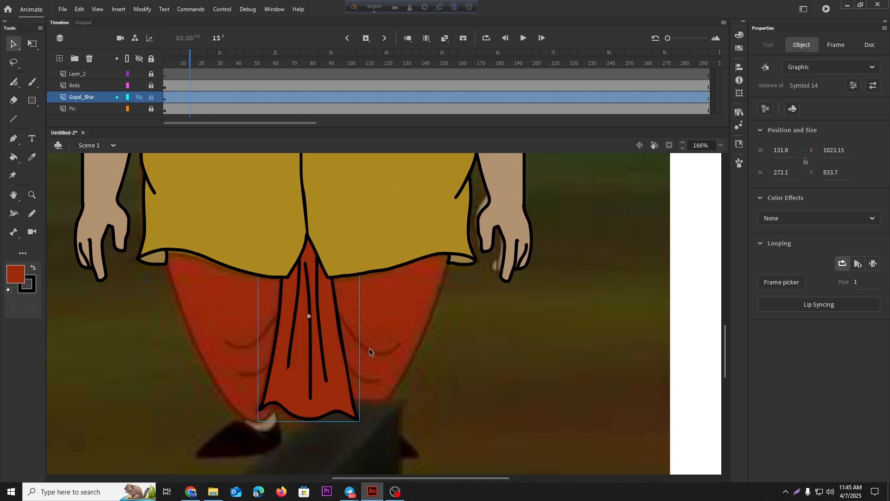
Paste both dhoti leg symbols back in place and send them behind the middle pleat
right_click(388, 321)
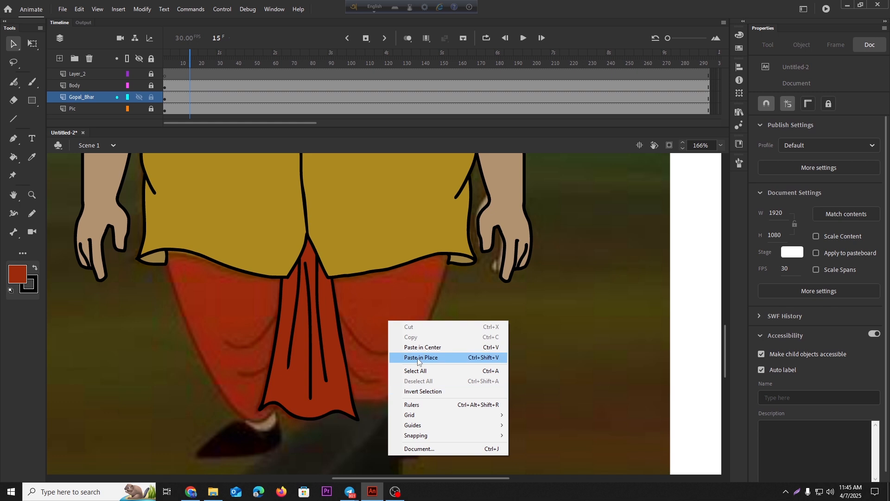
click(418, 358)
click(421, 367)
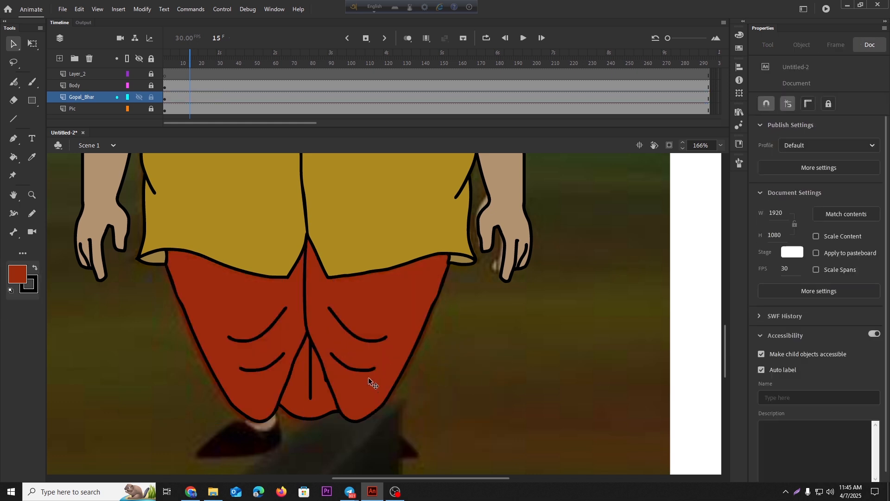
click(368, 377)
shift+click(276, 361)
right_click(254, 314)
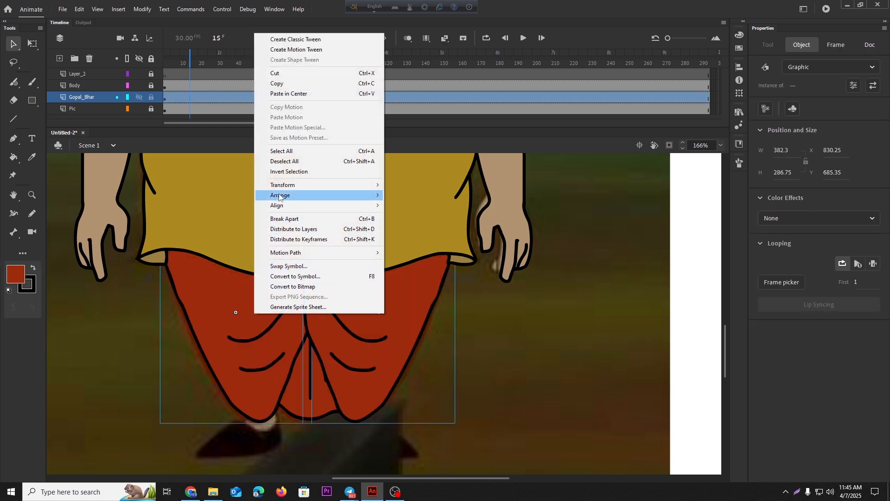
mouse_move(280, 195)
click(404, 226)
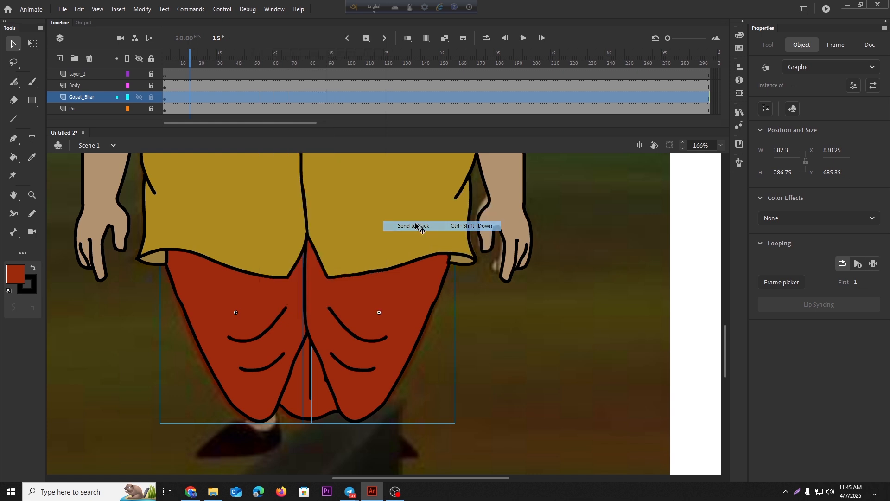
click(502, 329)
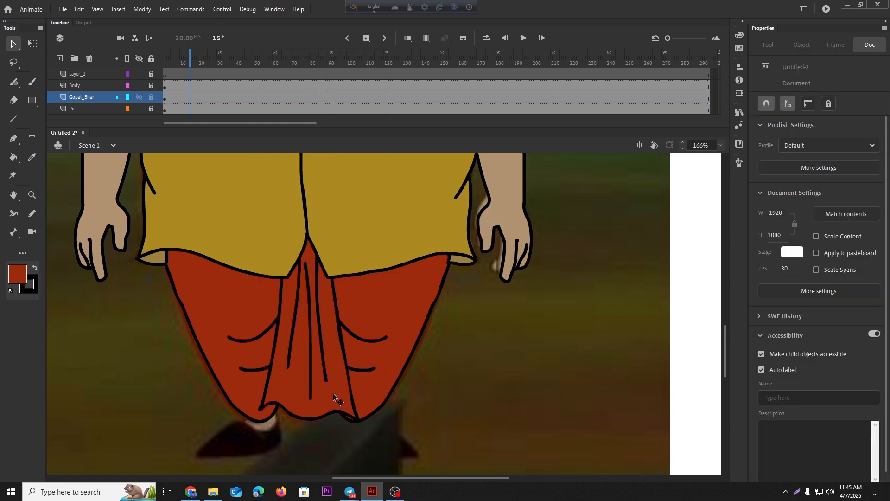
drag(413, 405, 215, 343)
drag(236, 400, 609, 402)
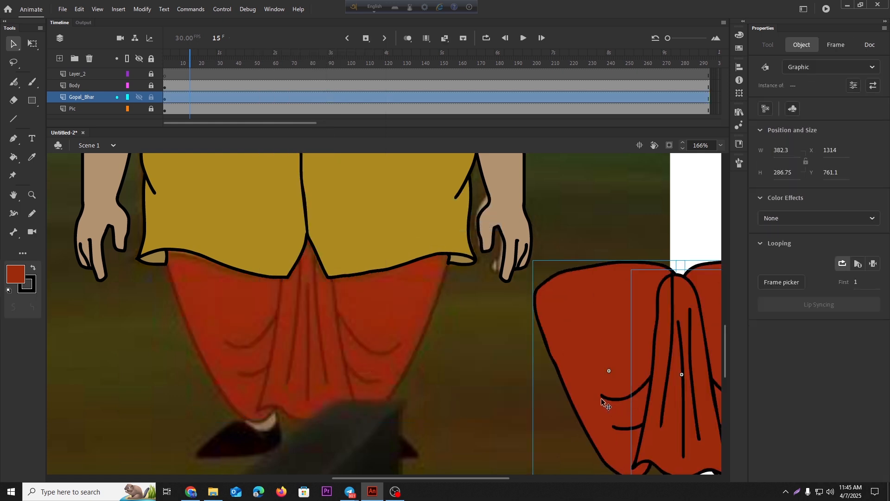
key(ctrl+z)
click(488, 388)
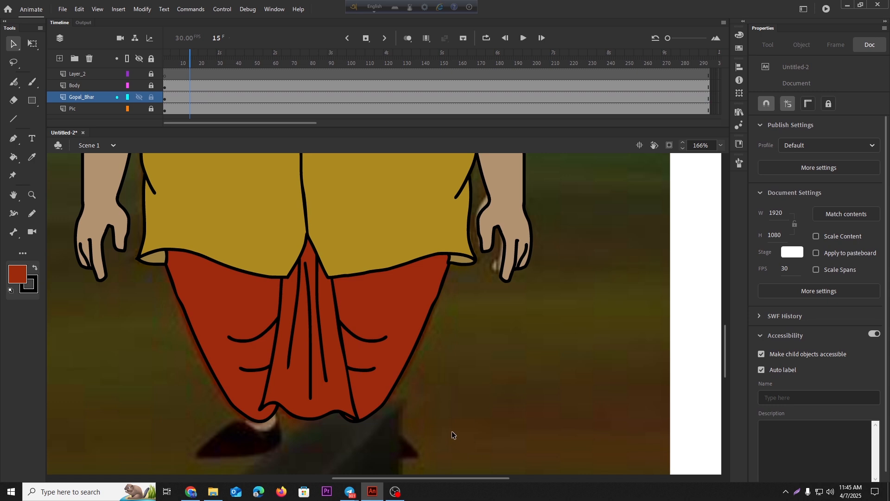
Nudge the middle pleat symbol slightly upward between the two dhoti legs
drag(347, 395, 332, 378)
click(427, 417)
scroll(376, 429, down, 2)
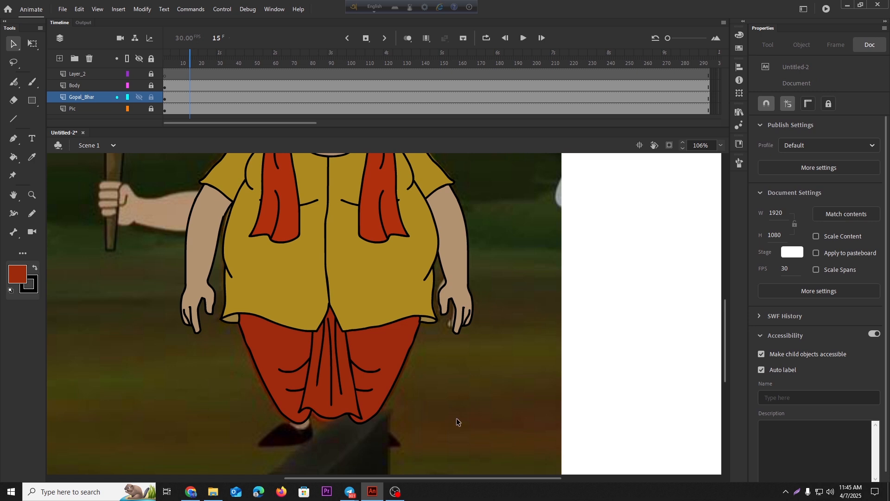
Combine both dhoti legs and the pleat into one graphic symbol and move it from the Gopal_Bhar layer to the Body layer
drag(457, 422, 294, 369)
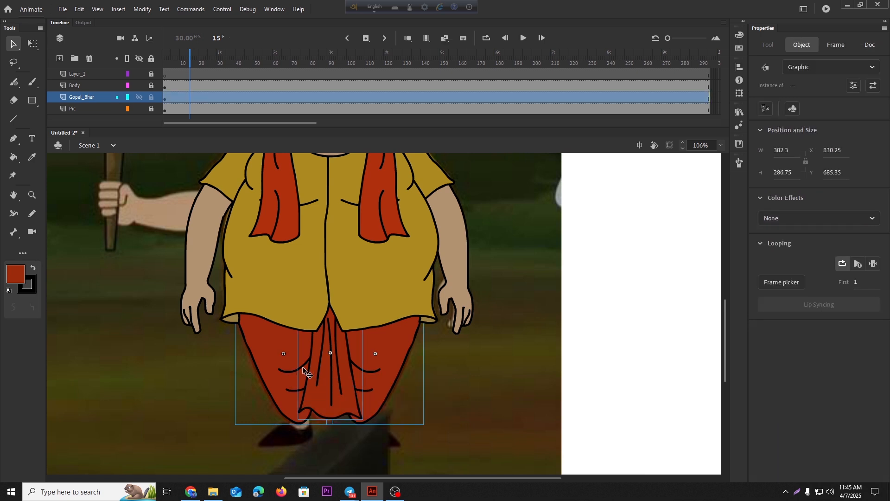
key(F8)
key(Return)
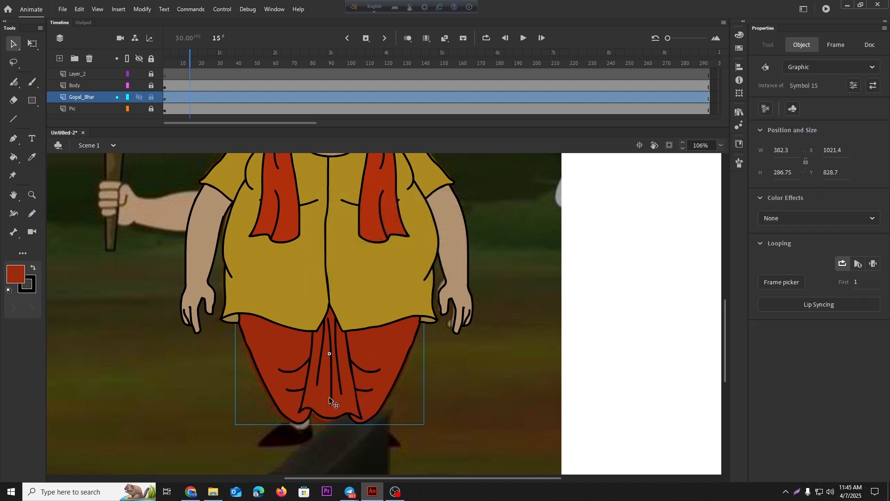
key(Delete)
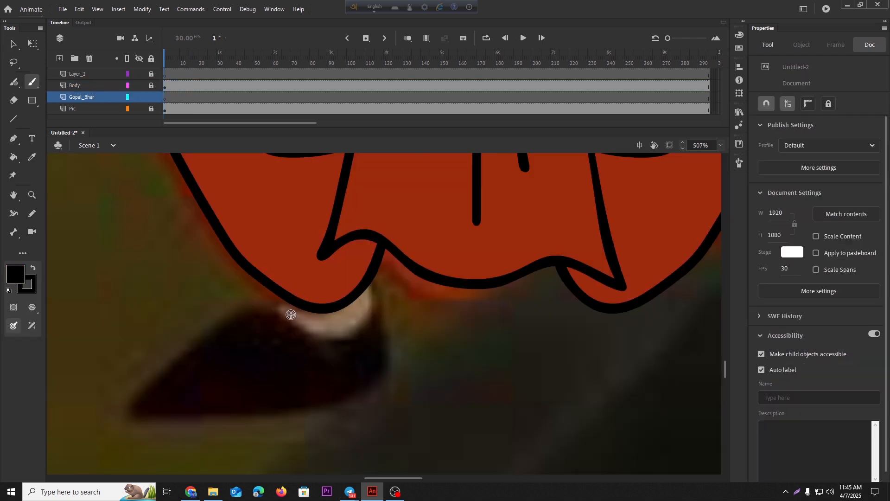
Outline the ankle and the pointed shoe in black with the size 4 Classic Brush, following the visible foot below the dhoti
mouse_move(281, 315)
mouse_down()
mouse_move(303, 254)
mouse_move(337, 250)
mouse_move(369, 270)
mouse_move(376, 311)
mouse_move(362, 334)
mouse_move(327, 343)
mouse_move(281, 317)
mouse_up()
scroll(384, 360, up, 3)
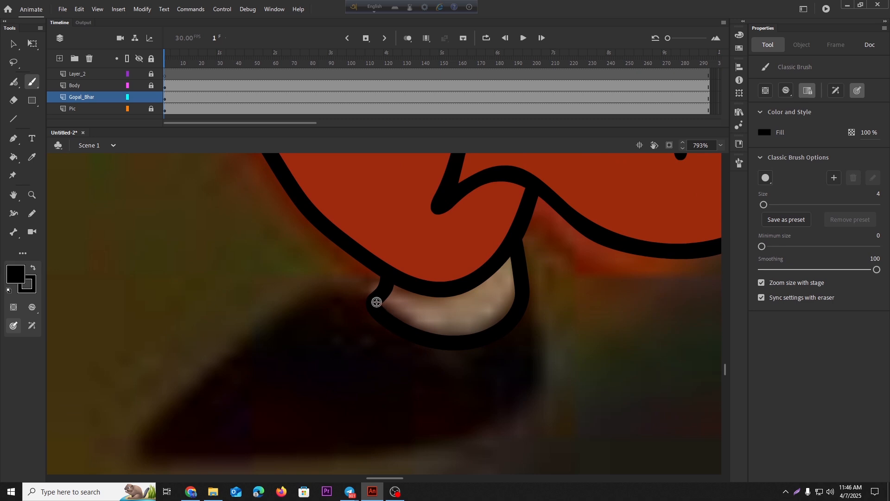
mouse_move(374, 300)
mouse_down()
mouse_move(346, 284)
mouse_move(335, 291)
mouse_move(138, 436)
mouse_up()
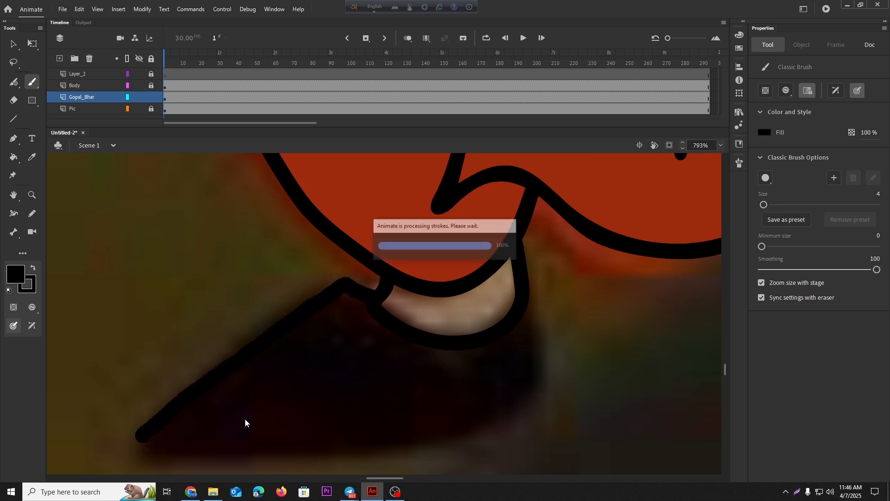
drag(247, 421, 199, 322)
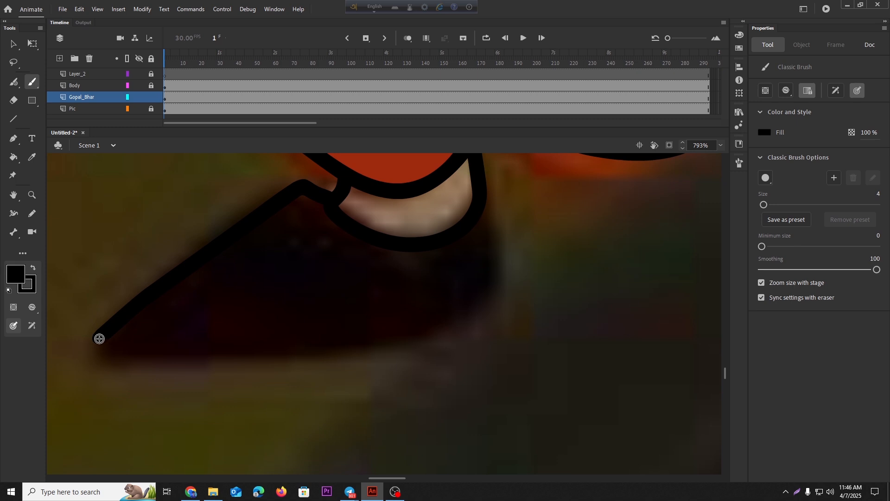
mouse_move(100, 339)
mouse_down()
mouse_move(135, 361)
mouse_move(302, 350)
mouse_move(491, 321)
mouse_move(496, 276)
mouse_move(483, 220)
mouse_up()
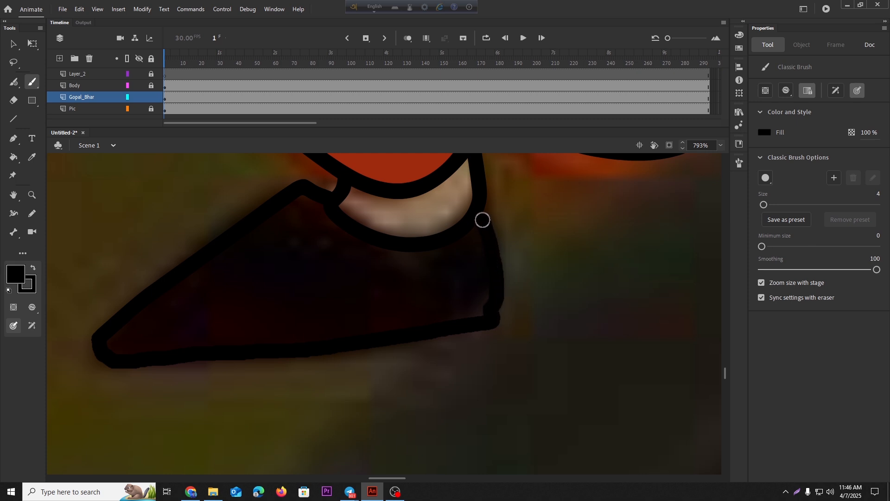
Paint a thin sole outline along the shoe's underside, from the toe to a small step at the heel
scroll(257, 404, down, 2)
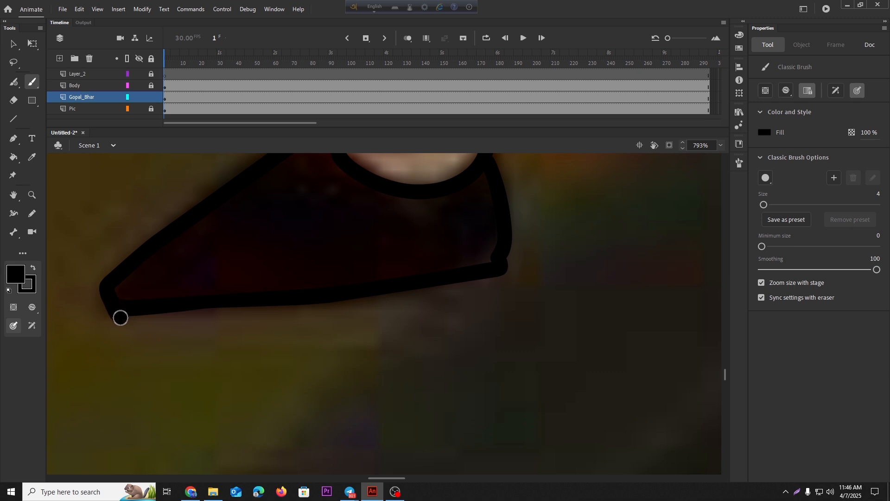
mouse_move(121, 318)
mouse_down()
mouse_move(275, 323)
mouse_move(415, 312)
mouse_move(508, 296)
mouse_move(505, 264)
mouse_move(507, 274)
mouse_up()
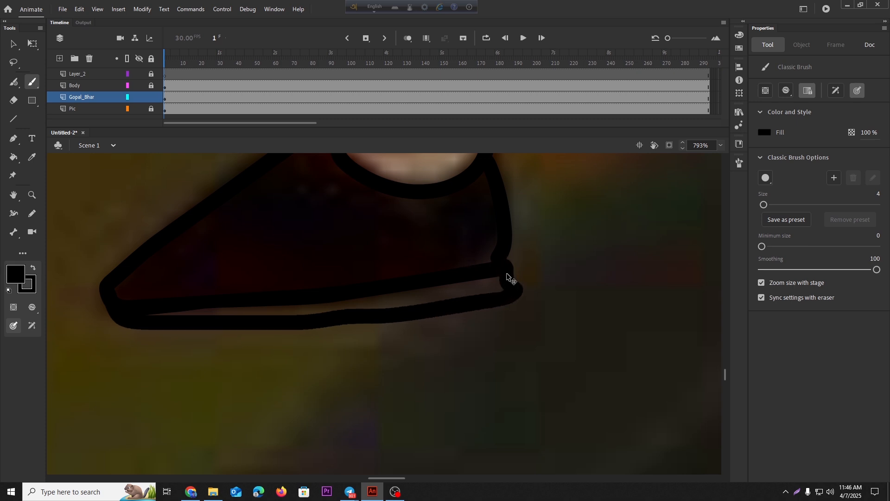
scroll(510, 277, down, 5)
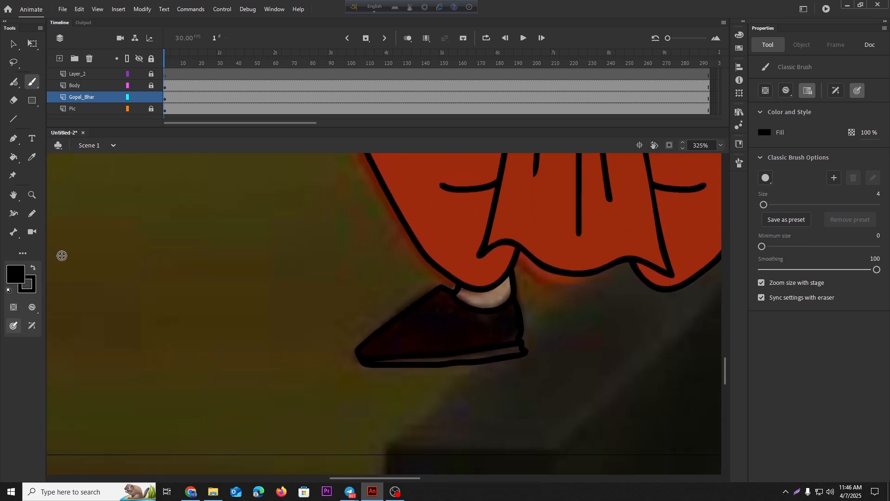
Fill the shoe with the near-black brown sampled from the reference picture and its sole with a dark grey swatch
click(31, 157)
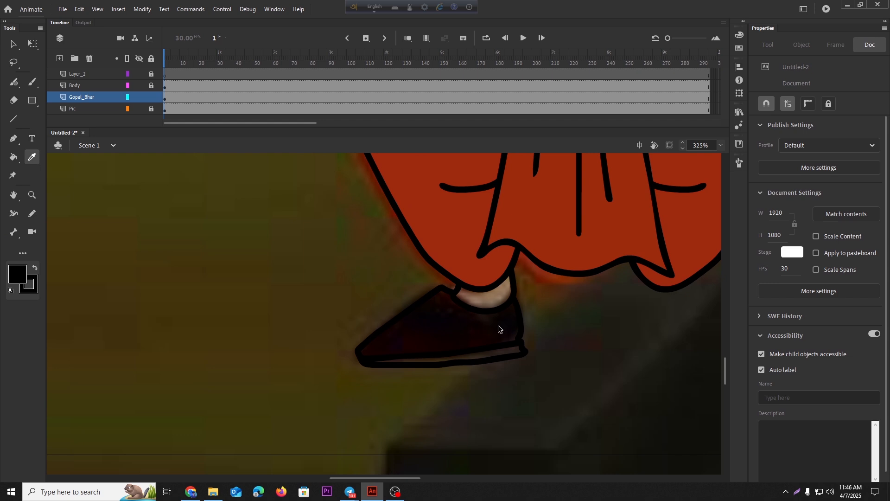
scroll(499, 329, up, 4)
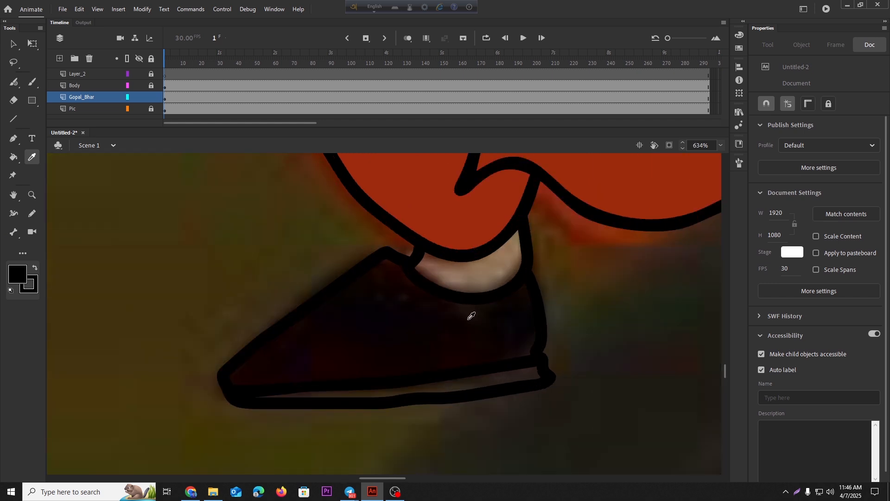
click(470, 318)
click(471, 327)
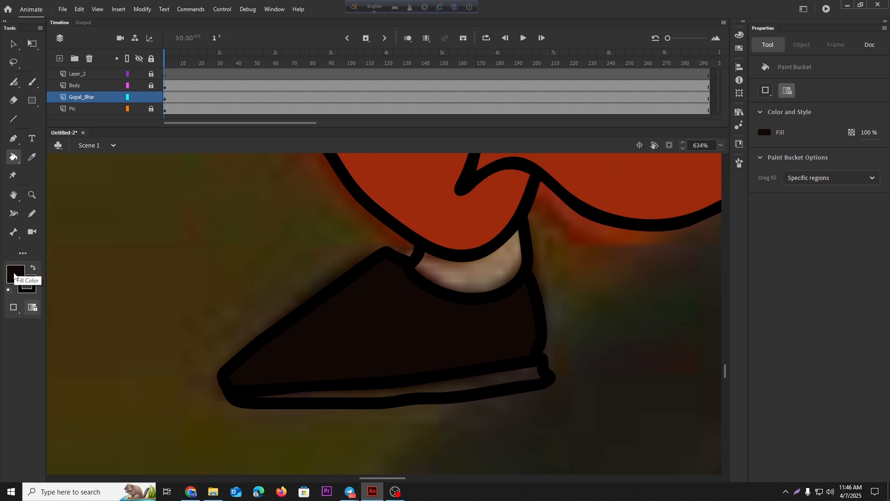
click(15, 274)
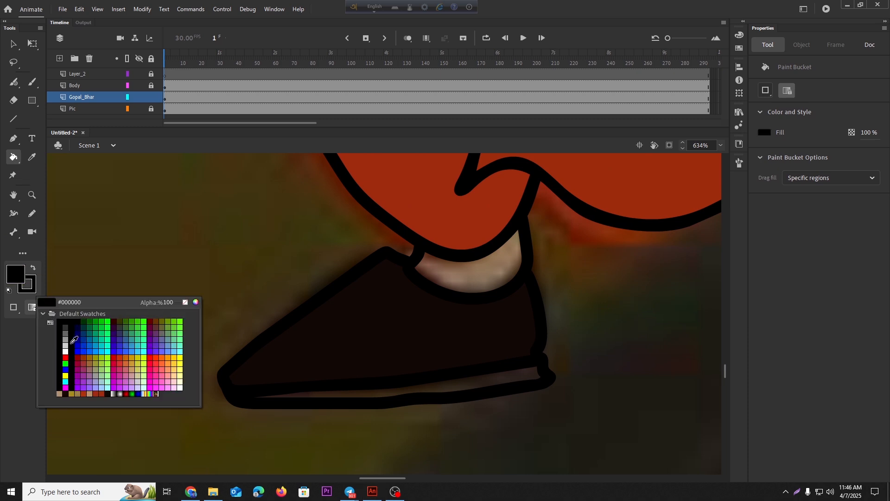
click(65, 327)
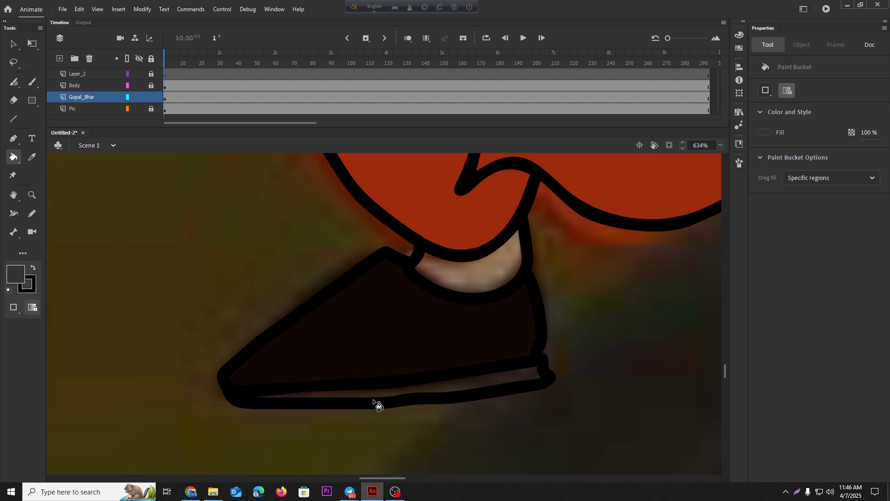
click(442, 390)
Fill the ankle with the skin tone sampled from the character's hand
scroll(281, 392, down, 5)
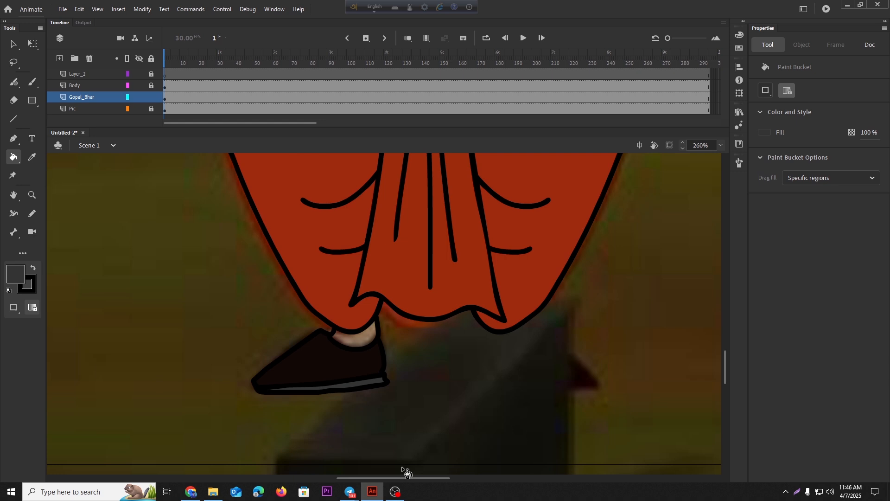
click(33, 159)
scroll(215, 335, down, 6)
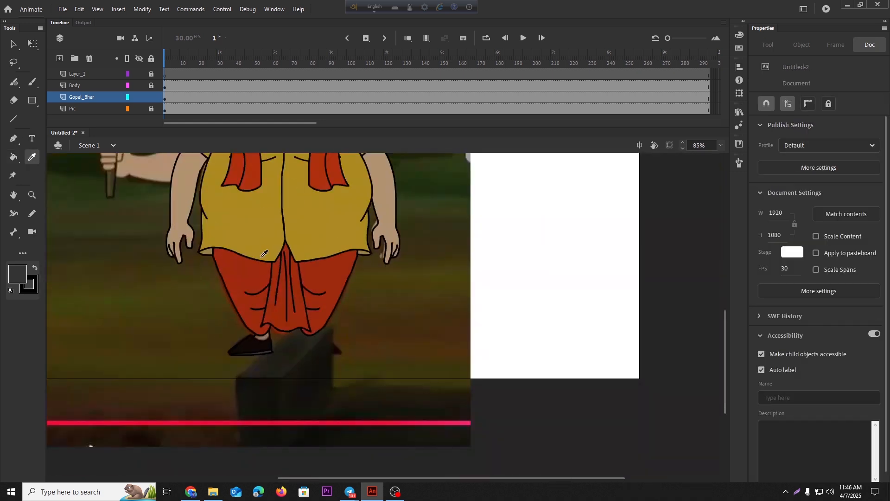
click(181, 225)
scroll(268, 327, up, 7)
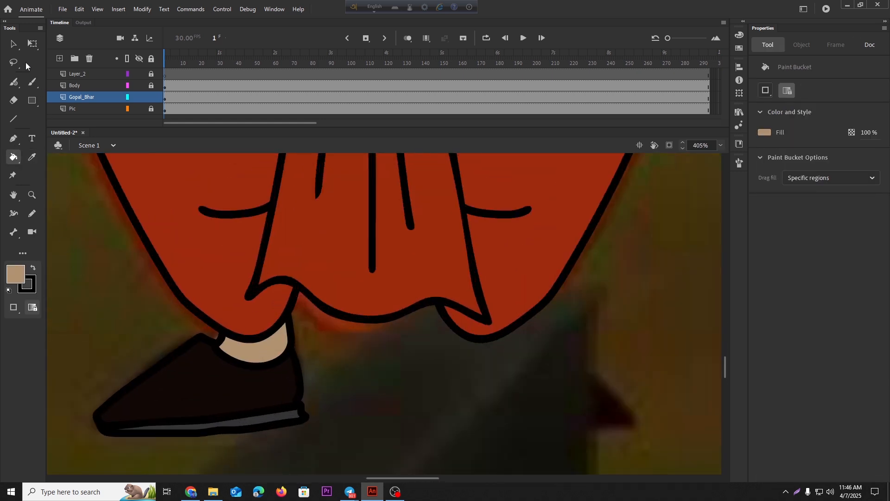
Select the whole ankle and shoe drawing and convert it into a graphic symbol
click(14, 44)
key(ctrl+a)
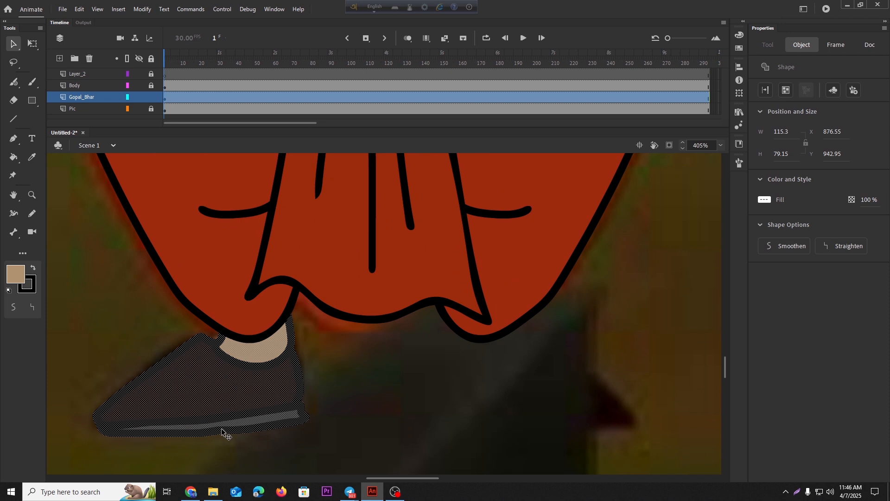
key(F8)
key(Return)
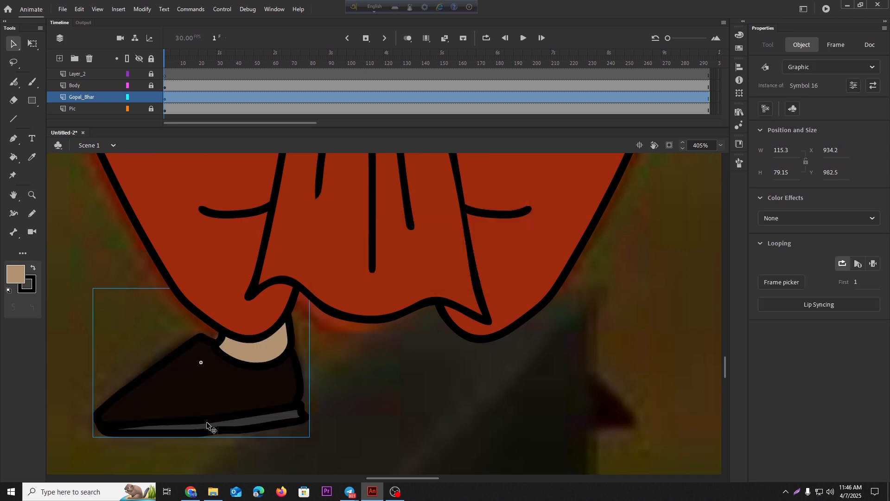
Duplicate the foot symbol, flip the copy horizontally and place it under the other side of the dhoti
drag(207, 422, 421, 407)
right_click(421, 407)
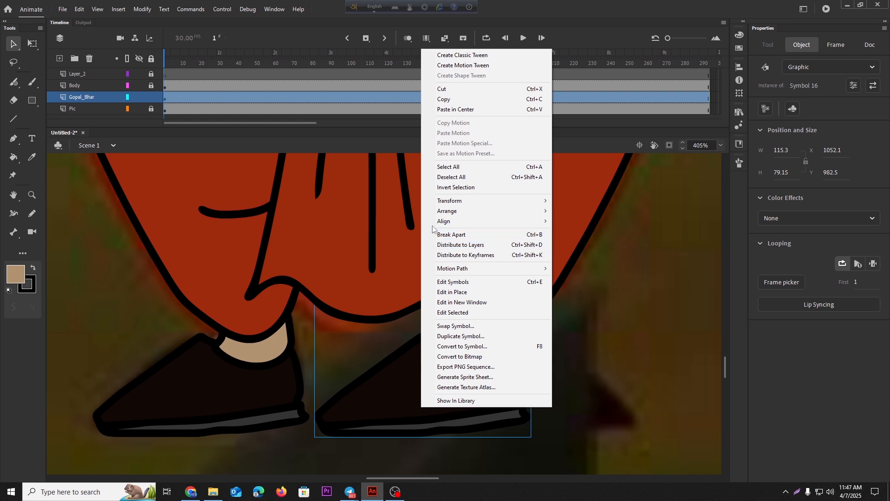
mouse_move(446, 203)
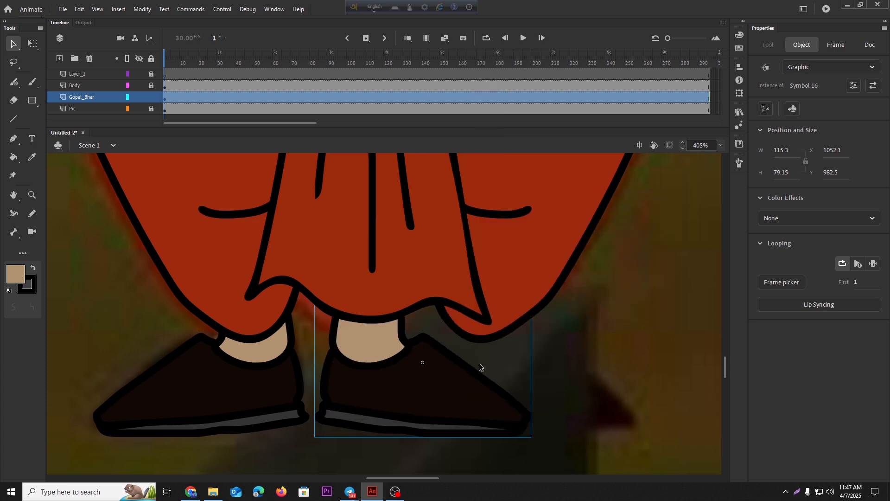
drag(451, 382, 500, 397)
scroll(538, 376, down, 10)
click(491, 380)
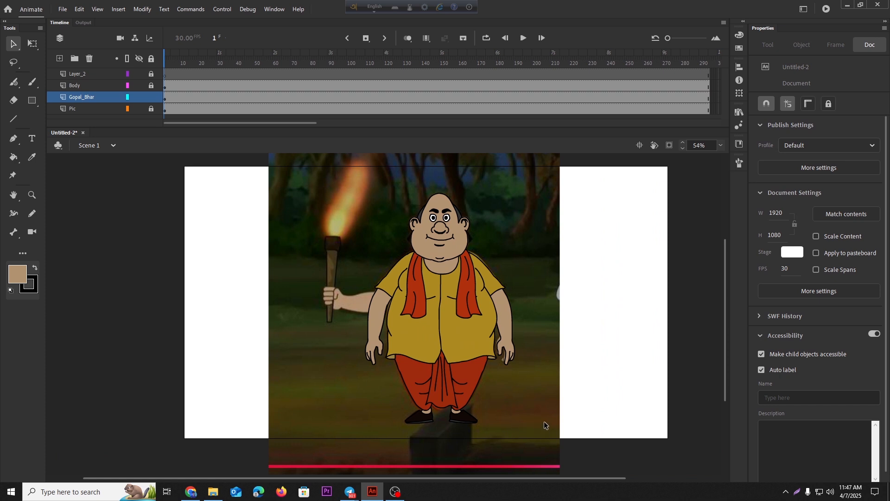
Move both foot symbols from the Gopal_Bhar layer into the unlocked Body layer, pasting them in the same place
drag(507, 445, 400, 384)
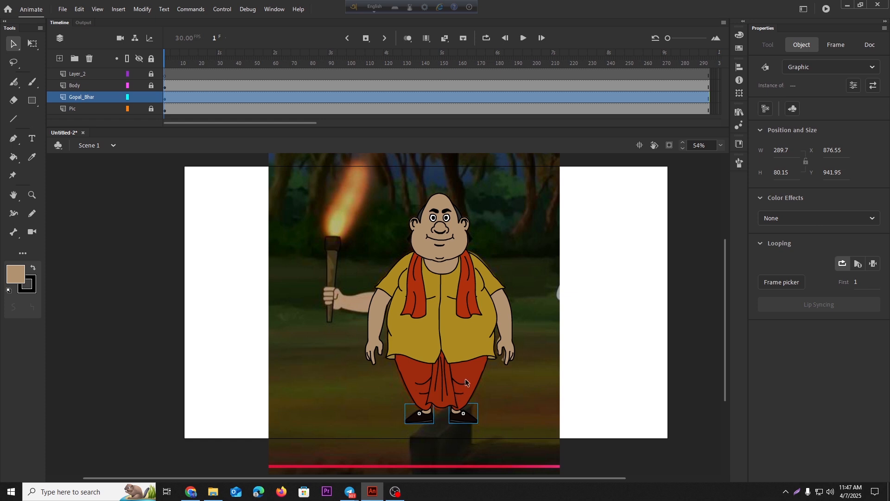
click(192, 246)
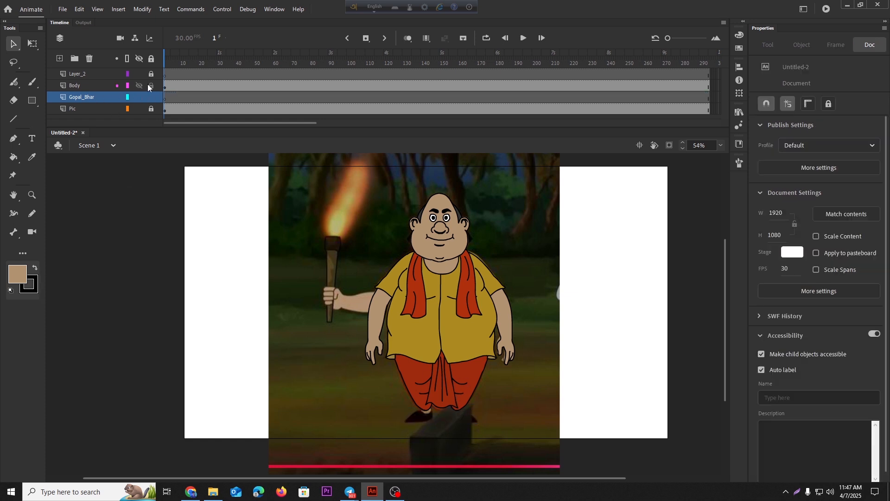
click(163, 87)
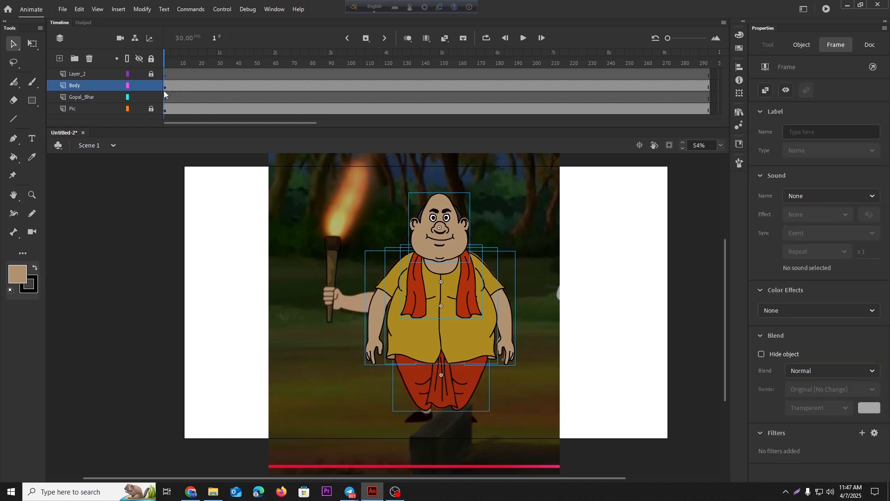
right_click(297, 230)
click(324, 266)
click(487, 411)
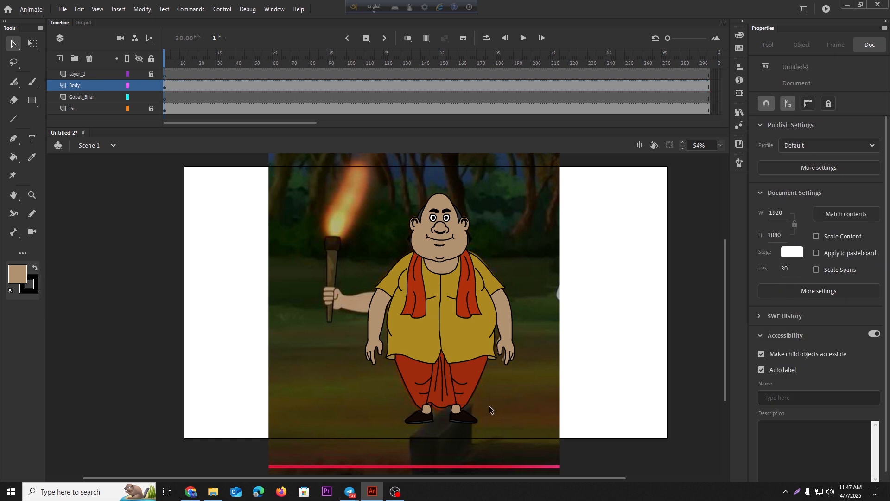
Select both foot symbols and send them to the back, behind the dhoti
click(455, 418)
shift+click(423, 415)
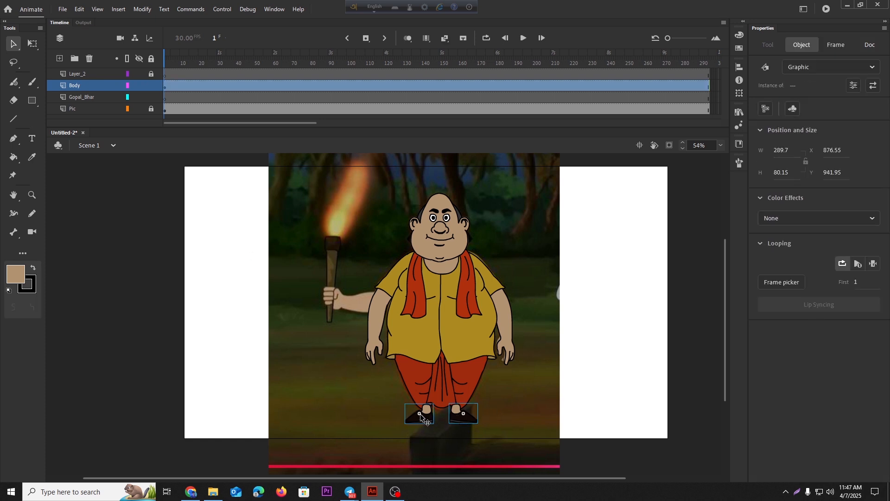
right_click(421, 413)
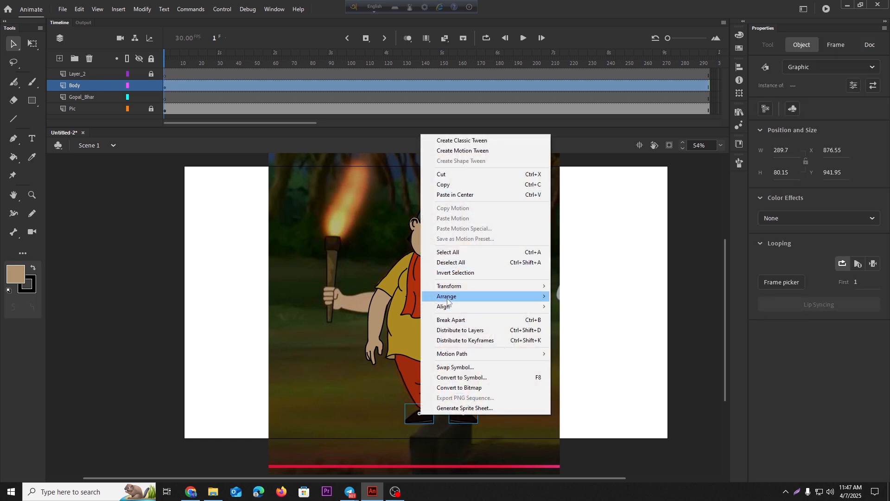
mouse_move(448, 300)
click(579, 326)
click(474, 397)
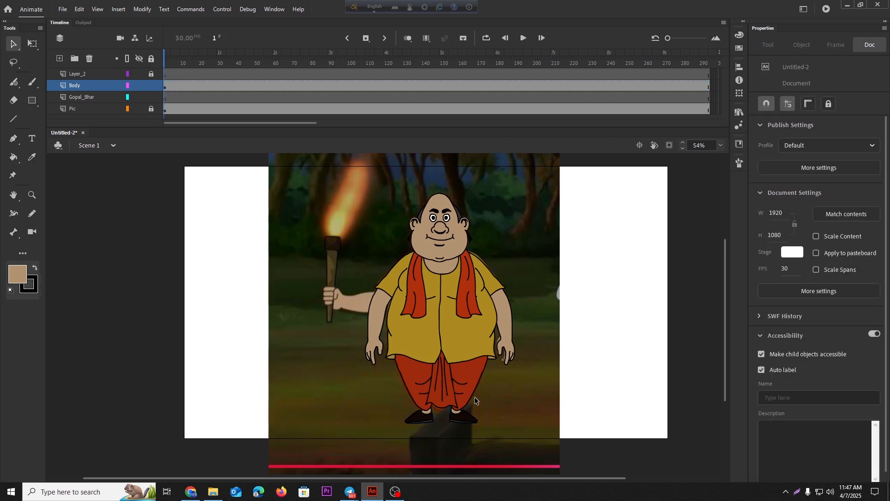
Delete the Pic layer with the reference picture and the unused Gopal_Bhar layer
scroll(474, 401, up, 1)
scroll(473, 402, down, 2)
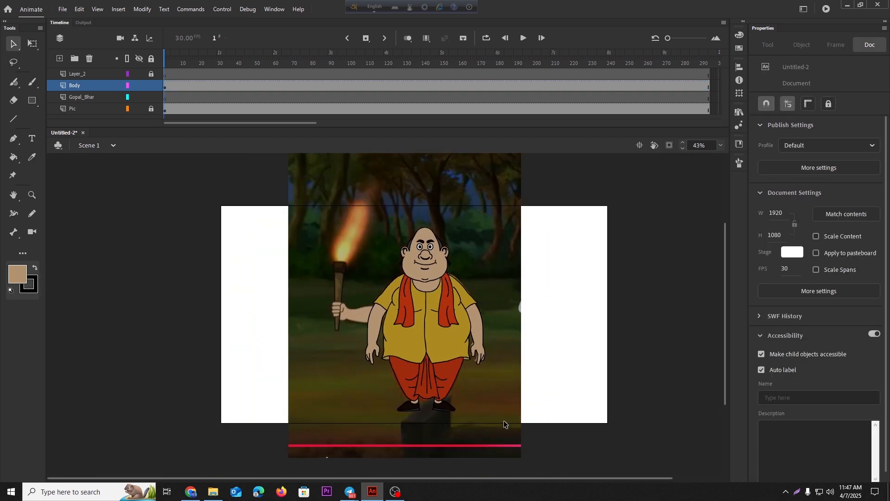
drag(505, 421, 308, 175)
scroll(528, 353, up, 1)
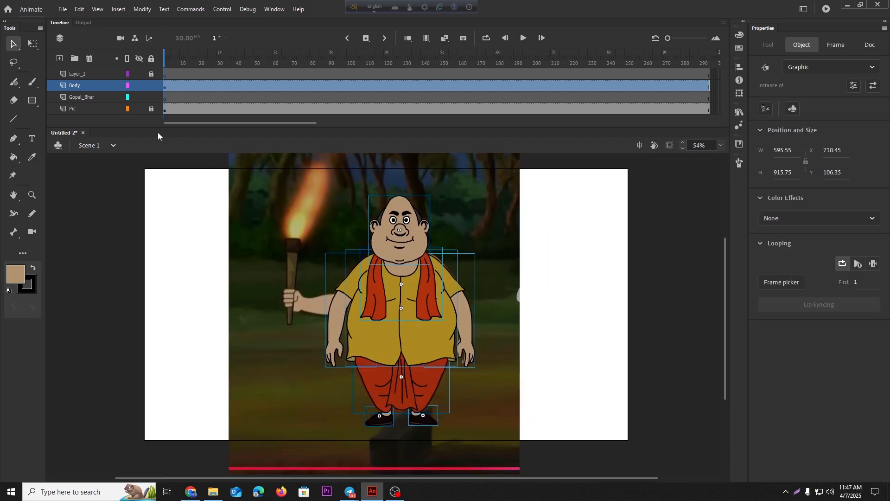
click(87, 108)
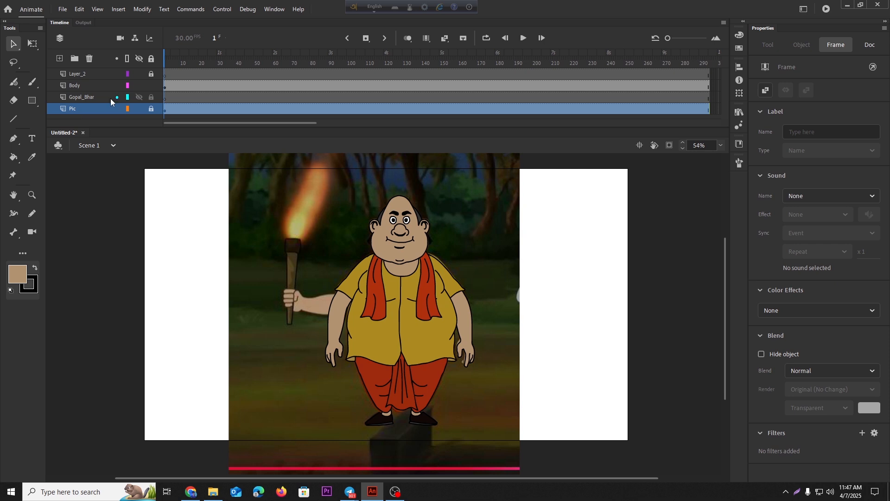
click(90, 61)
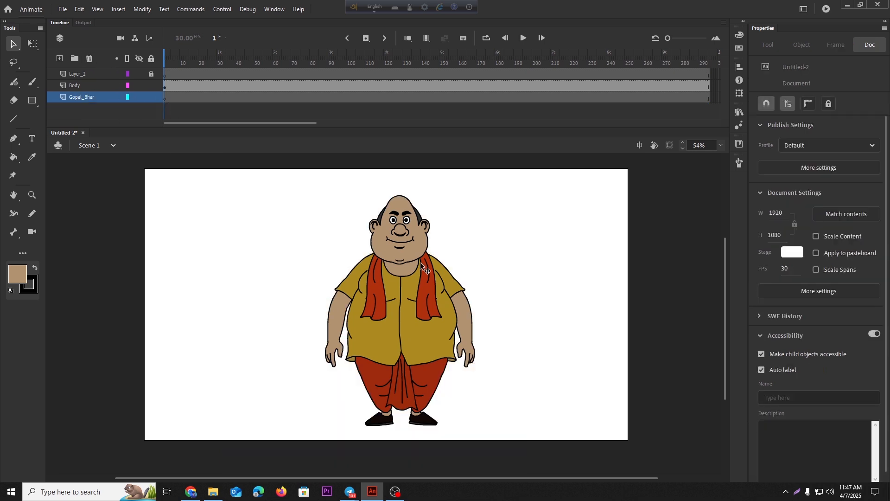
click(93, 102)
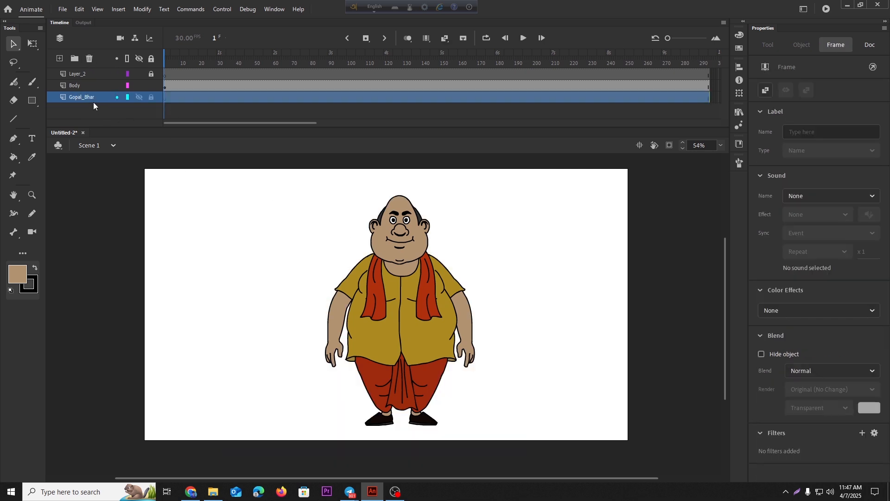
click(89, 59)
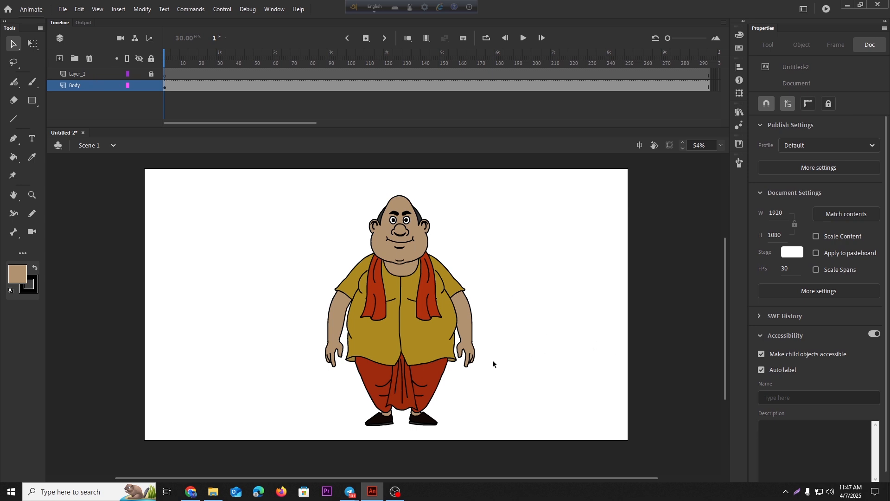
Select all parts of the character and move them slightly left to the middle of the stage
drag(446, 402, 236, 175)
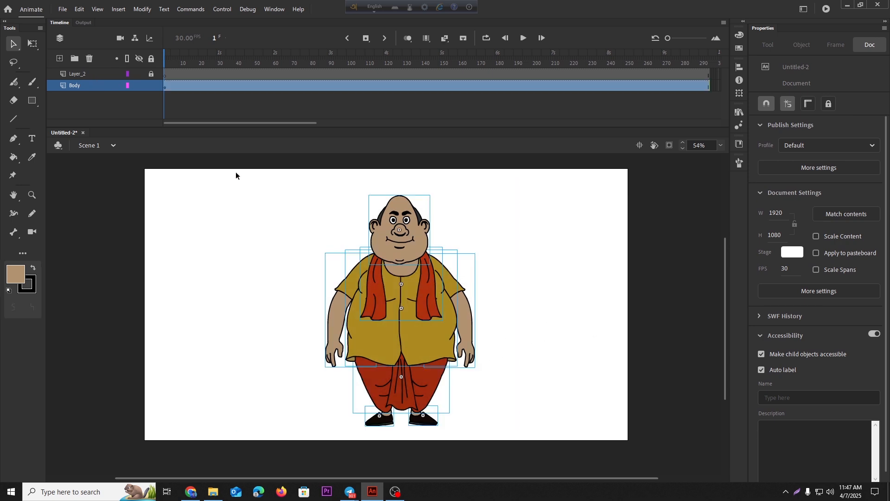
drag(499, 374, 534, 379)
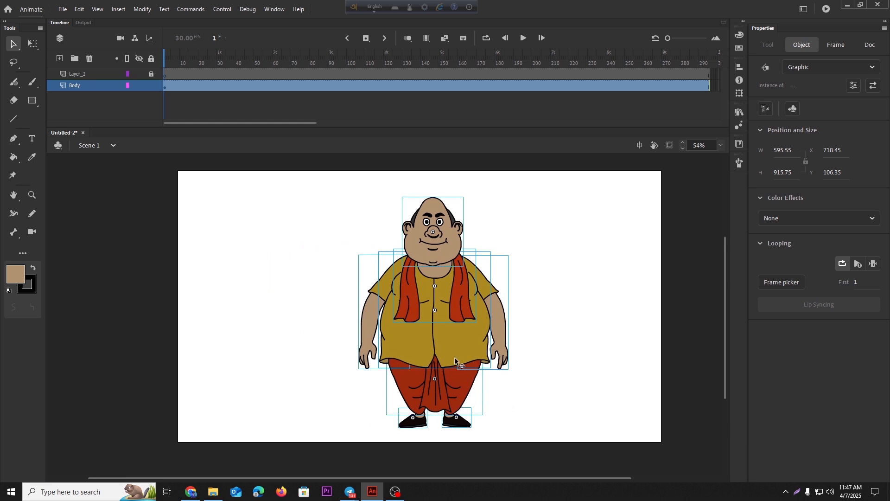
drag(454, 357, 443, 357)
click(557, 348)
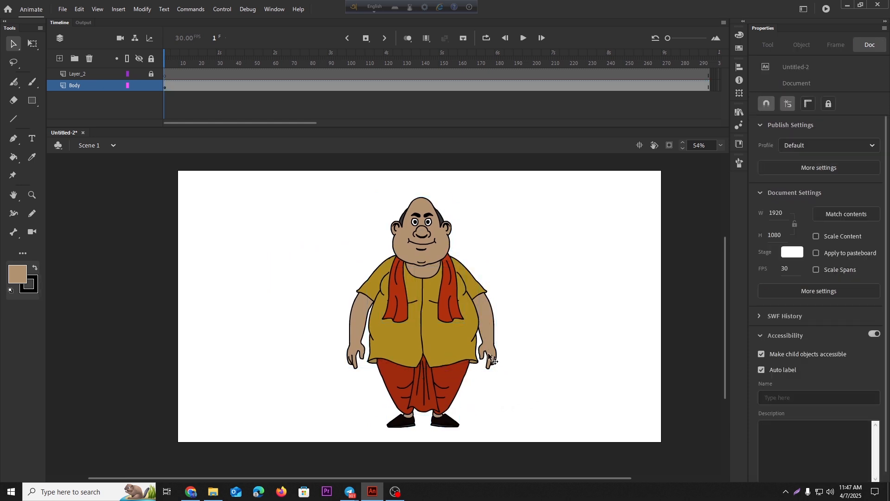
Select the arm symbol on the right side of the figure for free transforming
click(494, 358)
key(q)
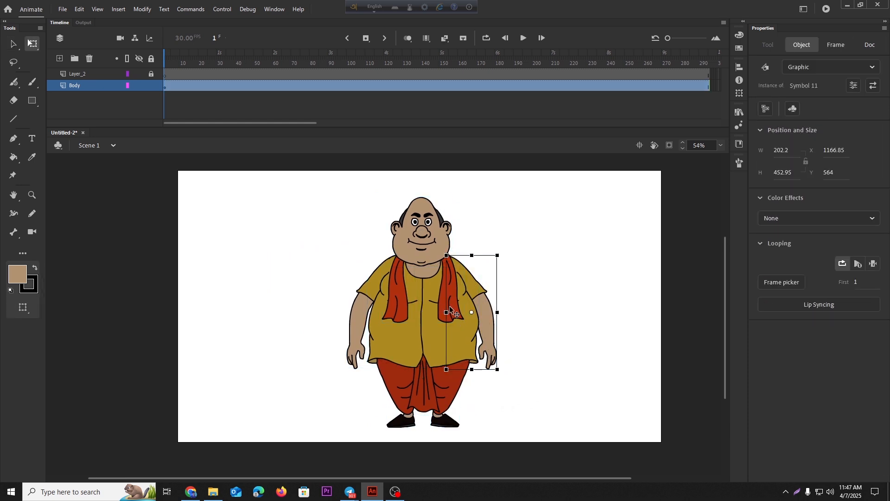